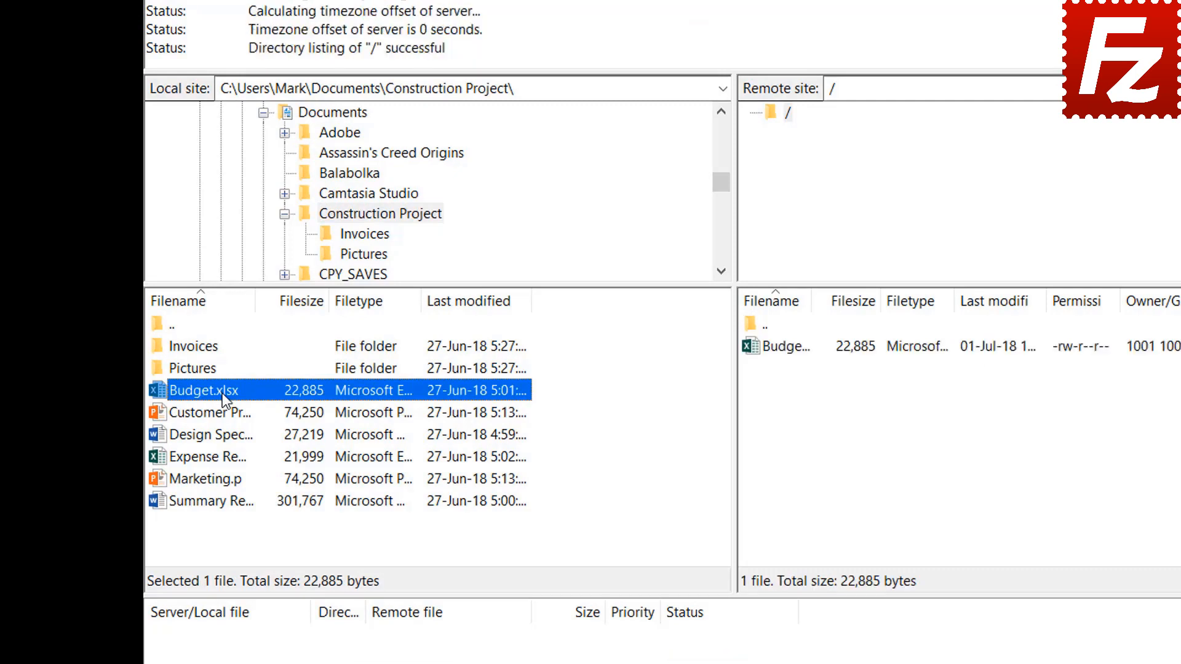
# Upload Customer Presentation, then Design Specs, Expense Report and Marketing together, to the server root.
pyautogui.rightClick(224, 414)
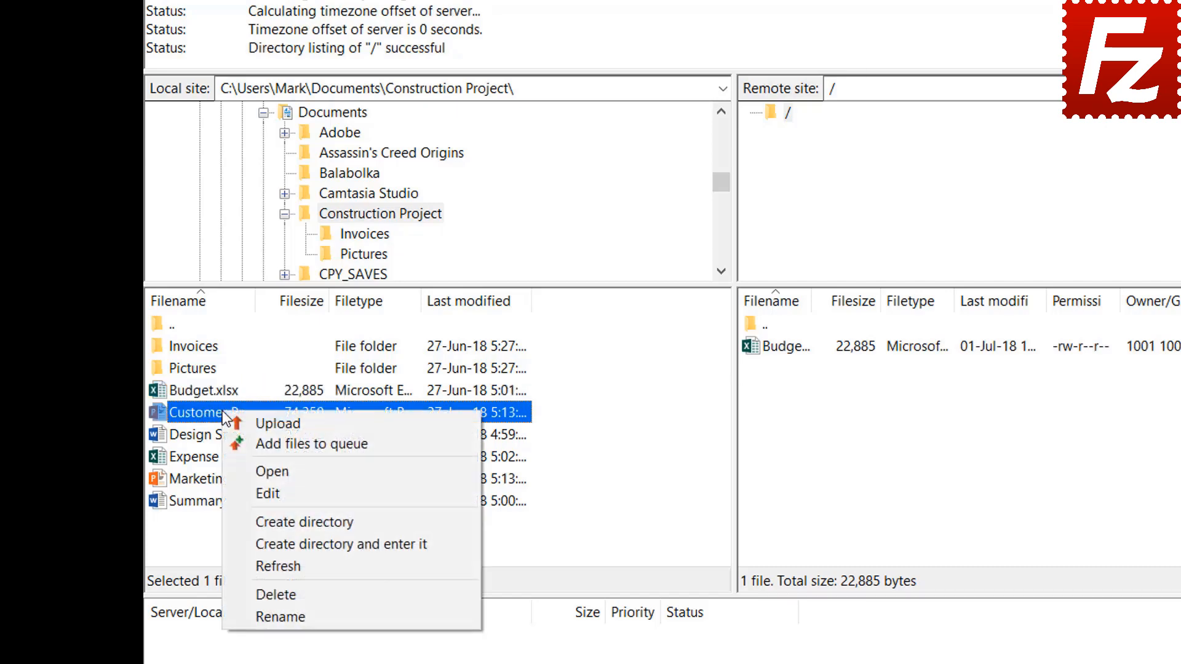
pyautogui.click(257, 421)
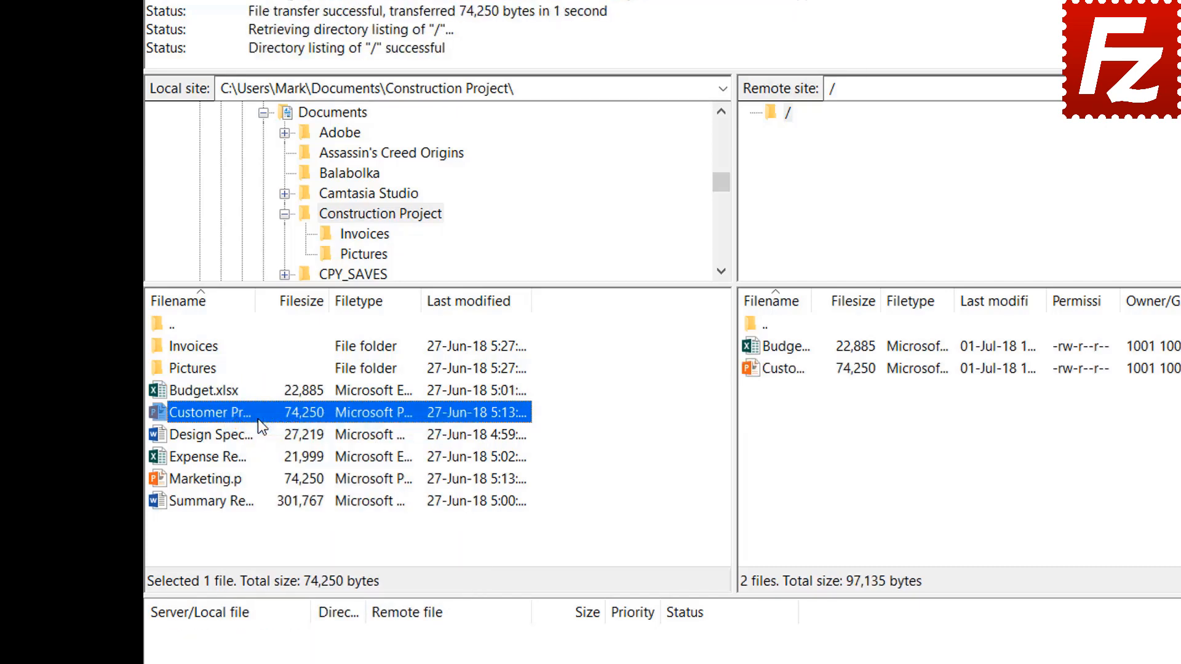
pyautogui.click(232, 434)
pyautogui.keyDown('shift'); pyautogui.click(224, 455); pyautogui.keyUp('shift')
pyautogui.keyDown('shift'); pyautogui.click(225, 480); pyautogui.keyUp('shift')
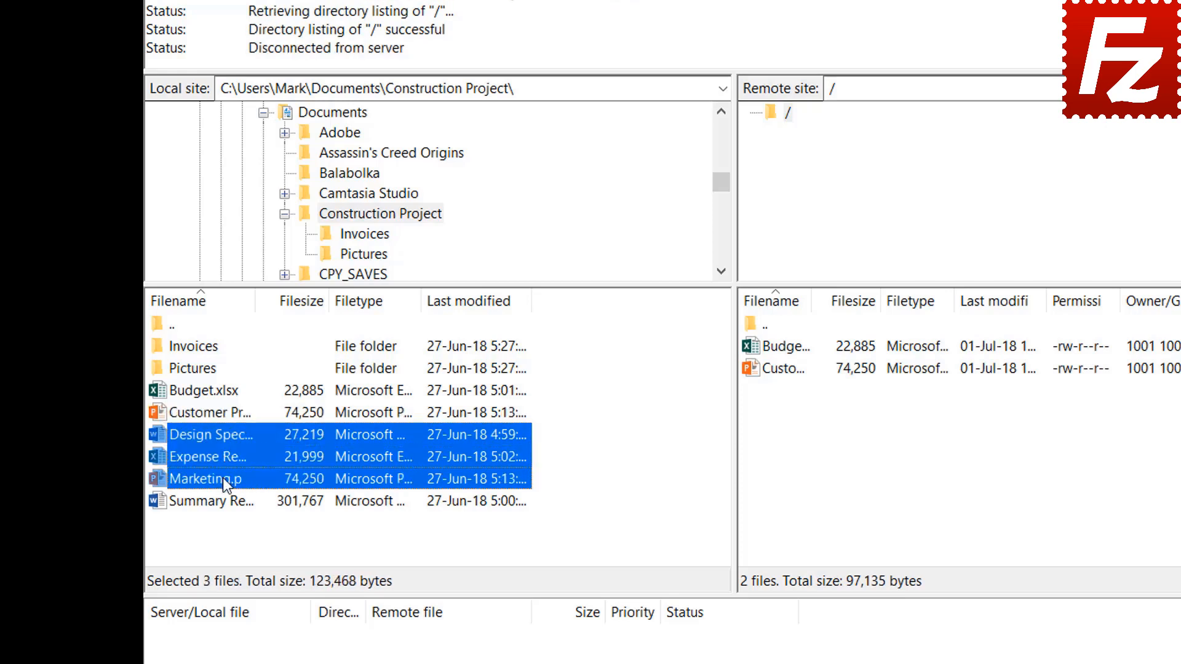
pyautogui.rightClick(222, 454)
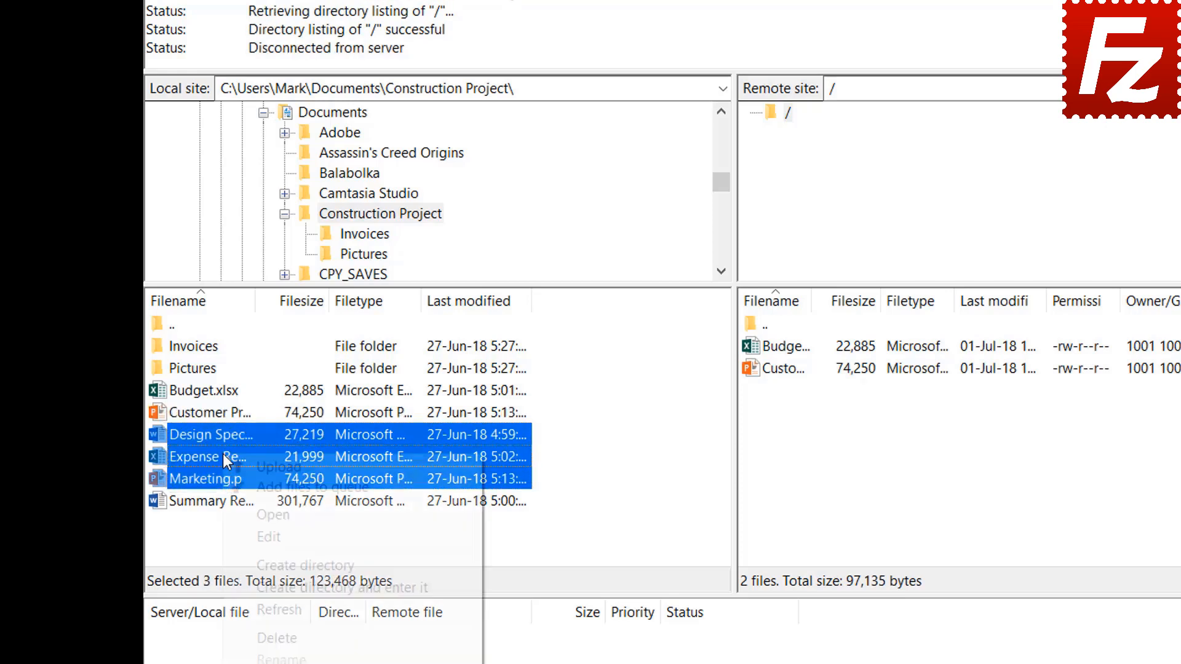
pyautogui.click(253, 465)
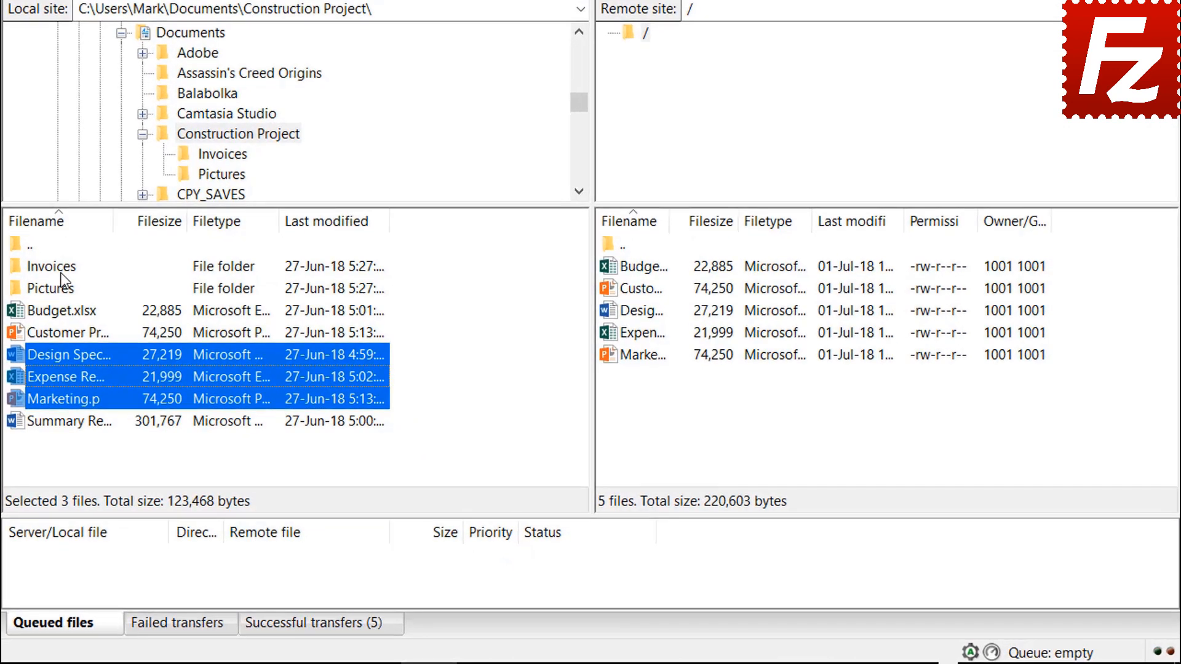
# Queue the Invoices and Pictures folders and Summary Report for upload, then process the queue.
pyautogui.rightClick(60, 275)
pyautogui.click(98, 300)
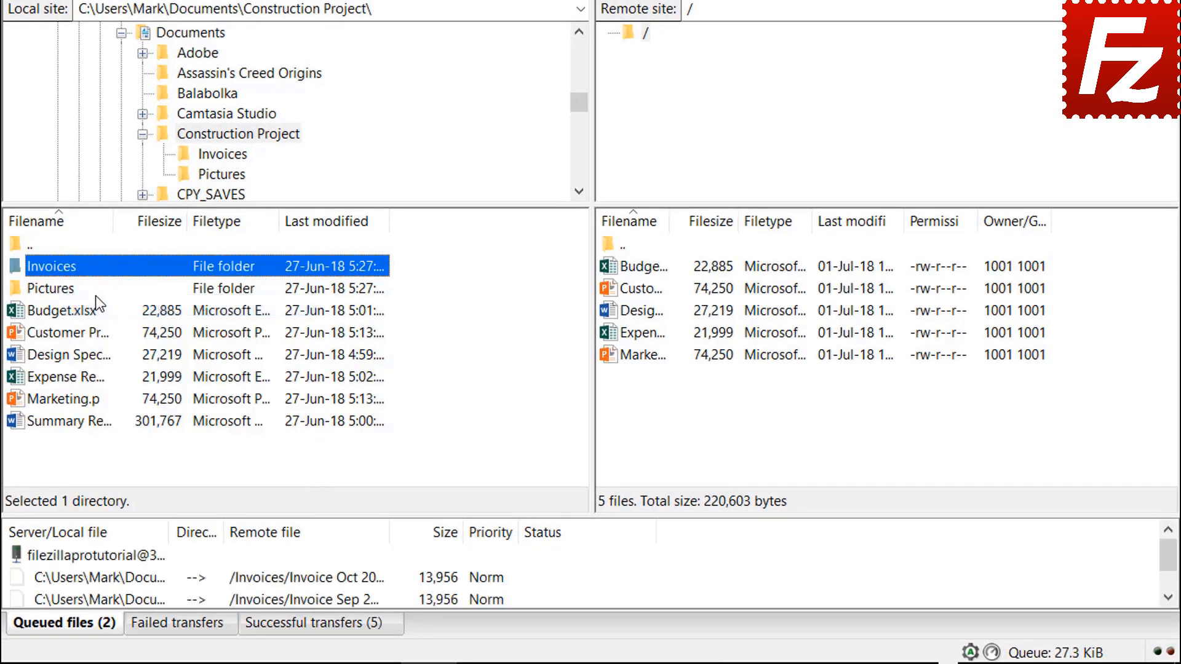
pyautogui.rightClick(70, 294)
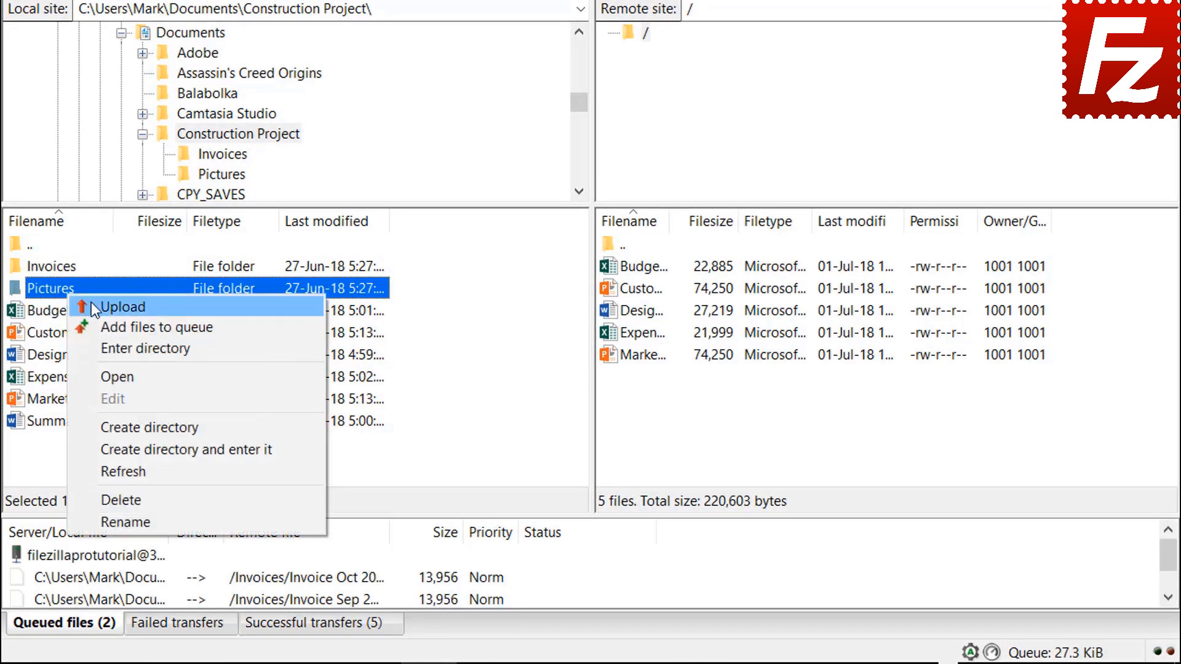
pyautogui.click(105, 325)
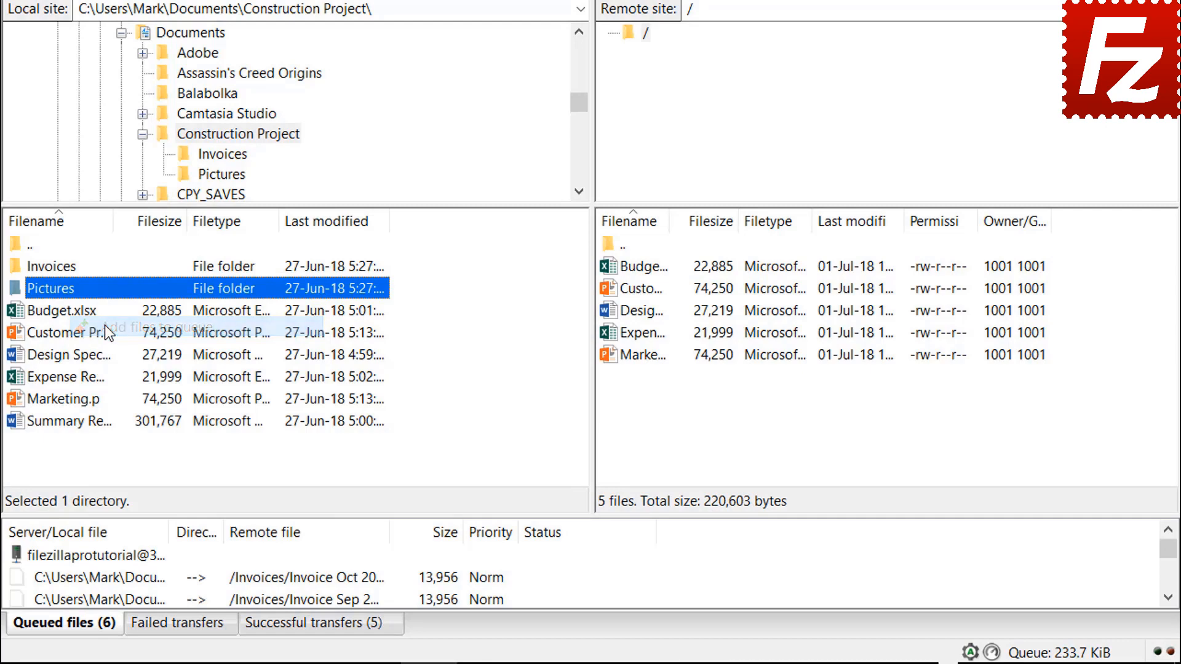
pyautogui.rightClick(90, 424)
pyautogui.click(124, 462)
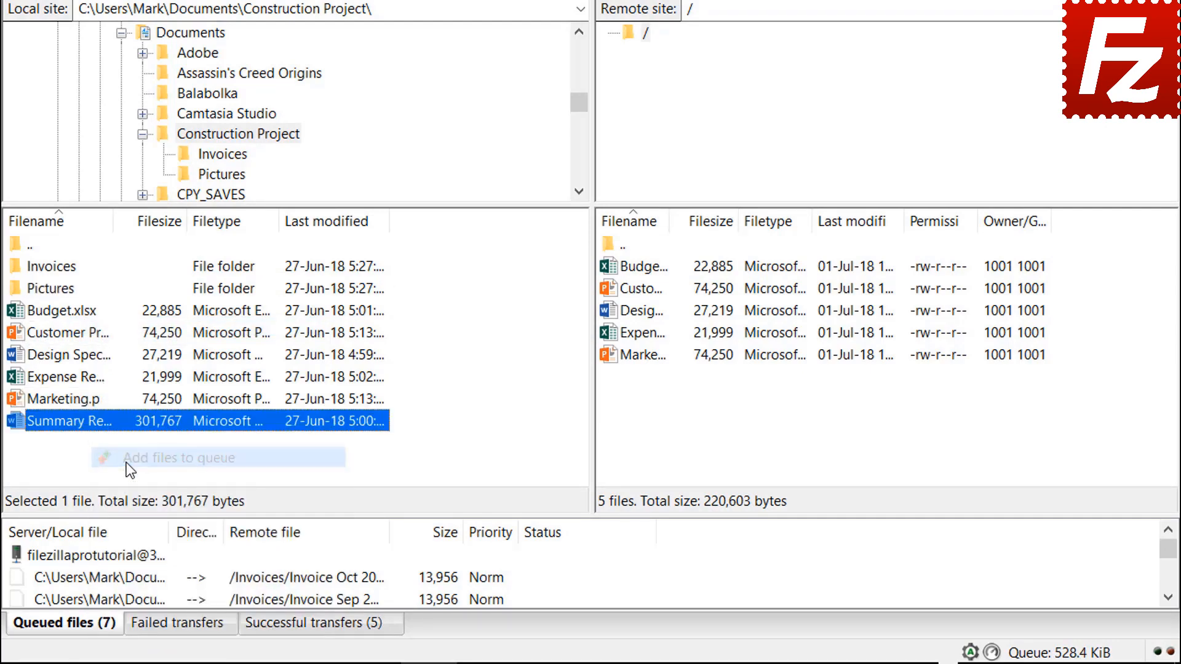
pyautogui.rightClick(124, 556)
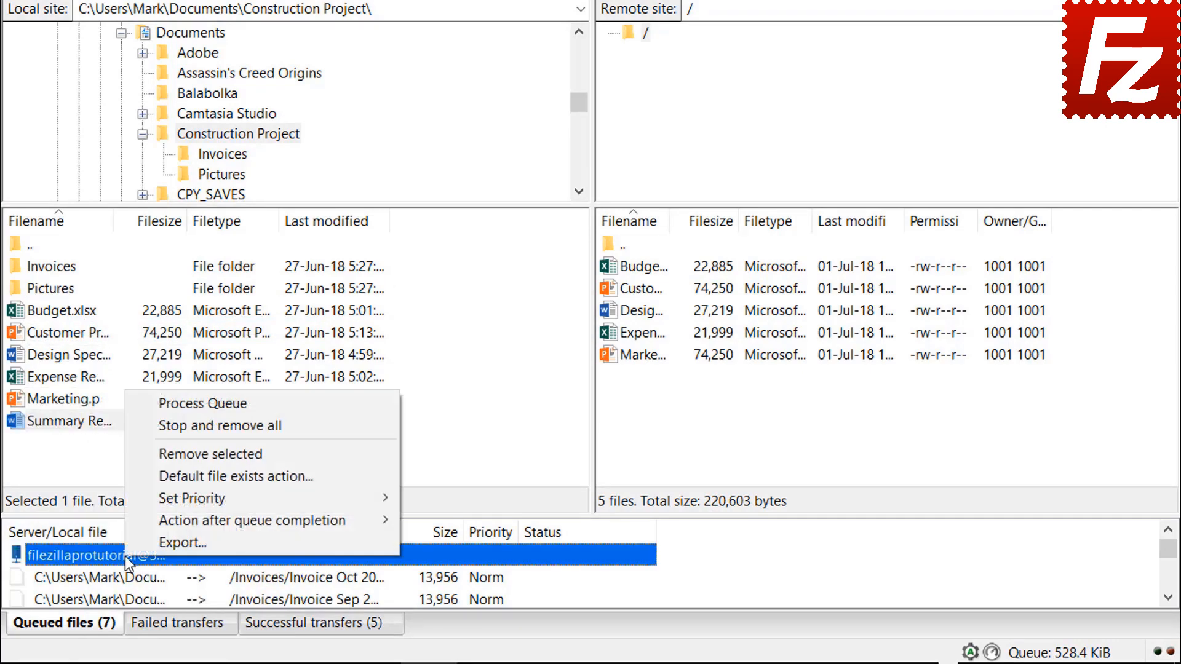
pyautogui.click(167, 407)
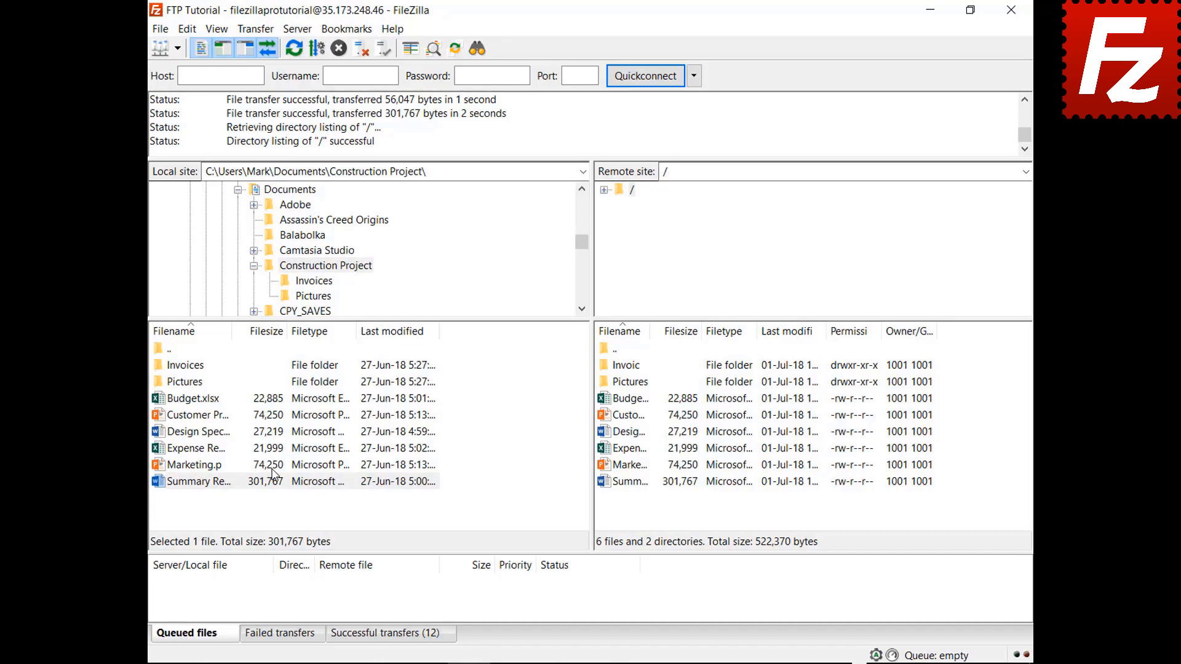
# Create a new folder named Backup in the local Documents folder and enter it.
pyautogui.click(253, 266)
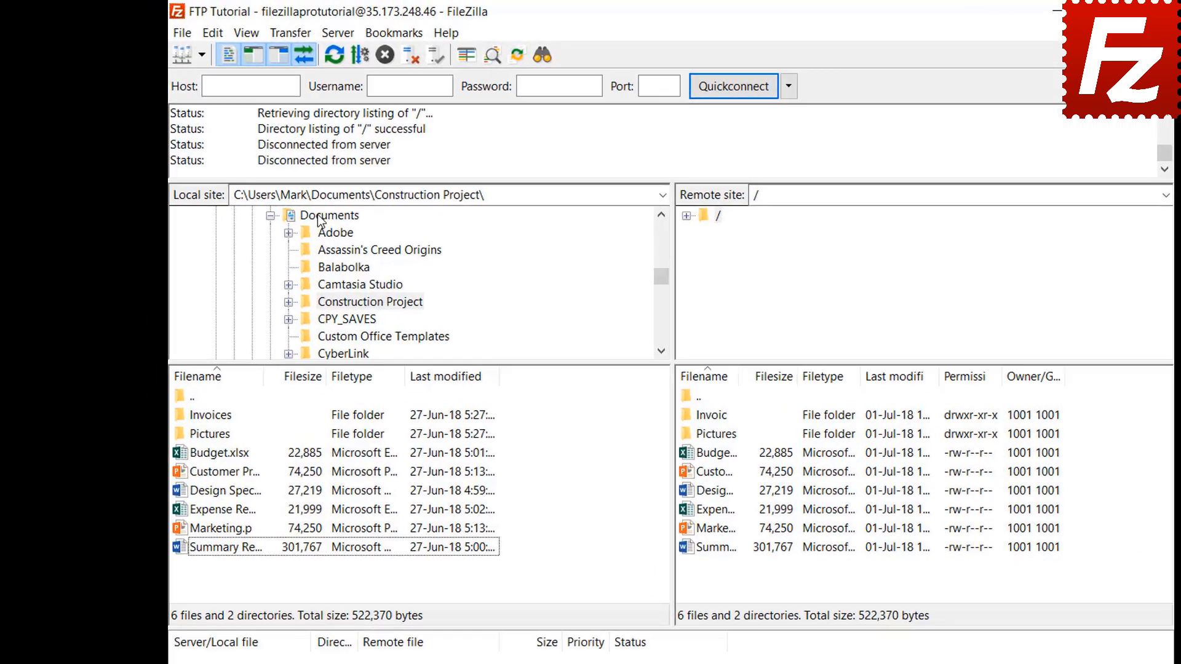
pyautogui.click(282, 190)
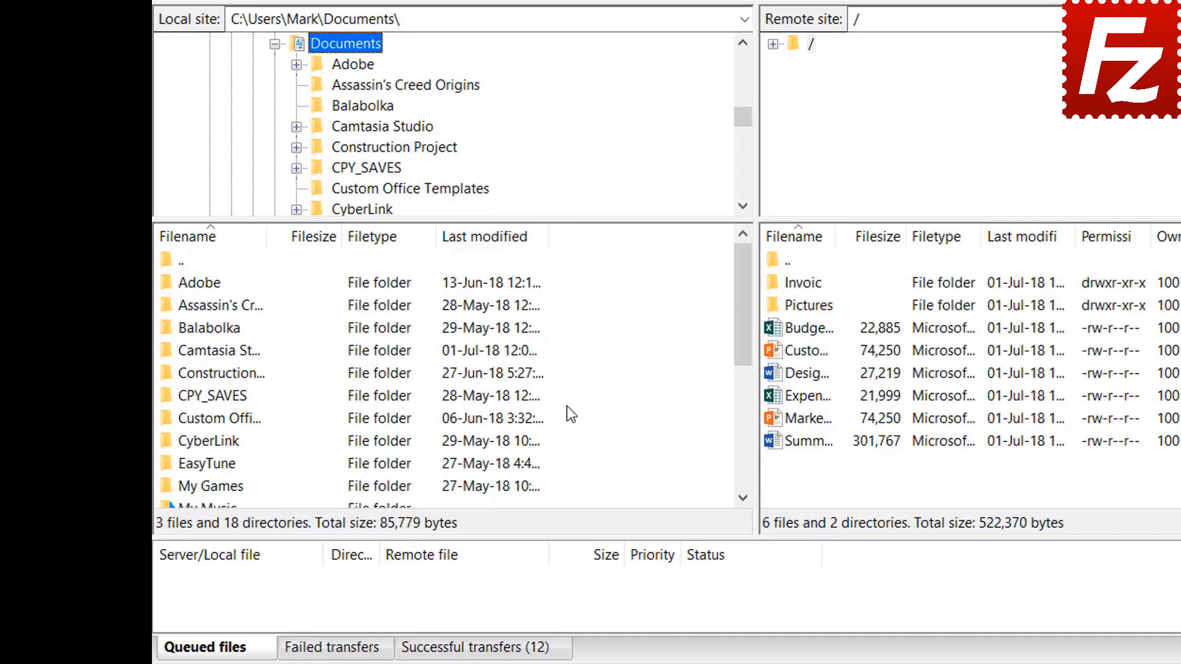
pyautogui.rightClick(587, 583)
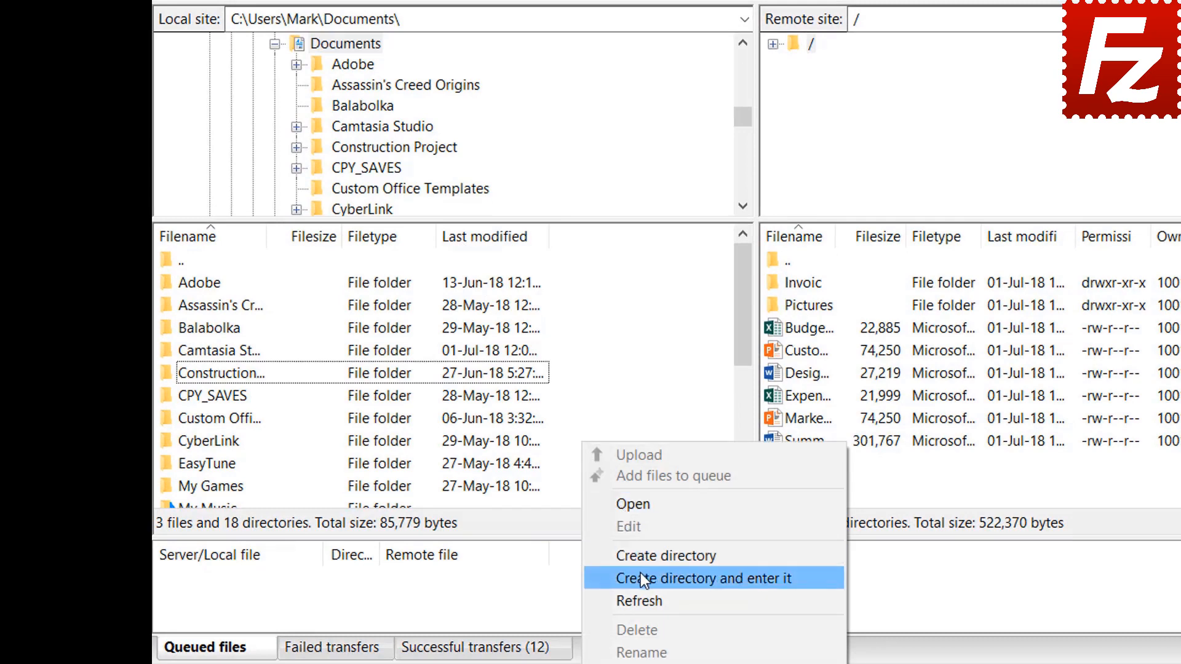
pyautogui.click(643, 578)
pyautogui.write('Backu')
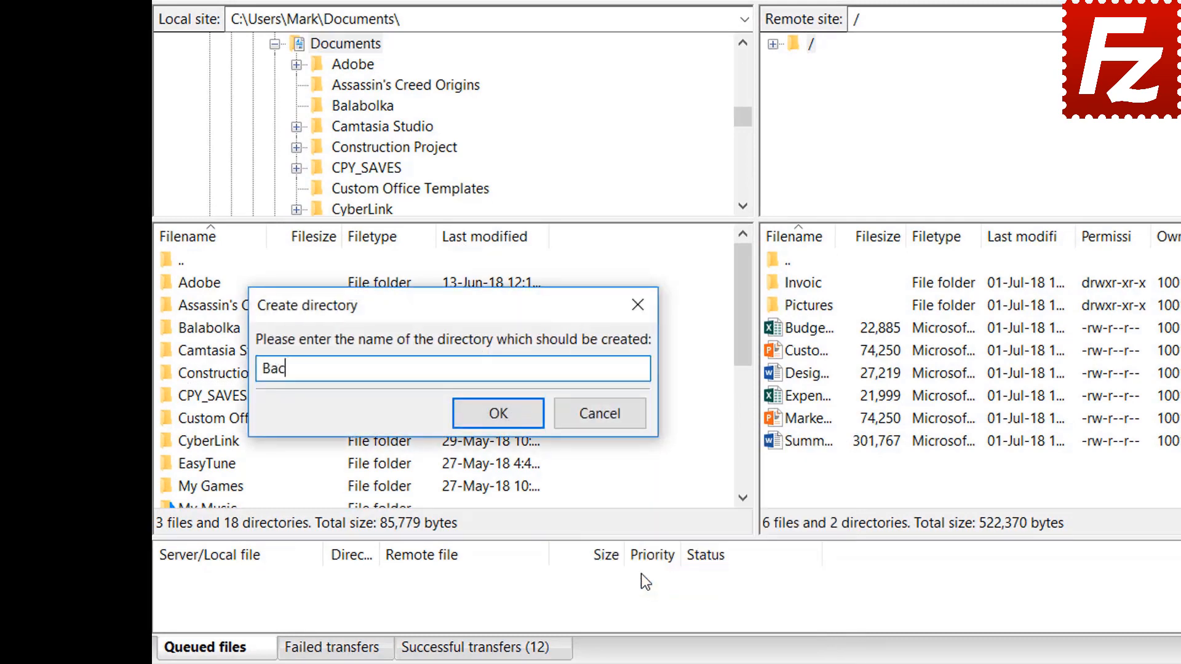
pyautogui.write('p')
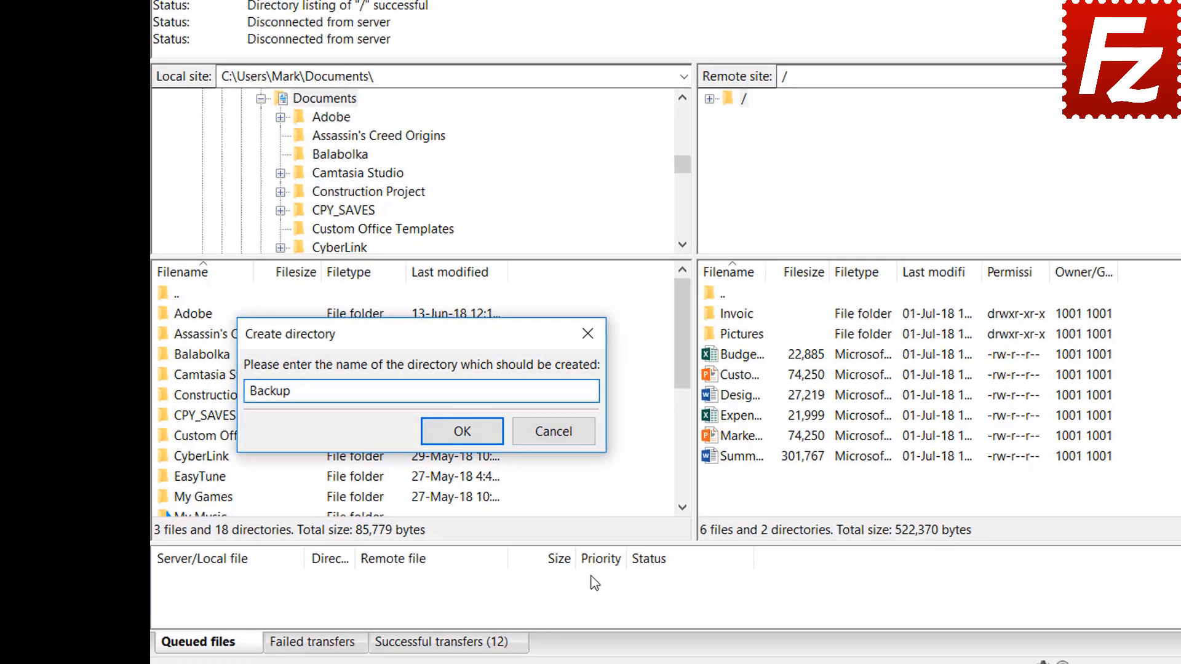
pyautogui.press('Return')
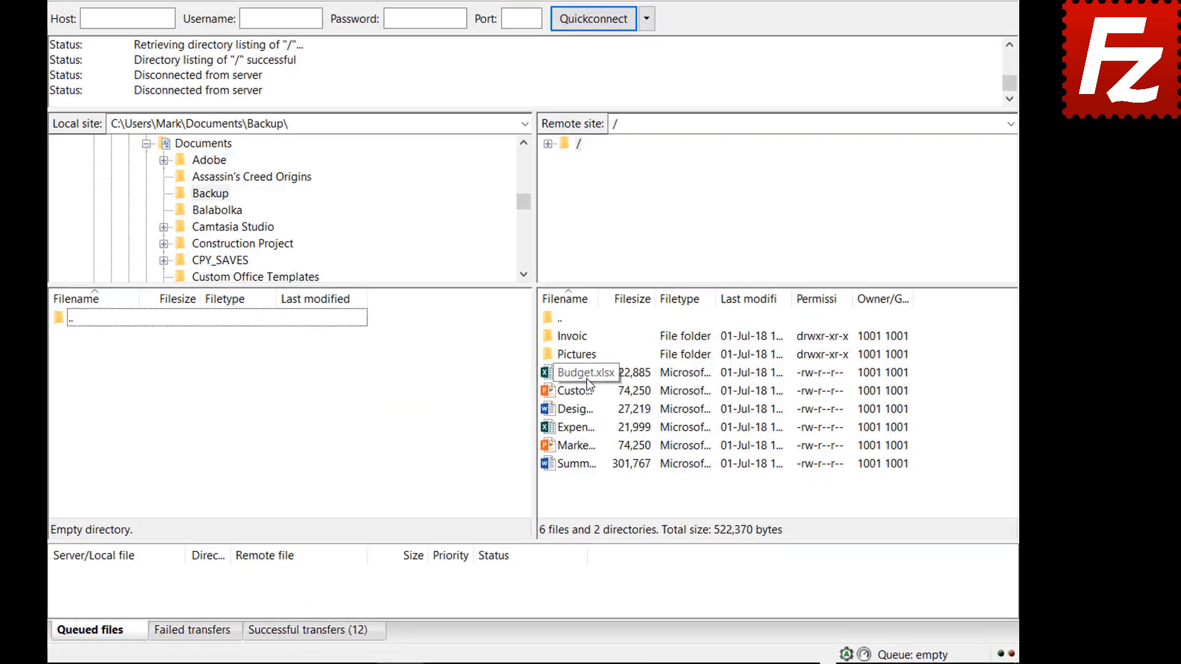
# Download Budget.xlsx, then Customer Presentation, Design Specs, Expense Report and Marketing, into Backup.
pyautogui.doubleClick(640, 400)
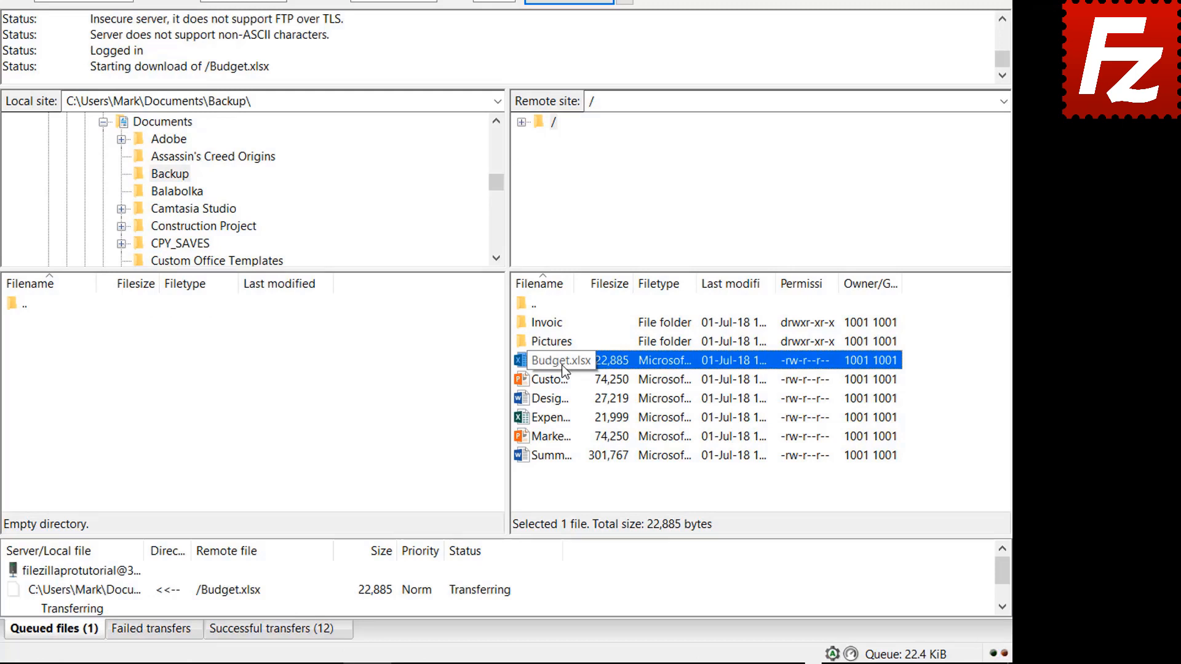
pyautogui.click(563, 382)
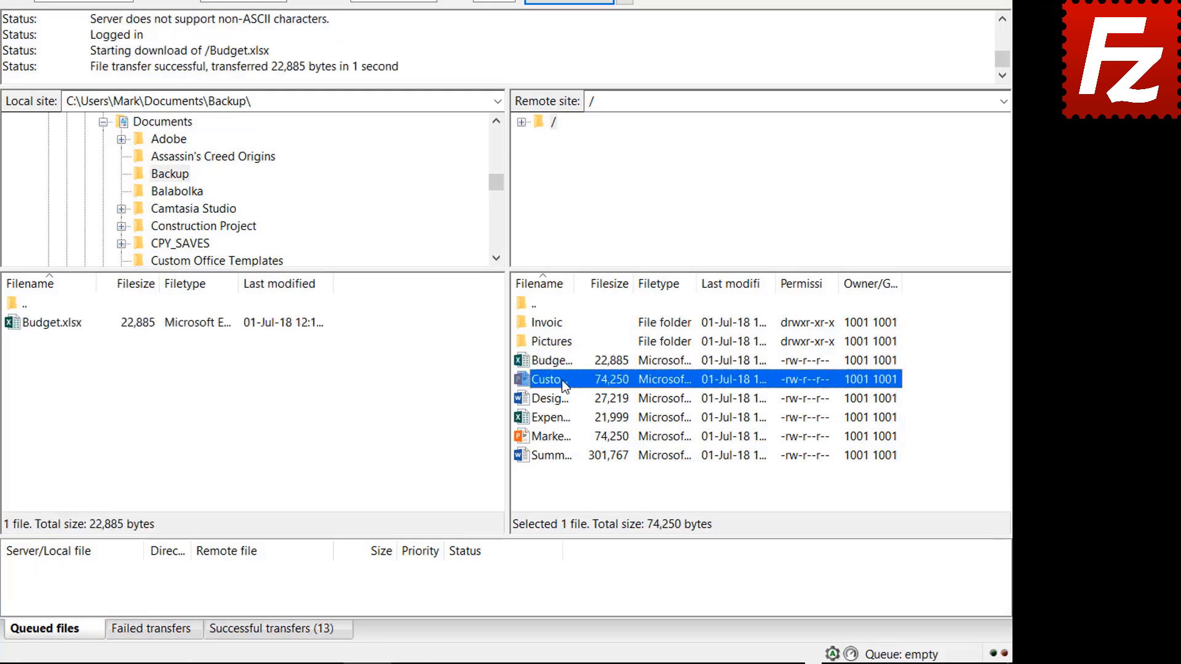
pyautogui.keyDown('shift'); pyautogui.click(560, 400); pyautogui.keyUp('shift')
pyautogui.keyDown('shift'); pyautogui.click(561, 421); pyautogui.keyUp('shift')
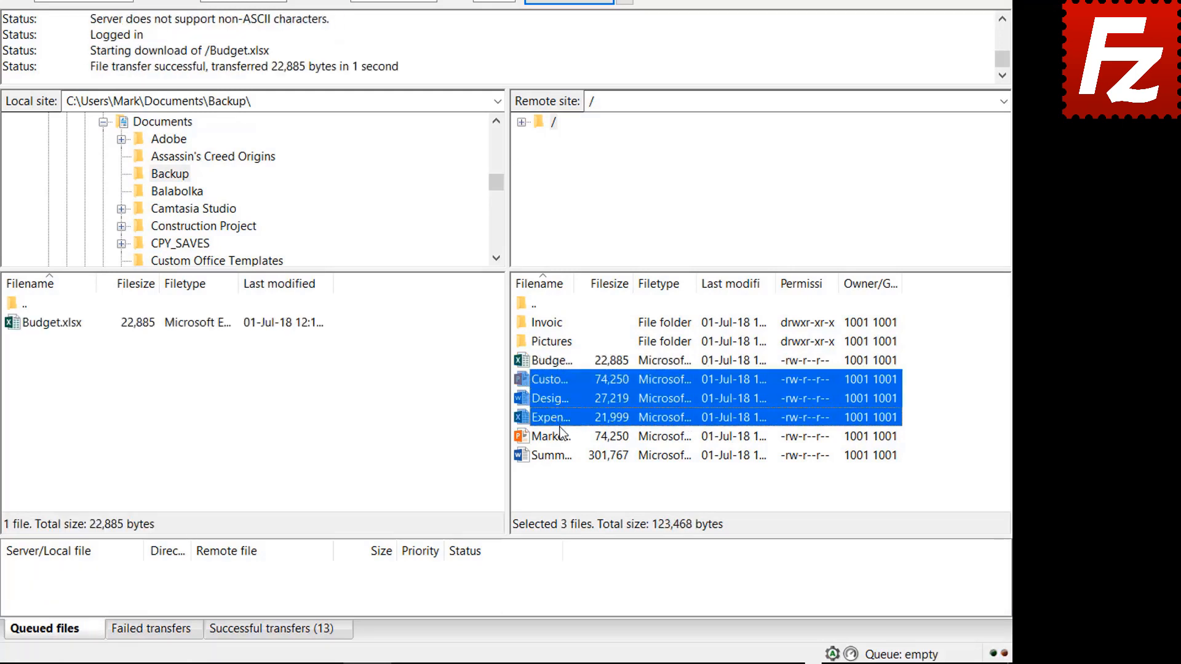
pyautogui.keyDown('shift'); pyautogui.click(560, 431); pyautogui.keyUp('shift')
pyautogui.rightClick(558, 434)
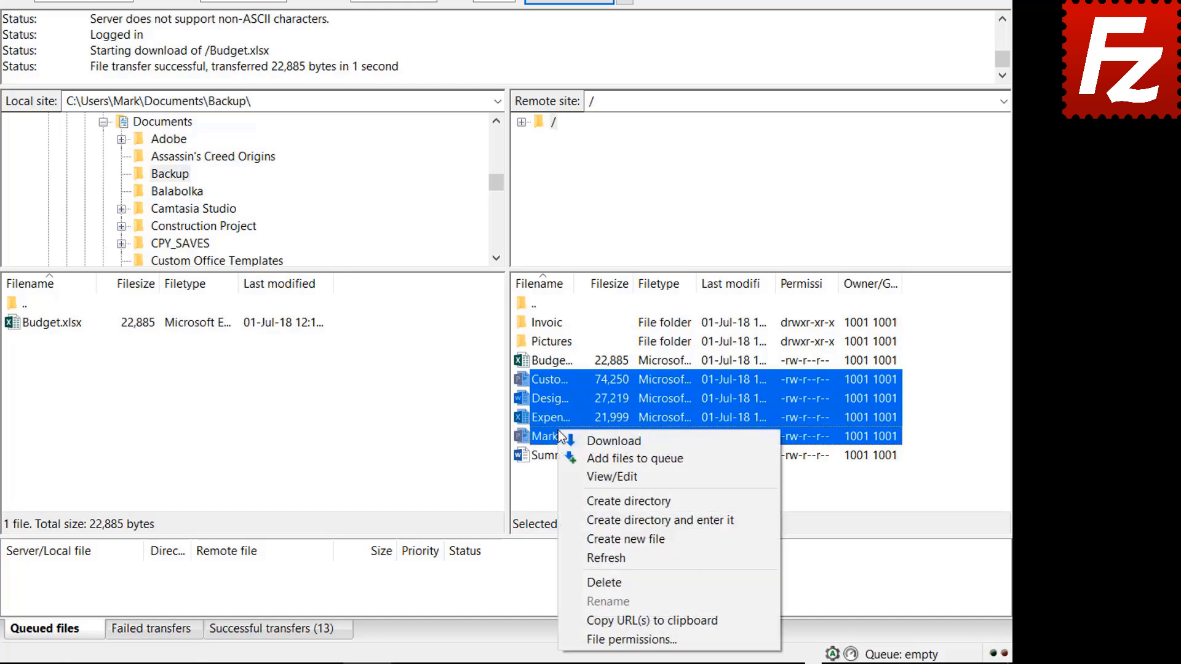
pyautogui.click(594, 439)
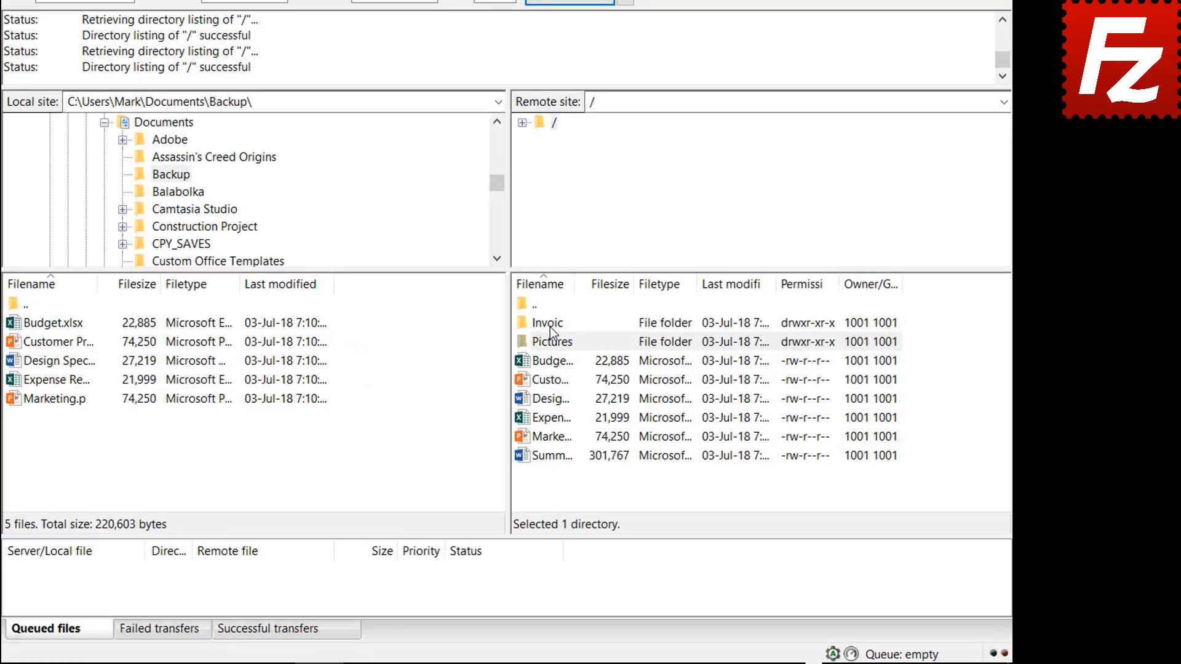
# Queue the server's Invoices and Pictures folders and Summary Report for download.
pyautogui.rightClick(550, 329)
pyautogui.click(571, 353)
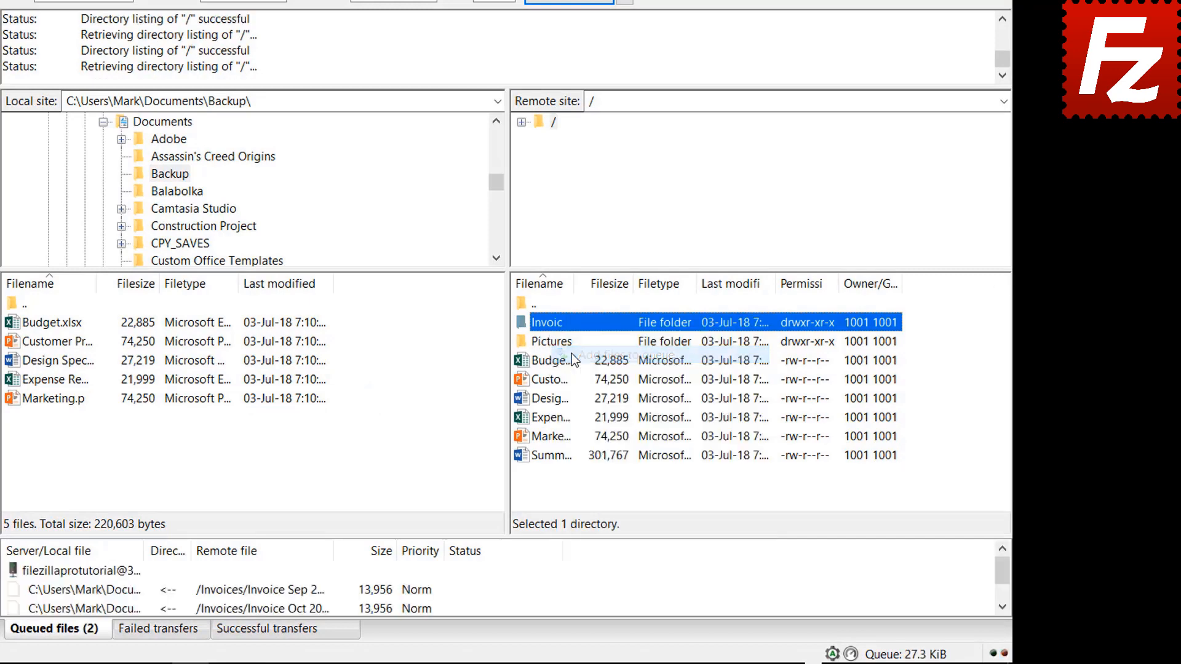
pyautogui.rightClick(552, 346)
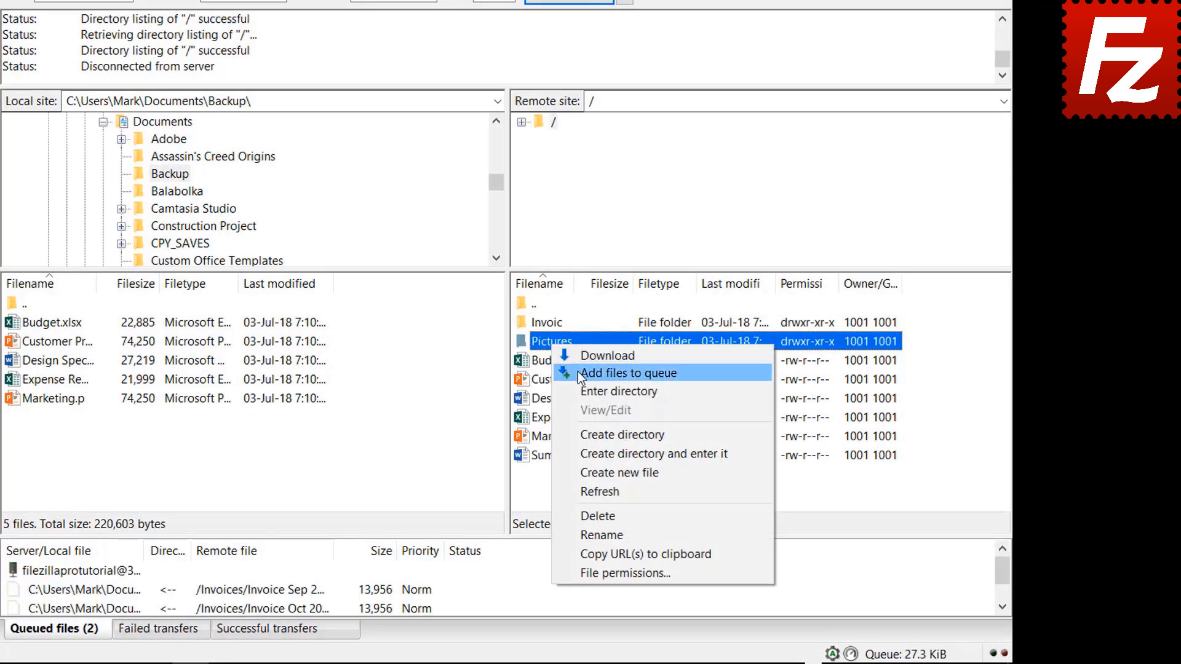
pyautogui.click(578, 372)
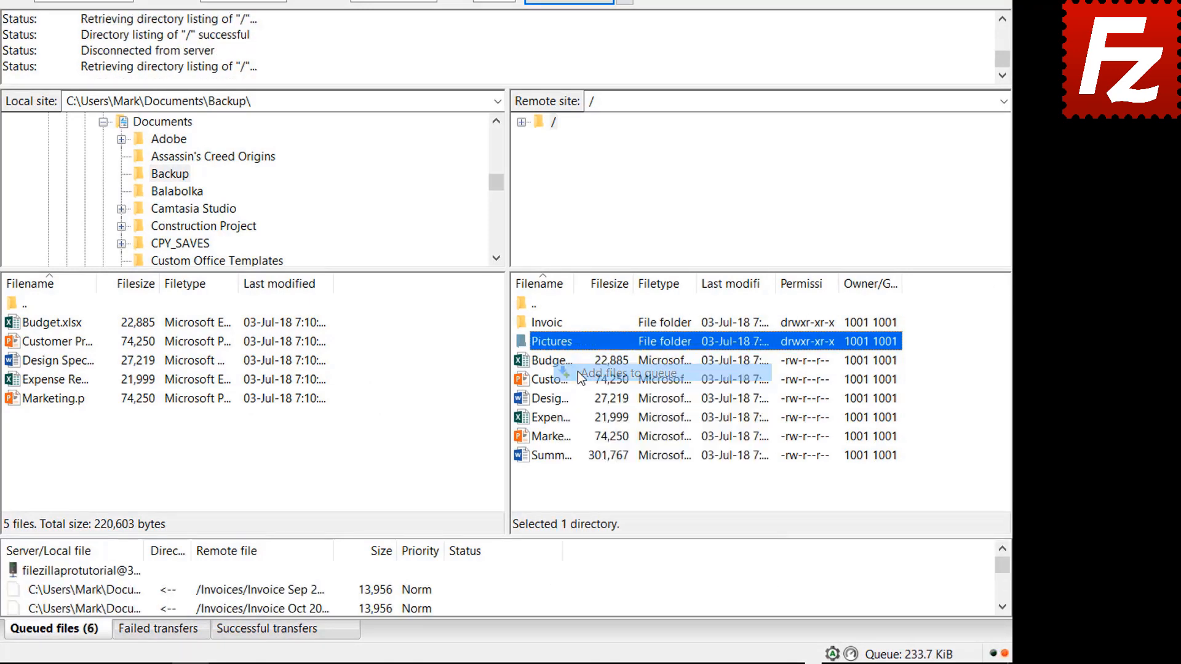
pyautogui.rightClick(558, 456)
pyautogui.click(596, 268)
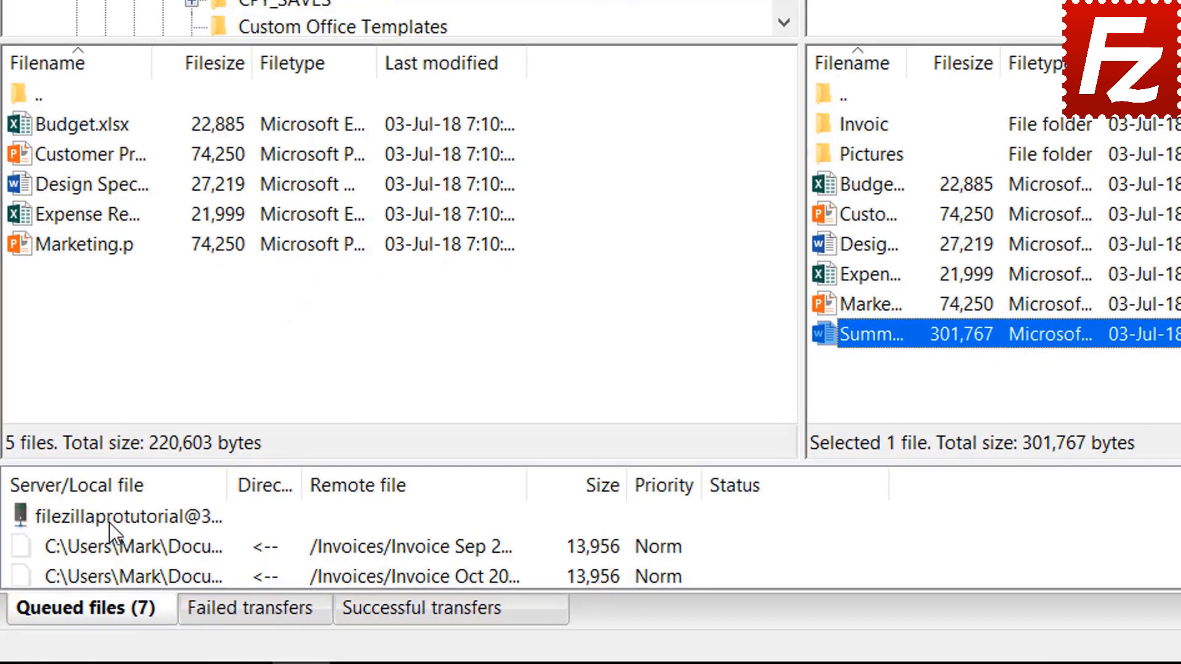
# Process the download queue, then launch FileZilla Pro from its desktop icon.
pyautogui.rightClick(70, 571)
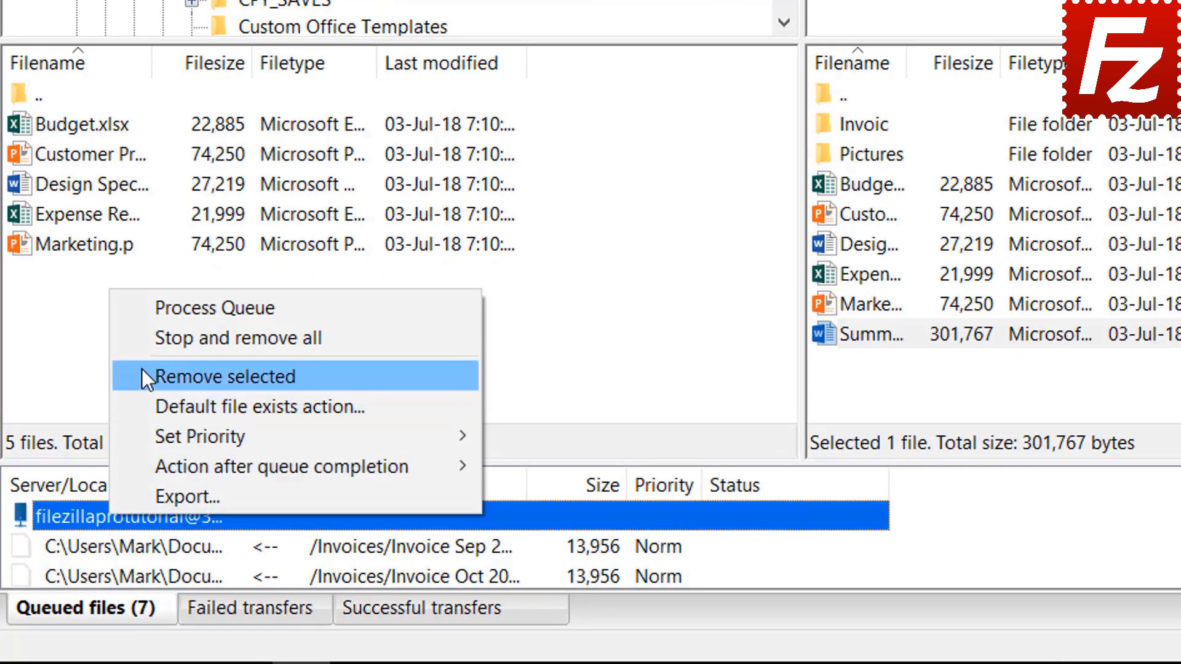
pyautogui.click(168, 309)
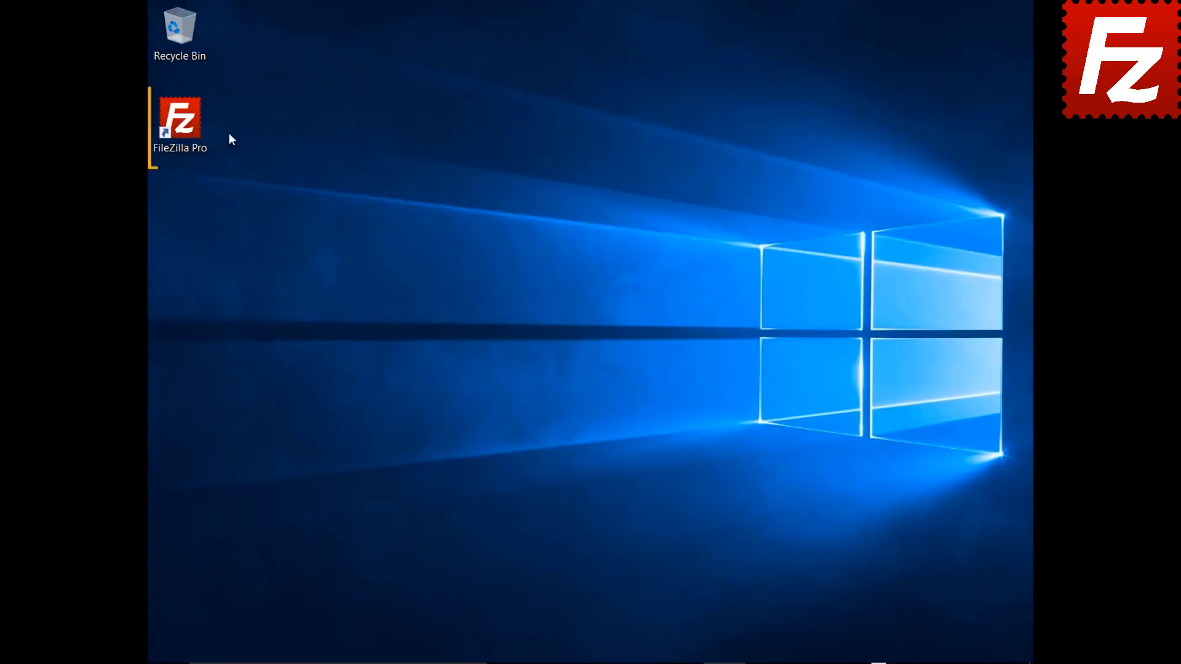
pyautogui.doubleClick(187, 127)
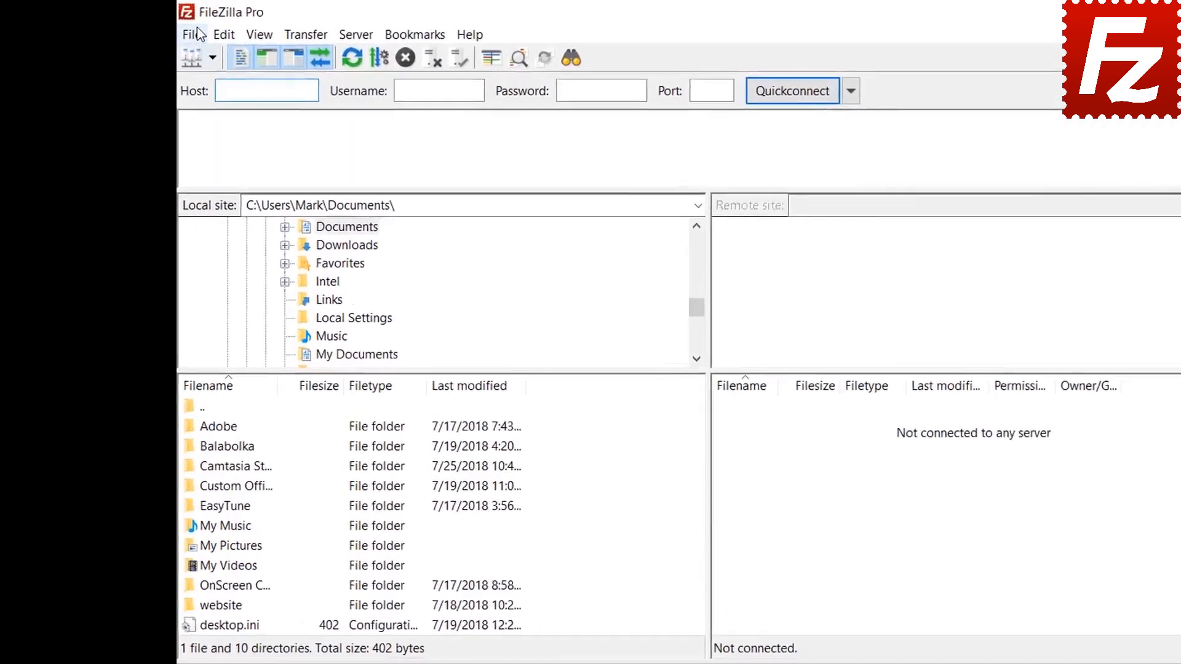
# Look at the Site Manager from the File menu, then move to the Edit menu.
pyautogui.click(163, 29)
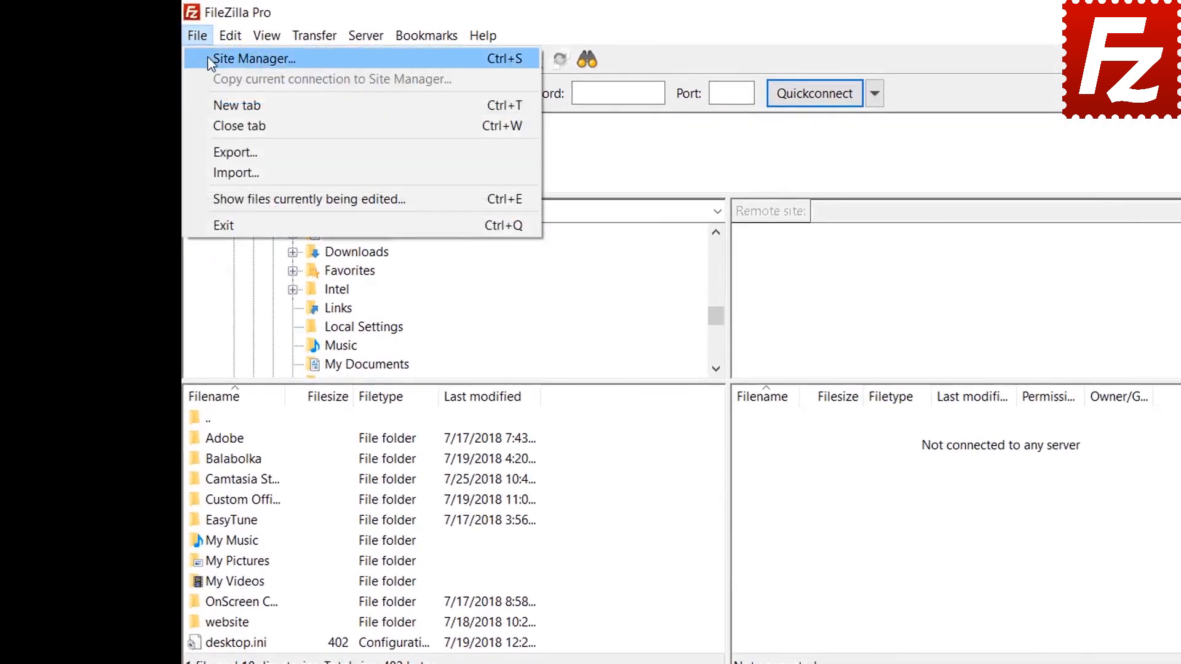
pyautogui.click(208, 57)
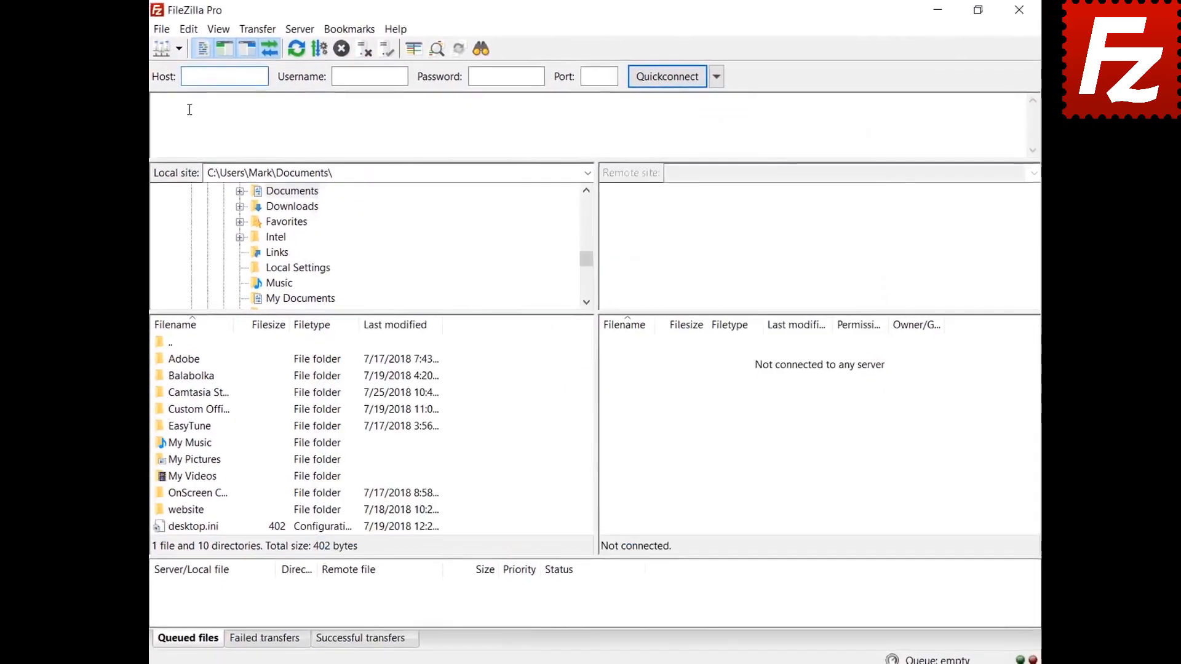
pyautogui.click(188, 29)
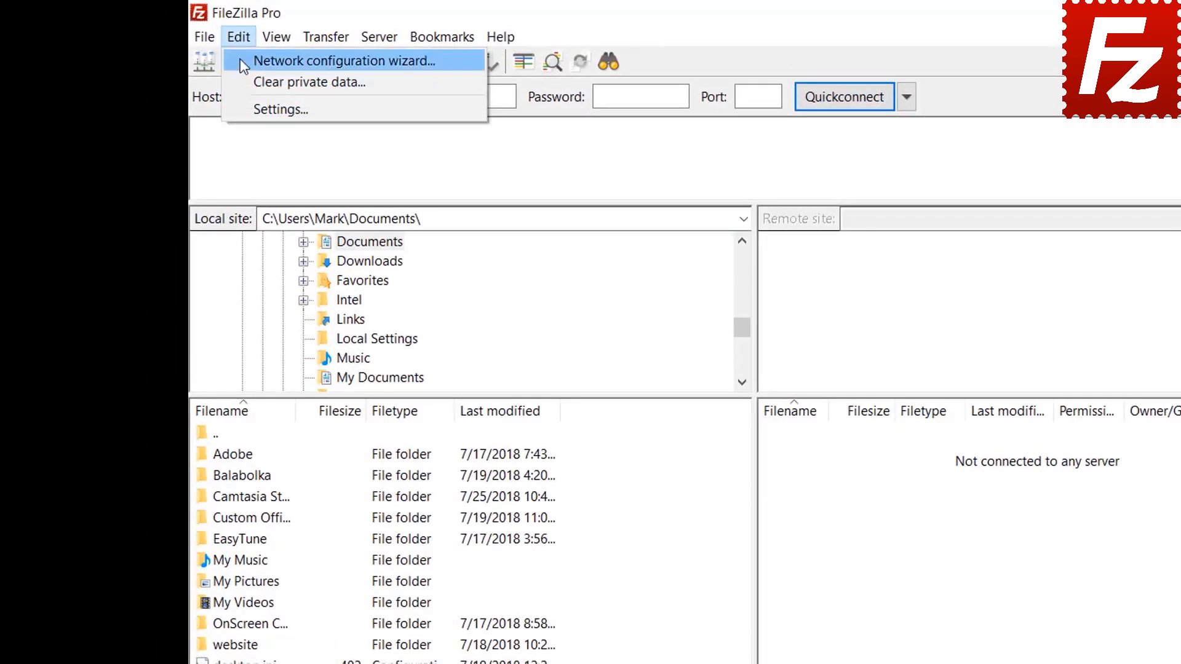
# In Settings > Passwords, protect saved passwords with a master password, entered and confirmed.
pyautogui.click(248, 106)
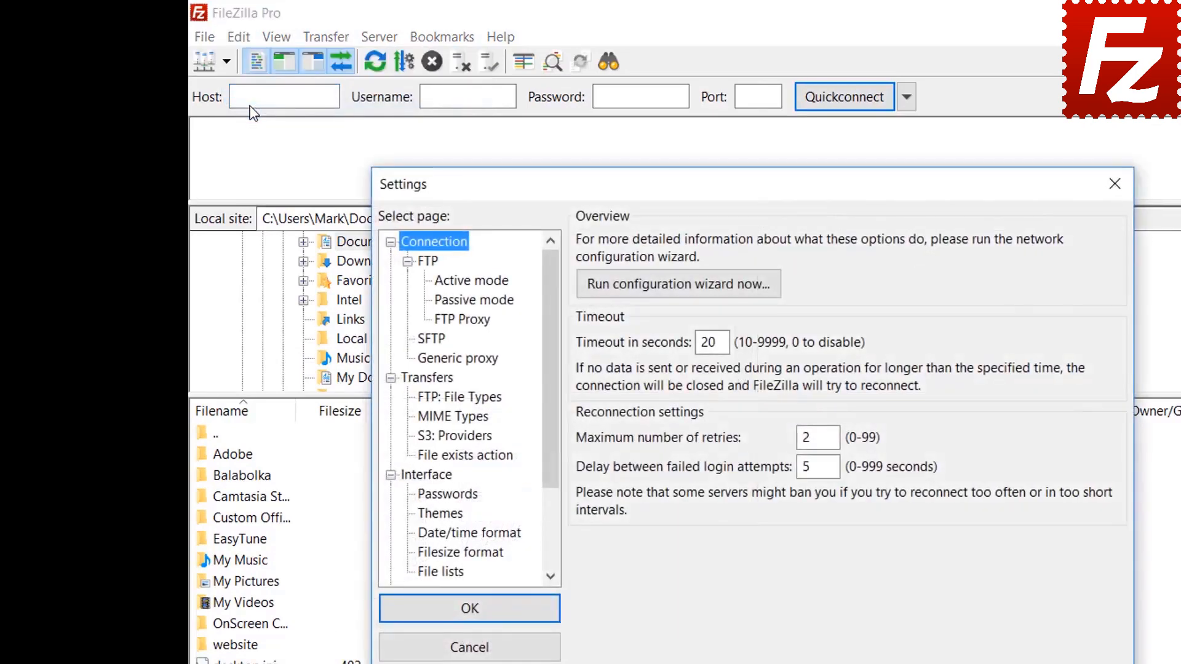
pyautogui.click(455, 496)
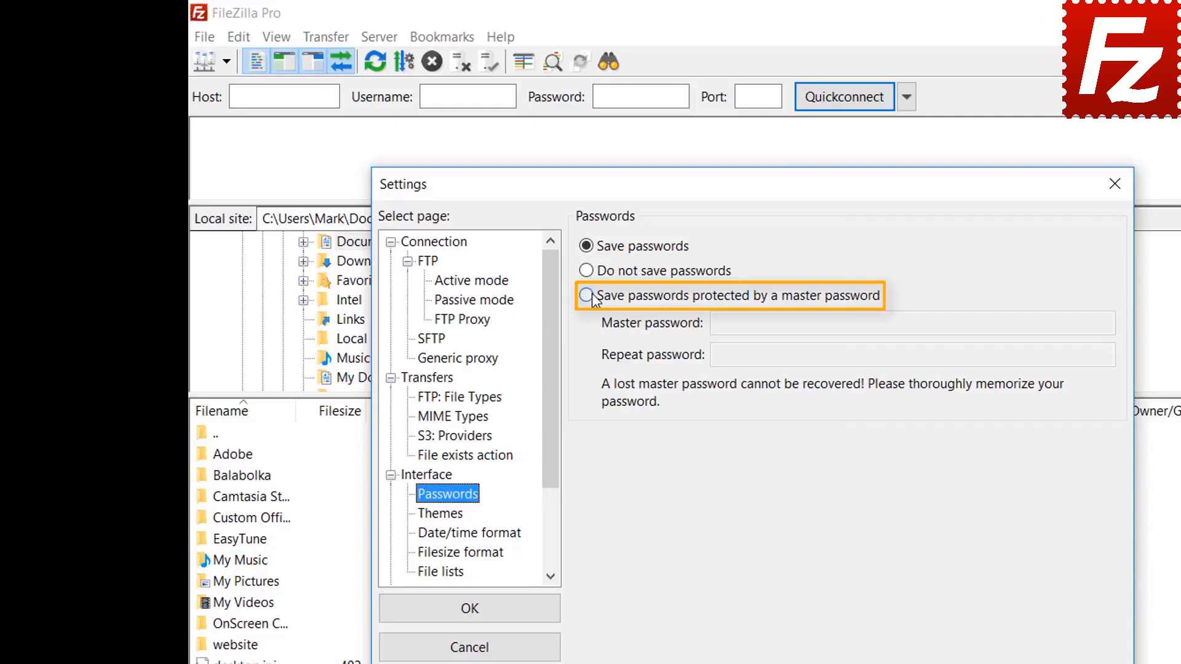
pyautogui.click(587, 296)
pyautogui.click(963, 323)
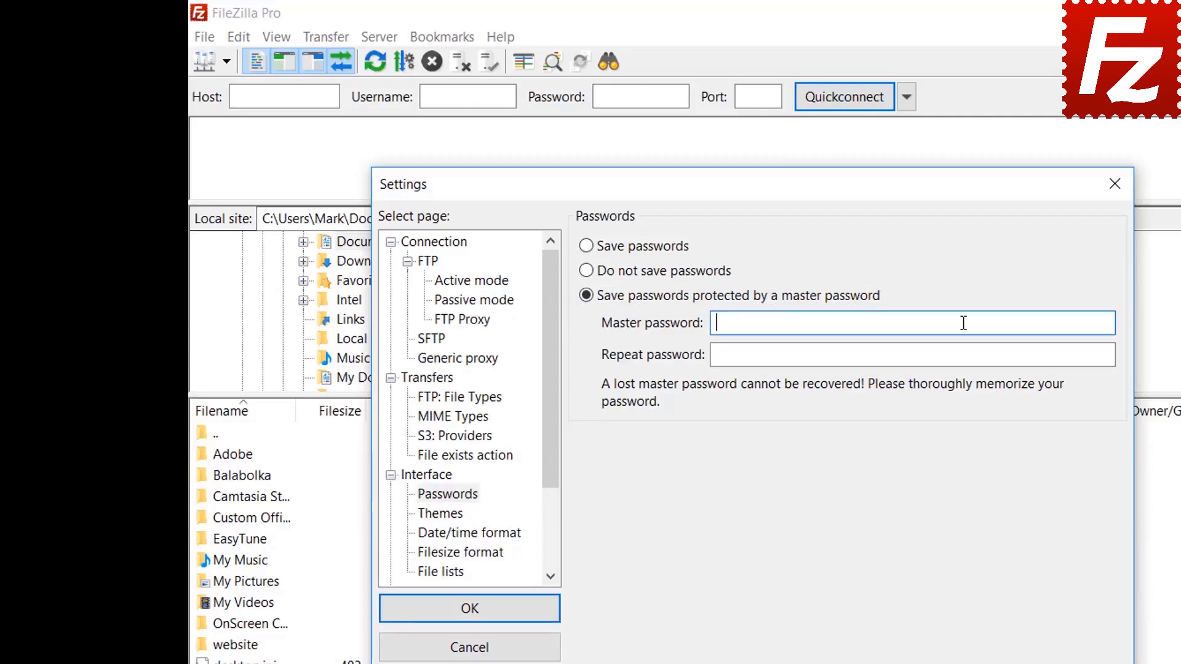
pyautogui.write('••••••••••')
pyautogui.click(938, 358)
pyautogui.write('••••••')
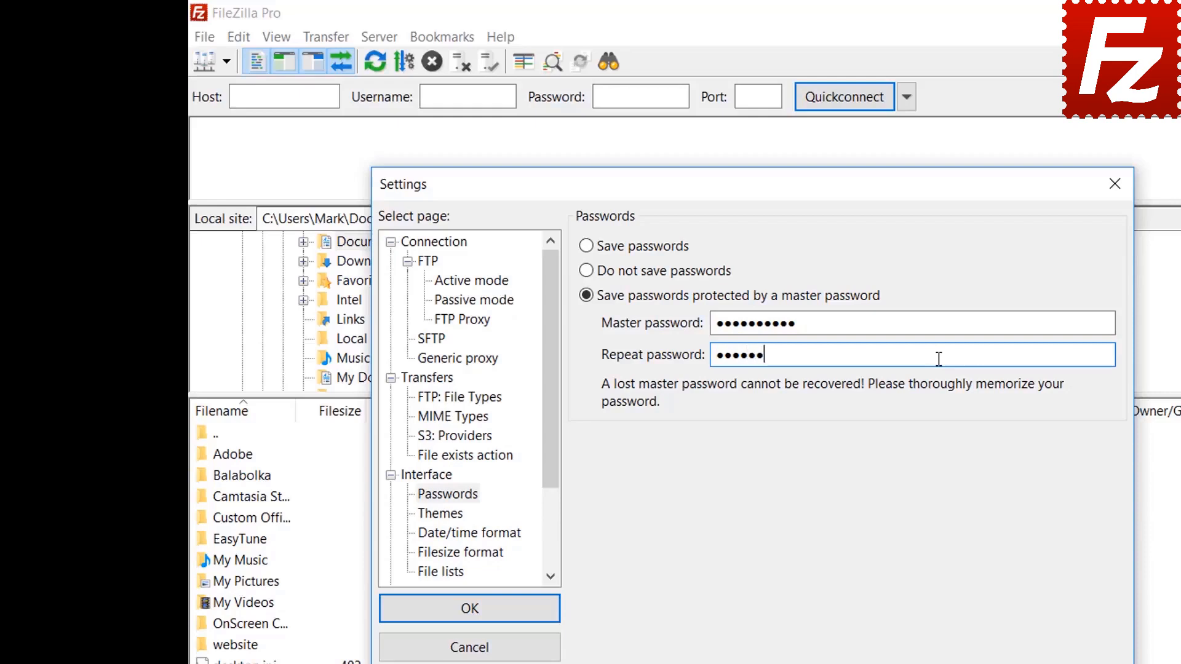
pyautogui.write('••••')
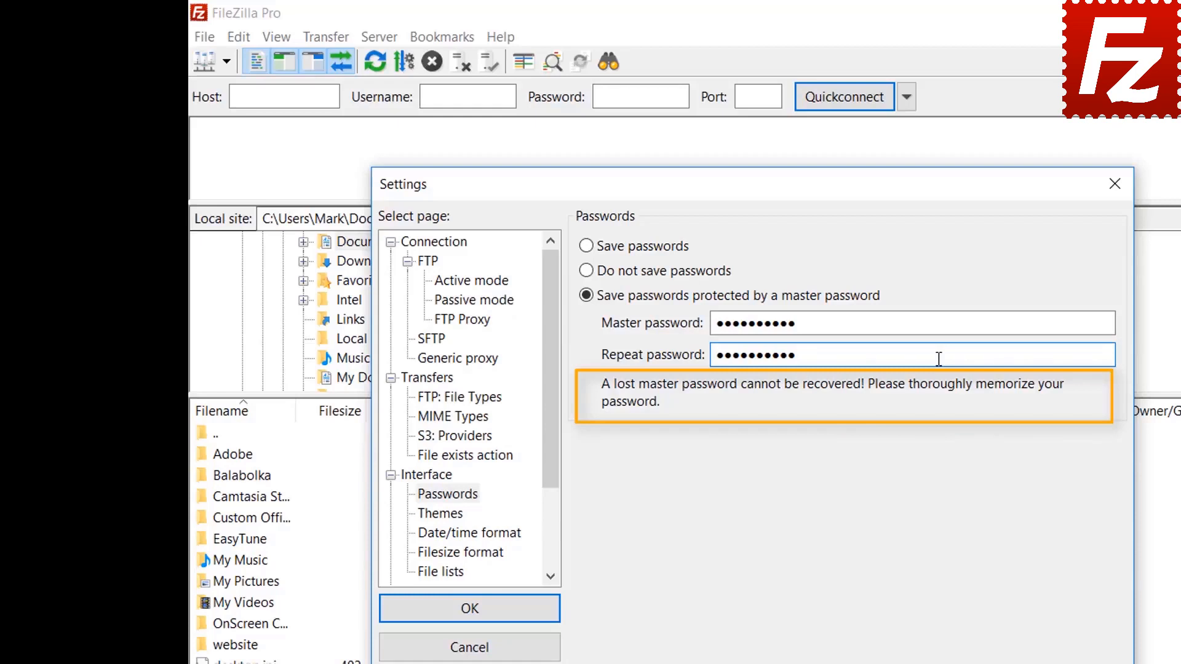
pyautogui.click(472, 612)
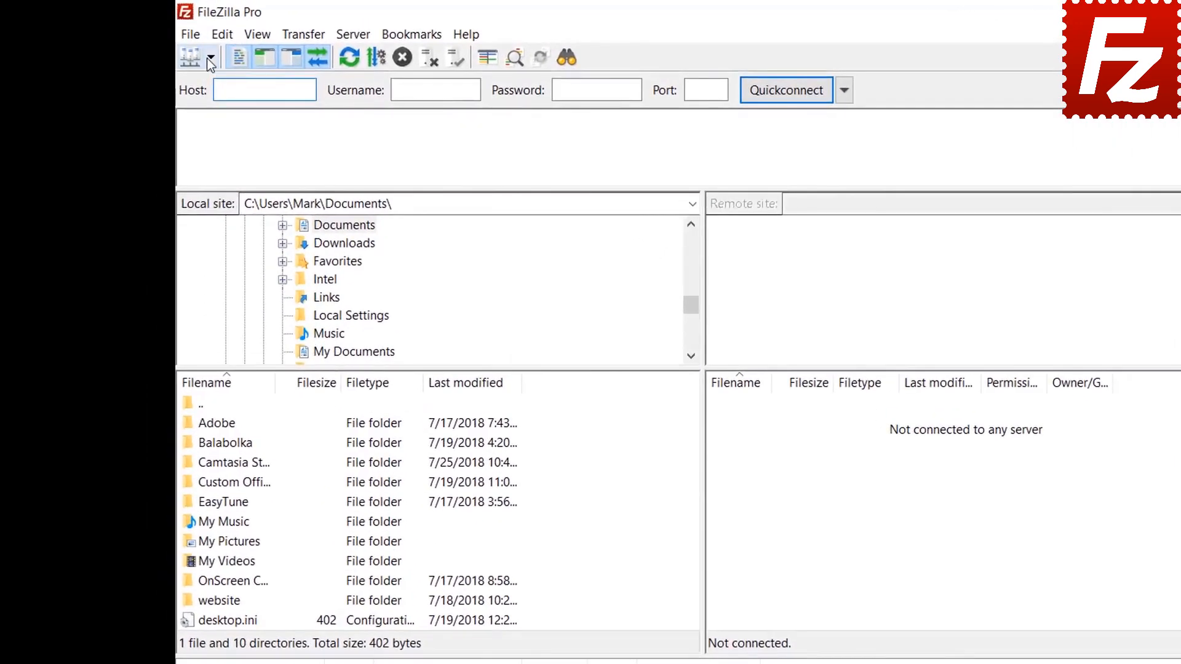
# Connect to the saved FTP Tutorial site, unlocking it with the master password.
pyautogui.click(207, 58)
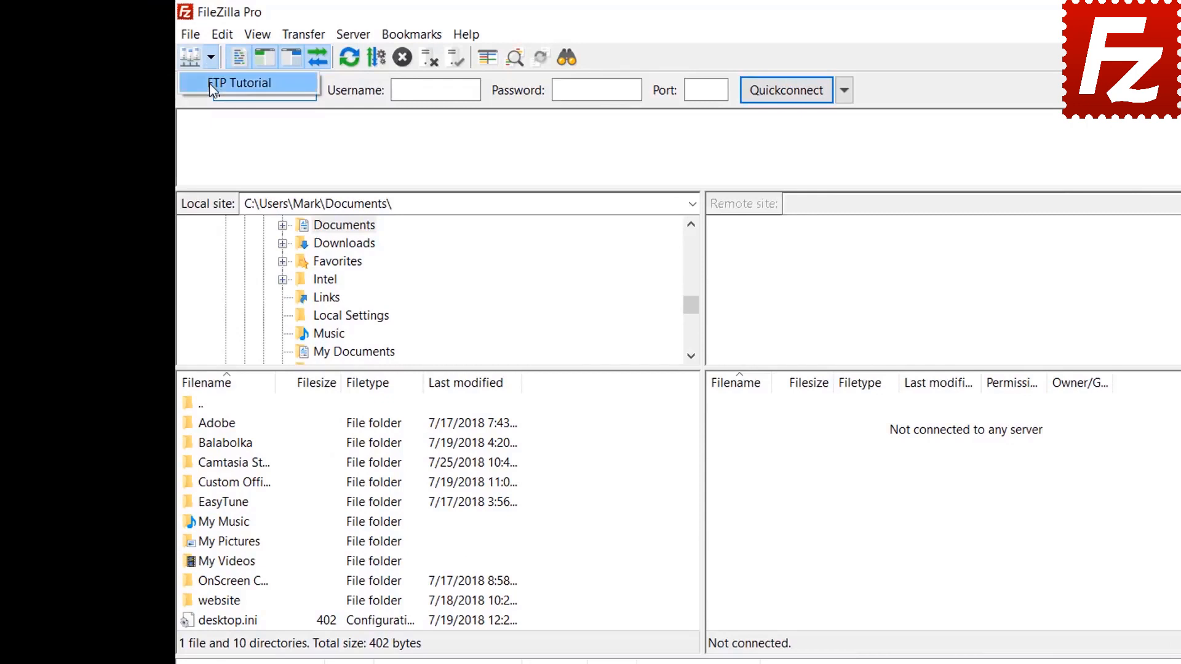
pyautogui.click(210, 83)
pyautogui.write('****')
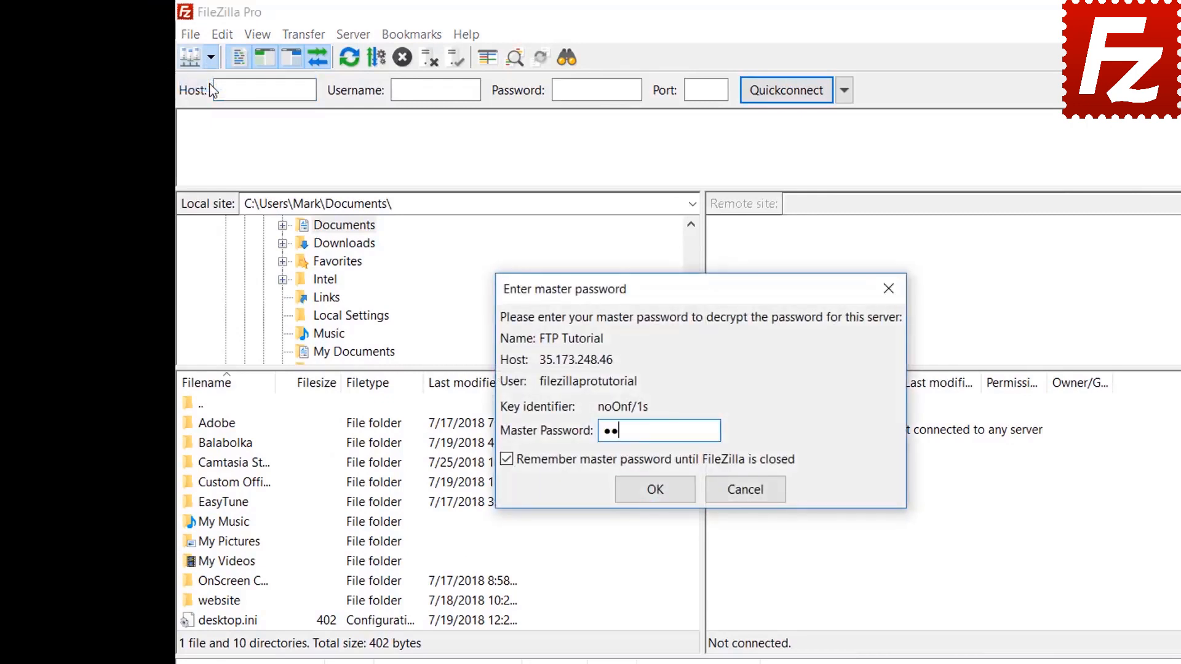
pyautogui.write('******')
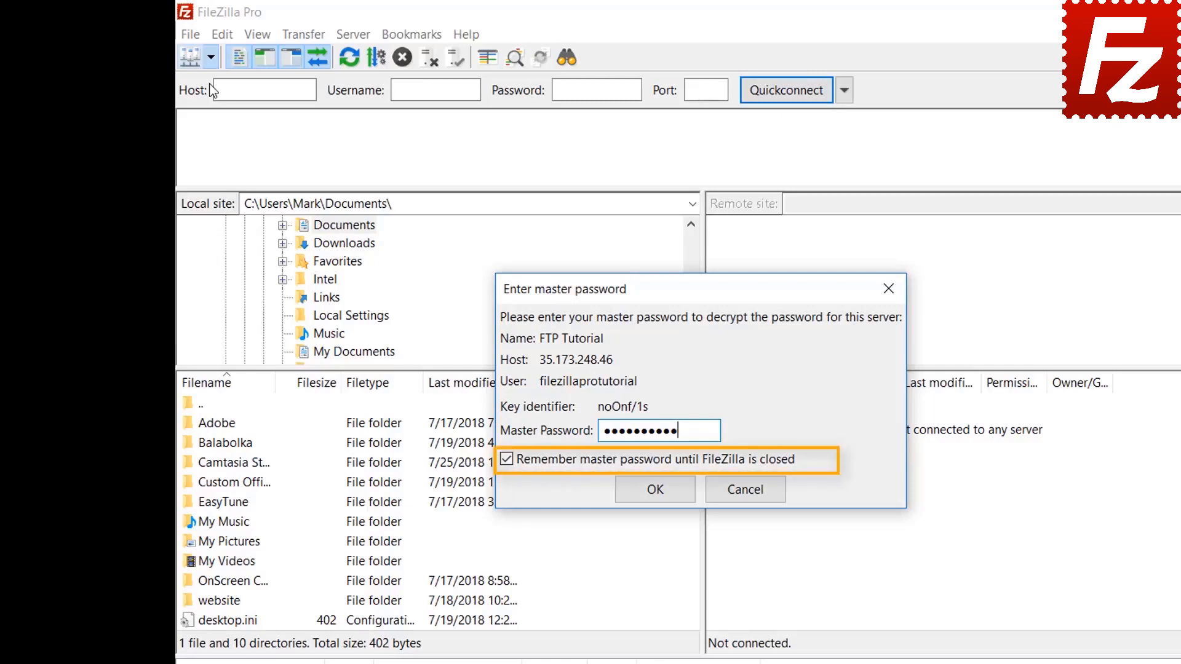
pyautogui.click(654, 491)
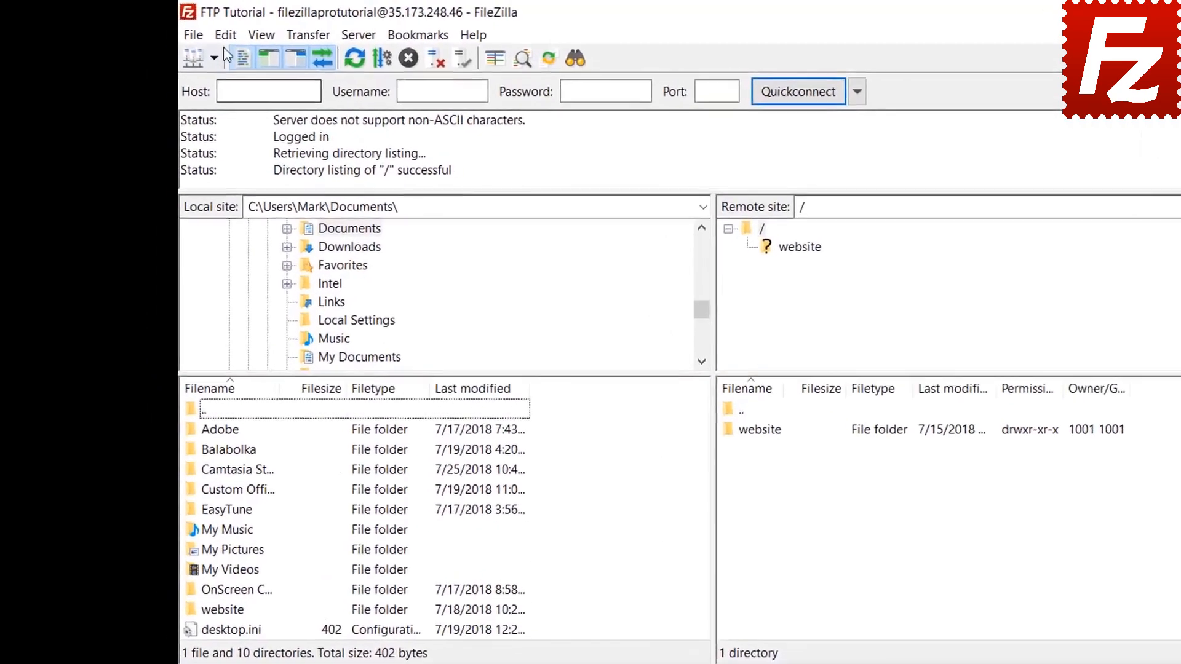
pyautogui.click(187, 31)
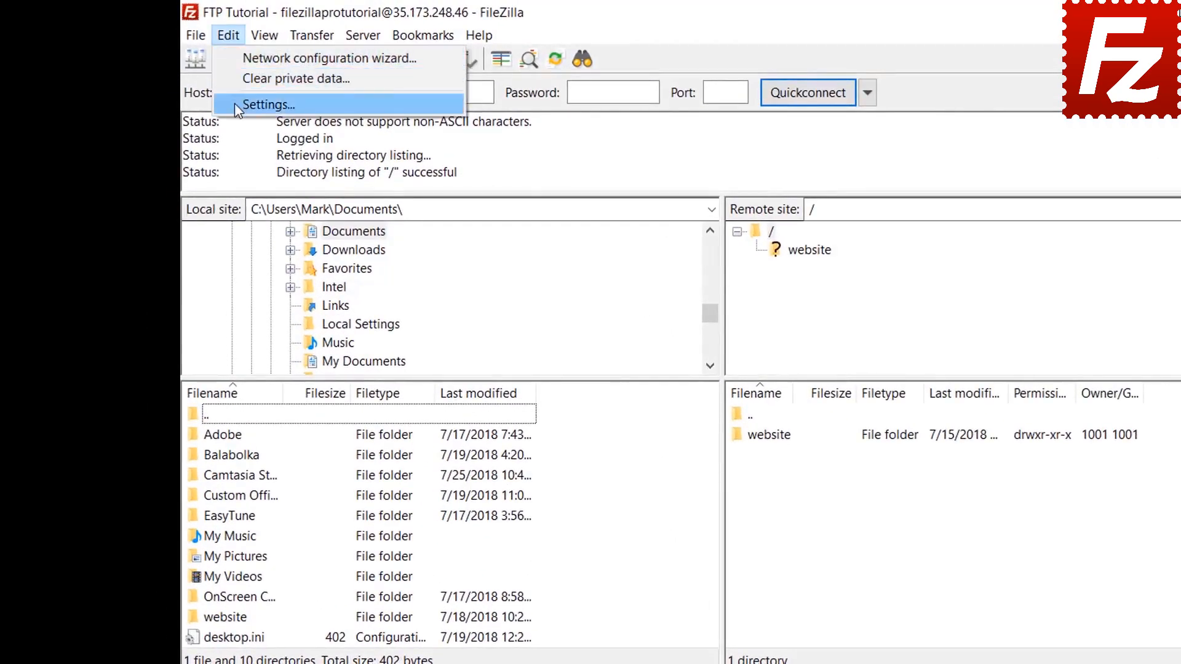
pyautogui.click(236, 104)
pyautogui.click(429, 474)
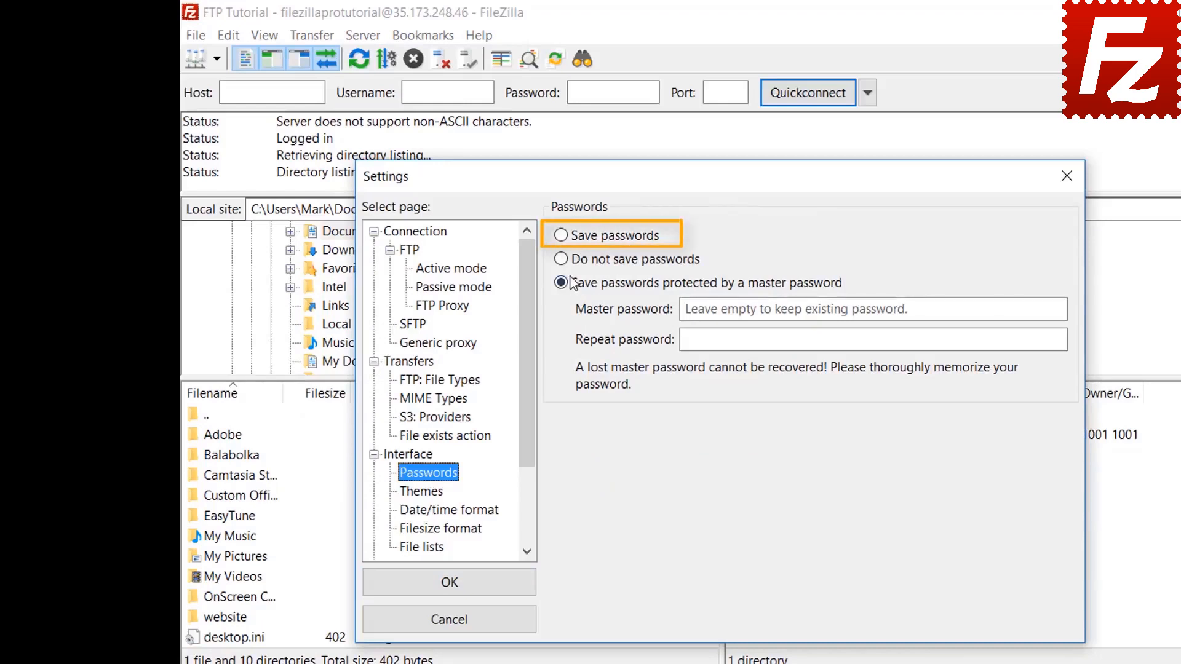
pyautogui.click(564, 241)
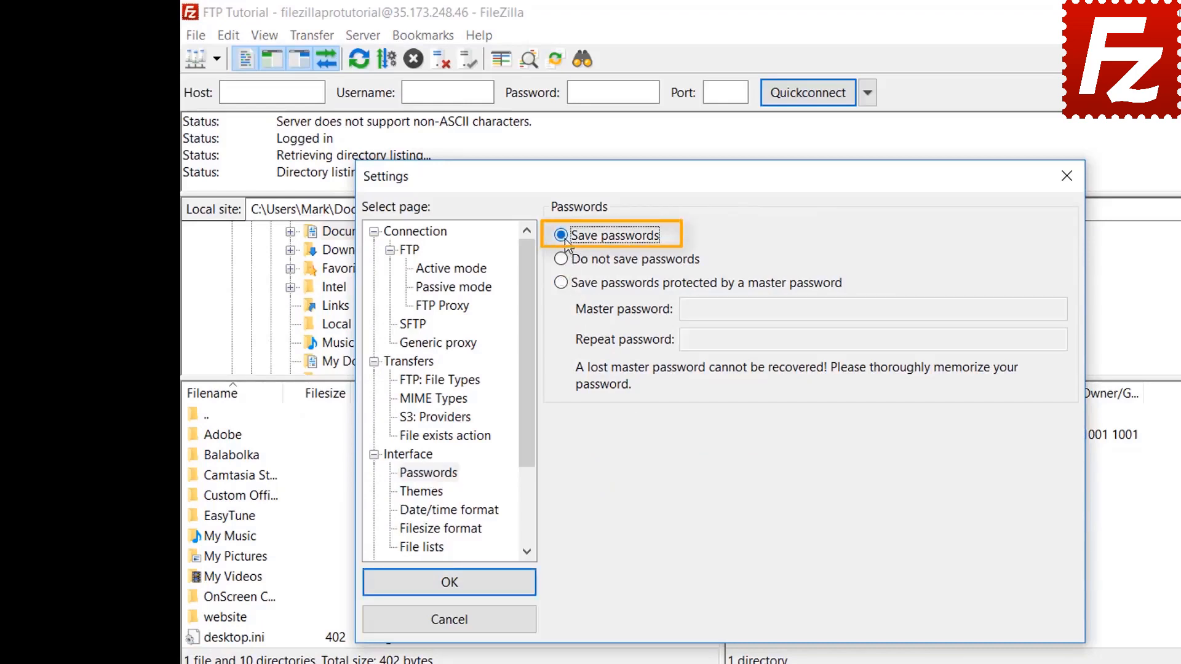
pyautogui.click(463, 591)
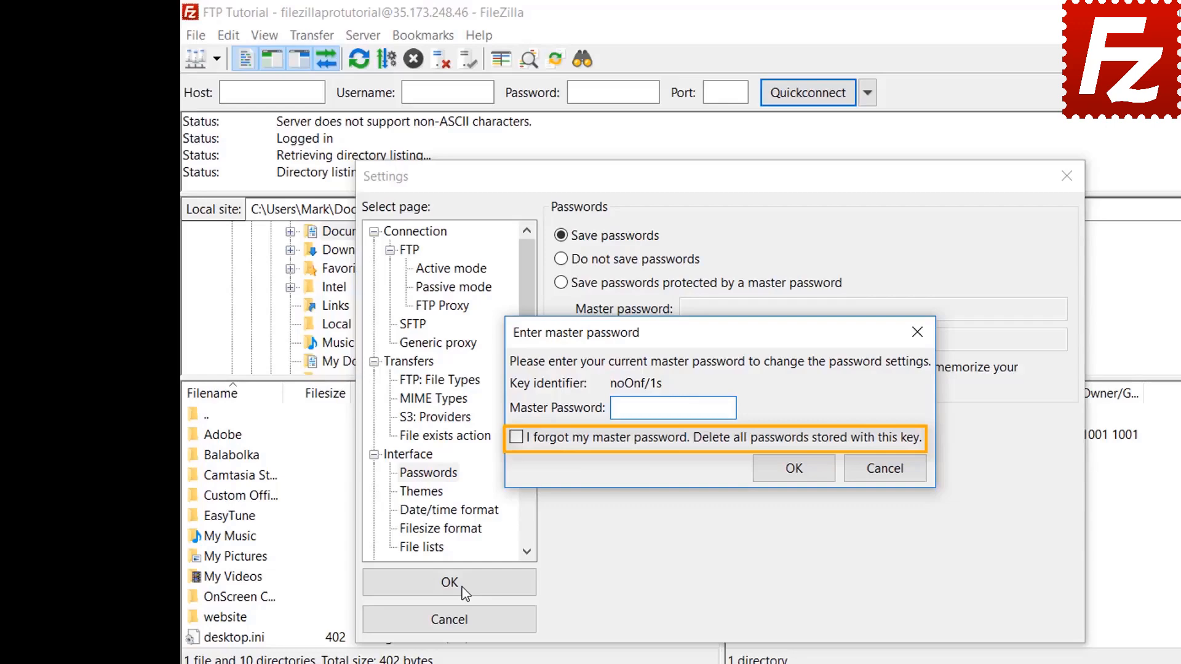
pyautogui.click(885, 470)
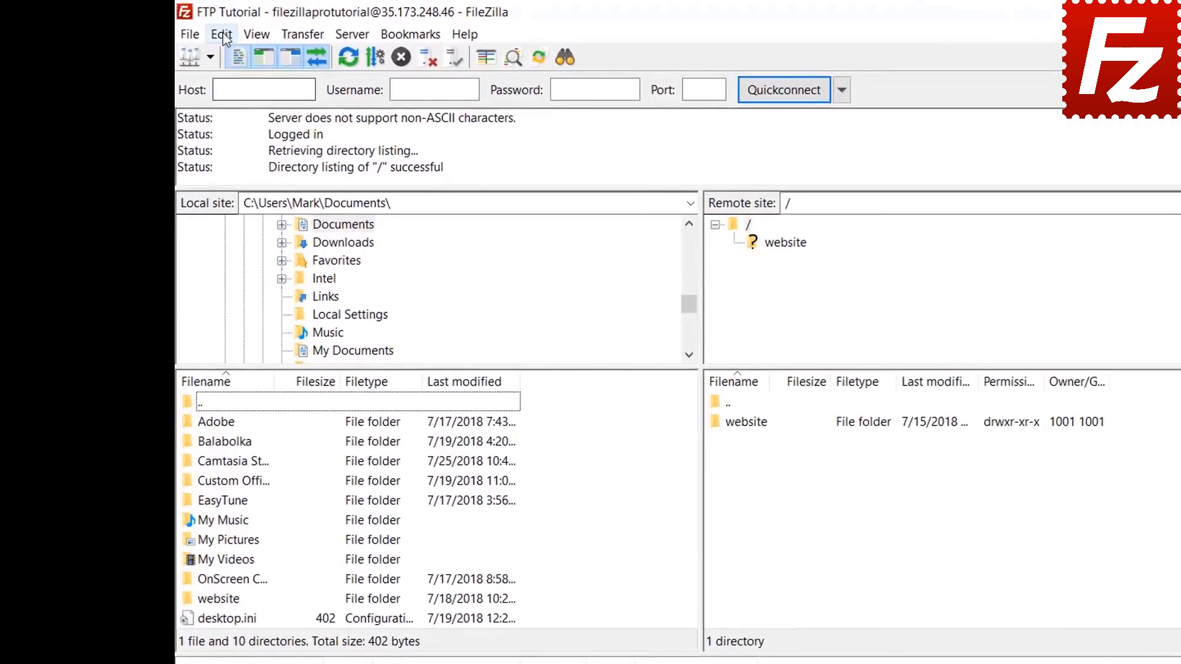
# Clear the Quickconnect history and Reconnect information using Edit > Clear private data.
pyautogui.click(201, 30)
pyautogui.click(227, 76)
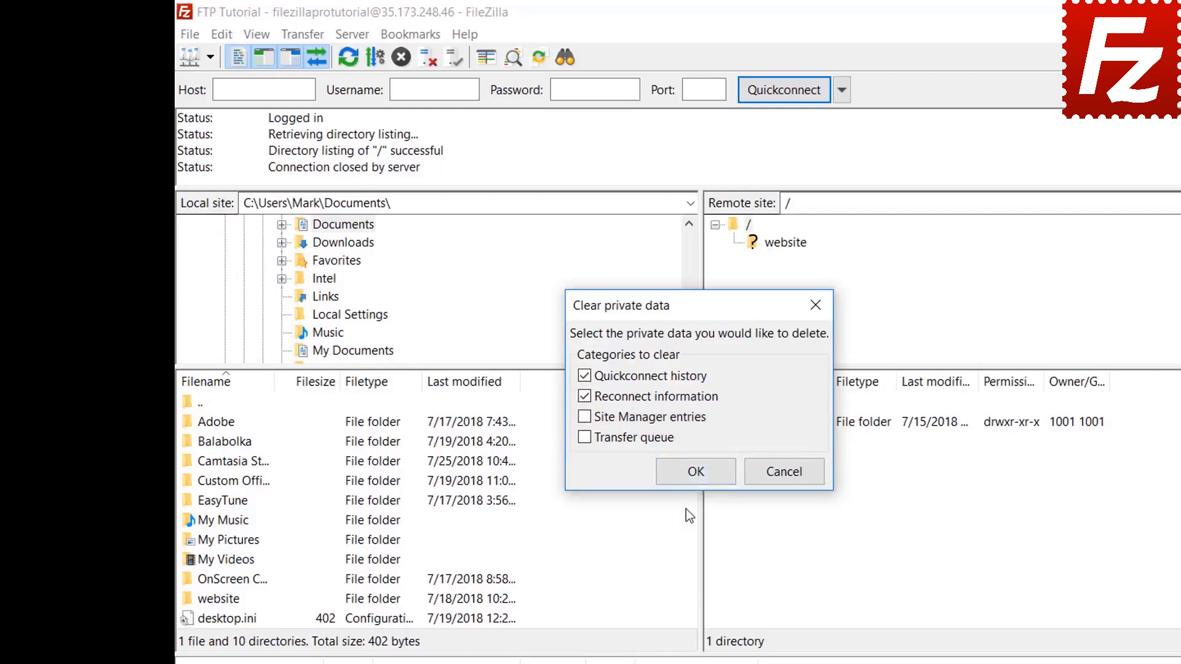
pyautogui.click(696, 471)
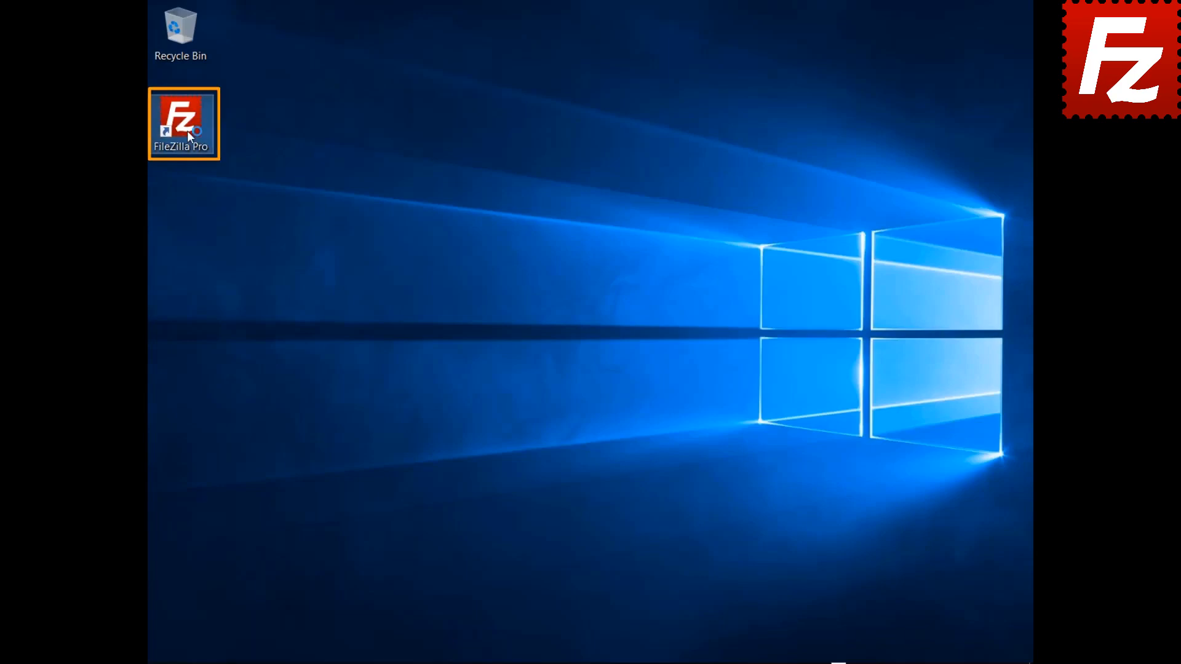
# Relaunch FileZilla Pro and connect to the saved FTP Tutorial site.
pyautogui.doubleClick(187, 131)
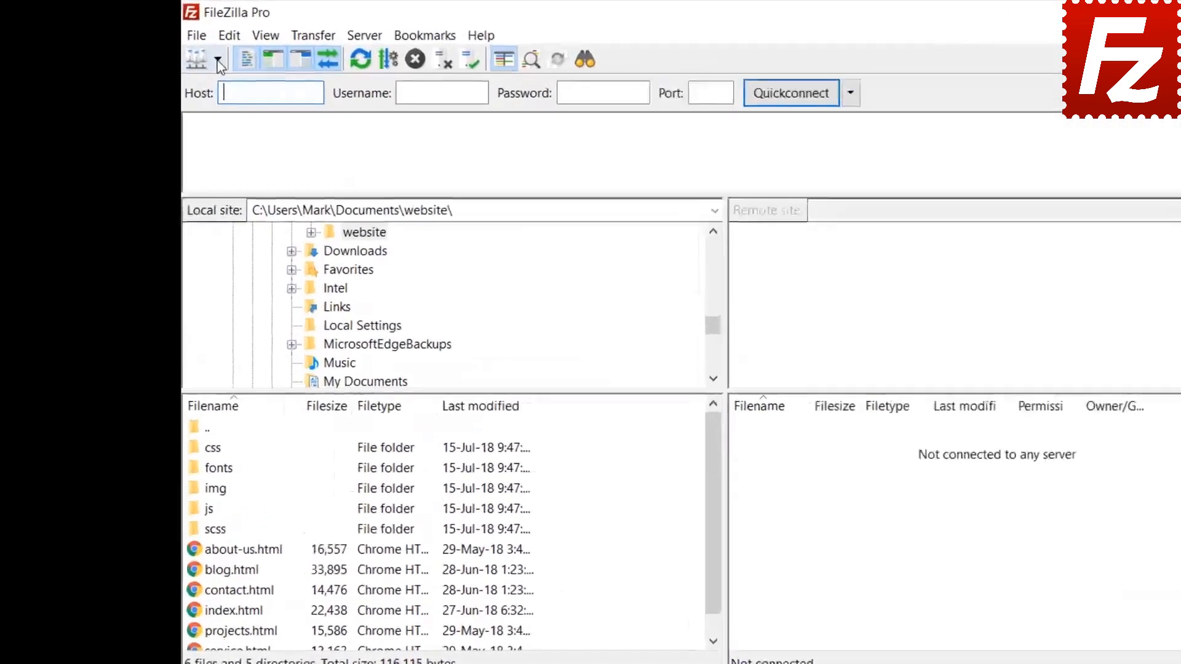
pyautogui.click(217, 60)
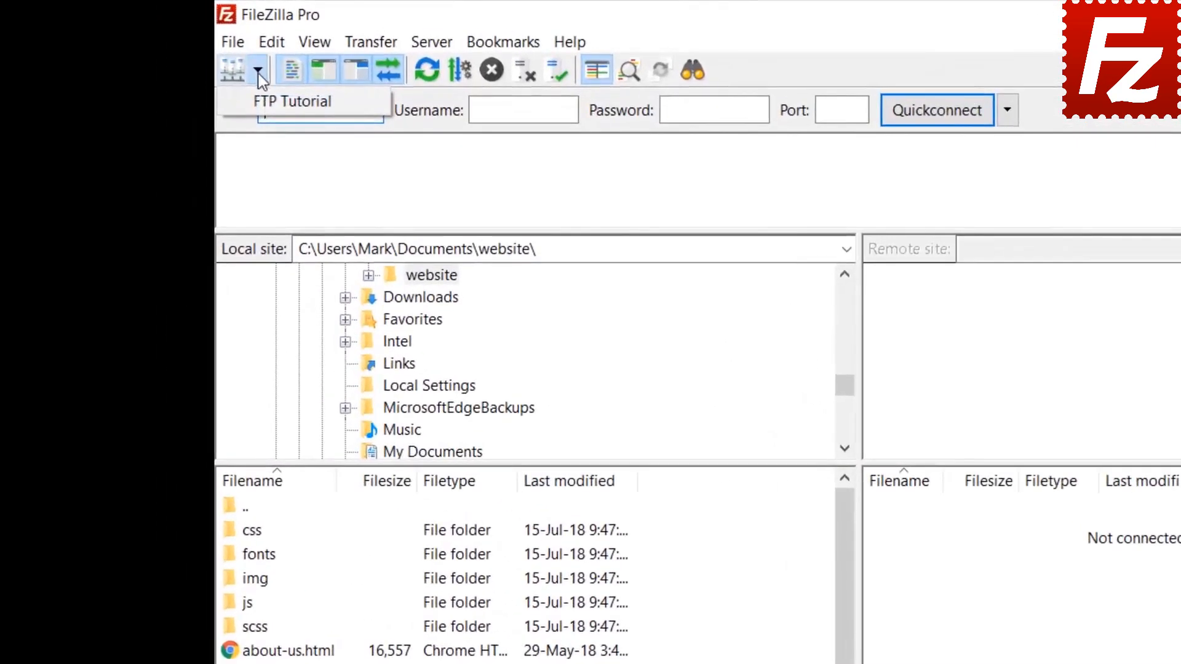
pyautogui.click(225, 88)
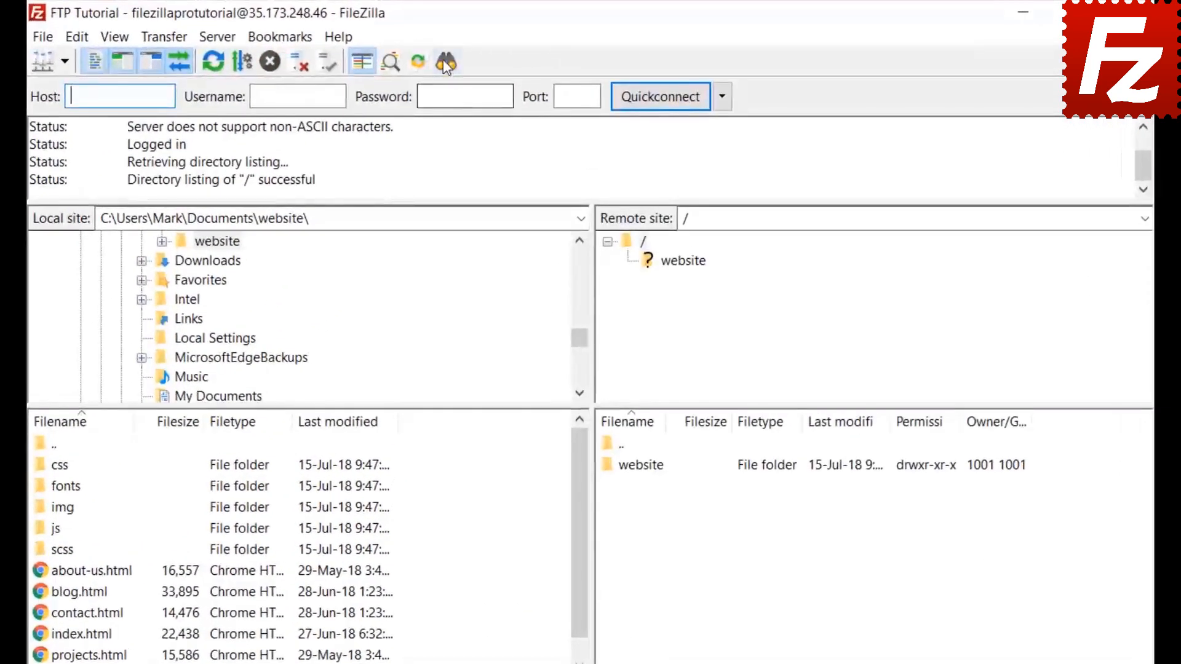
# Open a remote file search from /, keeping match-all, Filename and contains conditions.
pyautogui.click(446, 62)
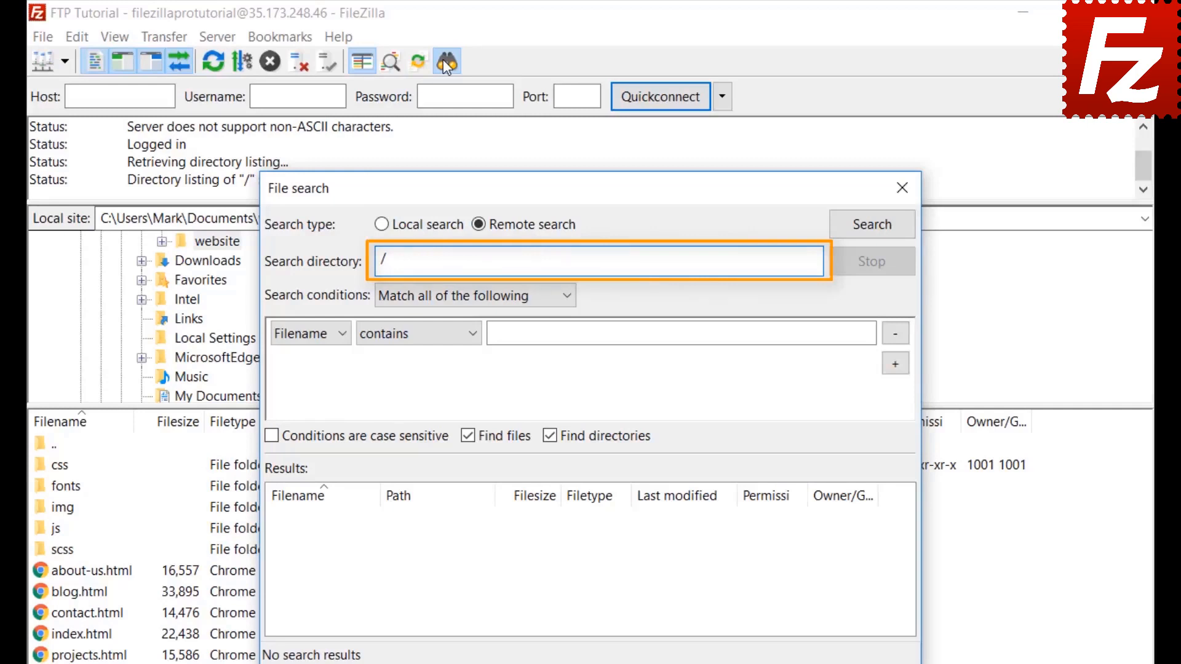
pyautogui.click(433, 297)
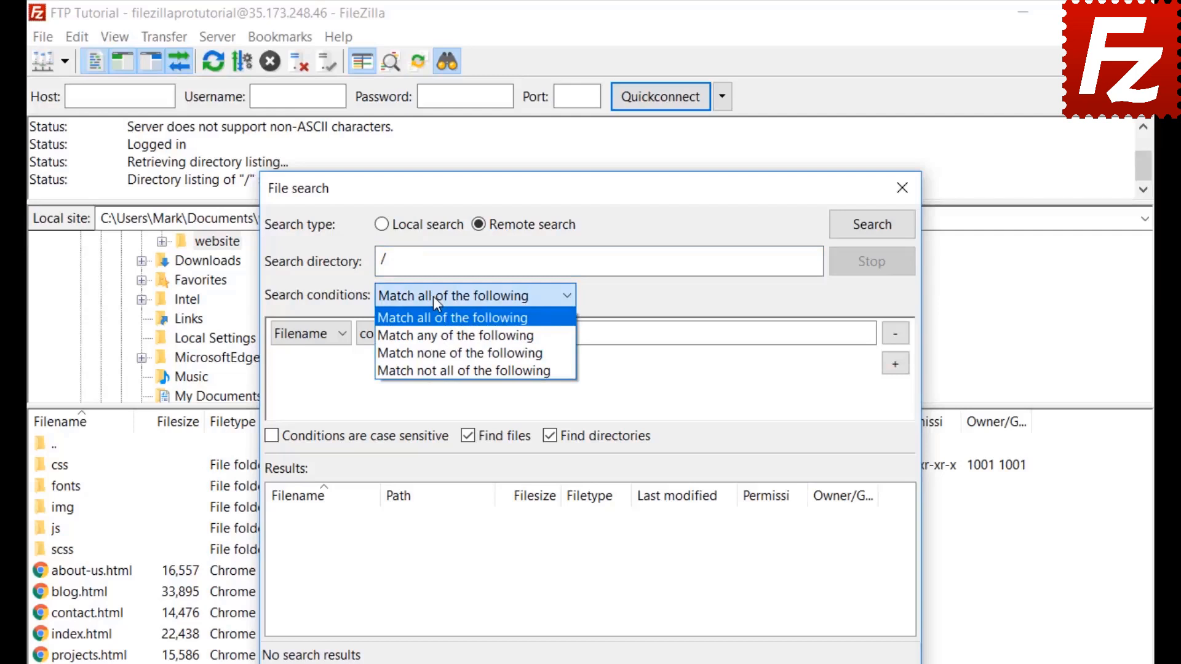
pyautogui.click(433, 297)
pyautogui.click(303, 338)
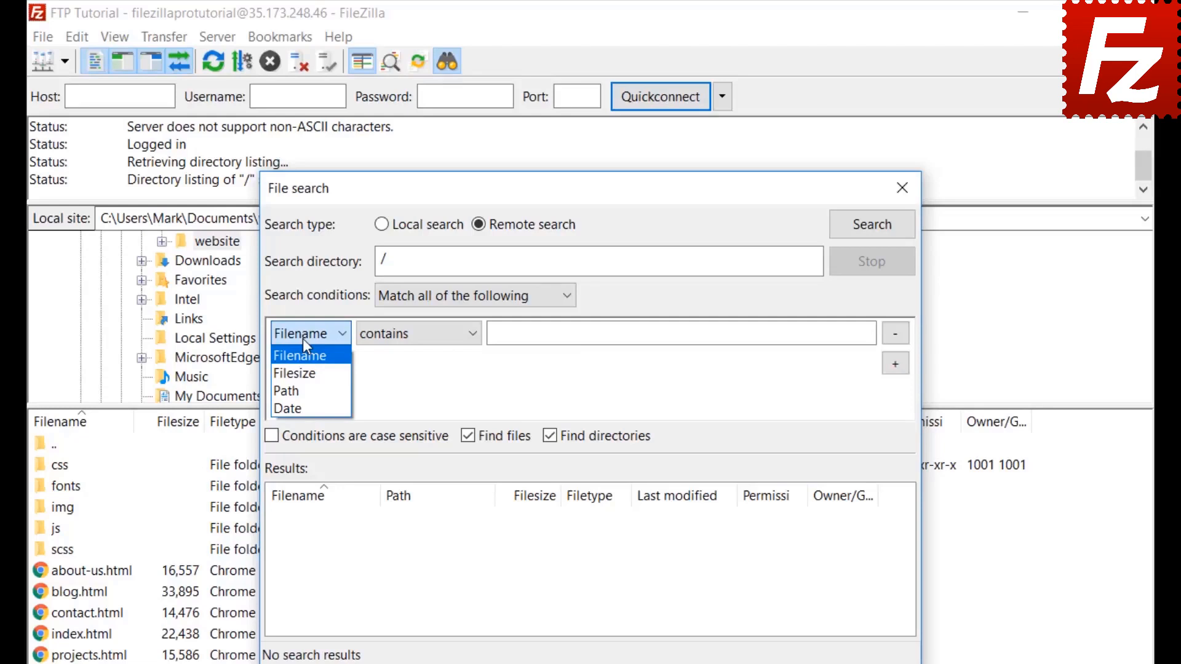
pyautogui.click(302, 338)
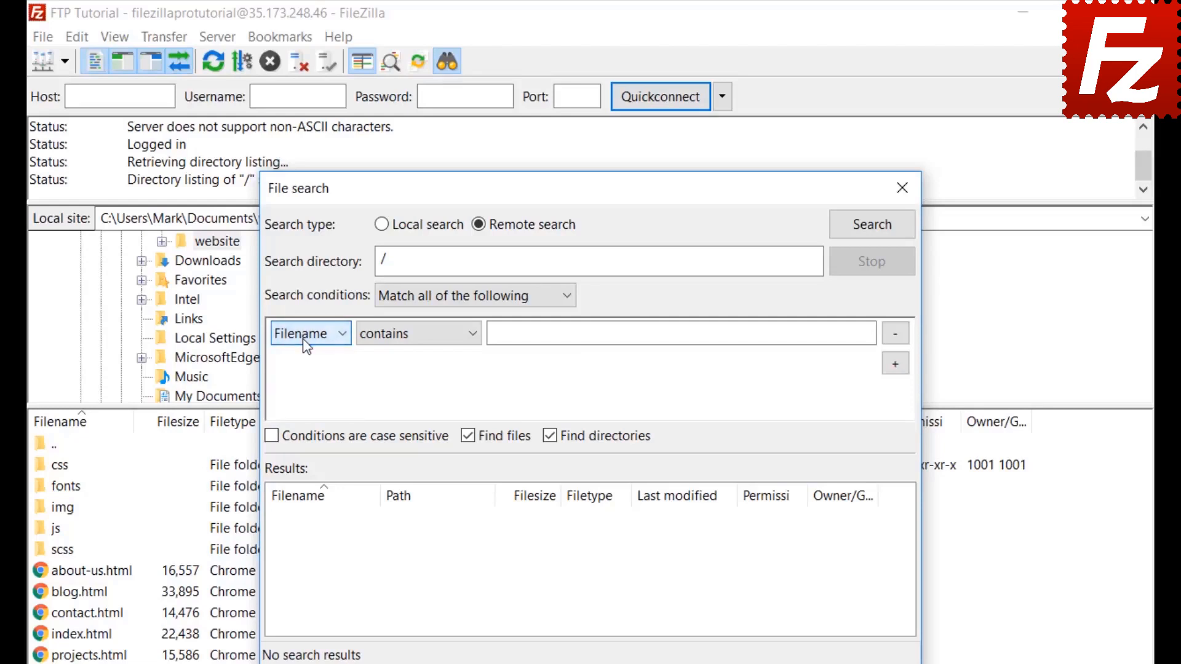
pyautogui.click(415, 343)
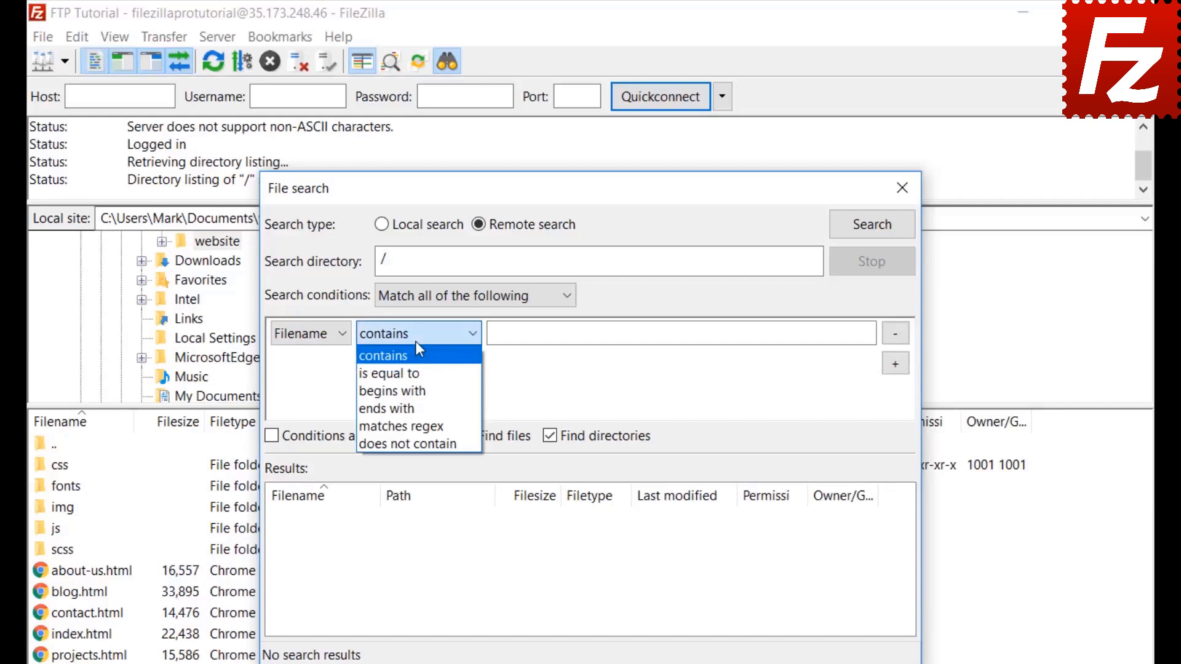
pyautogui.click(416, 342)
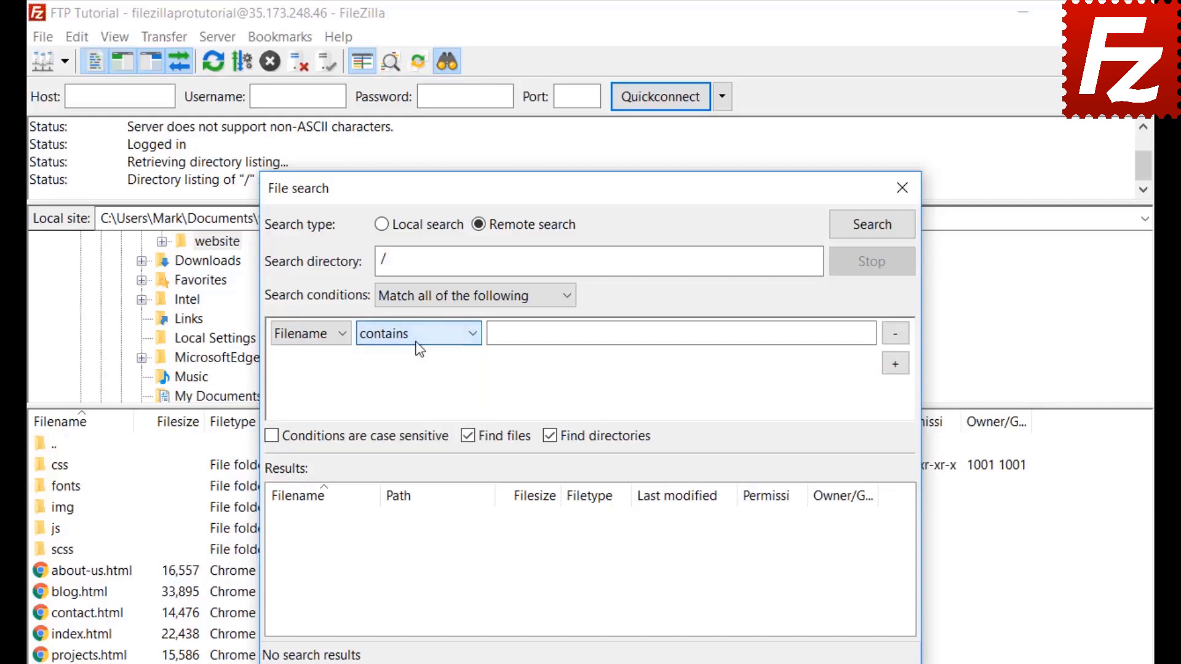
pyautogui.click(324, 332)
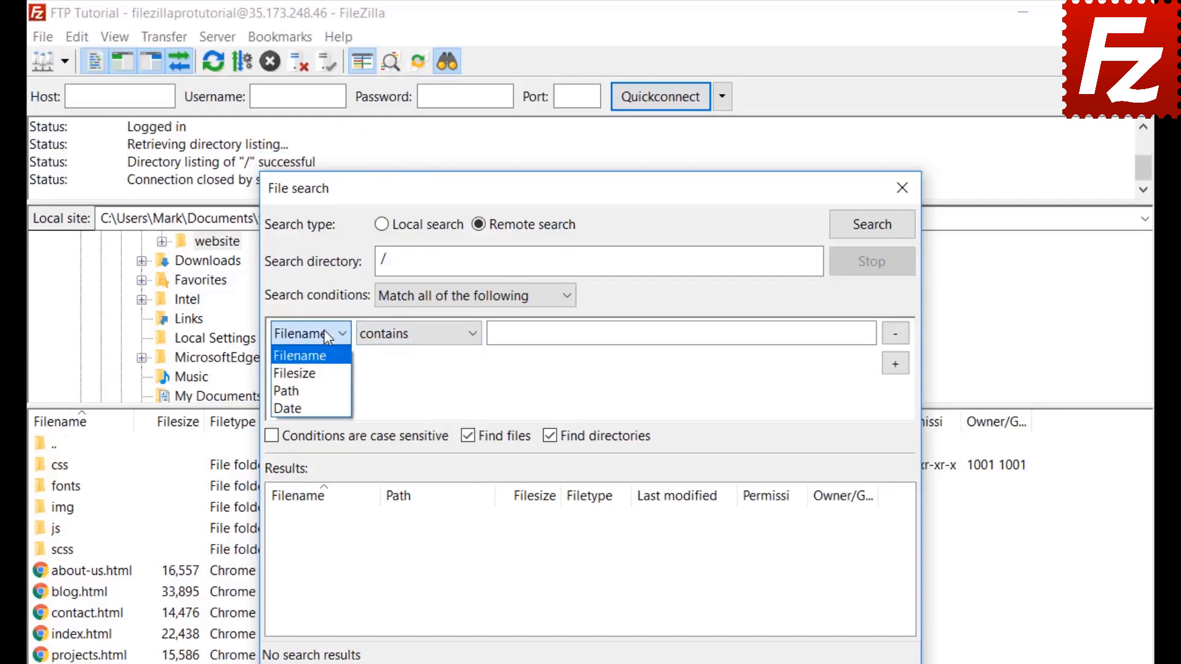
pyautogui.click(326, 357)
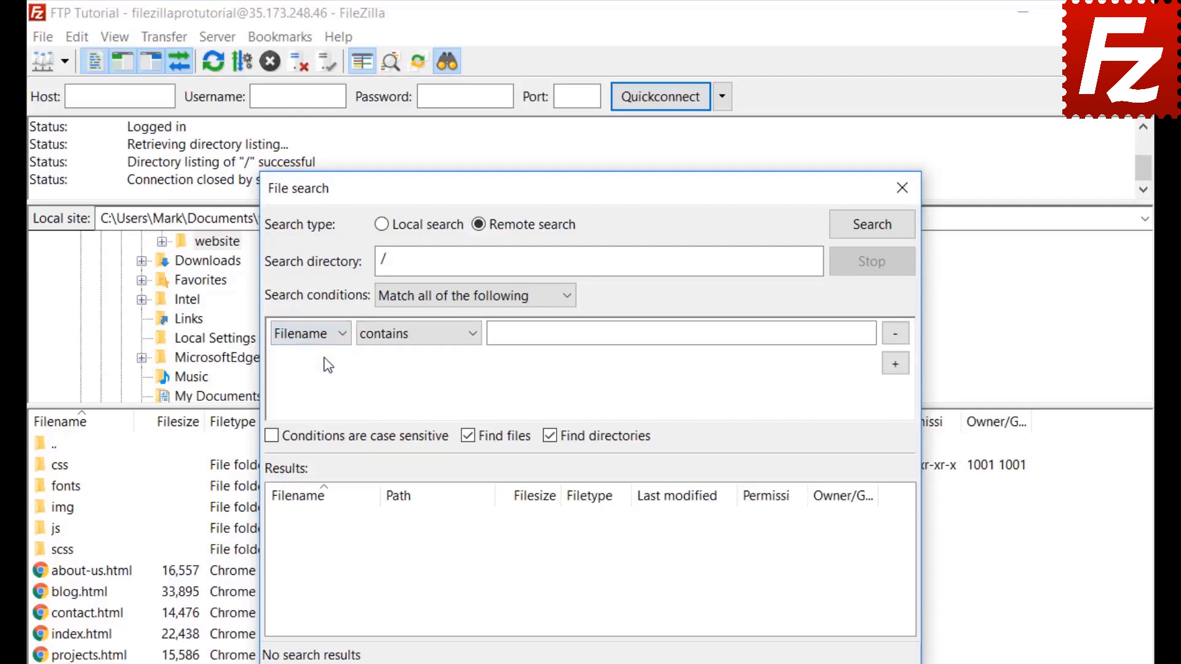
pyautogui.click(412, 335)
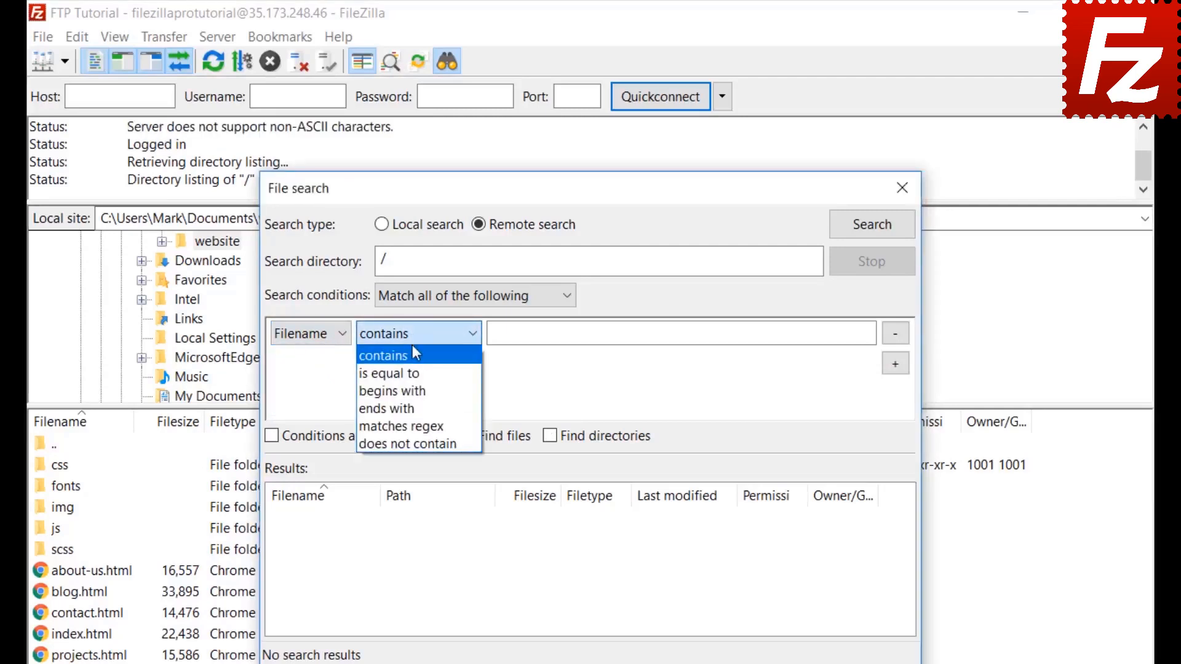
# Set the first search condition to filename contains .jpg.
pyautogui.click(414, 355)
pyautogui.click(539, 335)
pyautogui.write('.jpg')
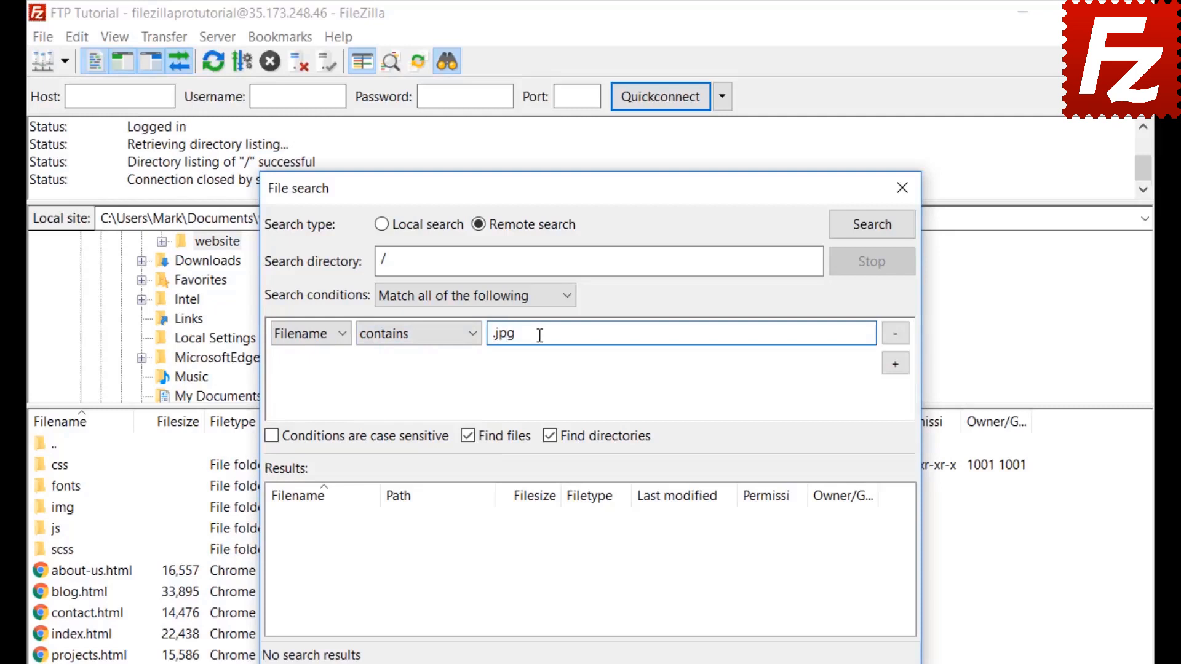
# Add a second condition: file size greater than 500000 bytes.
pyautogui.click(897, 366)
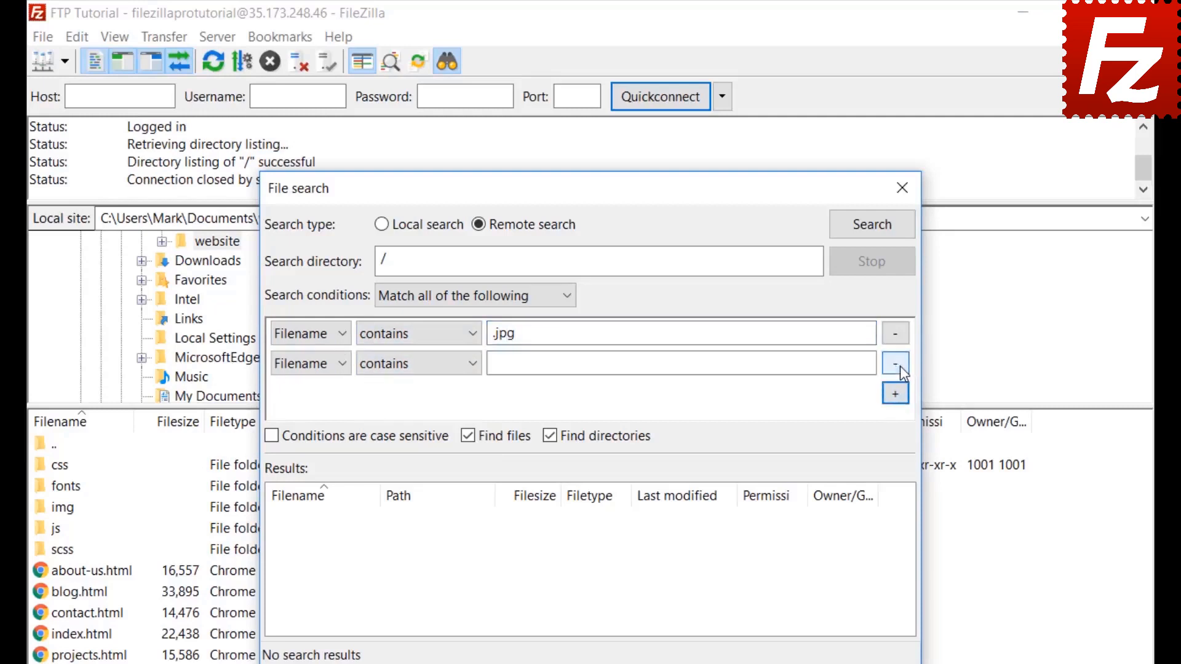
pyautogui.click(311, 364)
pyautogui.click(303, 404)
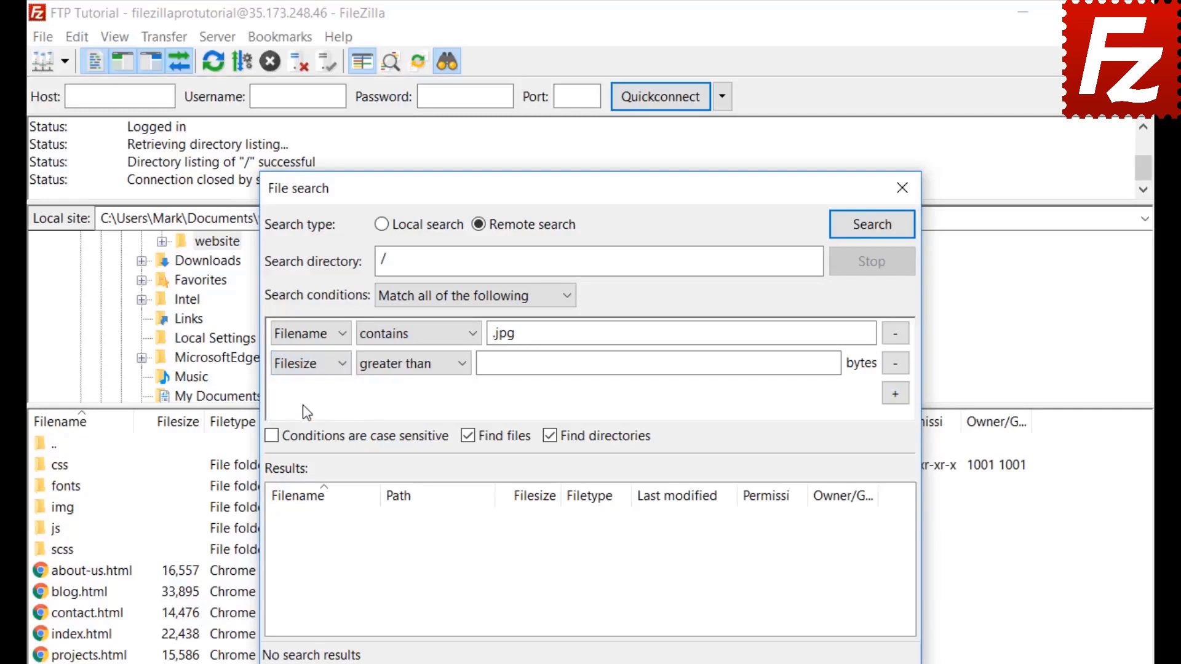
pyautogui.click(397, 362)
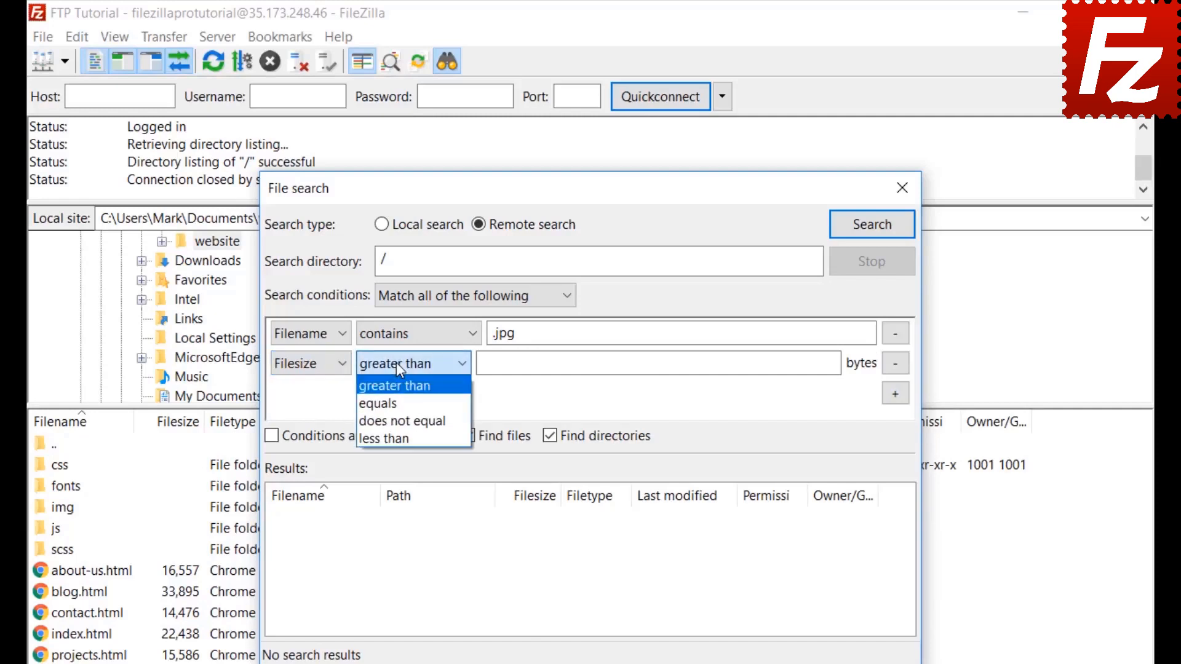
pyautogui.click(396, 363)
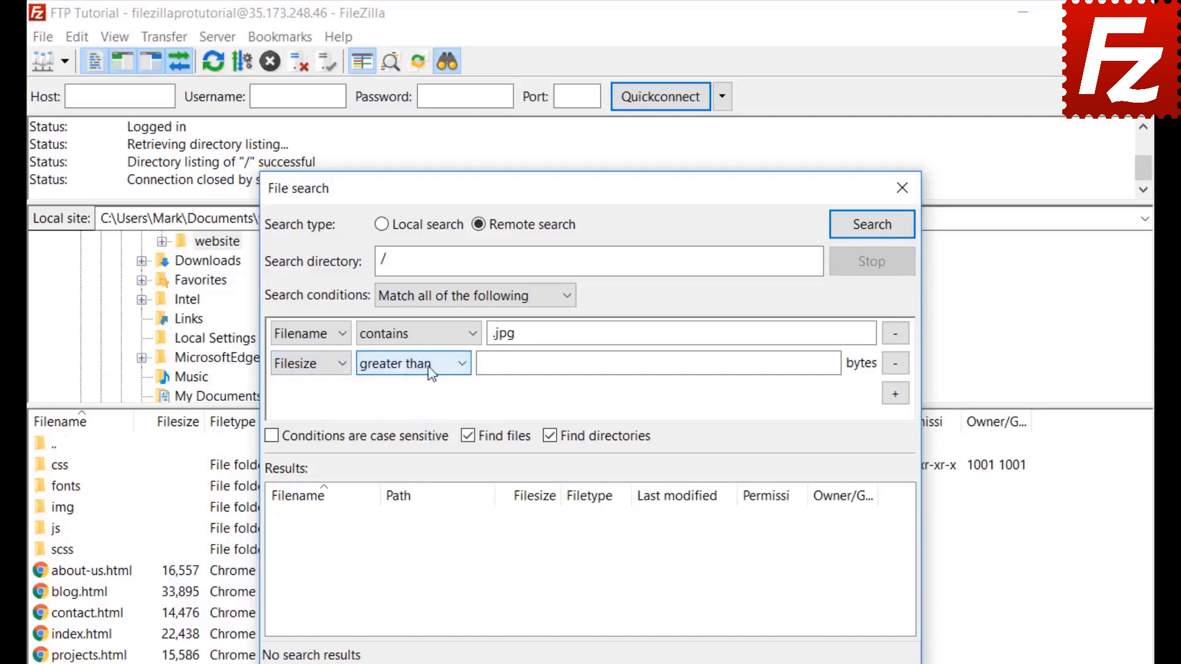
pyautogui.click(490, 362)
pyautogui.write('50')
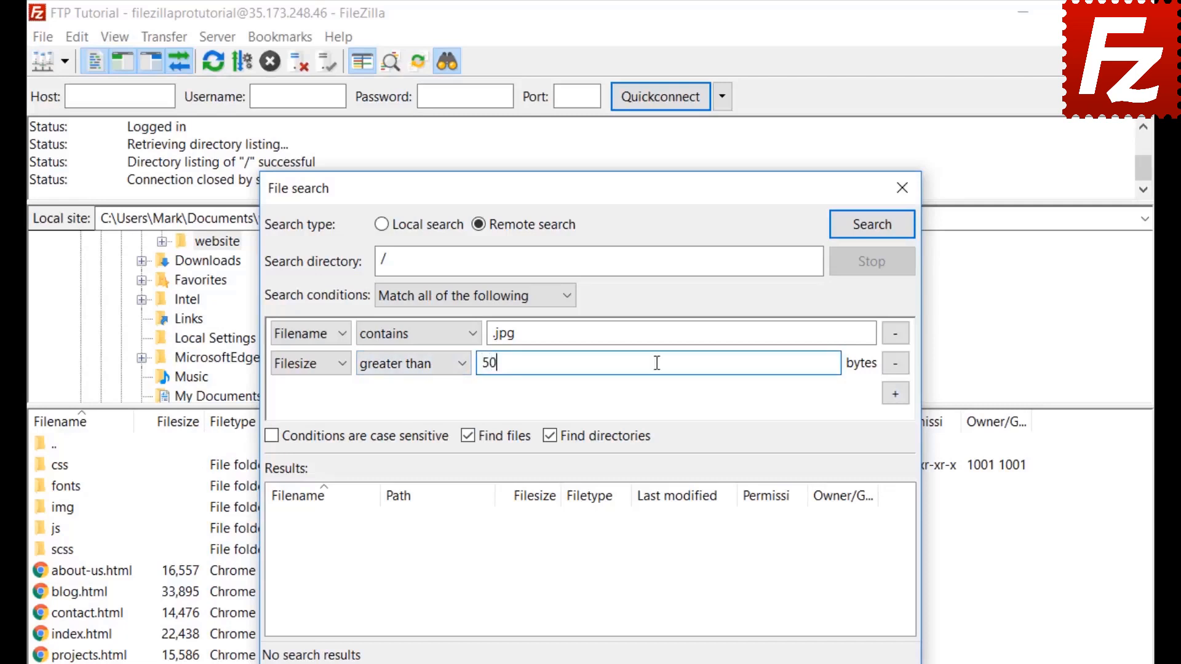
pyautogui.write('0000')
pyautogui.press('Return')
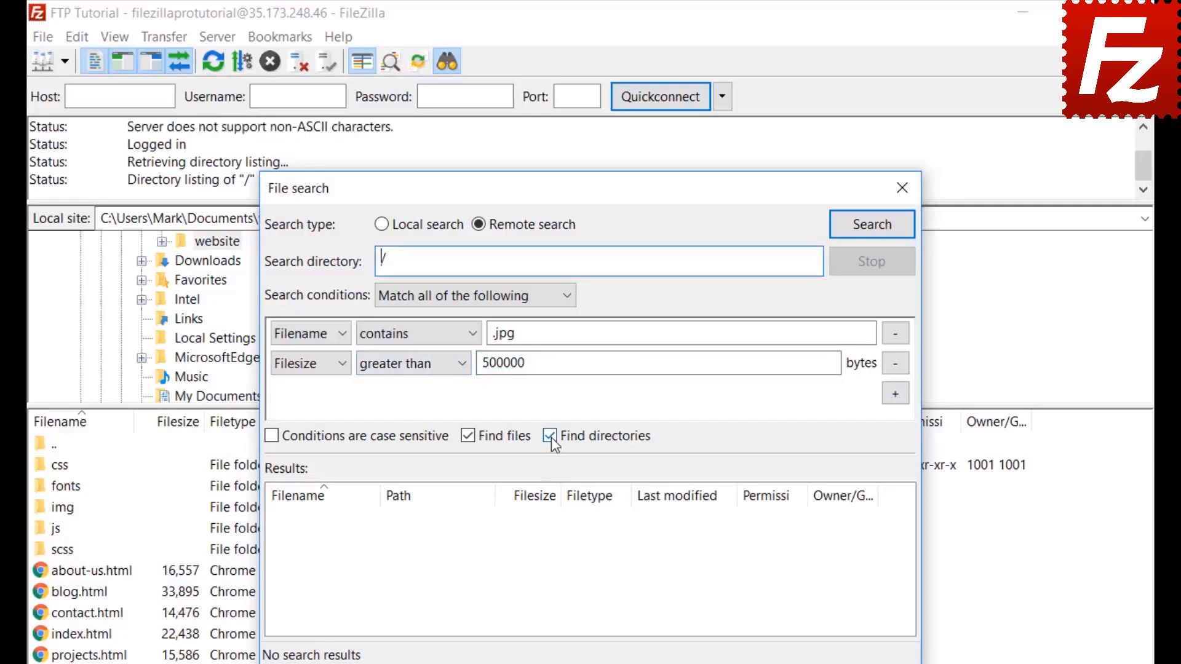
# Exclude directories and run the search, which finds feature-bg.jpg in /website/img.
pyautogui.click(550, 436)
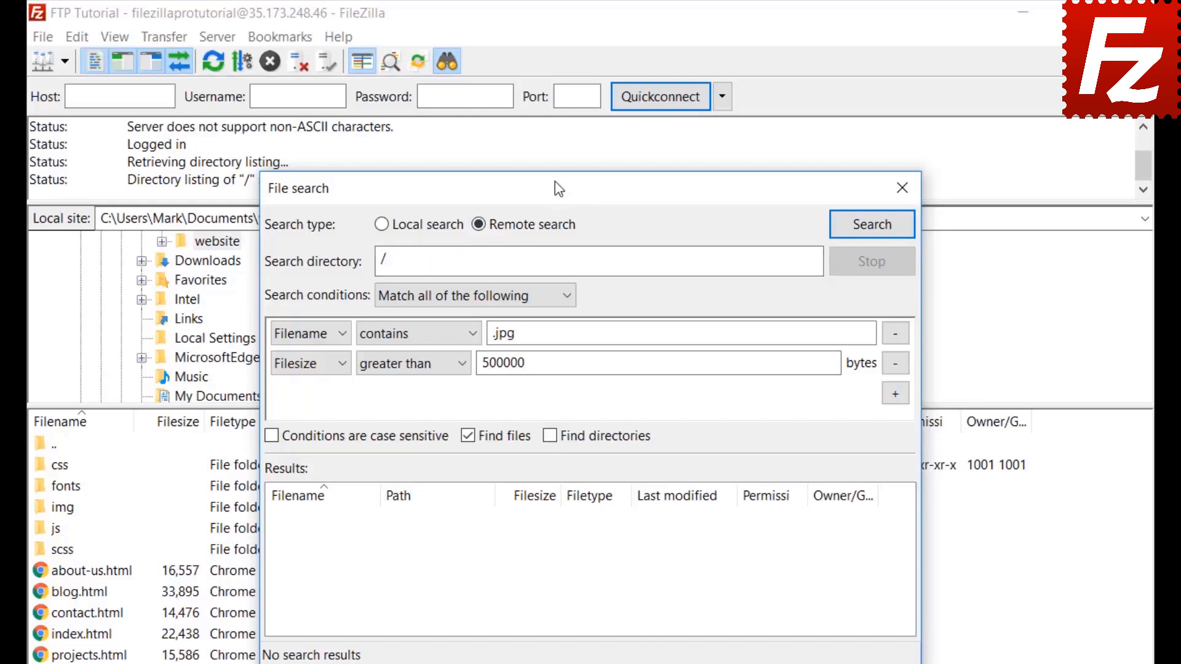
pyautogui.moveTo(553, 186); pyautogui.dragTo(776, 185)
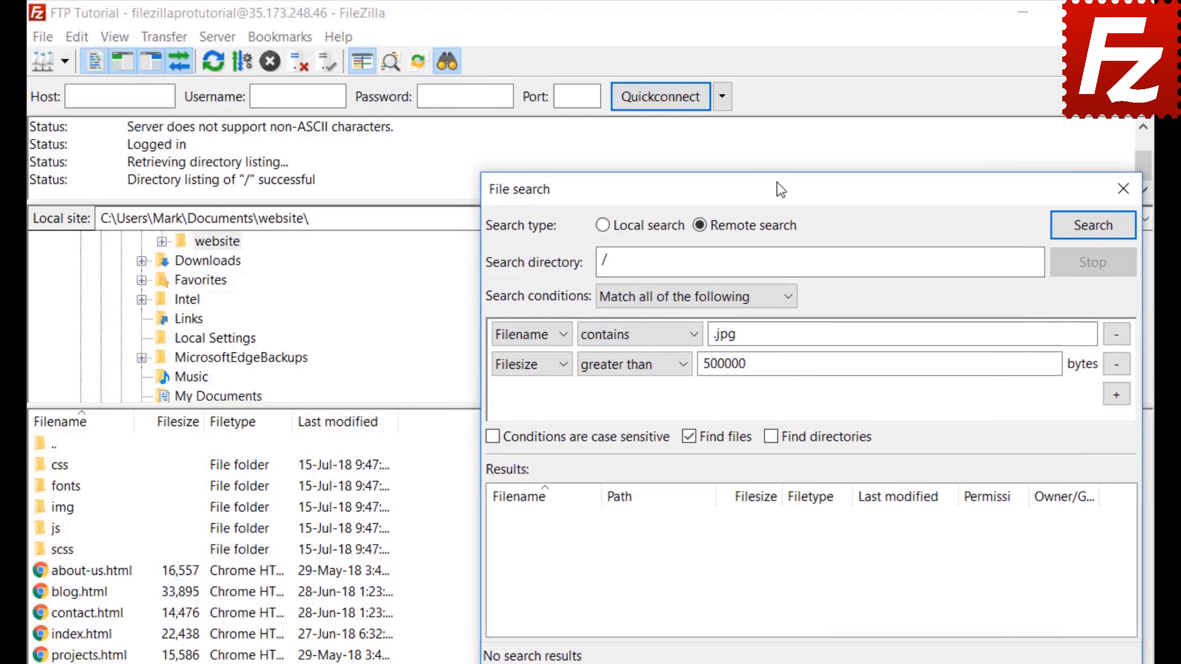
pyautogui.click(1092, 225)
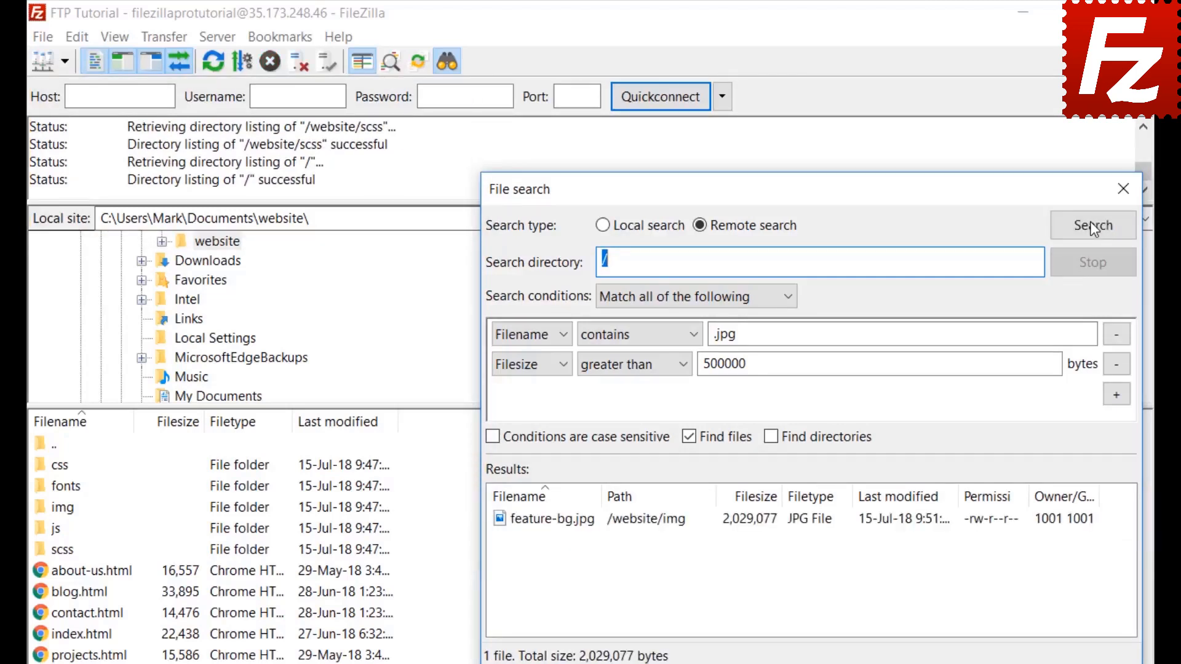
# Add feature-bg.jpg to the download queue only, without starting it, and close File search.
pyautogui.rightClick(592, 527)
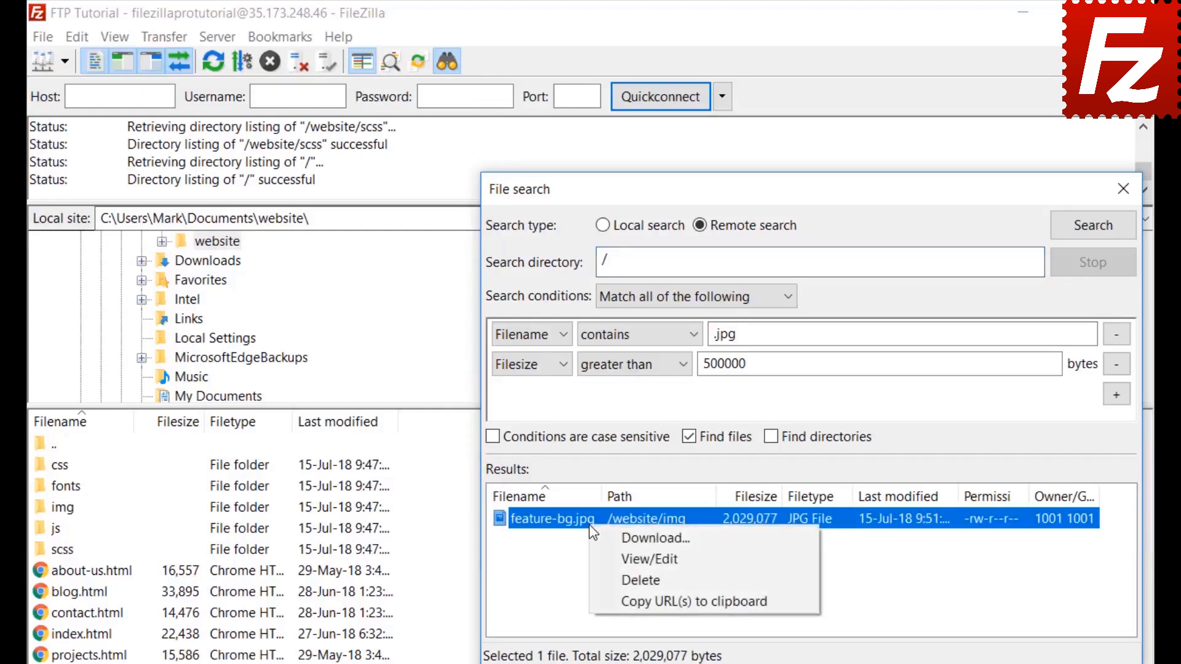
pyautogui.click(603, 537)
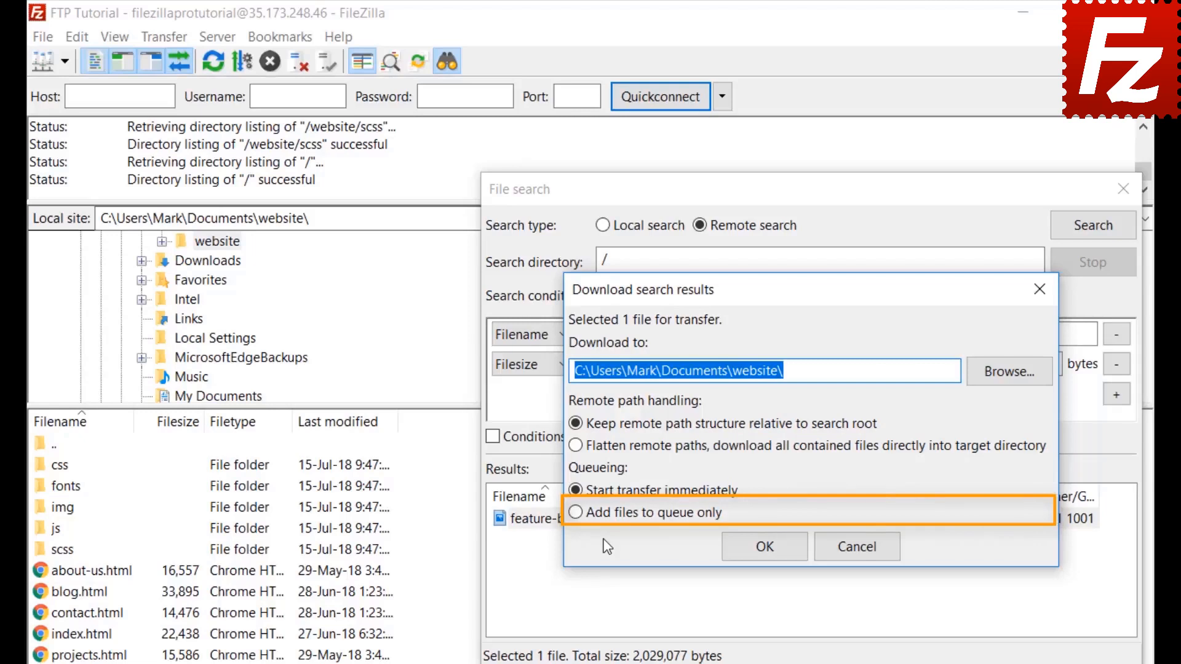
pyautogui.click(575, 513)
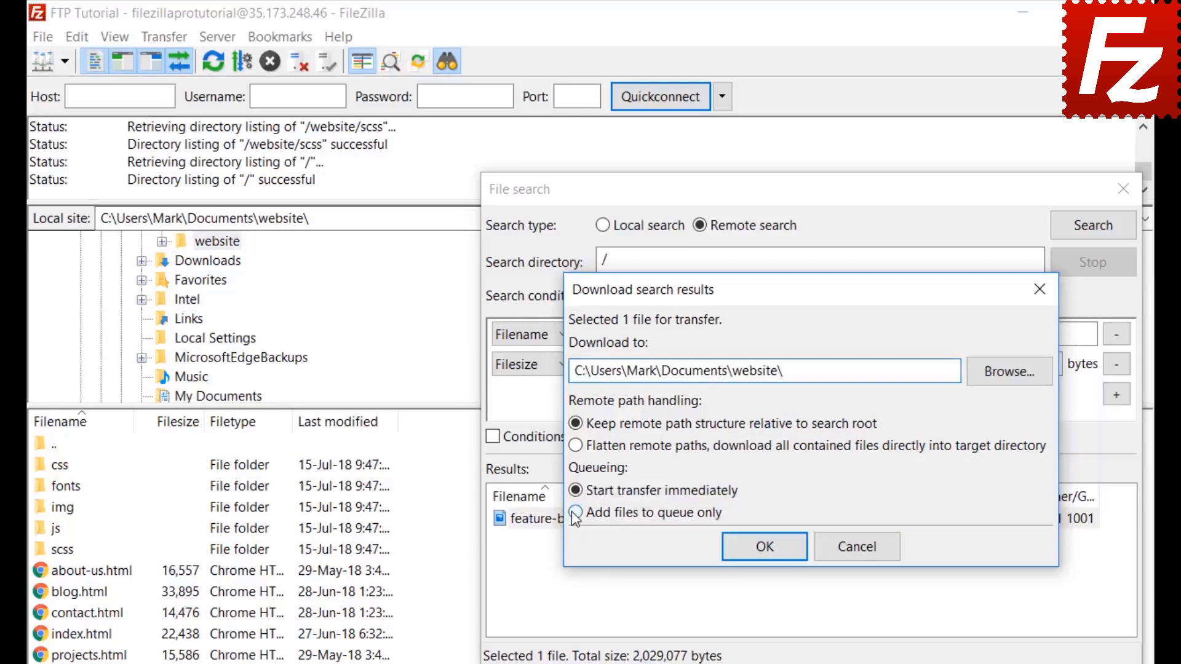
pyautogui.click(769, 552)
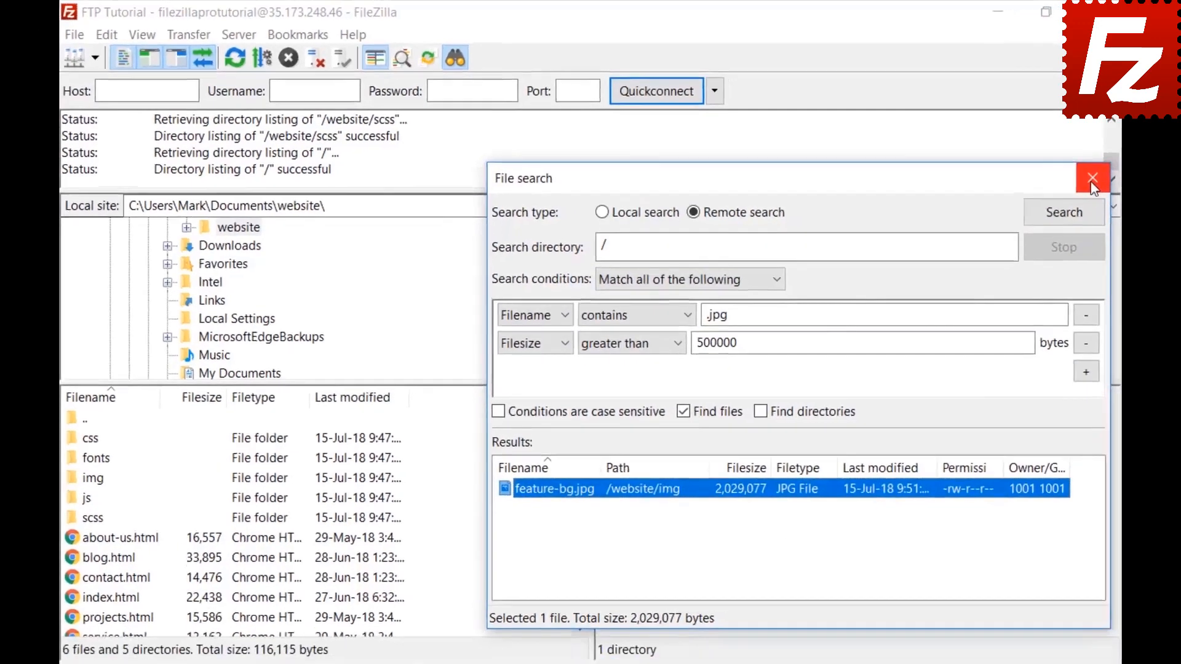
pyautogui.click(1123, 189)
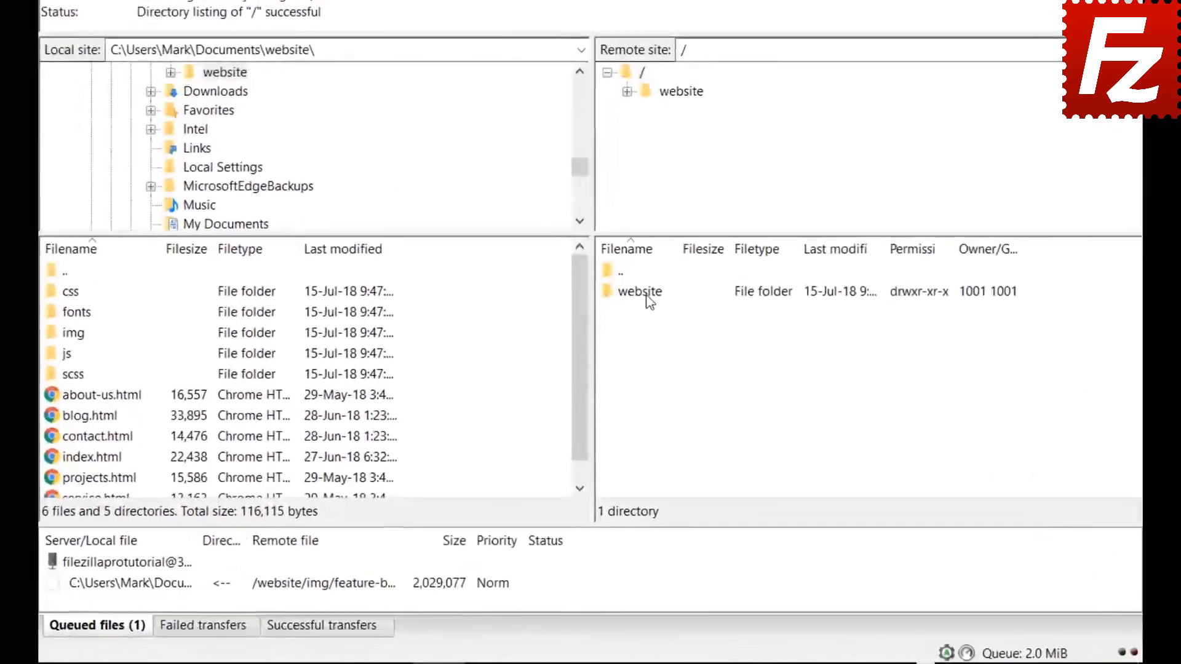
# Open /website/css on the server, select bootstrap.css, move to the next file, and open Quick Search.
pyautogui.doubleClick(633, 371)
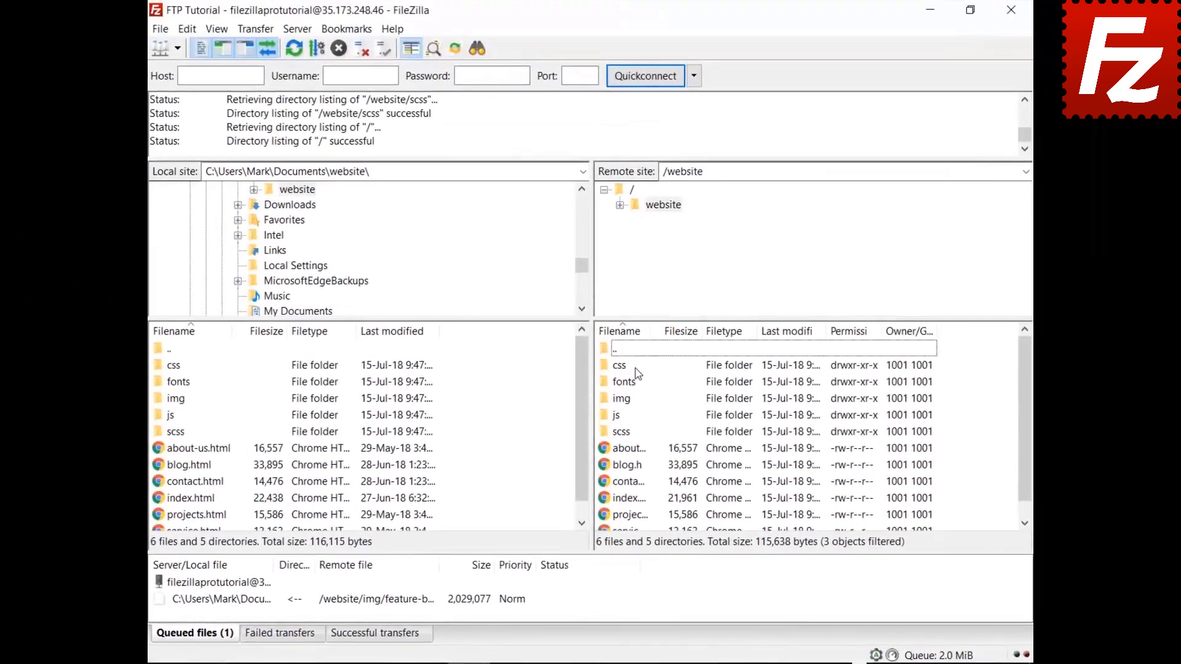
pyautogui.doubleClick(622, 366)
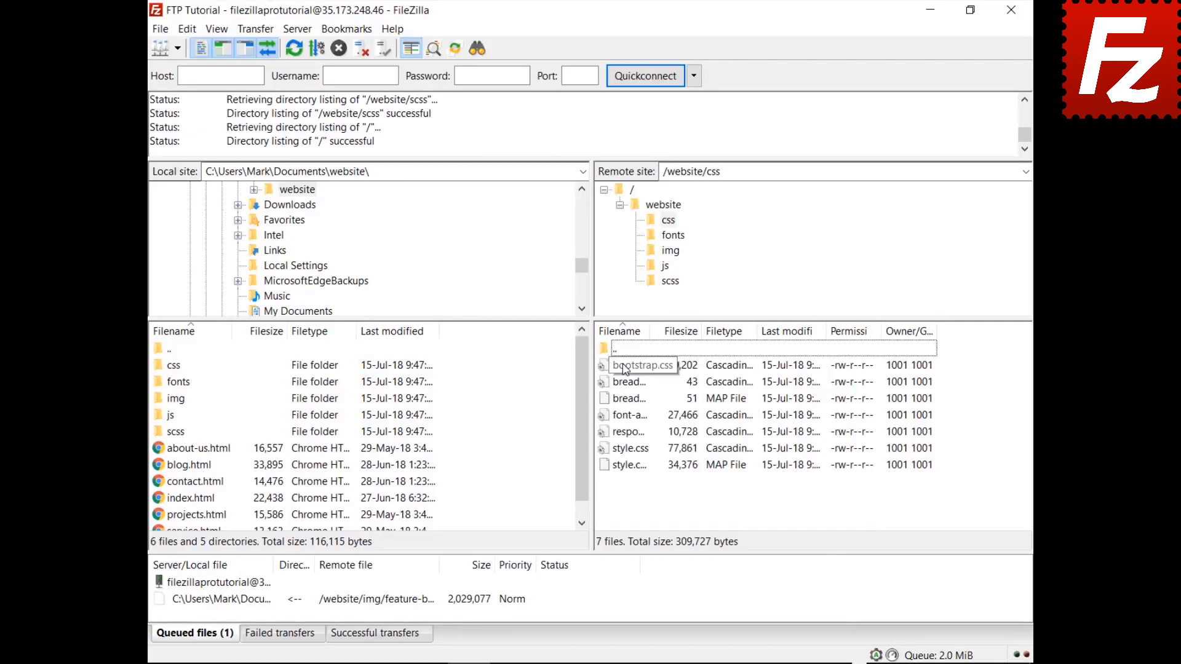
pyautogui.click(624, 368)
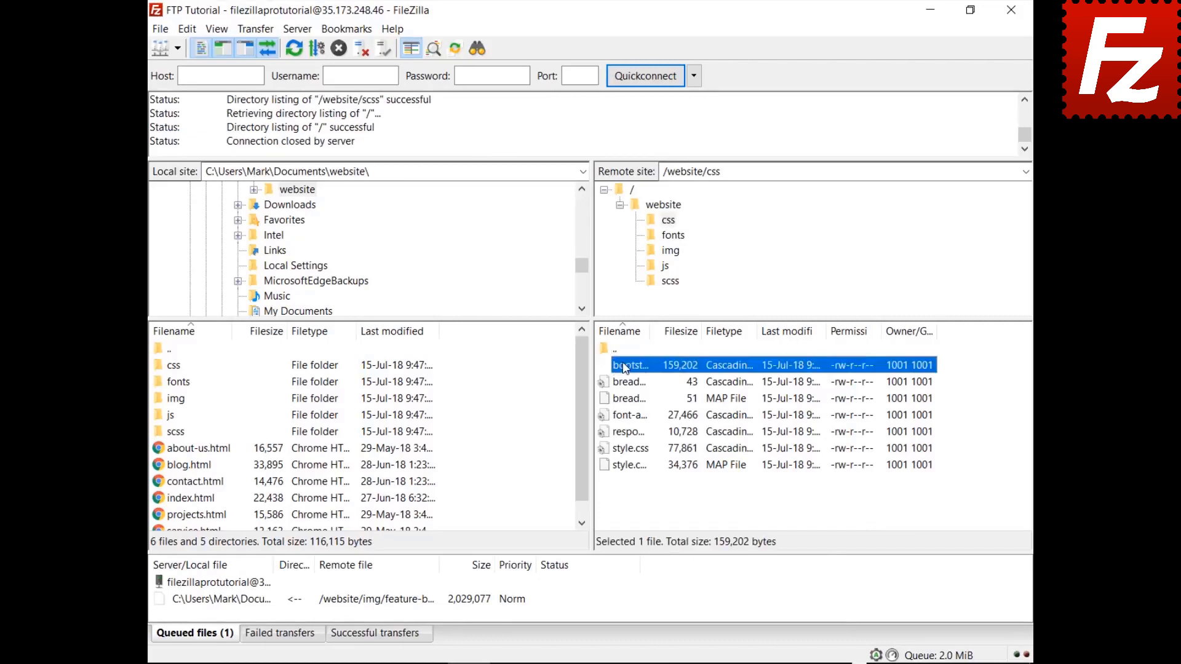
pyautogui.press('Down')
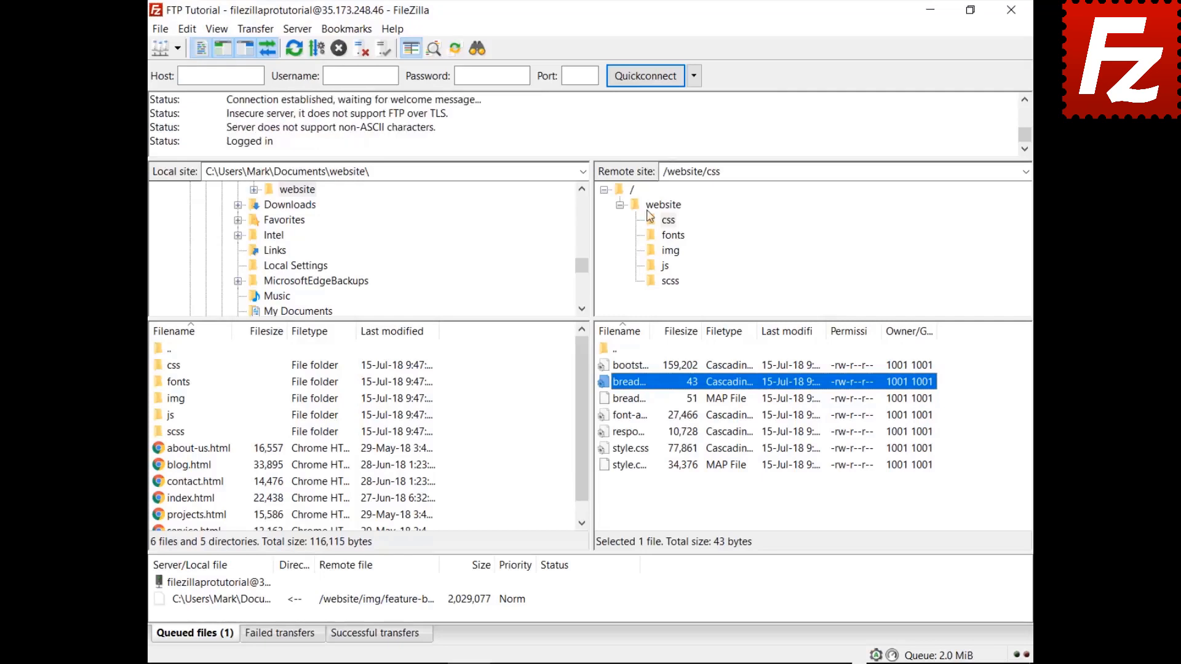
pyautogui.hotkey('ctrl', 'f')
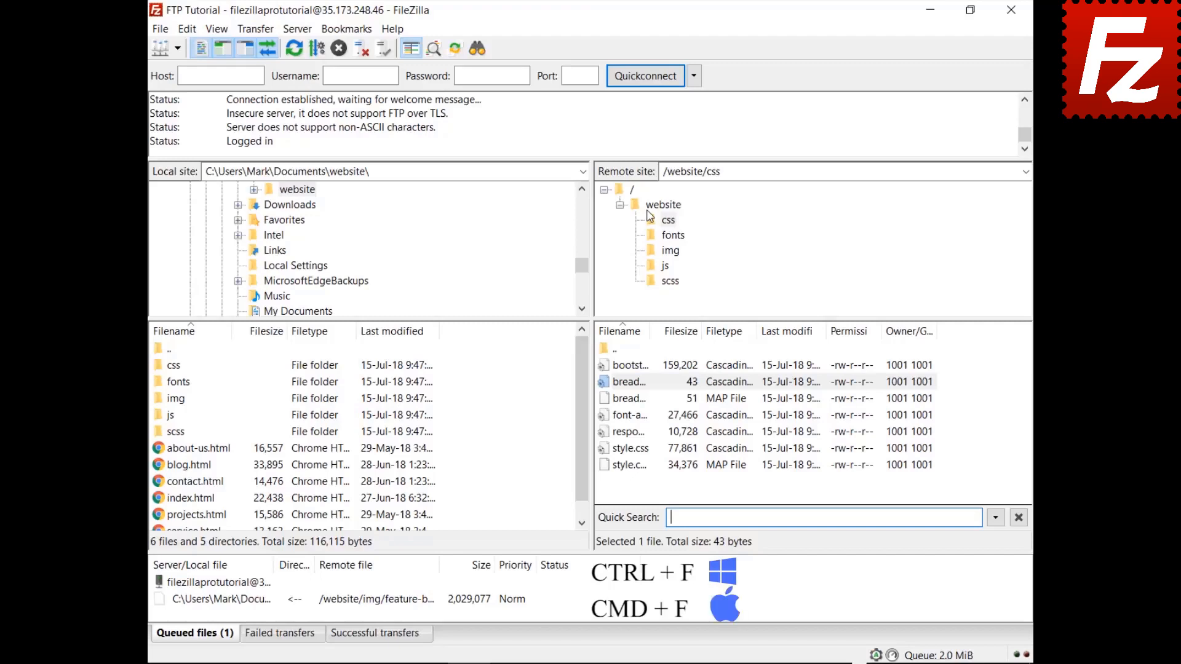
# Filter the css listing on 'style' and invert the filter to hide matching files.
pyautogui.write('style')
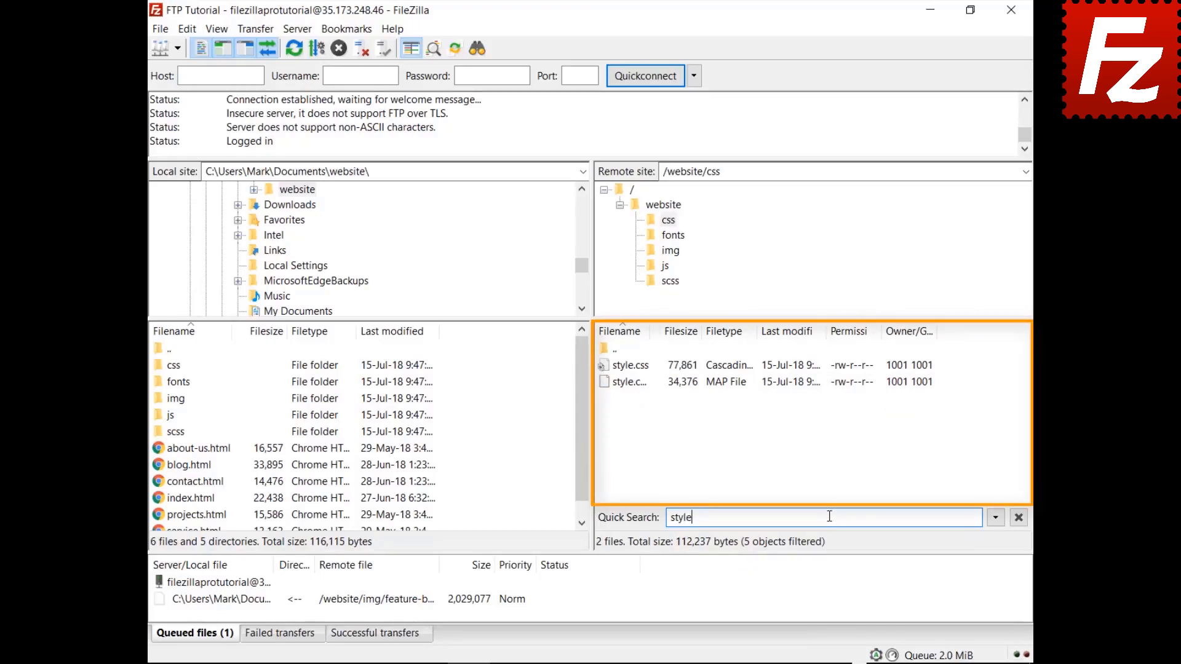
pyautogui.click(996, 519)
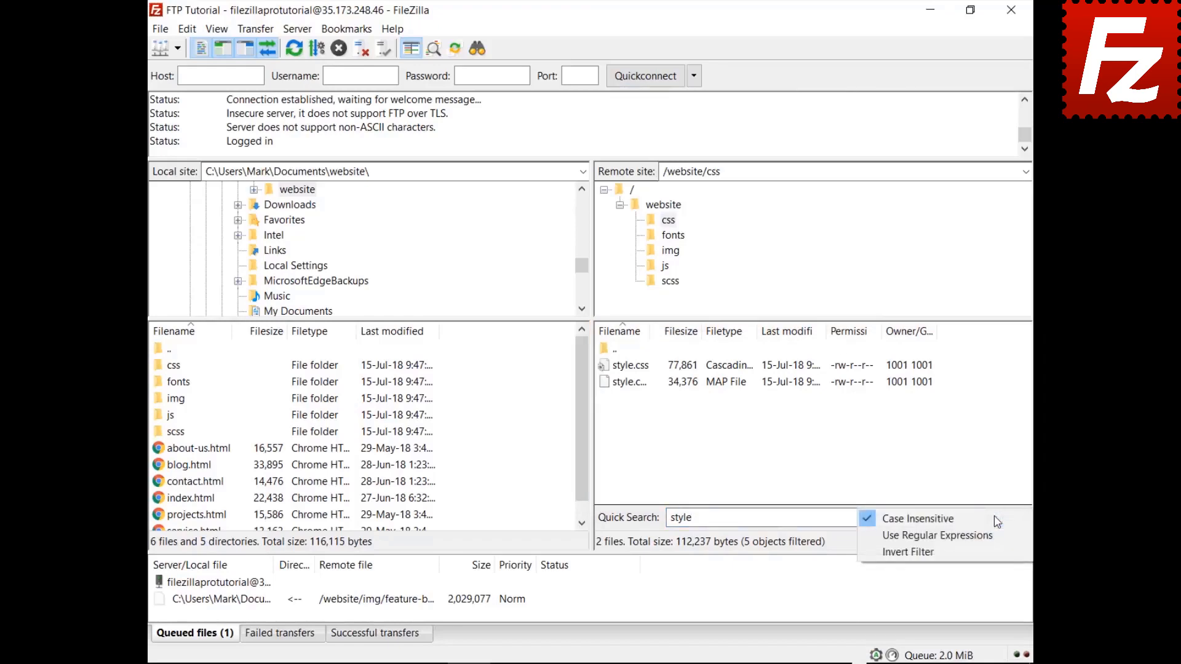
pyautogui.click(993, 556)
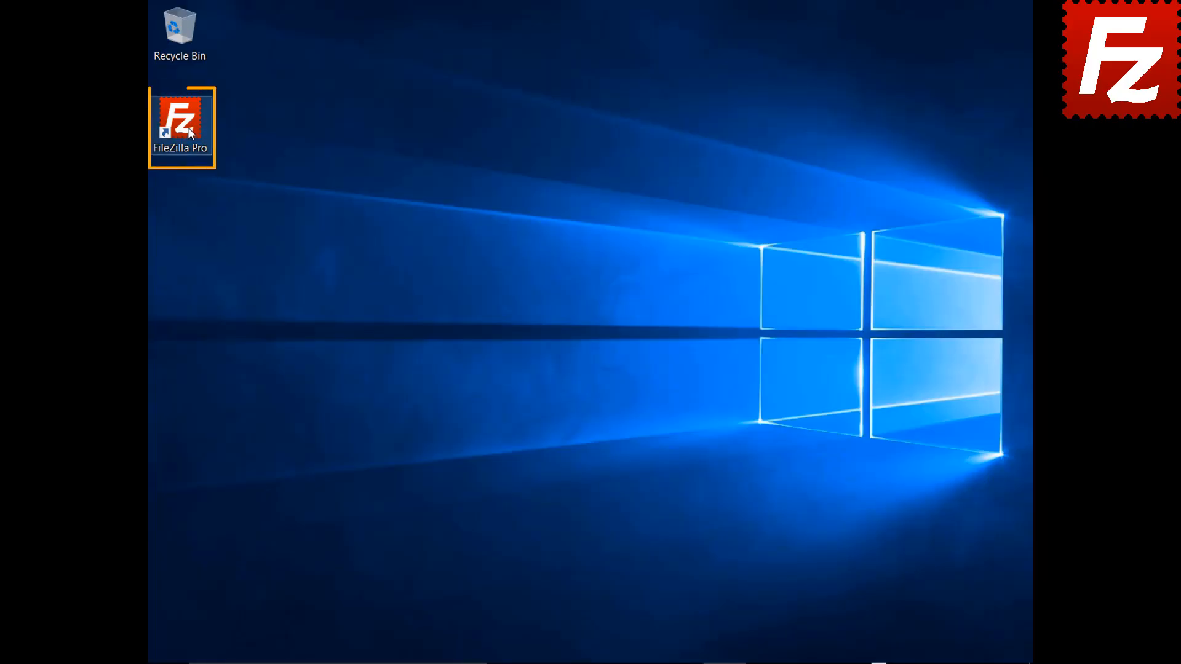
# Launch FileZilla Pro and connect to the saved FTP Tutorial site from the Site Manager list.
pyautogui.doubleClick(189, 131)
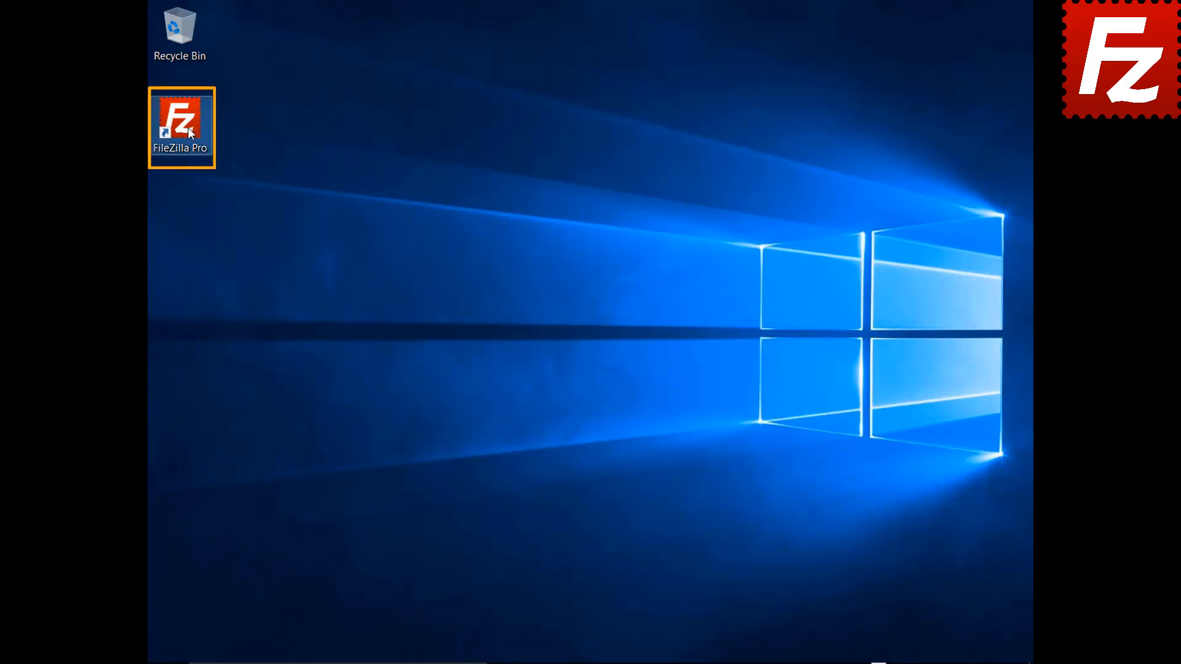
pyautogui.click(198, 53)
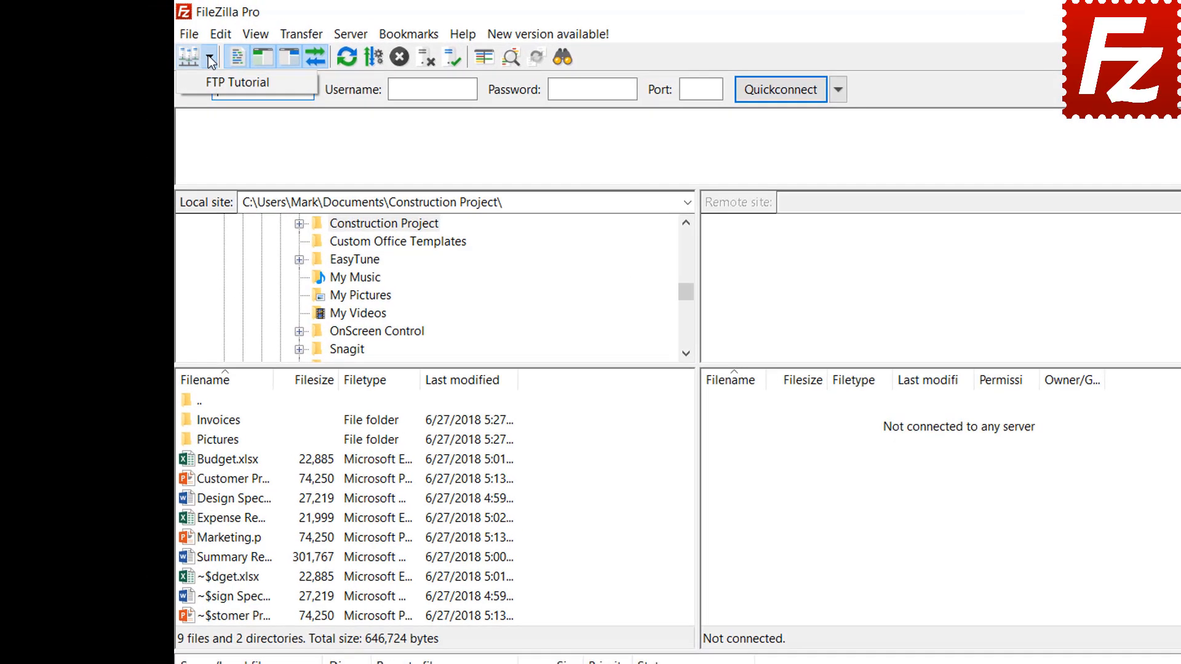
pyautogui.click(201, 77)
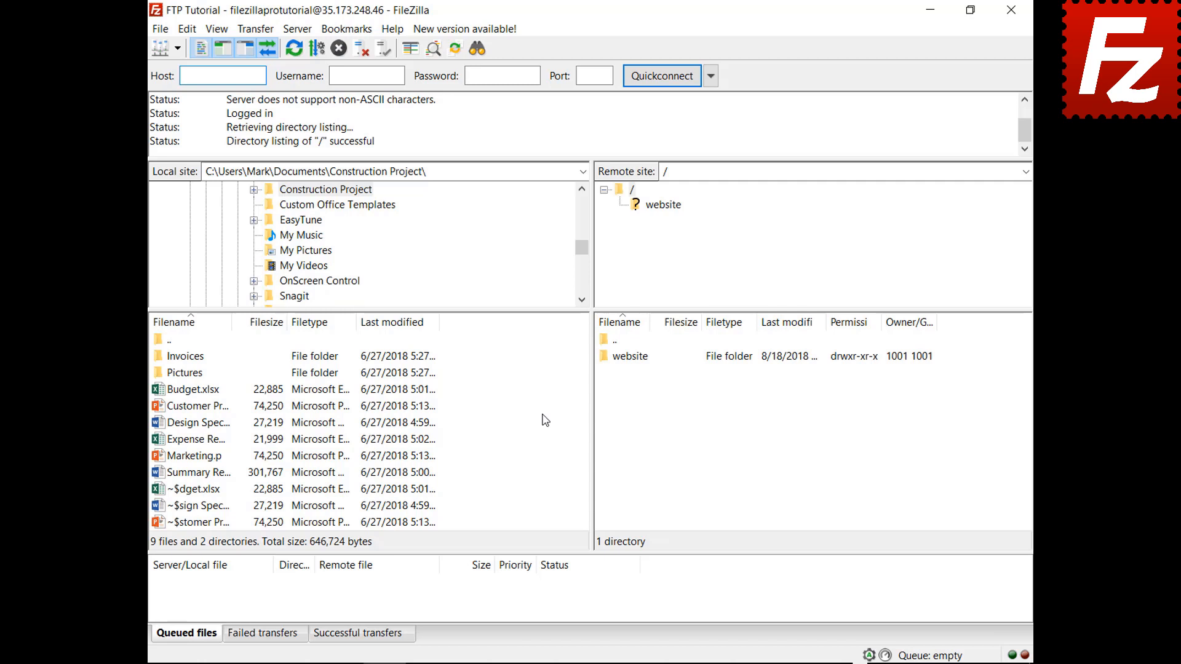
# Upload Summary Report, queue Budget.xlsx and the Invoices folder, then process the queue.
pyautogui.rightClick(199, 477)
pyautogui.click(239, 485)
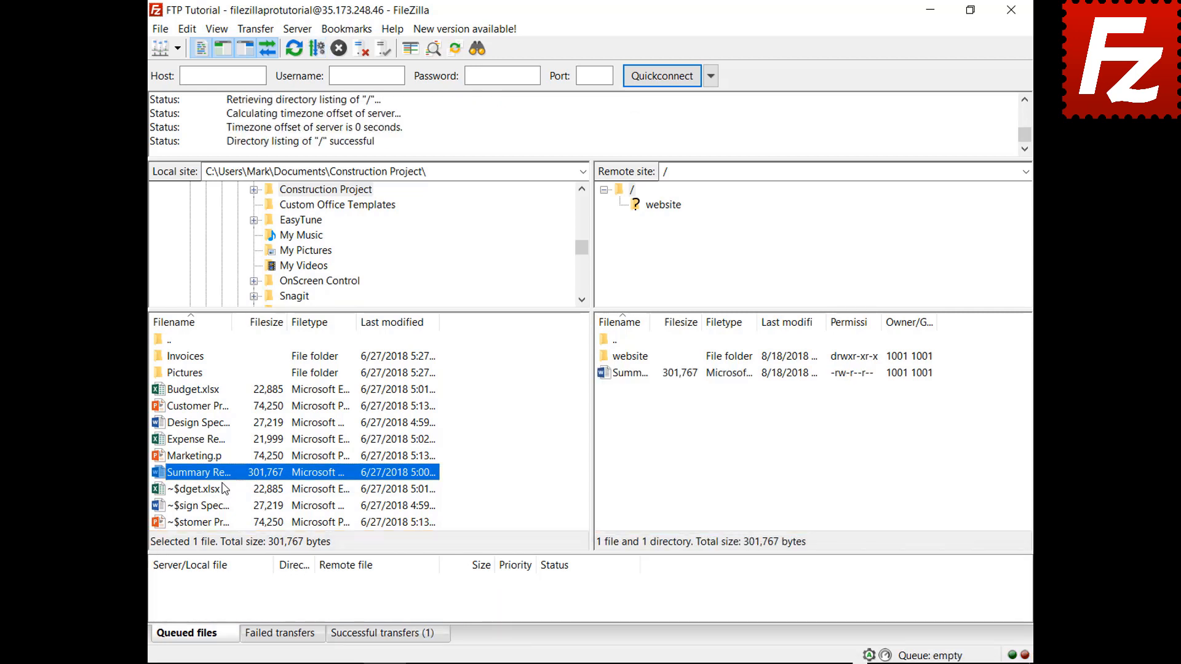
pyautogui.rightClick(198, 393)
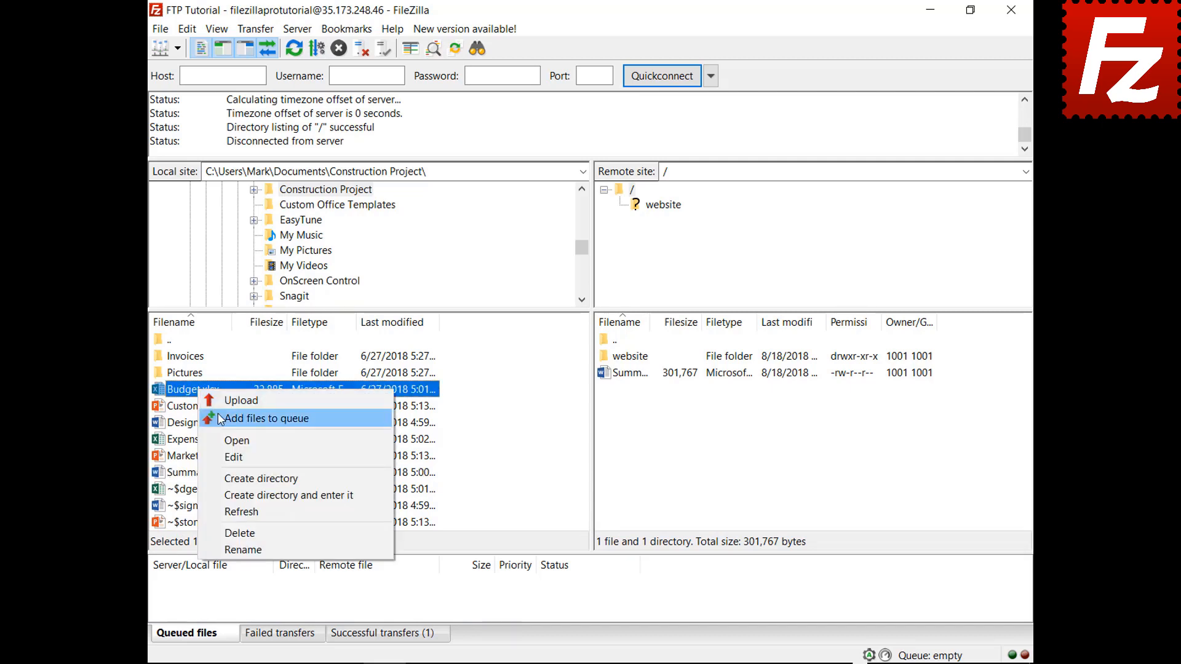
pyautogui.click(222, 419)
pyautogui.rightClick(196, 357)
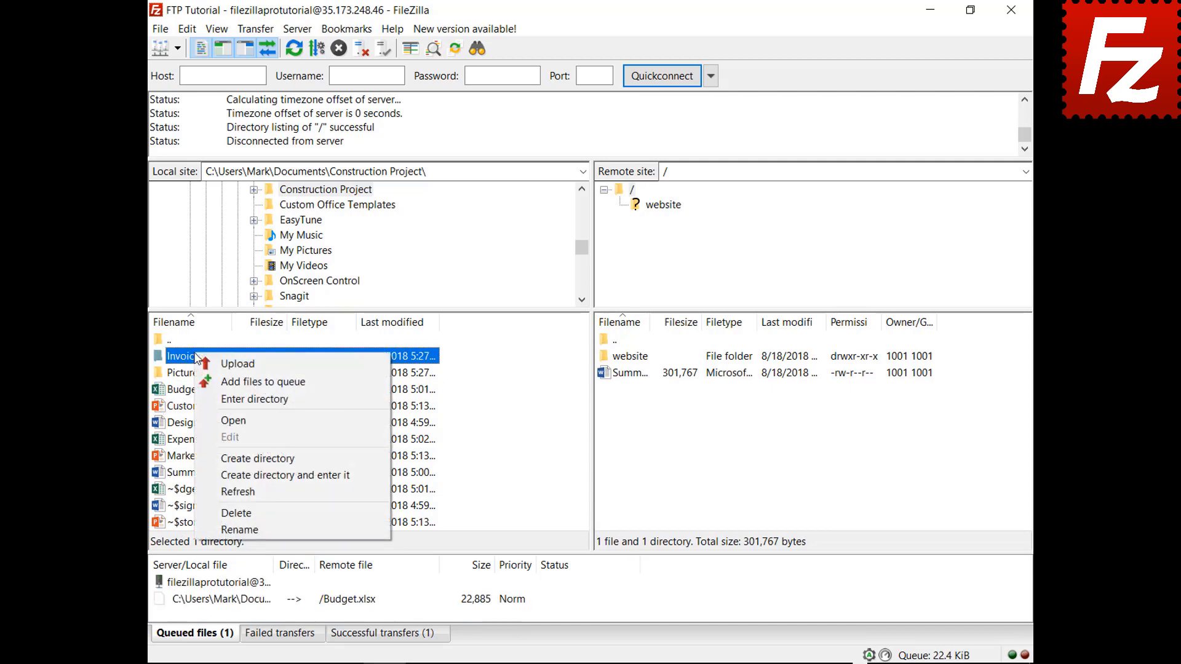
pyautogui.click(206, 381)
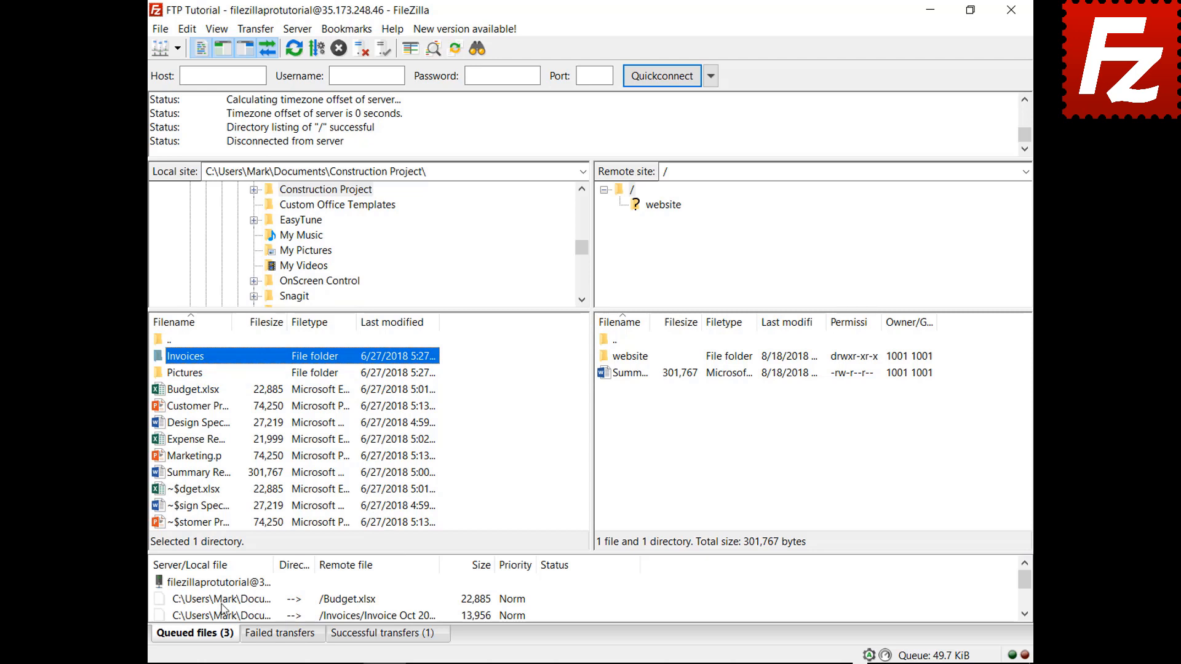
pyautogui.rightClick(226, 584)
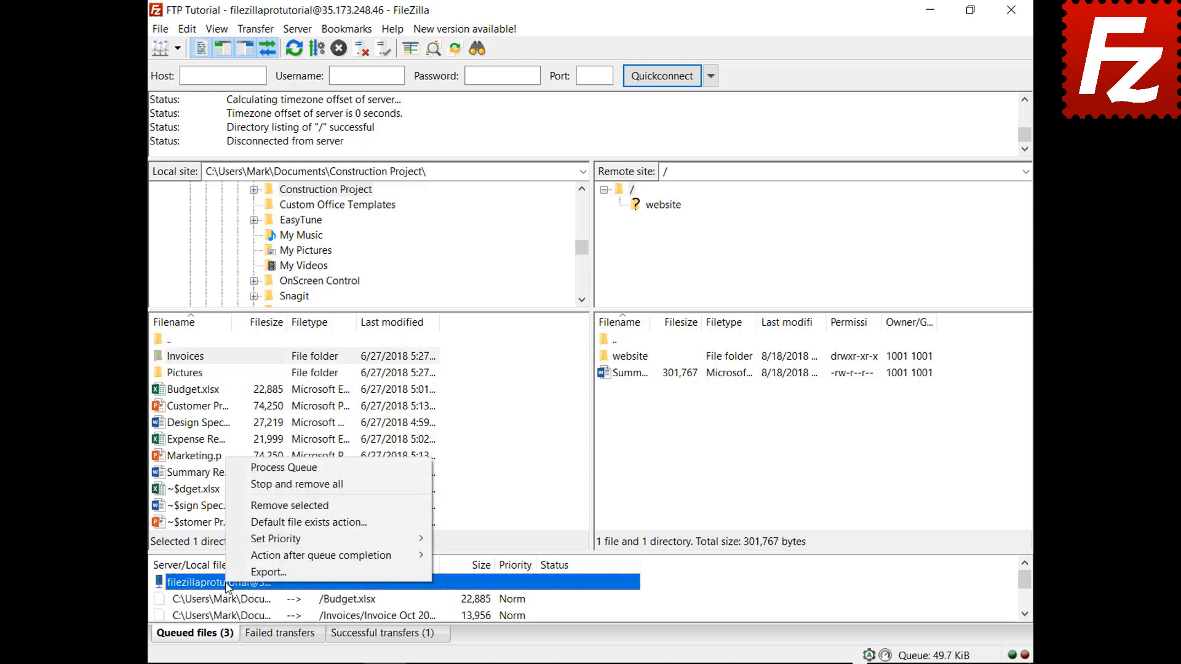
pyautogui.click(256, 472)
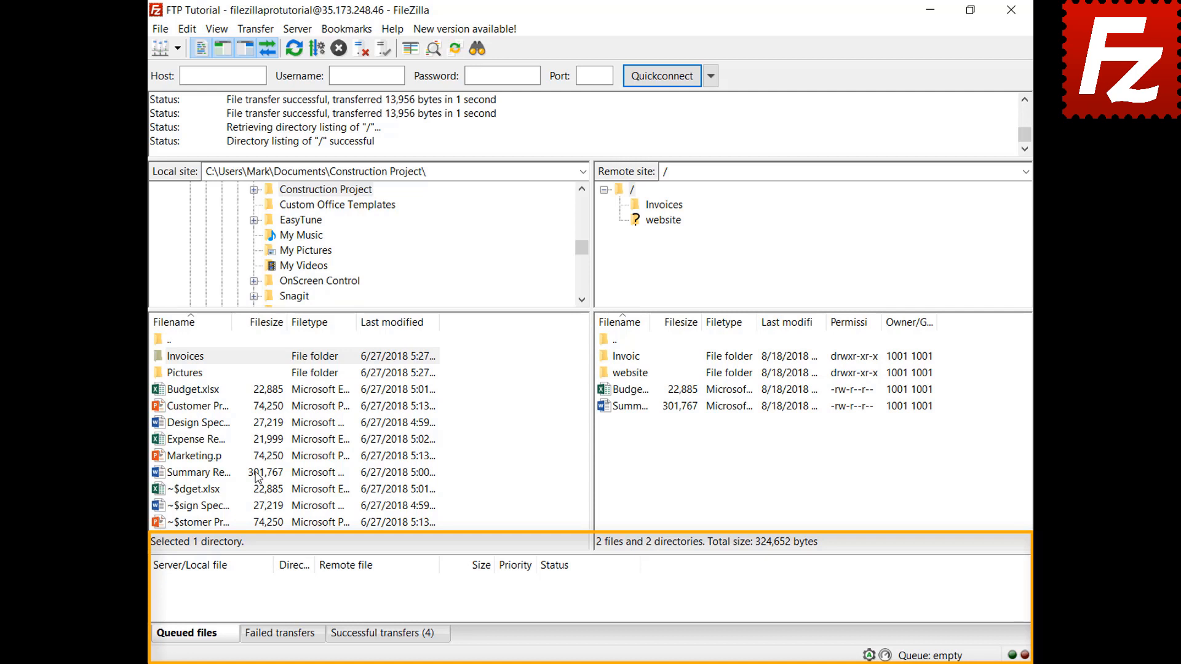
# Queue Design Specs.docx and Expense Report.xlsx, and sort the queue by size.
pyautogui.rightClick(205, 426)
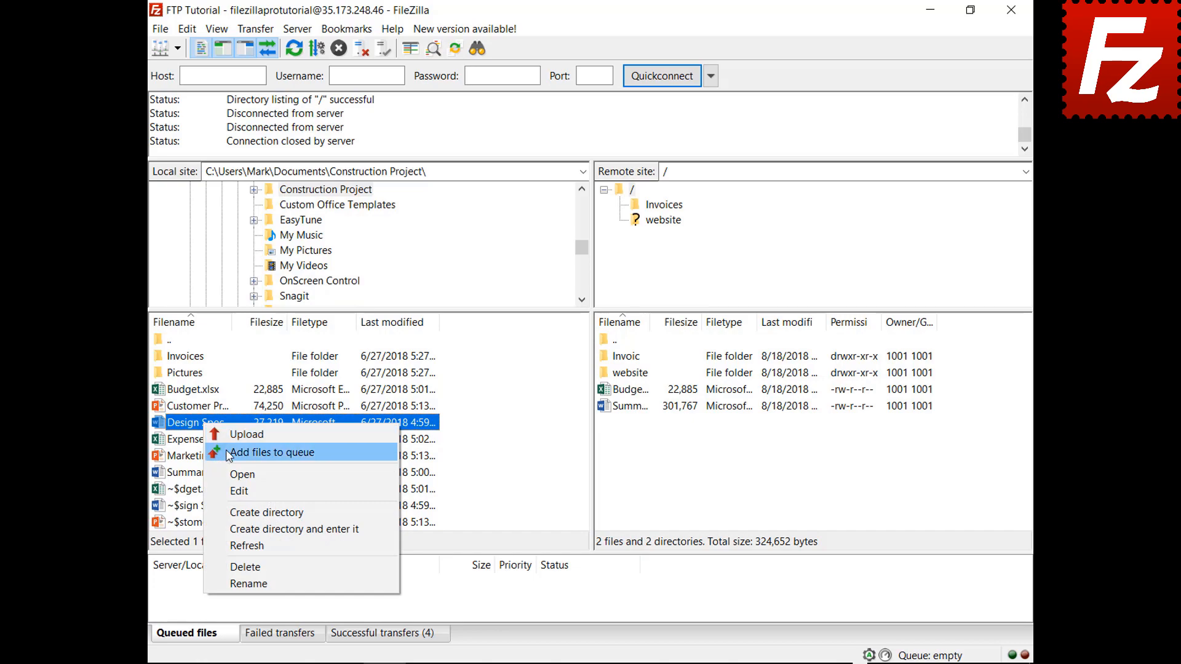
pyautogui.click(226, 450)
pyautogui.rightClick(212, 442)
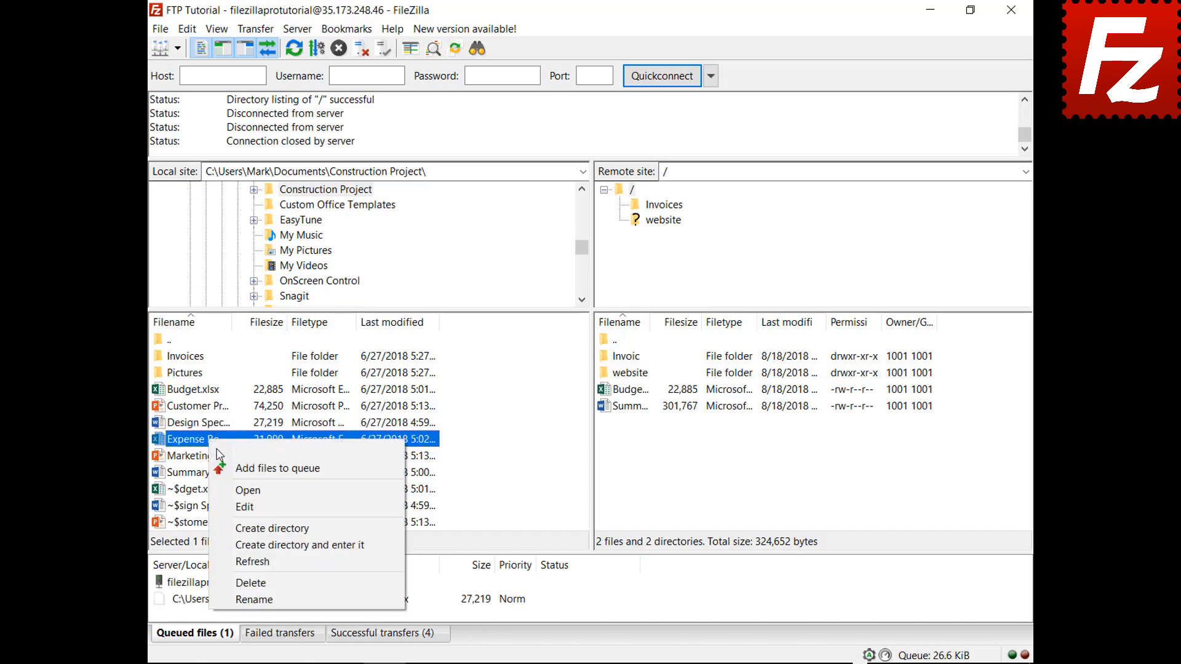
pyautogui.click(227, 462)
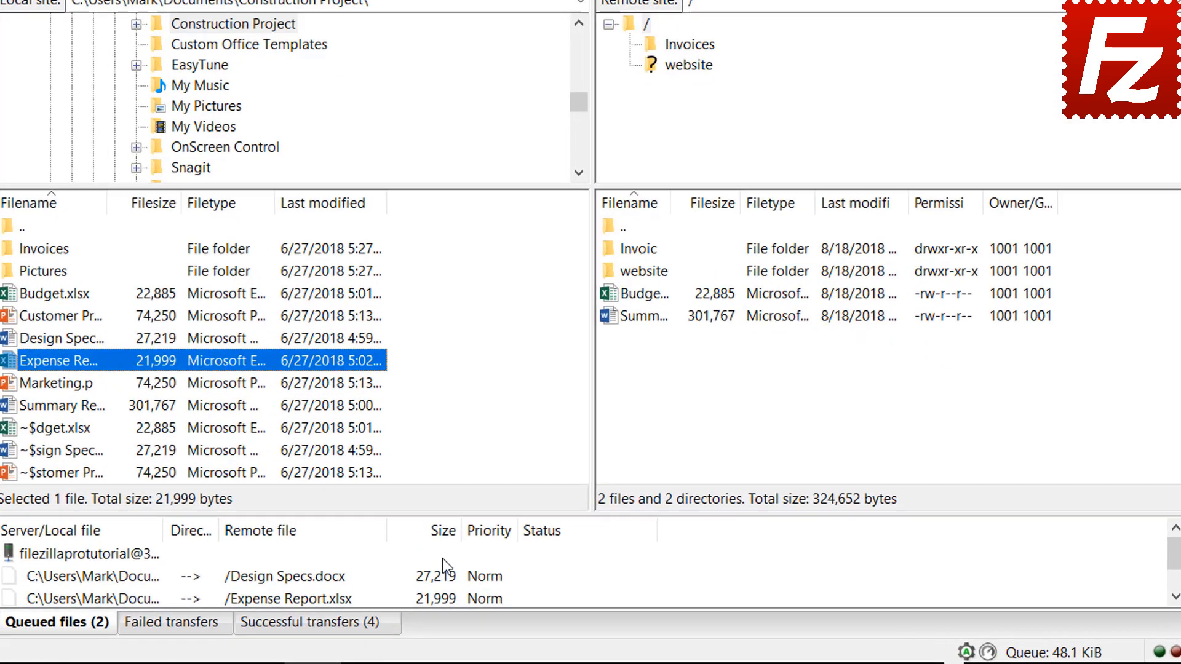
pyautogui.click(433, 530)
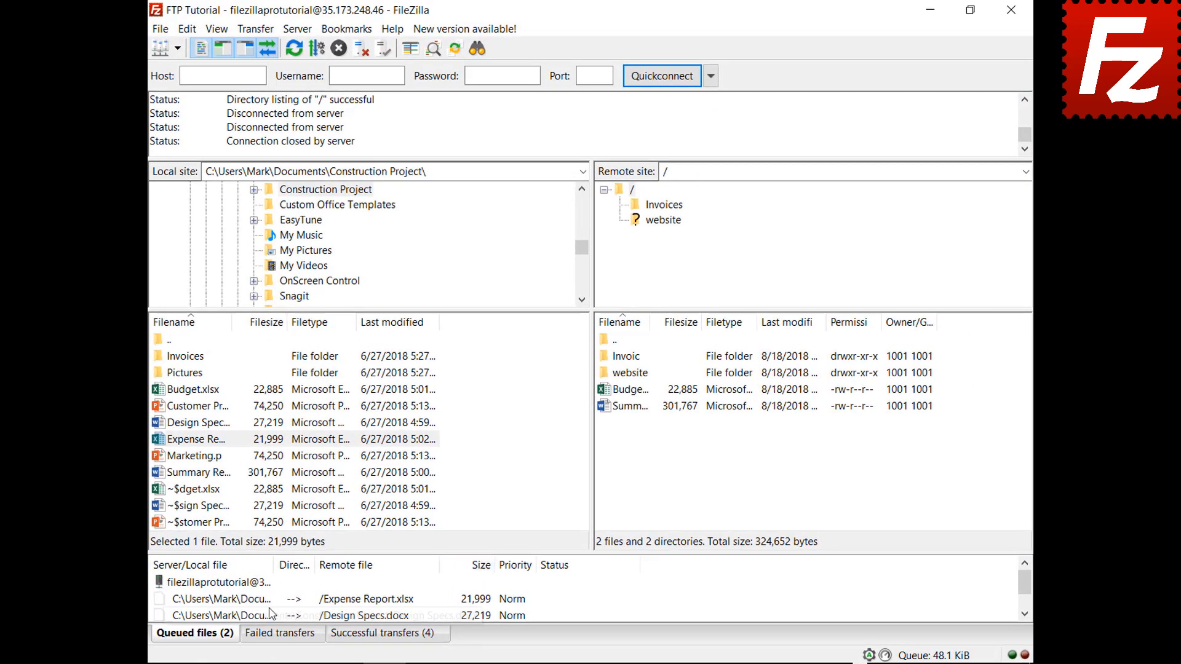
# Give Expense Report.xlsx Highest priority and process the queue to upload both files.
pyautogui.rightClick(271, 598)
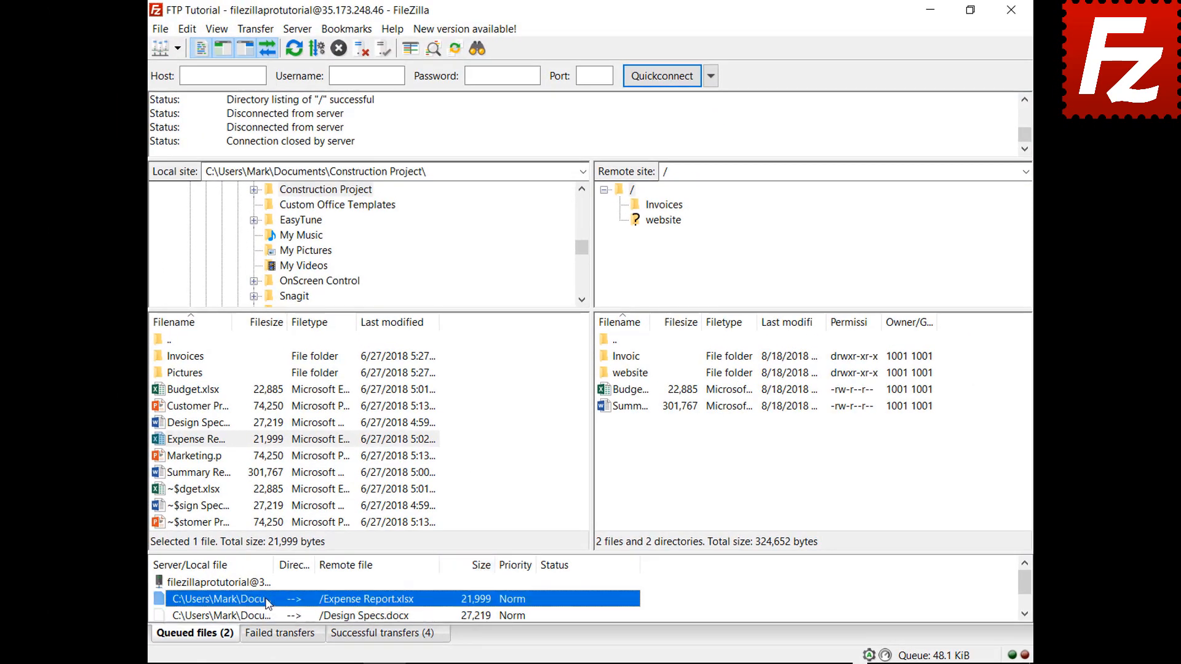
pyautogui.moveTo(302, 562)
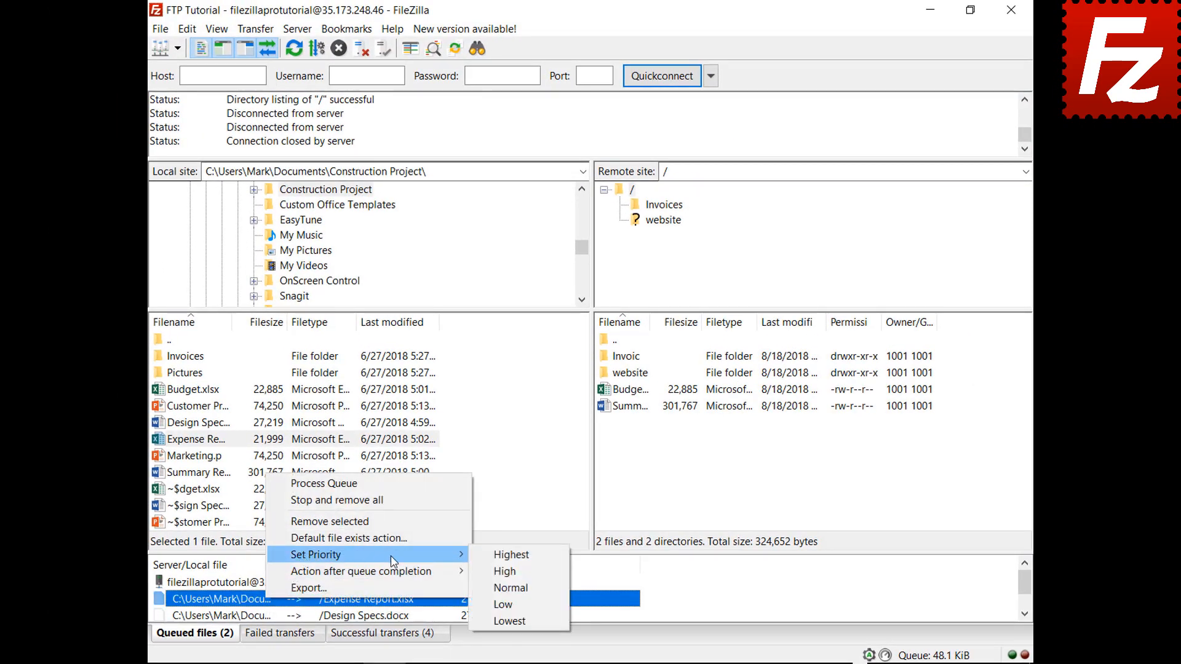
pyautogui.click(504, 555)
pyautogui.rightClick(247, 582)
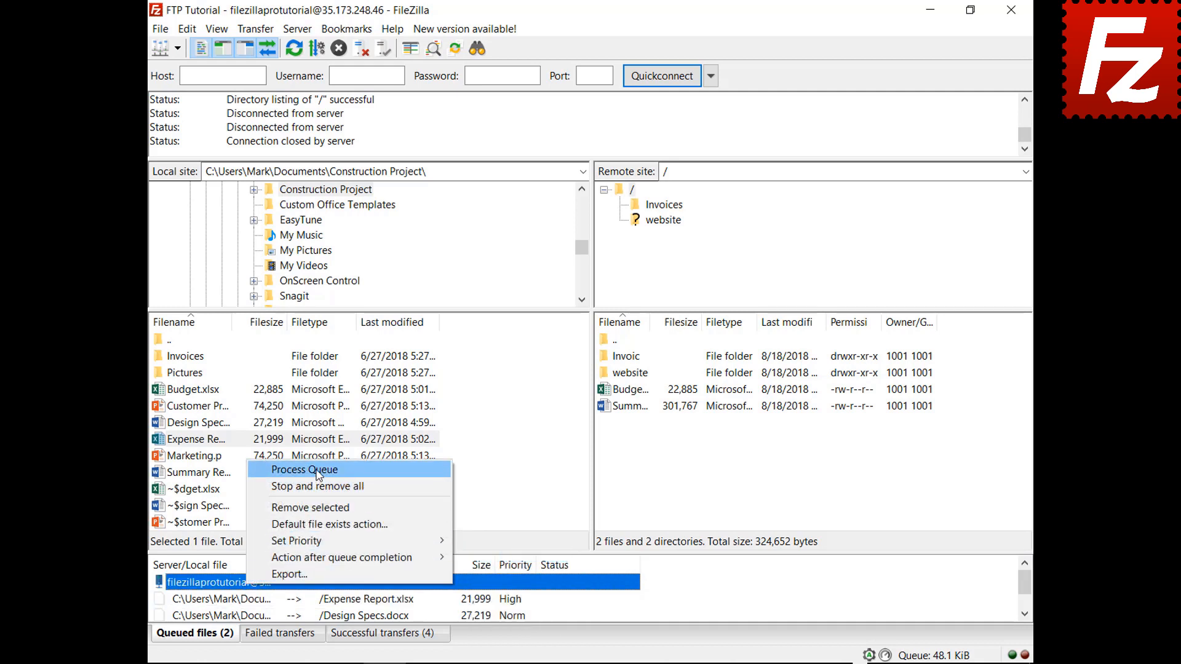
pyautogui.click(317, 473)
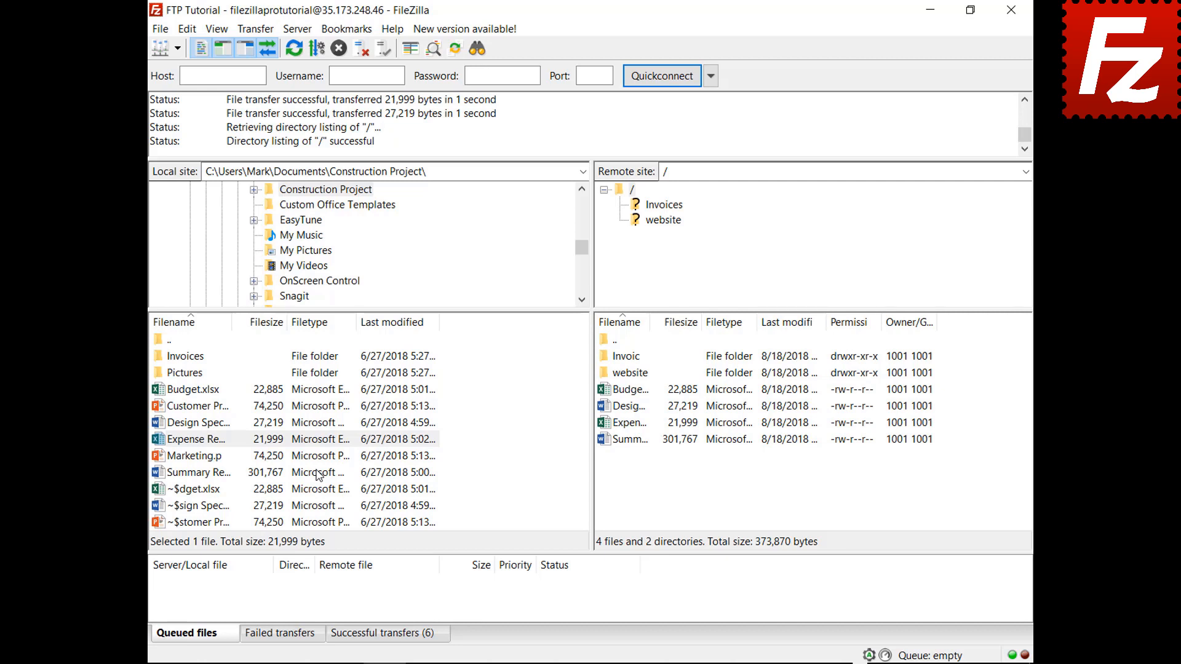
# Queue Budget.xlsx and review the default file exists action in Settings without changing it.
pyautogui.rightClick(222, 389)
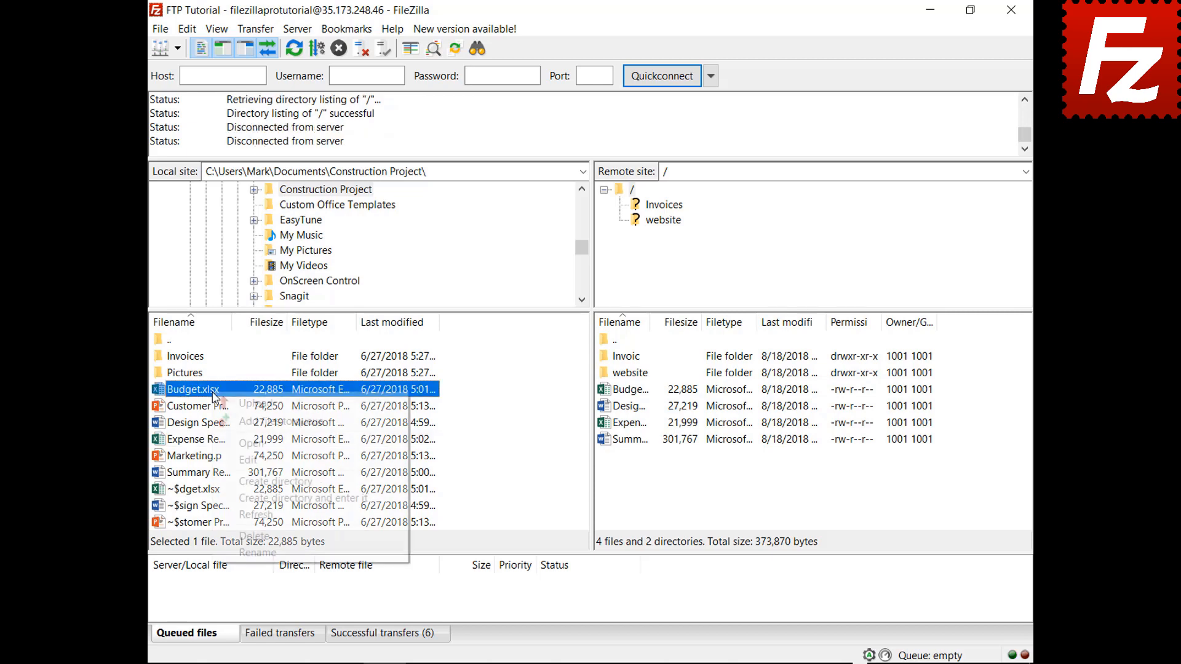
pyautogui.click(228, 422)
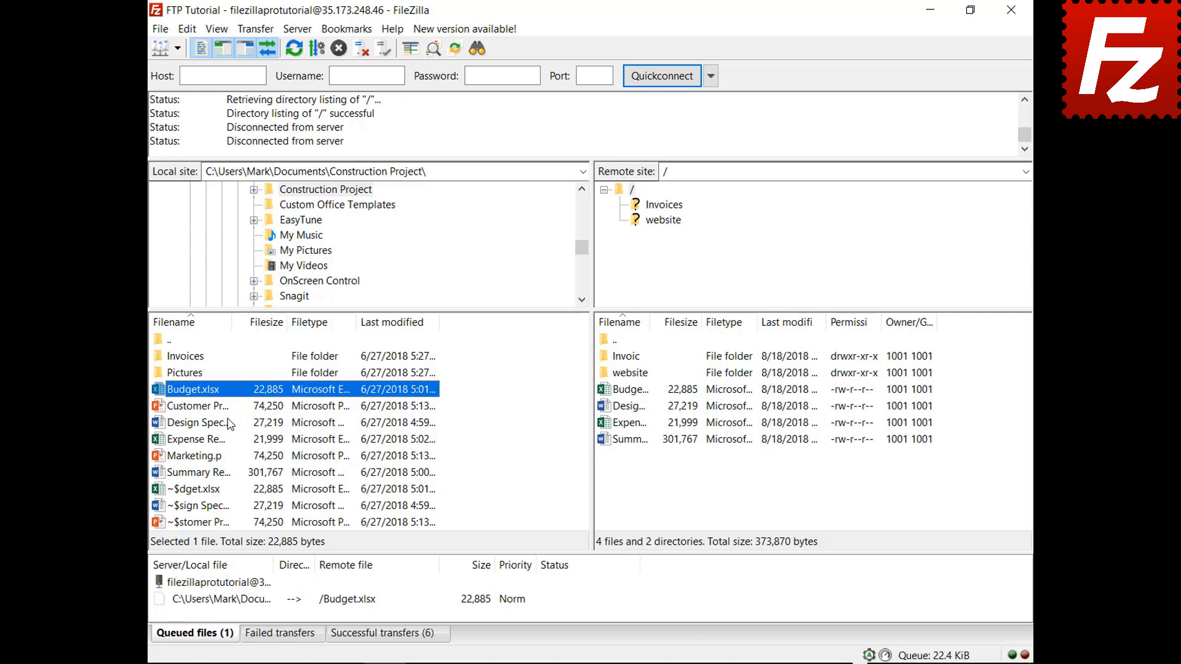
pyautogui.click(187, 29)
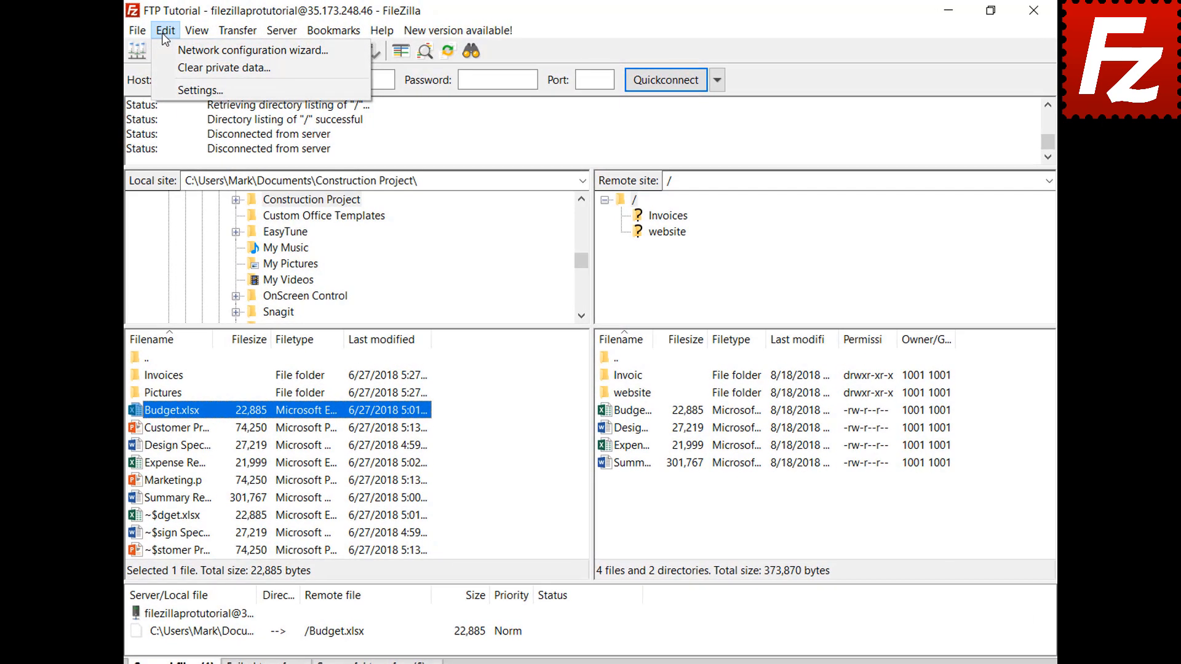
pyautogui.click(165, 89)
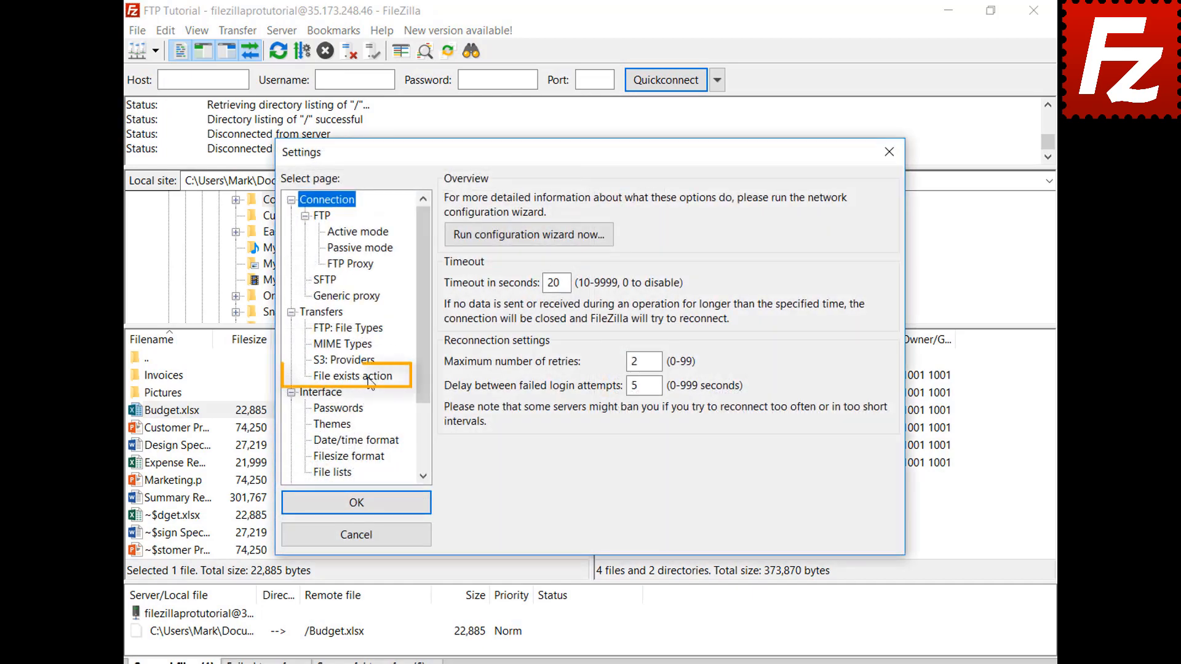
pyautogui.click(369, 378)
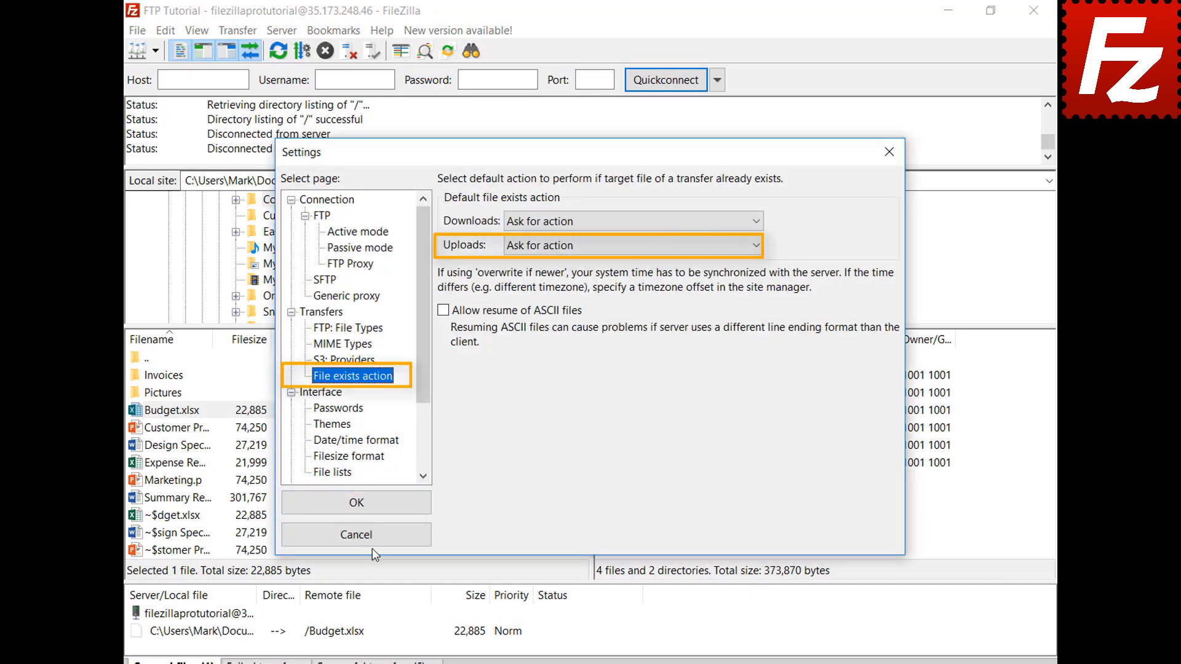
pyautogui.click(373, 541)
# Set the queued Budget.xlsx to Overwrite file if it exists, then process the queue.
pyautogui.rightClick(269, 607)
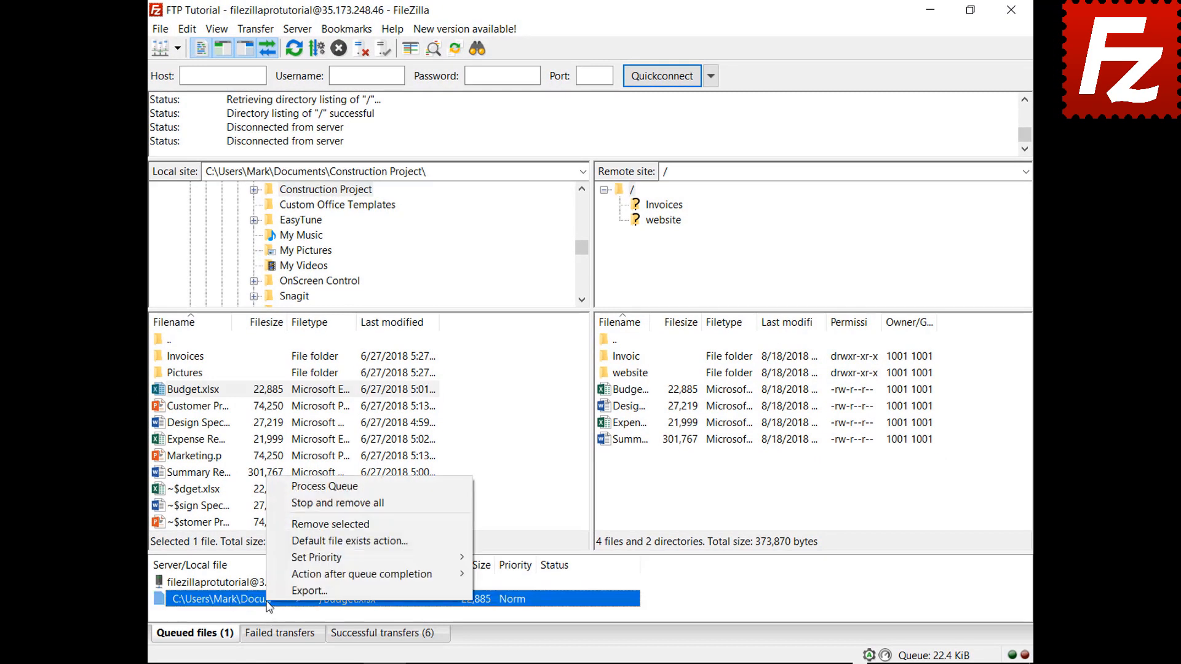
pyautogui.click(289, 544)
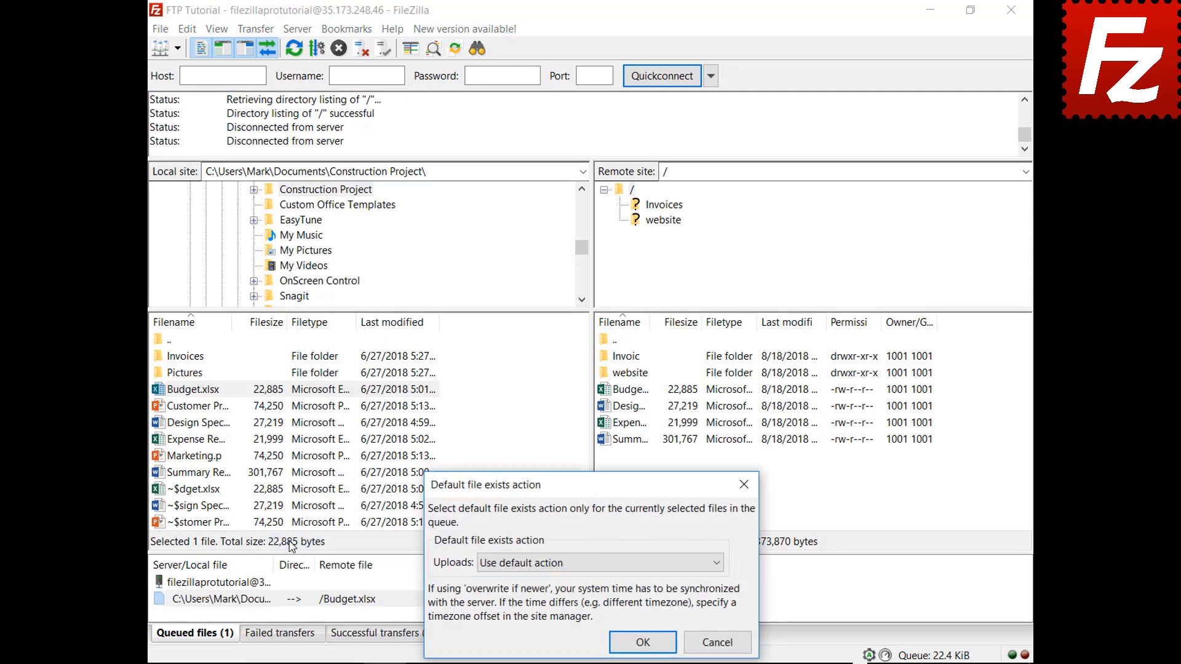
pyautogui.click(516, 569)
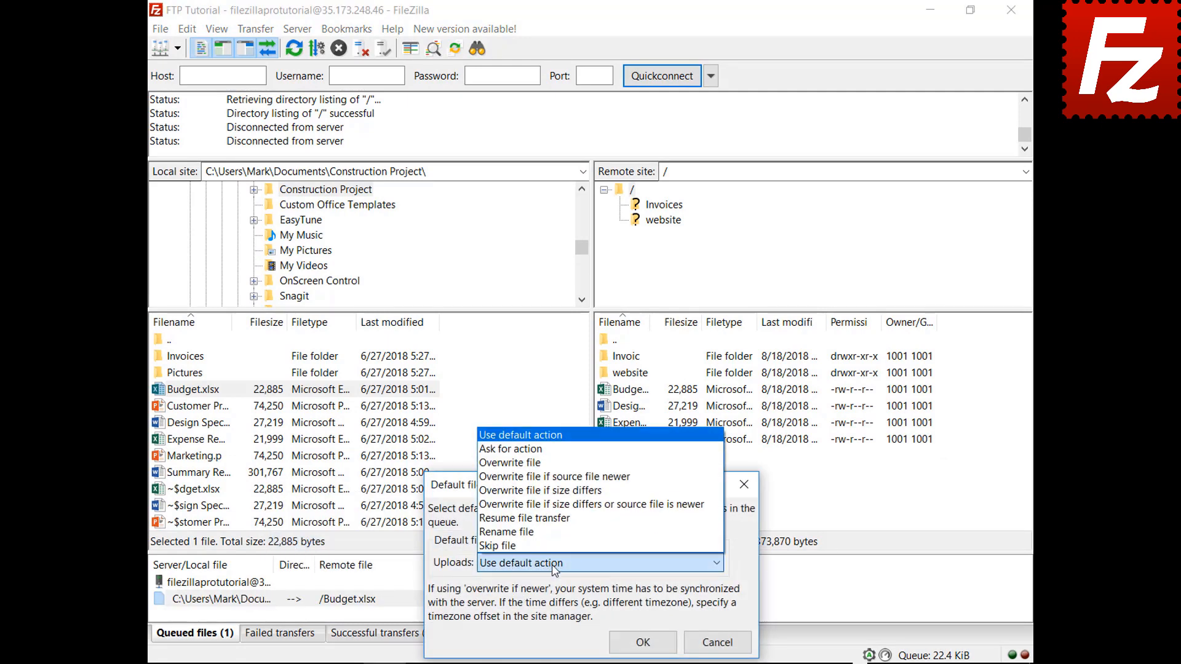
pyautogui.click(542, 465)
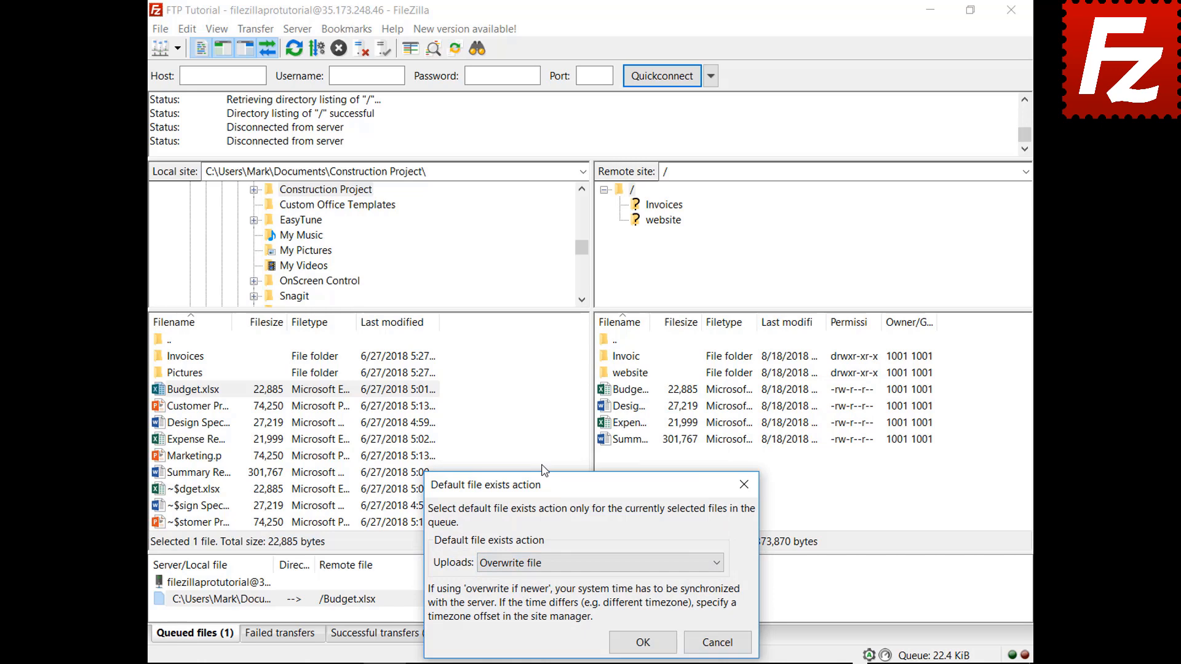
pyautogui.click(643, 642)
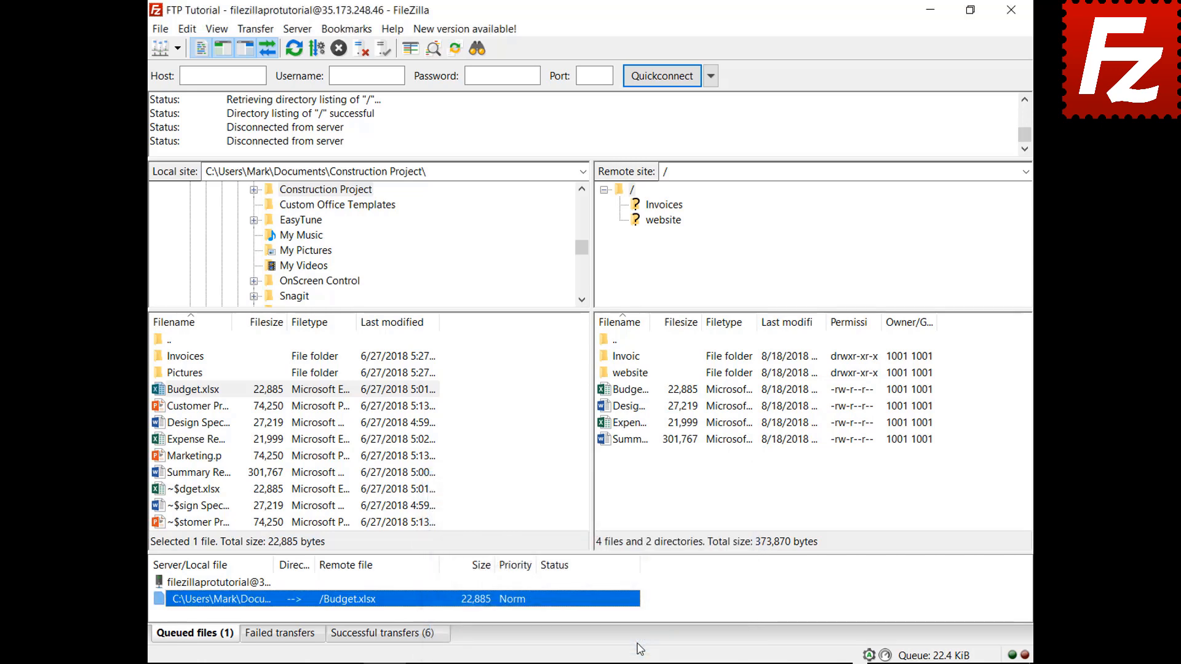
pyautogui.rightClick(225, 586)
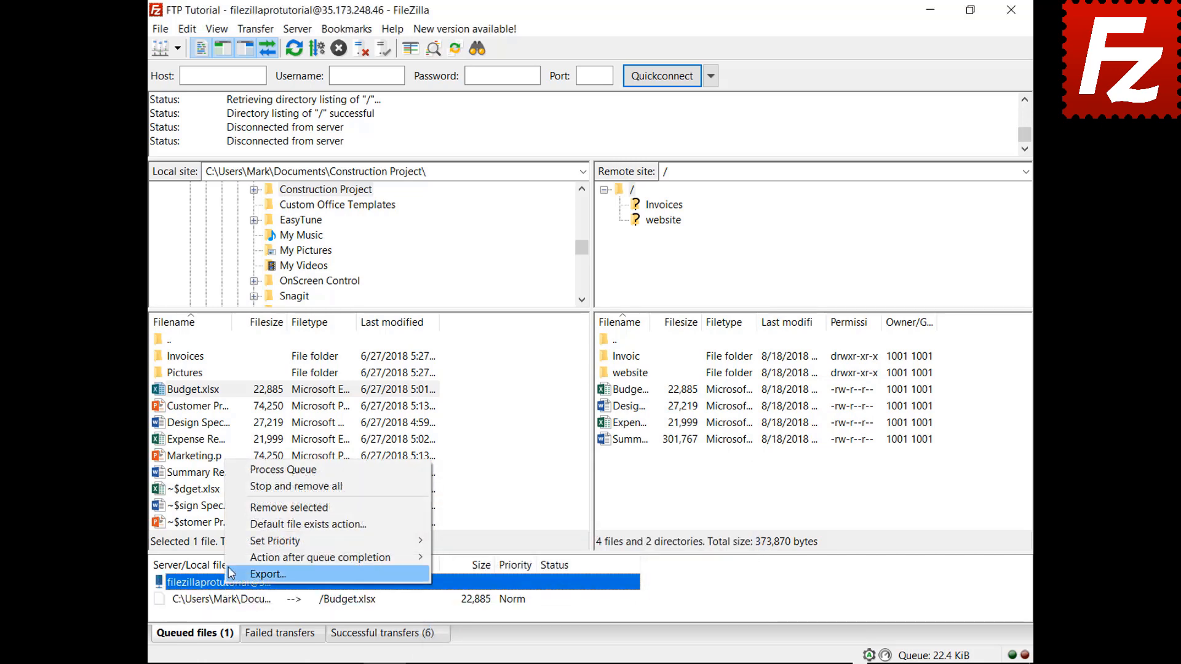
pyautogui.click(236, 473)
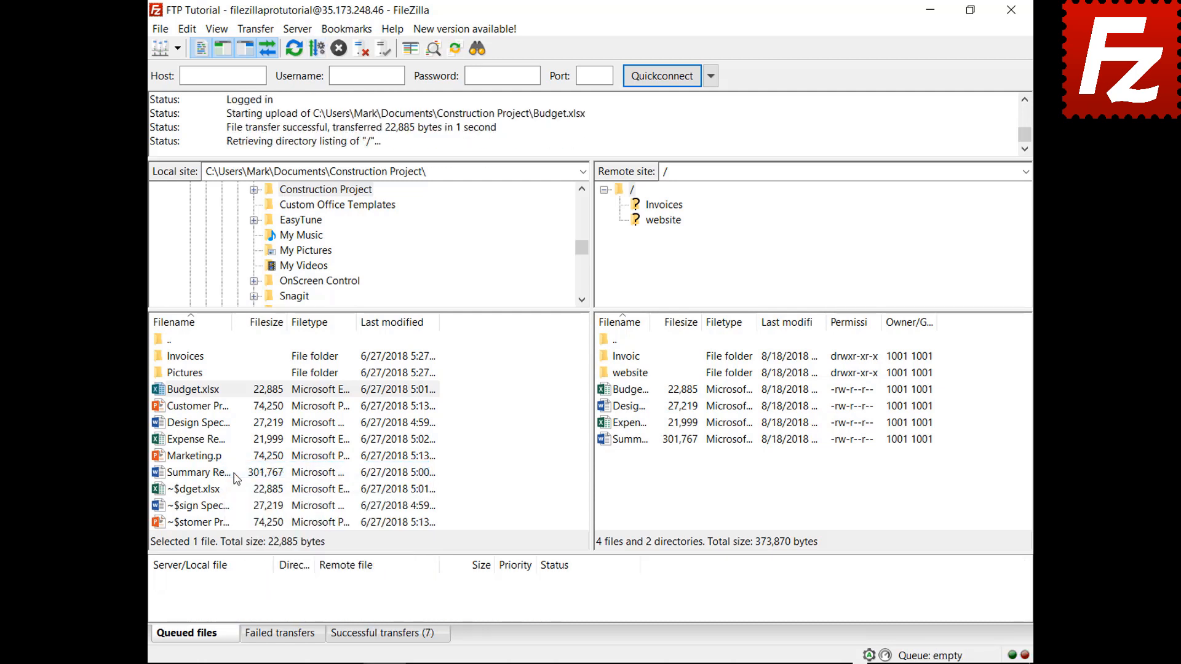
# Queue Marketing.pptx and set the action after queue completion to Close FileZilla.
pyautogui.rightClick(199, 458)
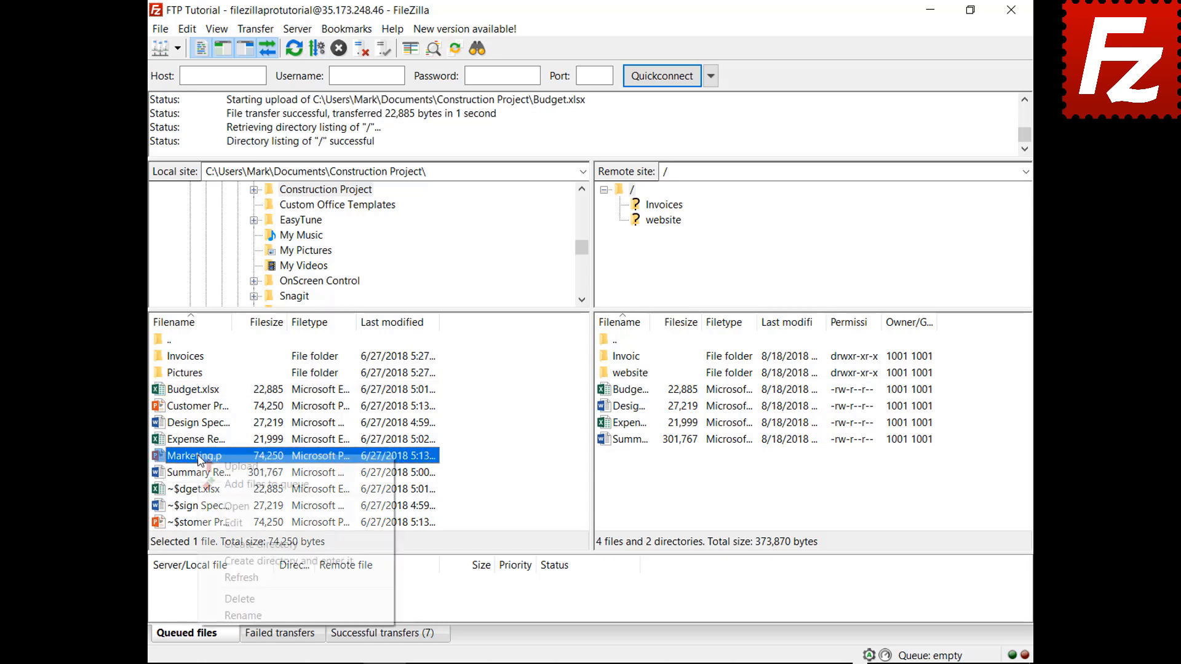
pyautogui.click(228, 484)
pyautogui.rightClick(235, 606)
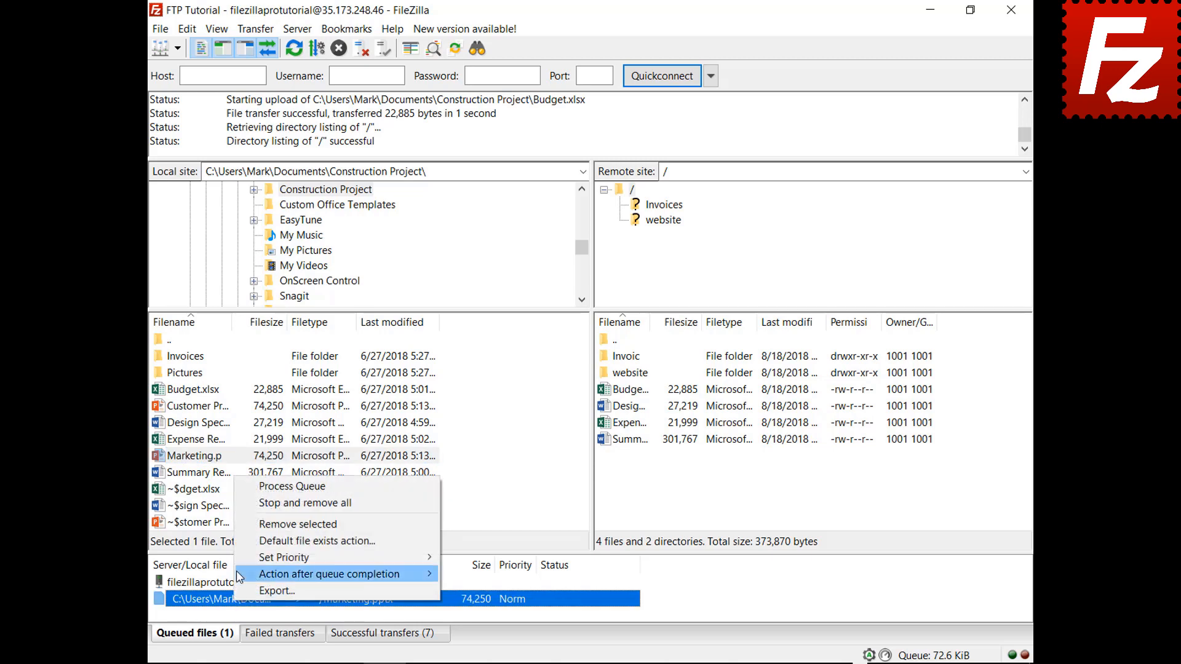
pyautogui.moveTo(240, 576)
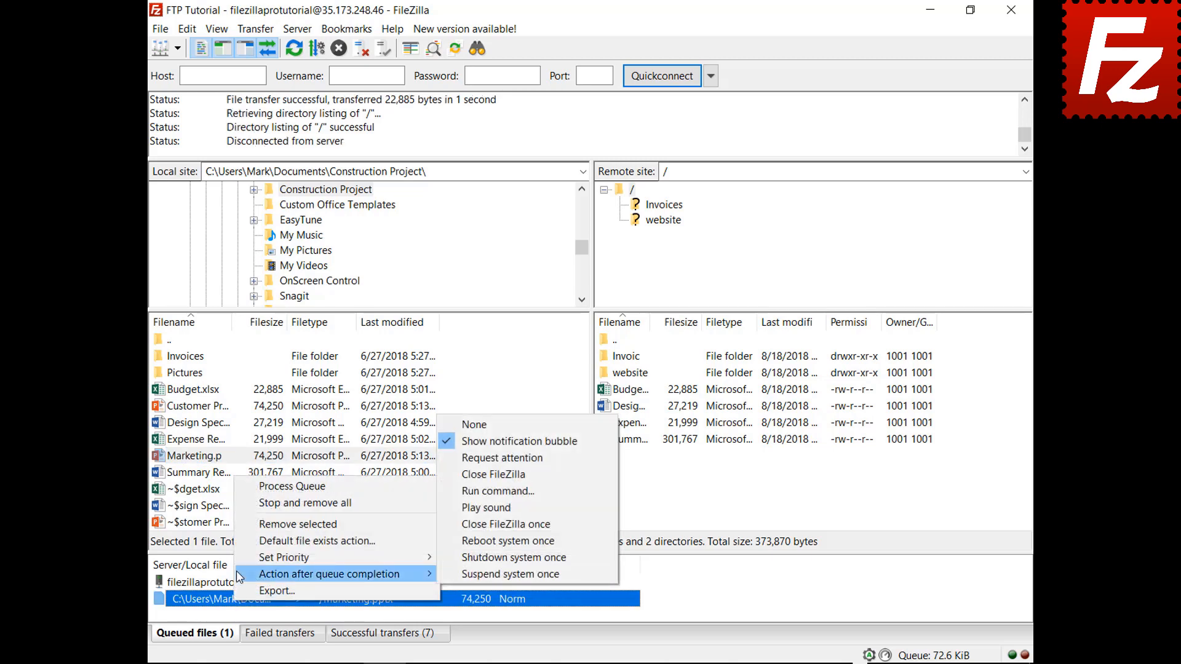
pyautogui.click(458, 474)
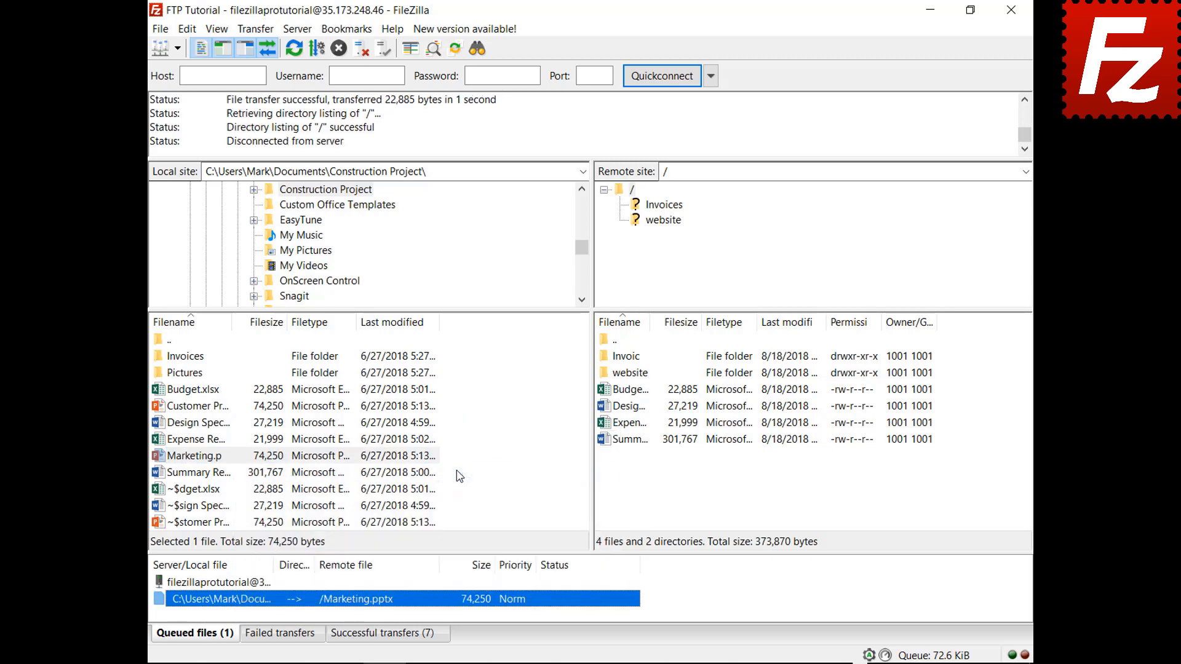
# Process the queue to upload Marketing.pptx, then relaunch FileZilla Pro after it closes.
pyautogui.rightClick(243, 585)
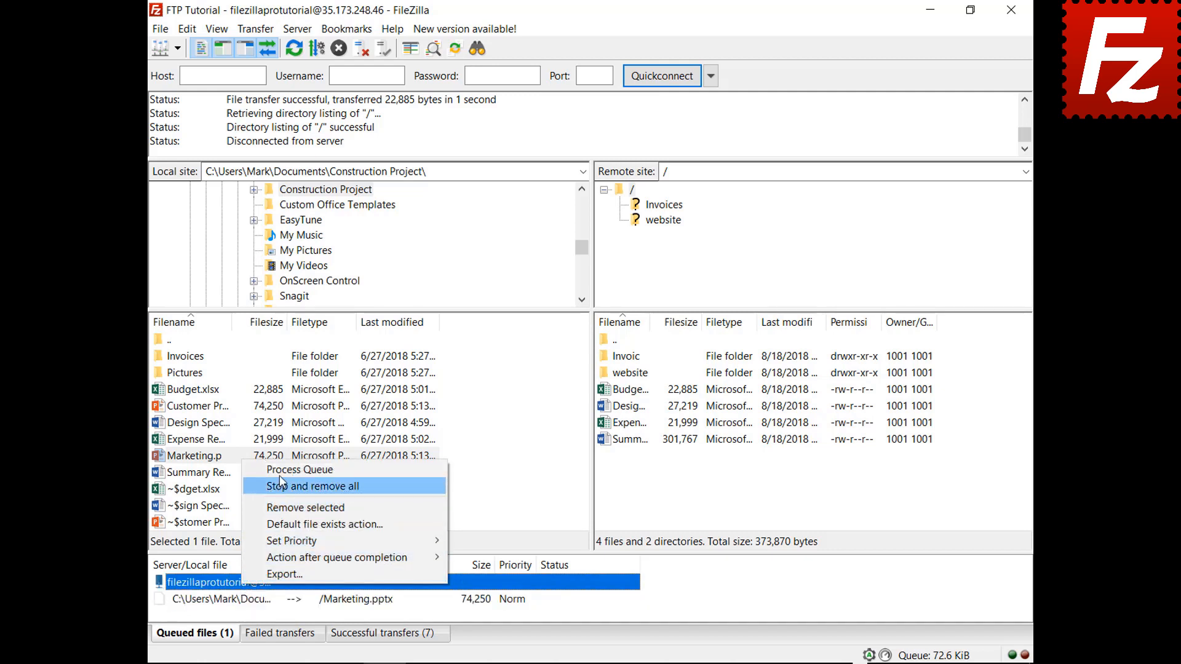
pyautogui.click(282, 471)
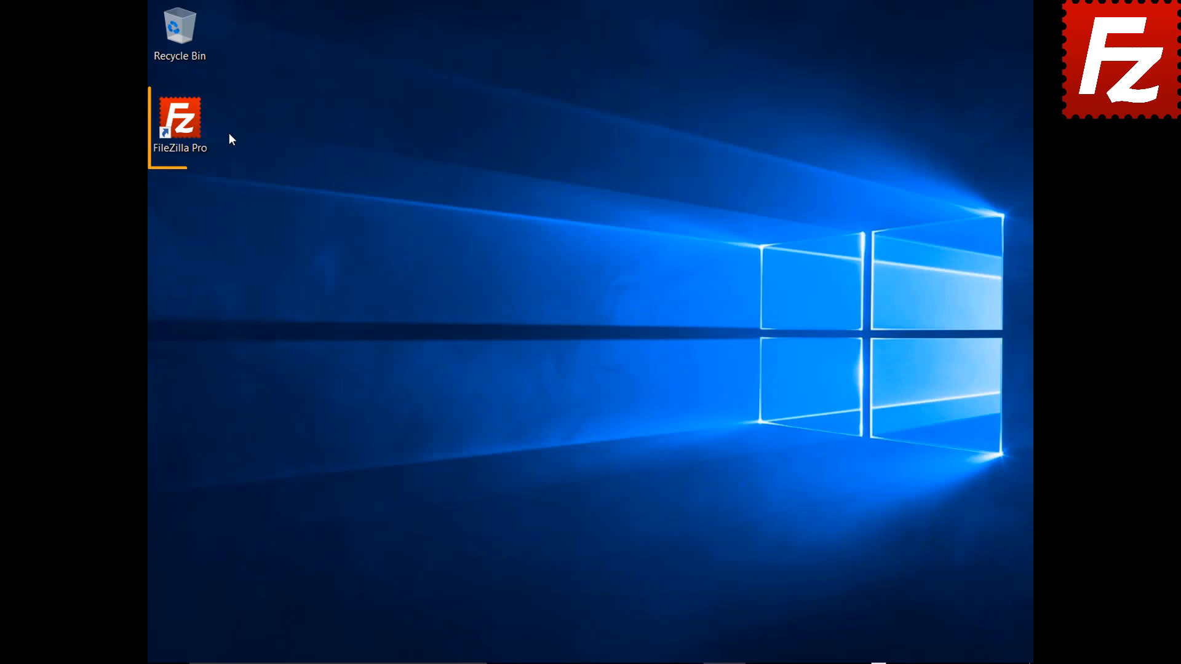
pyautogui.doubleClick(187, 127)
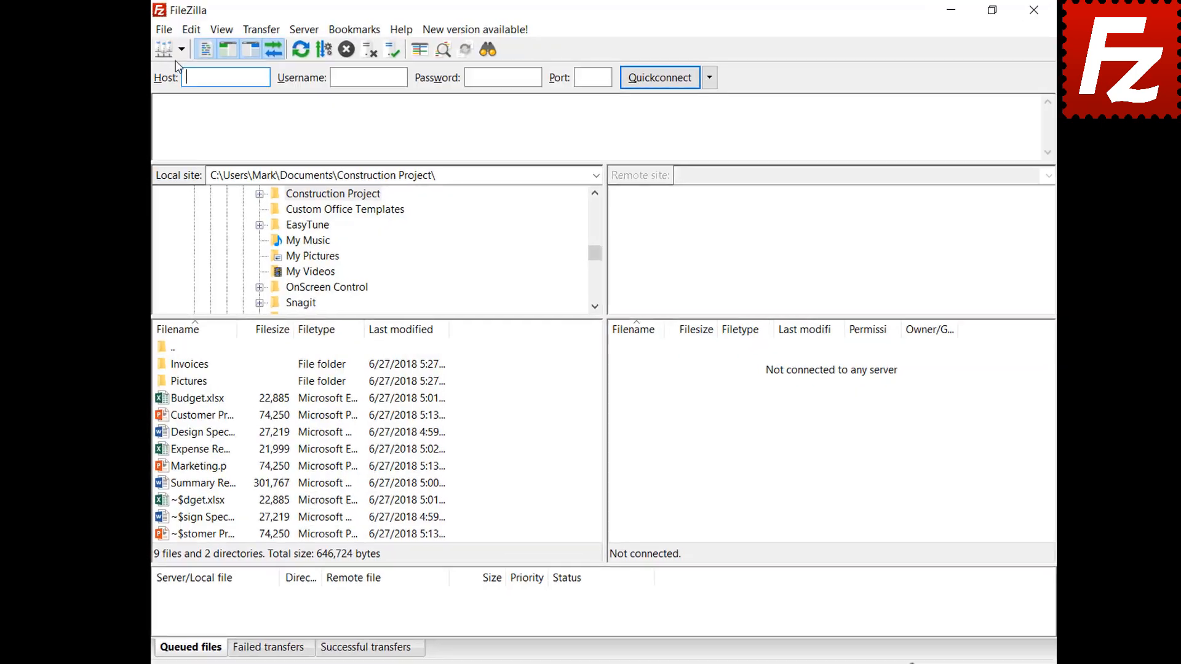
# Connect to FTP Tutorial, queue the Pictures folder, and close FileZilla with the queue pending.
pyautogui.click(181, 49)
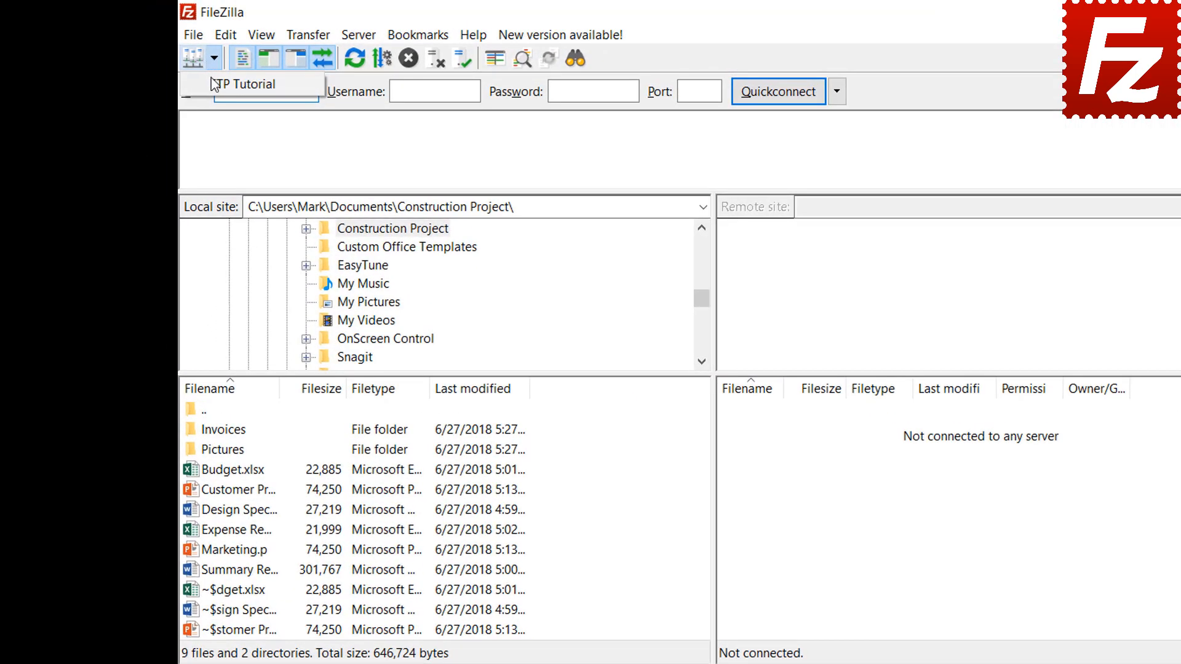
pyautogui.click(205, 71)
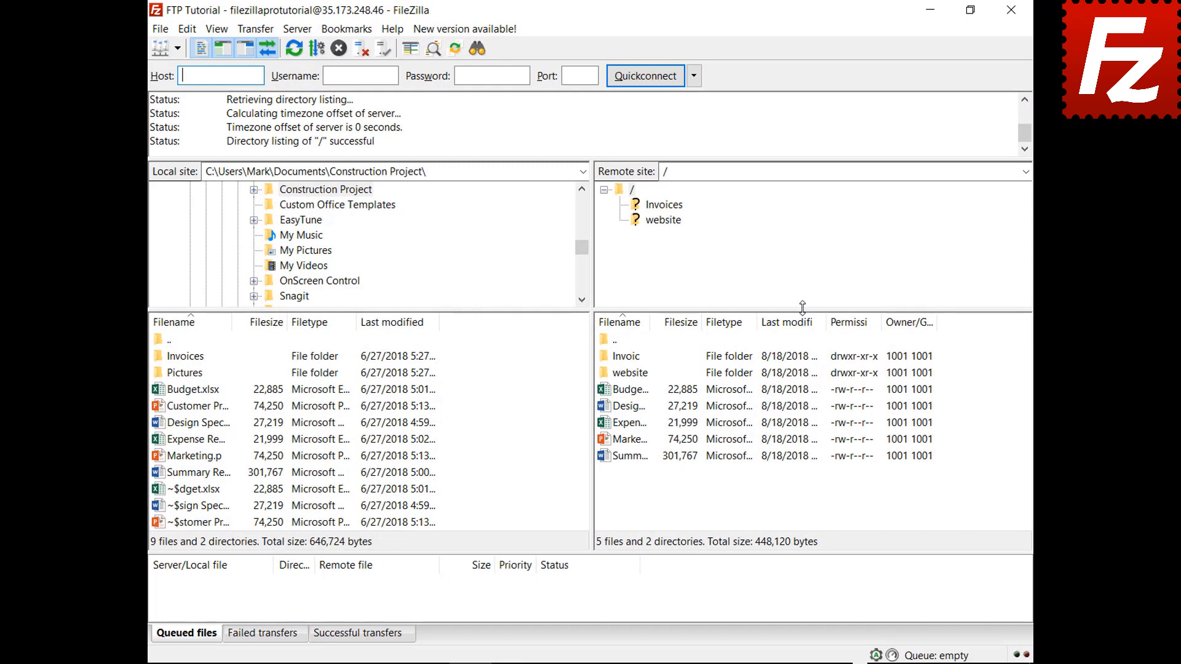
pyautogui.rightClick(194, 378)
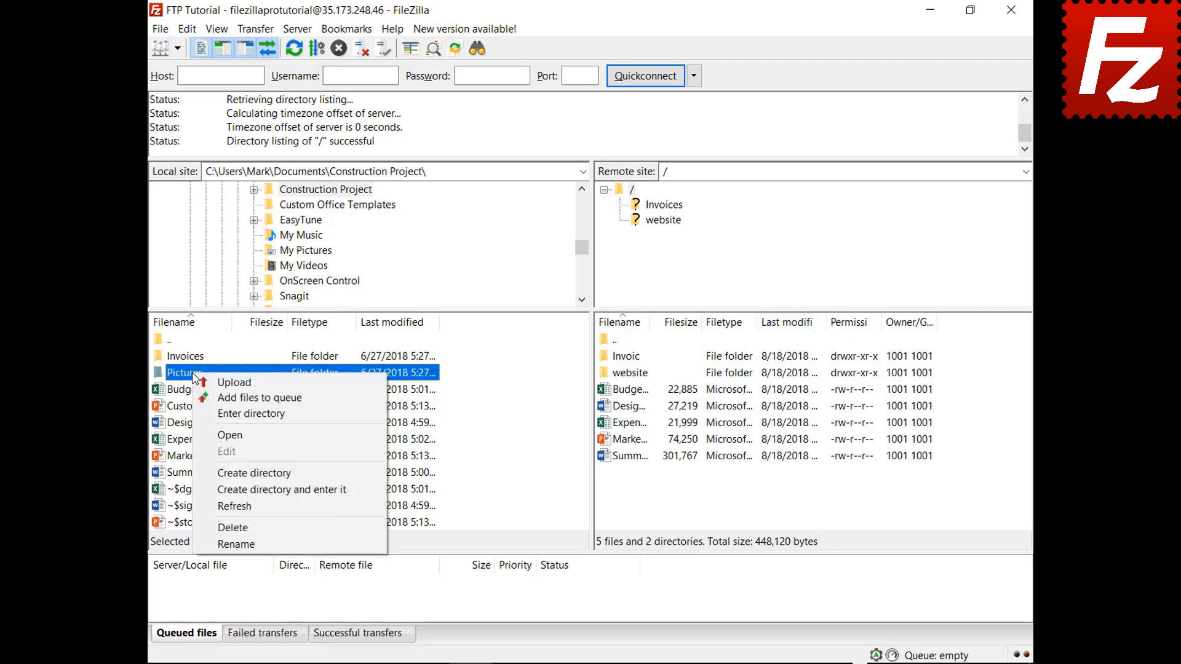
pyautogui.click(234, 398)
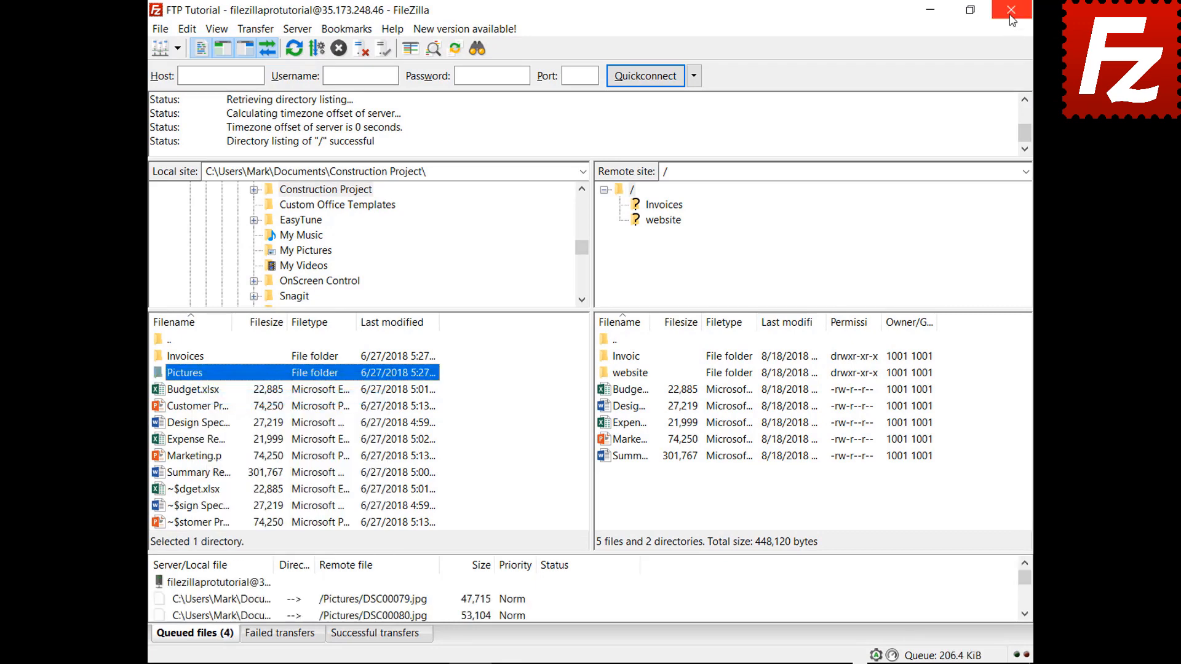
pyautogui.click(1011, 10)
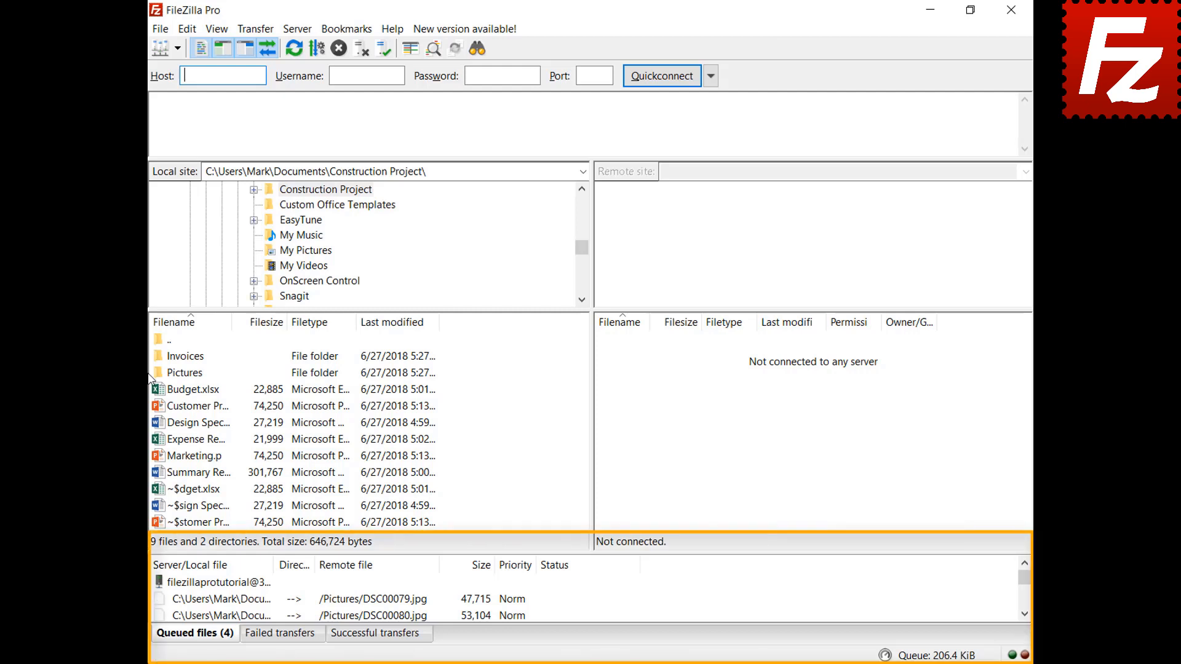
# Upload the saved Pictures queue, then reopen FileZilla, reconnect to FTP Tutorial, and select Marketing.pptx.
pyautogui.rightClick(235, 586)
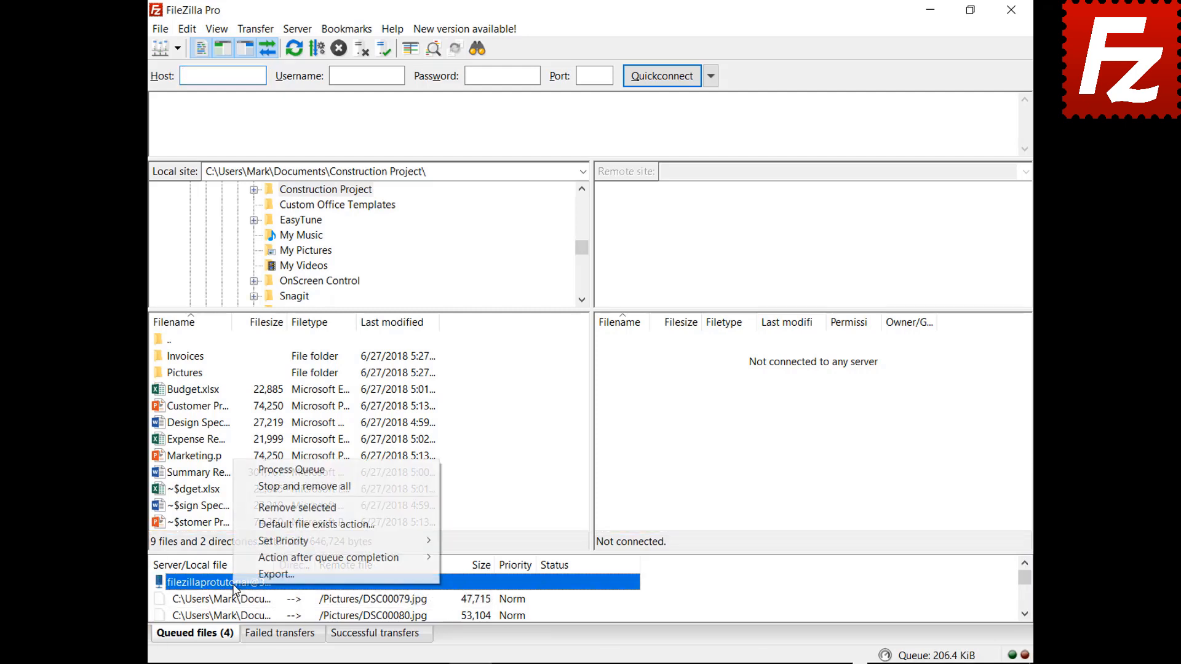
pyautogui.click(259, 471)
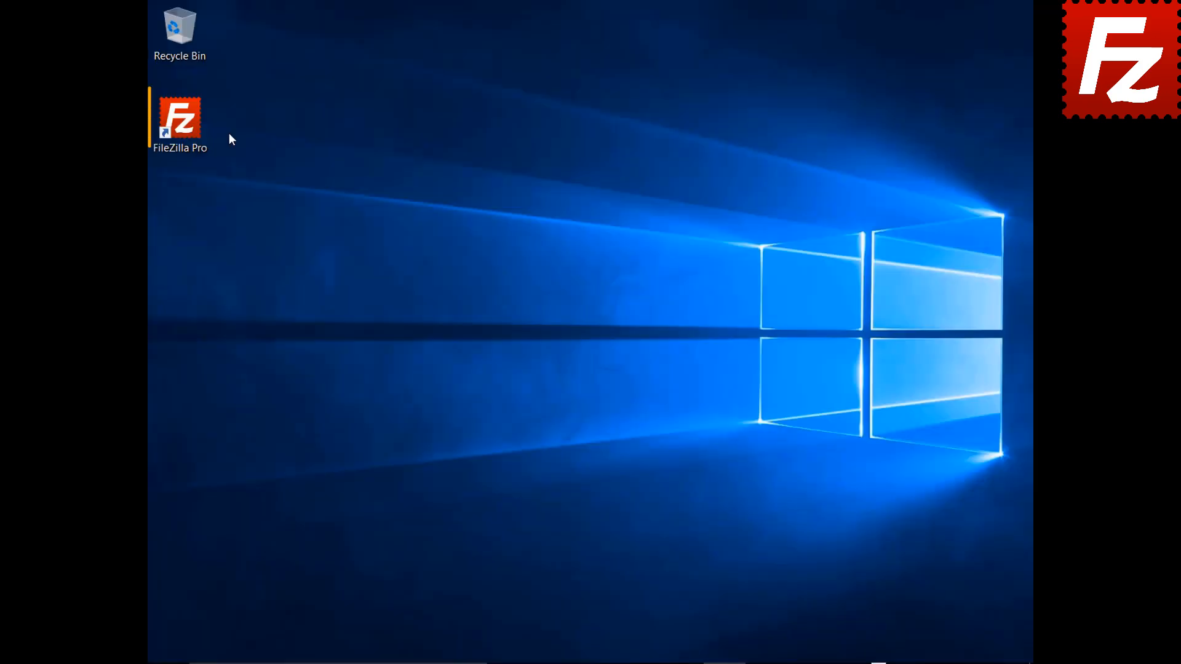
pyautogui.doubleClick(187, 128)
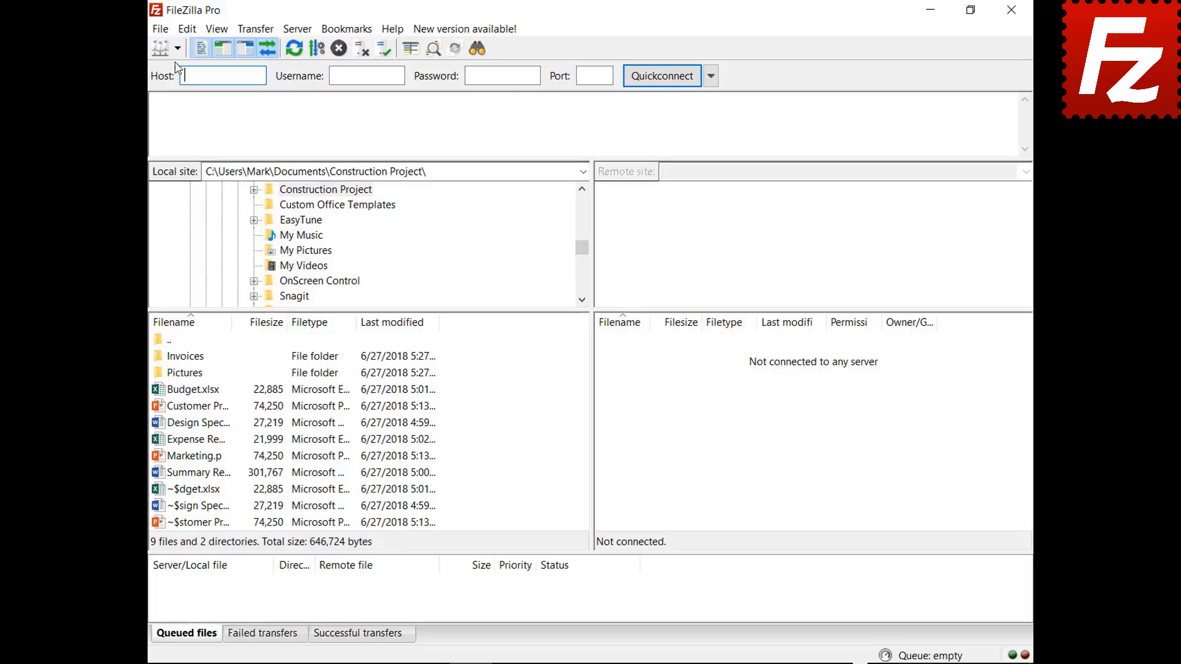
pyautogui.click(212, 73)
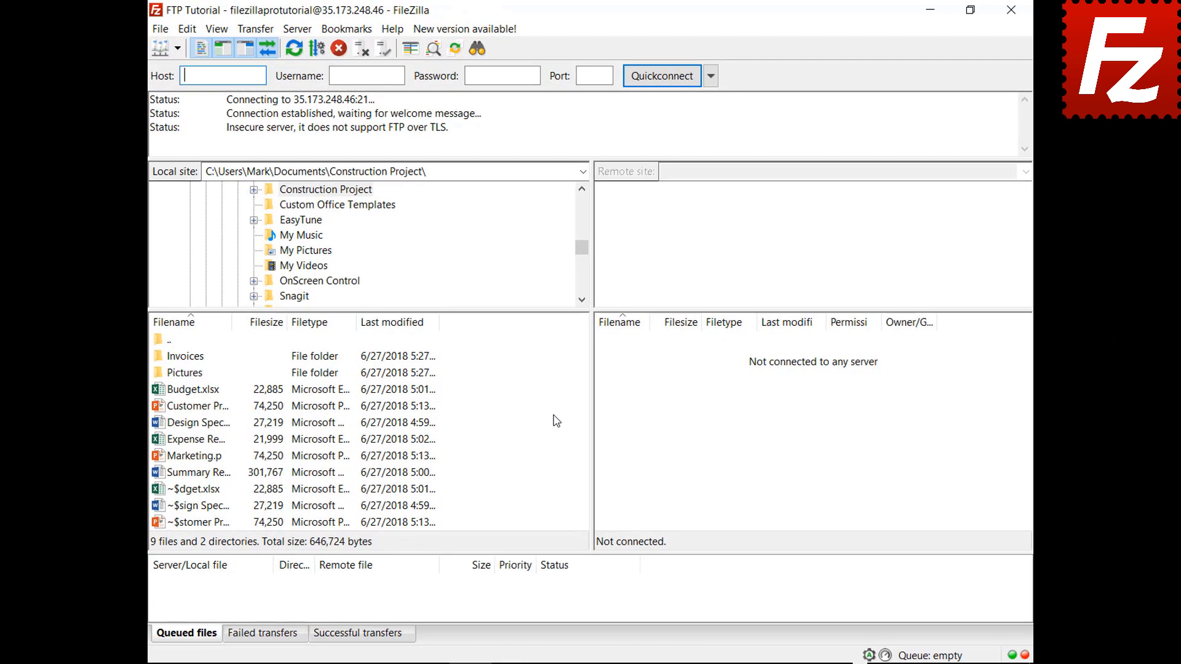
pyautogui.click(191, 457)
# Add Marketing.pptx to the transfer queue, then stop and remove all queued transfers.
pyautogui.rightClick(190, 459)
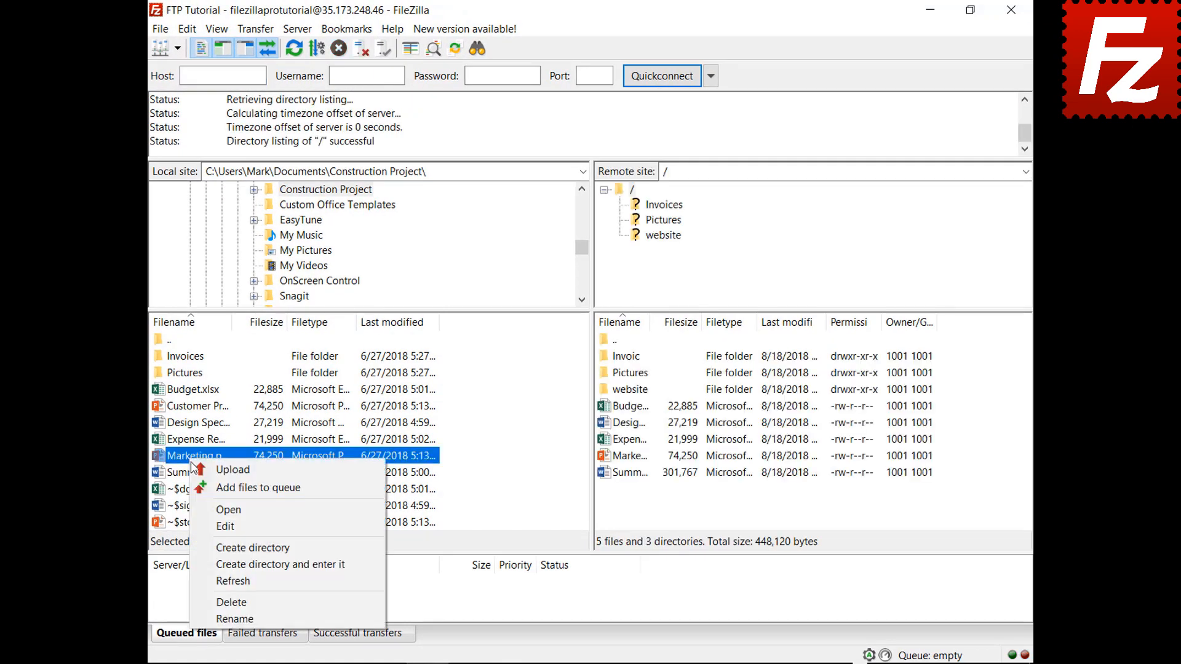
pyautogui.click(259, 488)
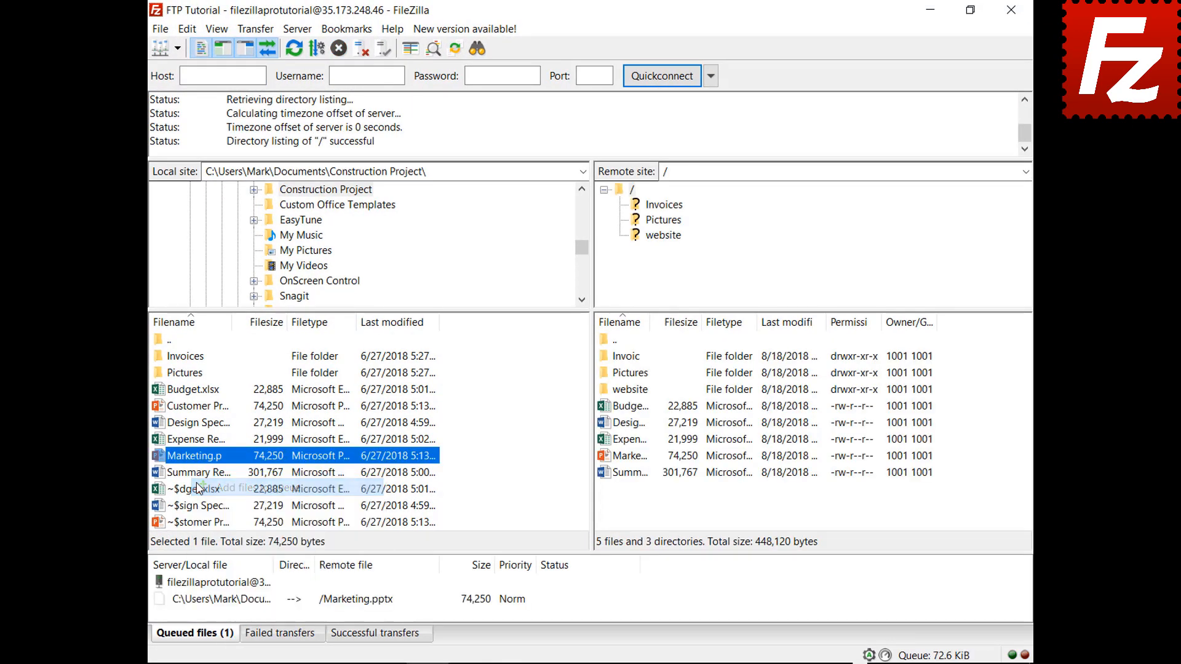
pyautogui.rightClick(237, 611)
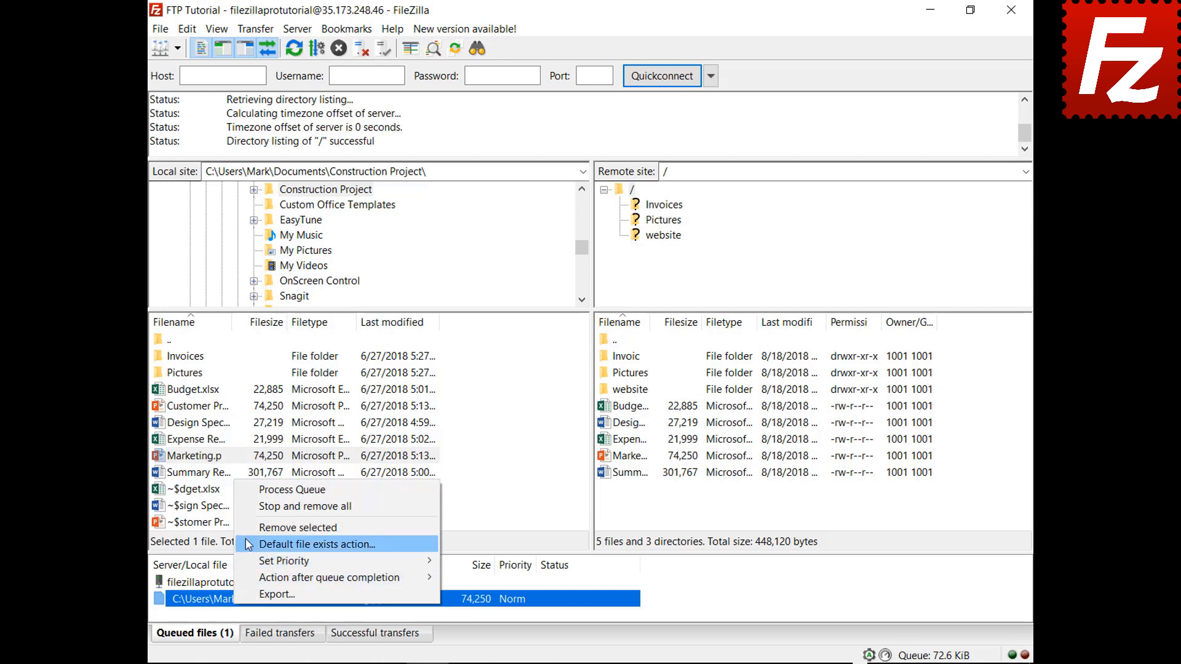
pyautogui.click(252, 509)
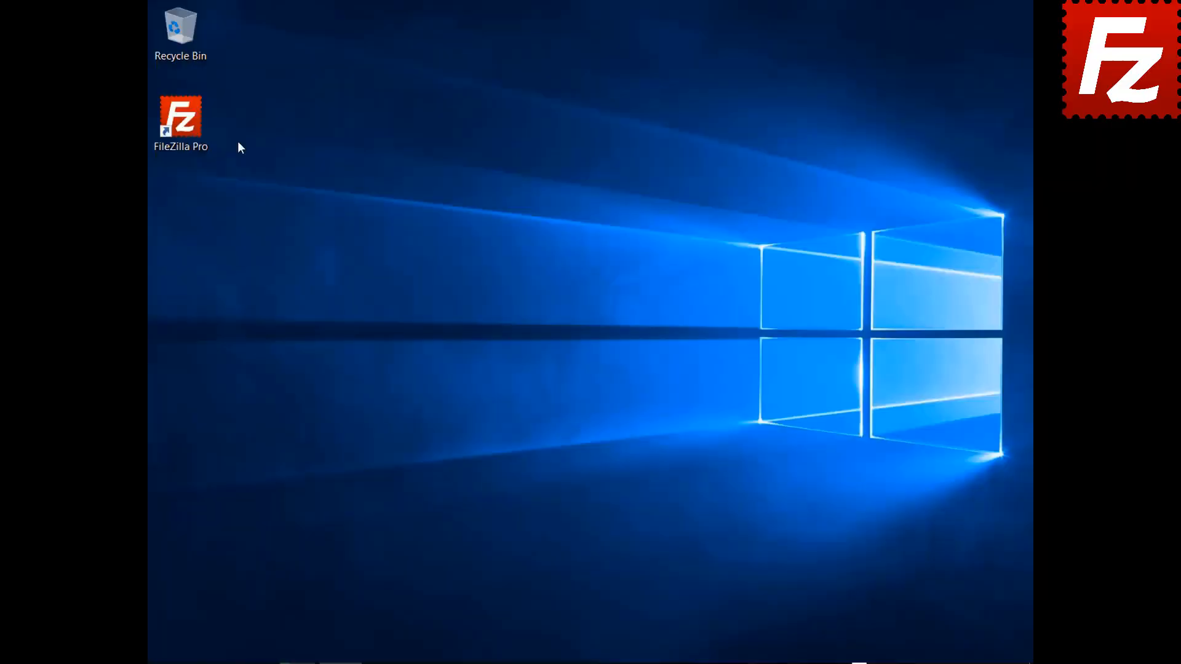
# Relaunch FileZilla Pro, connect to FTP Tutorial, and open the website folder locally and on the server.
pyautogui.doubleClick(194, 120)
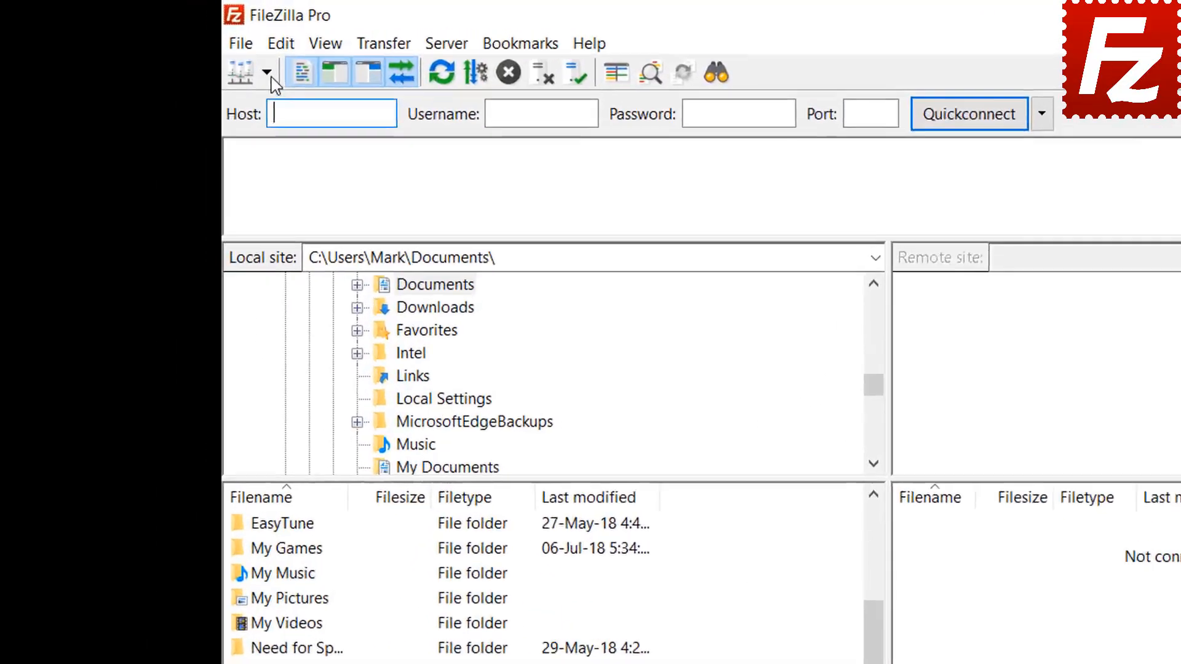
pyautogui.click(177, 48)
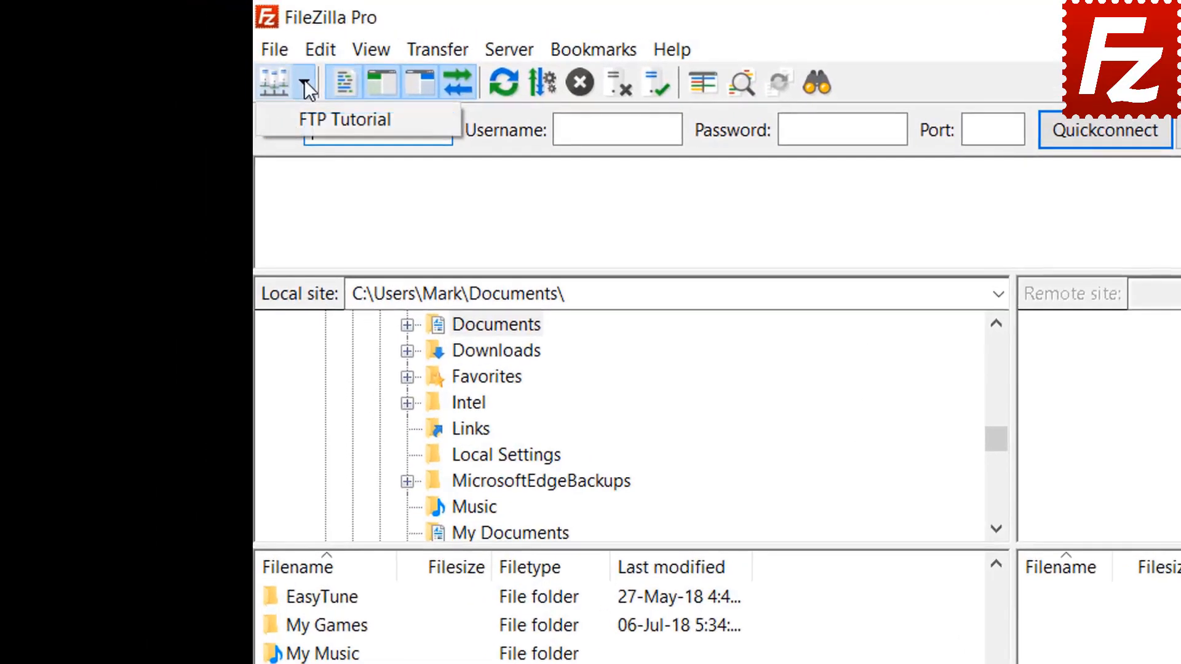
pyautogui.click(319, 120)
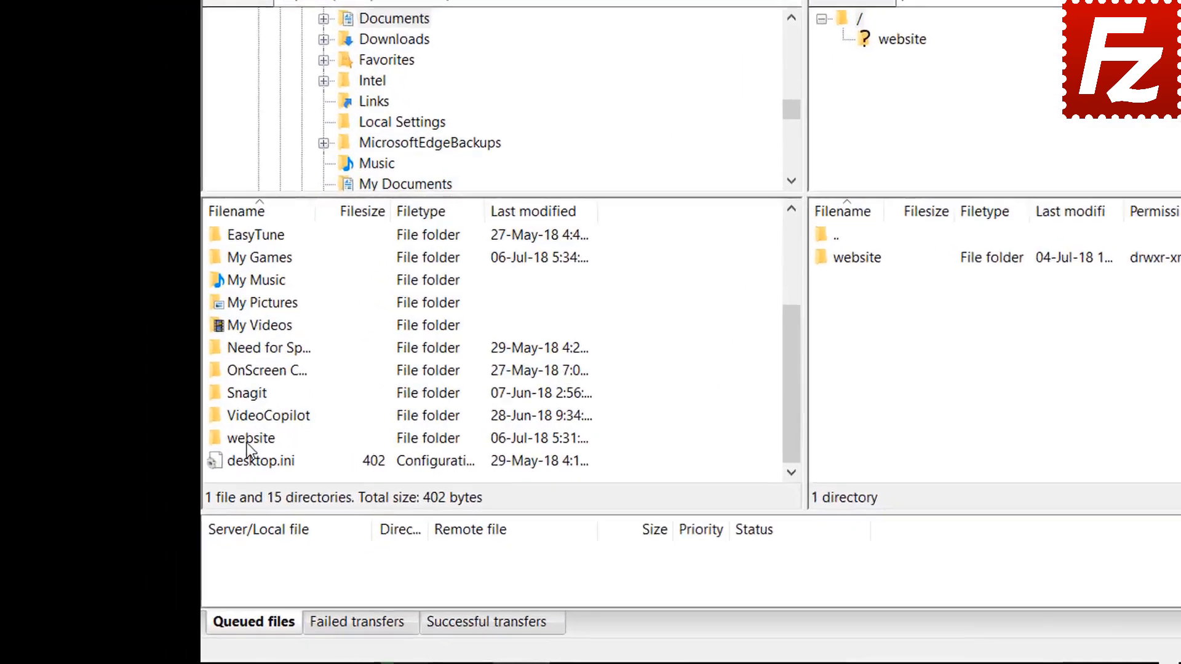
pyautogui.doubleClick(247, 439)
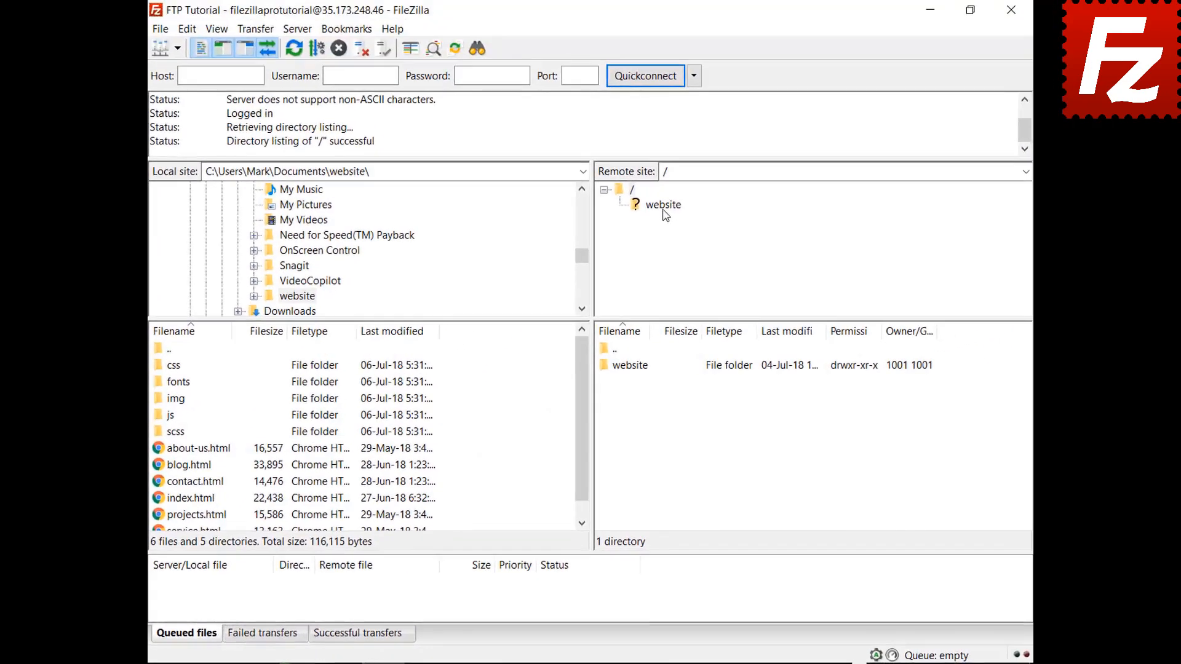
pyautogui.click(664, 211)
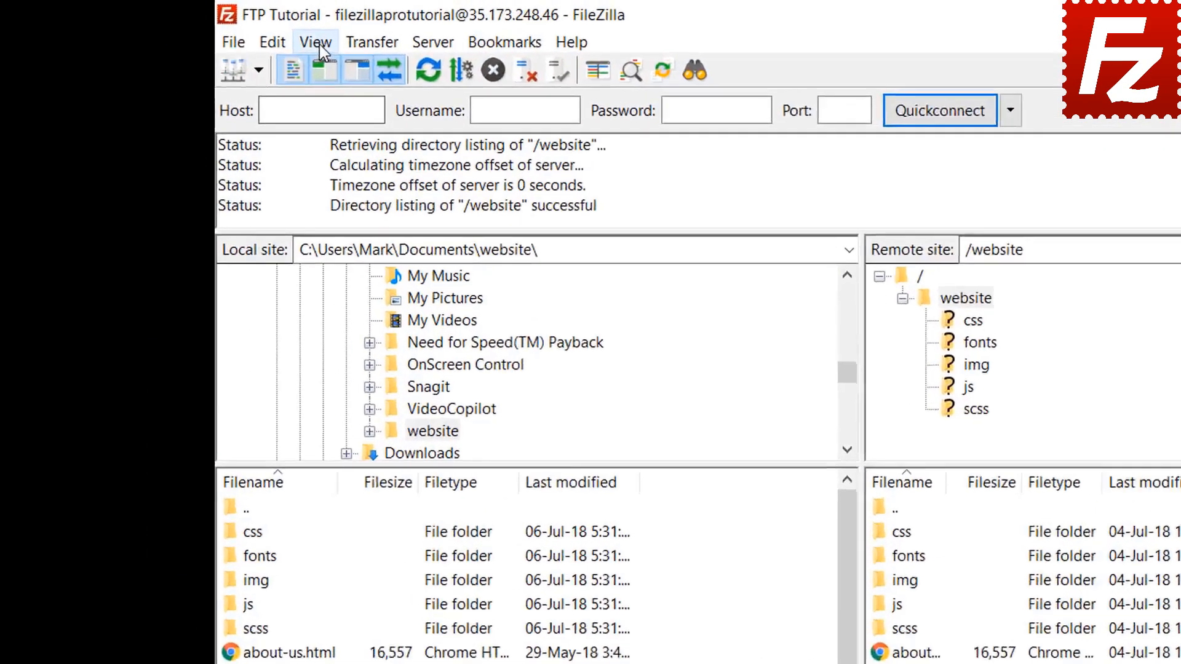
# Enable directory comparison between the local and remote listings.
pyautogui.click(217, 29)
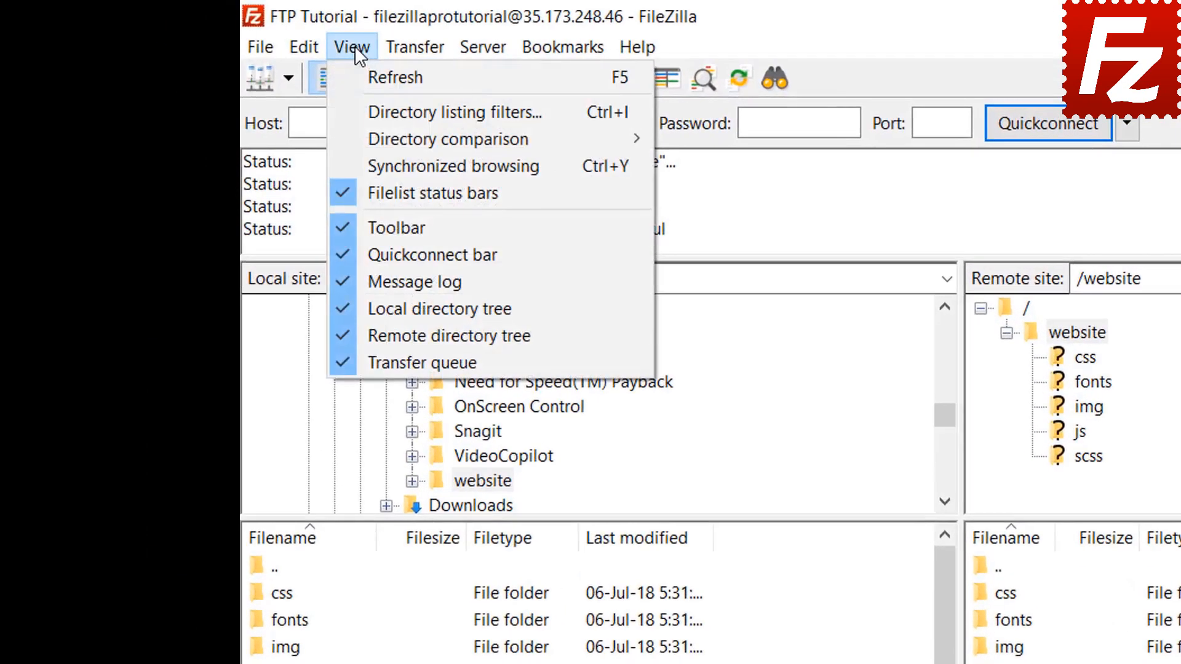
pyautogui.moveTo(401, 137)
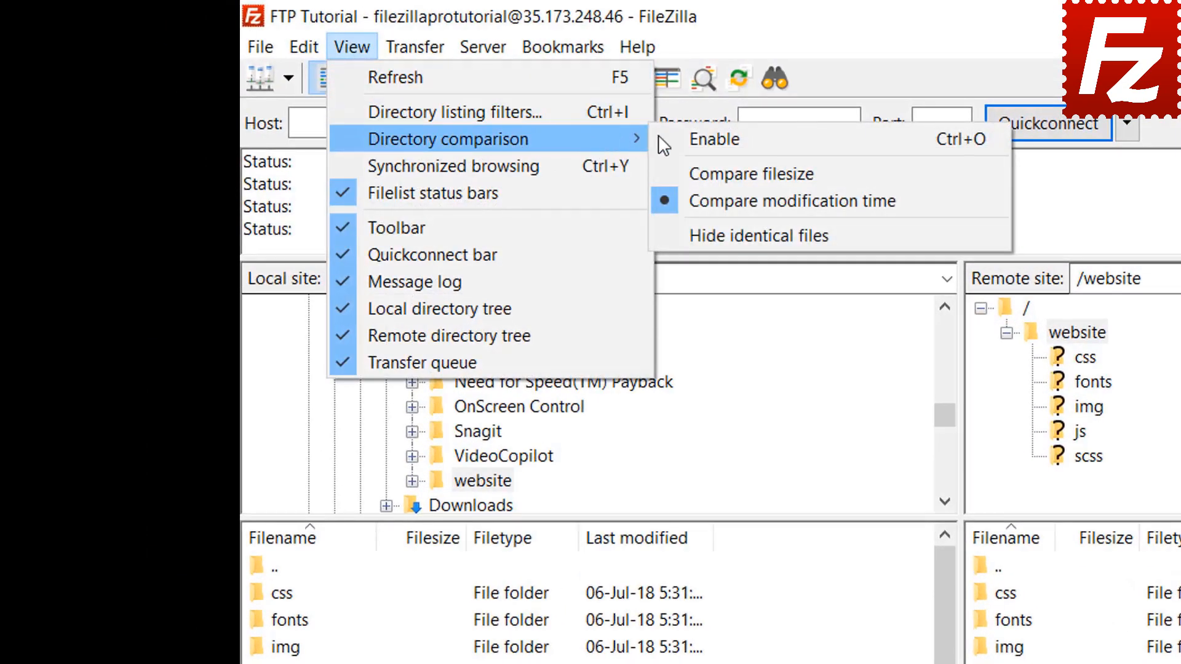
pyautogui.click(676, 138)
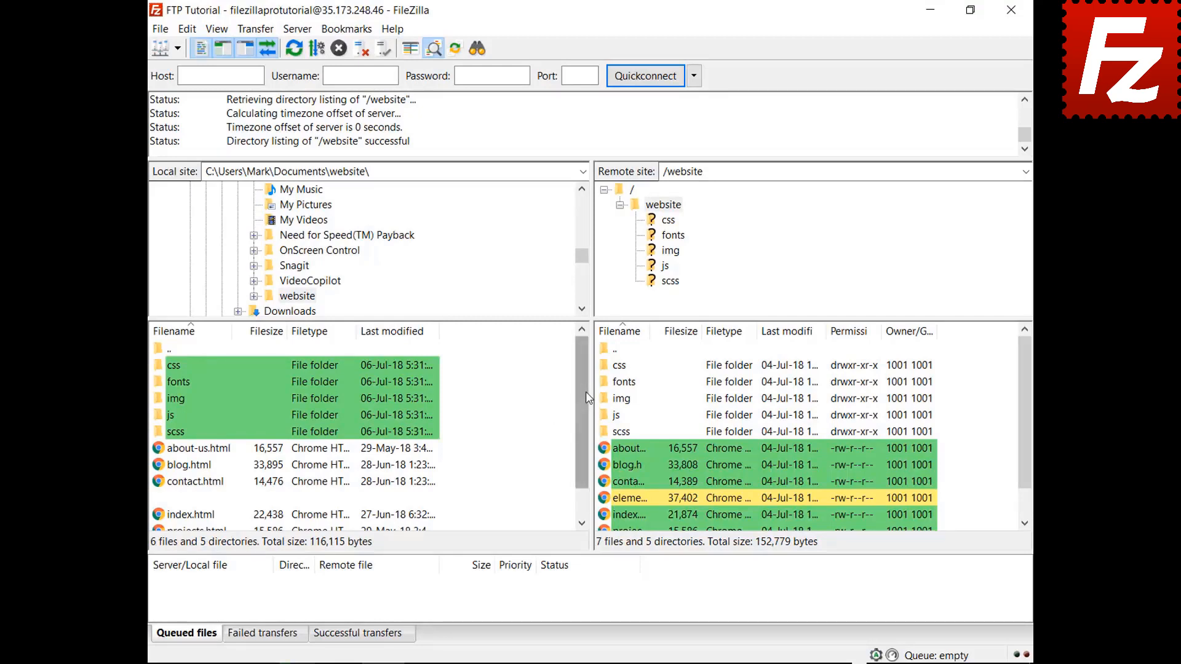
pyautogui.moveTo(588, 397); pyautogui.dragTo(583, 453)
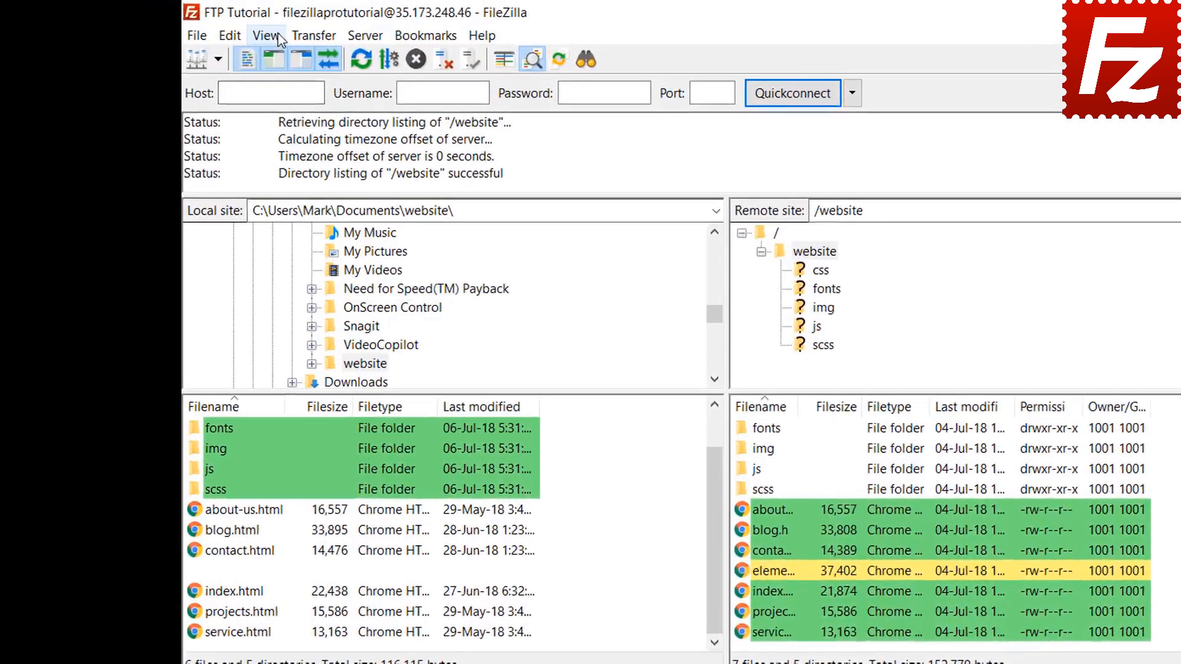
# Switch directory comparison to compare file sizes and turn on synchronized browsing.
pyautogui.click(216, 29)
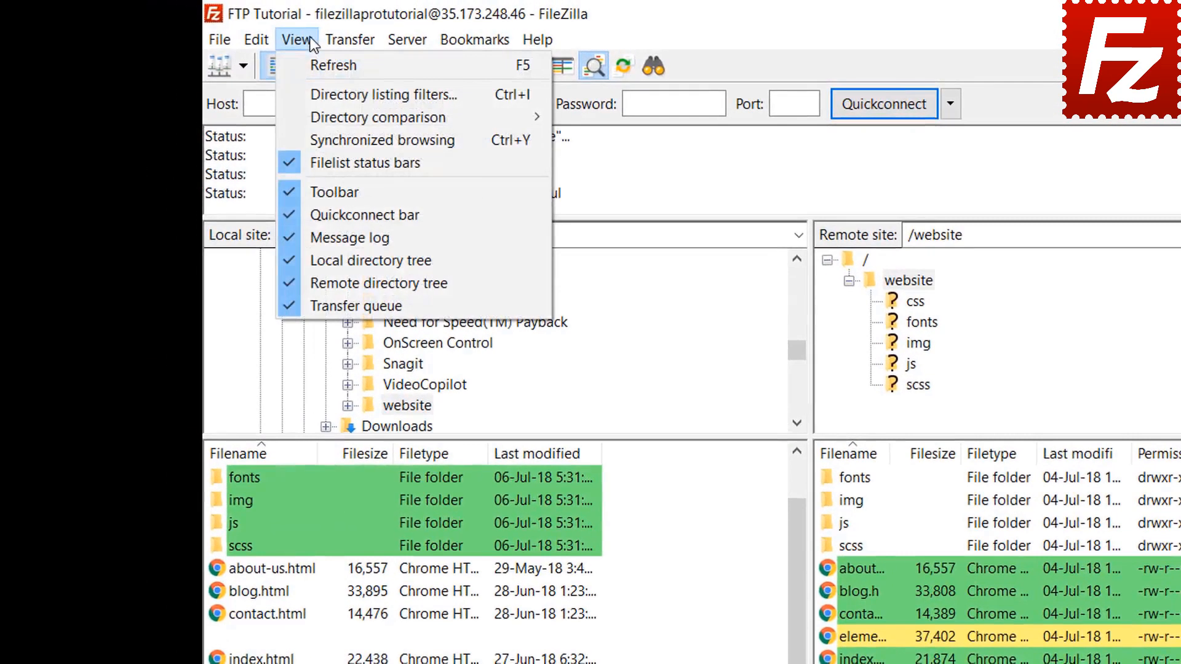
pyautogui.moveTo(330, 115)
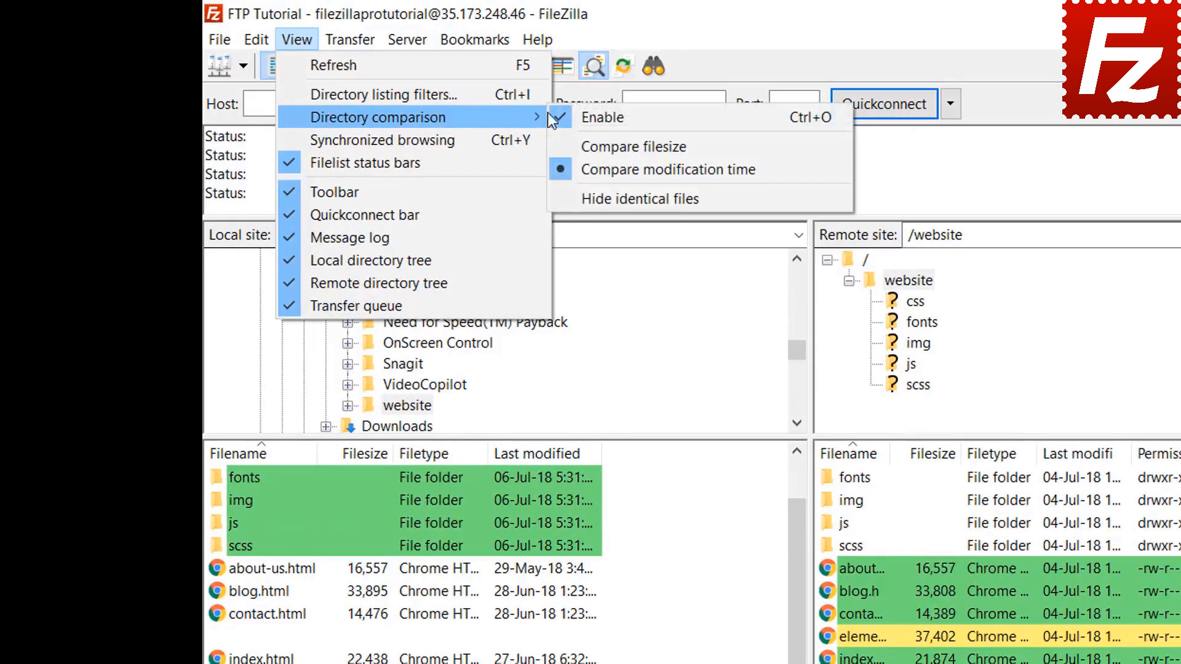
pyautogui.click(627, 146)
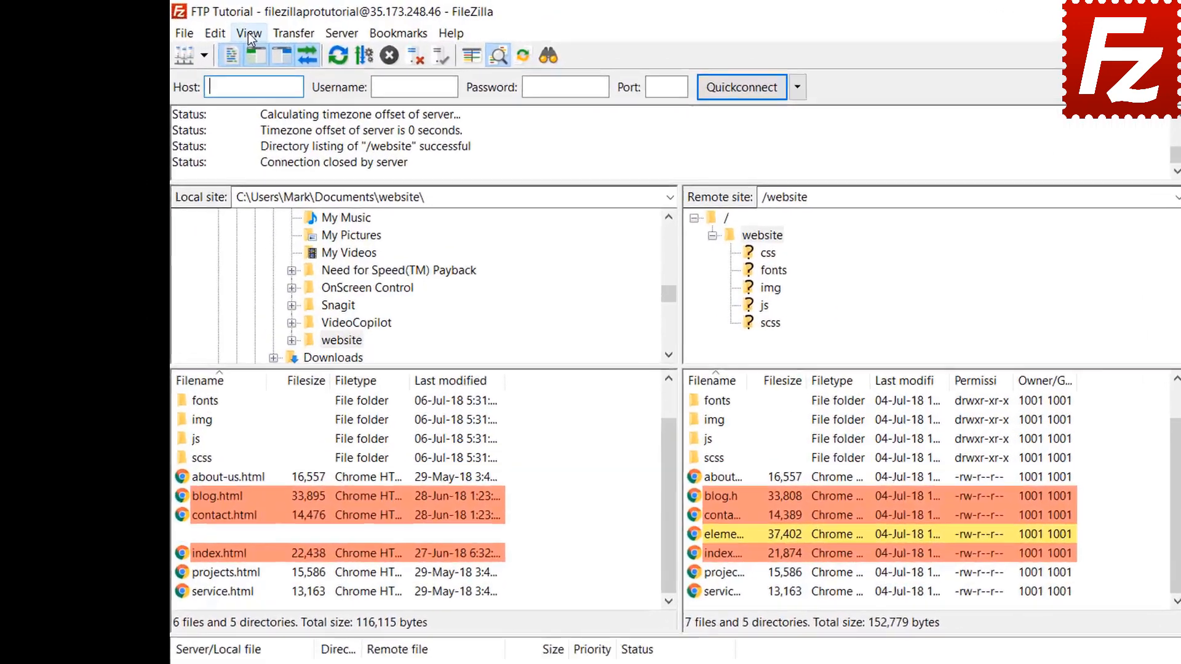
pyautogui.click(217, 29)
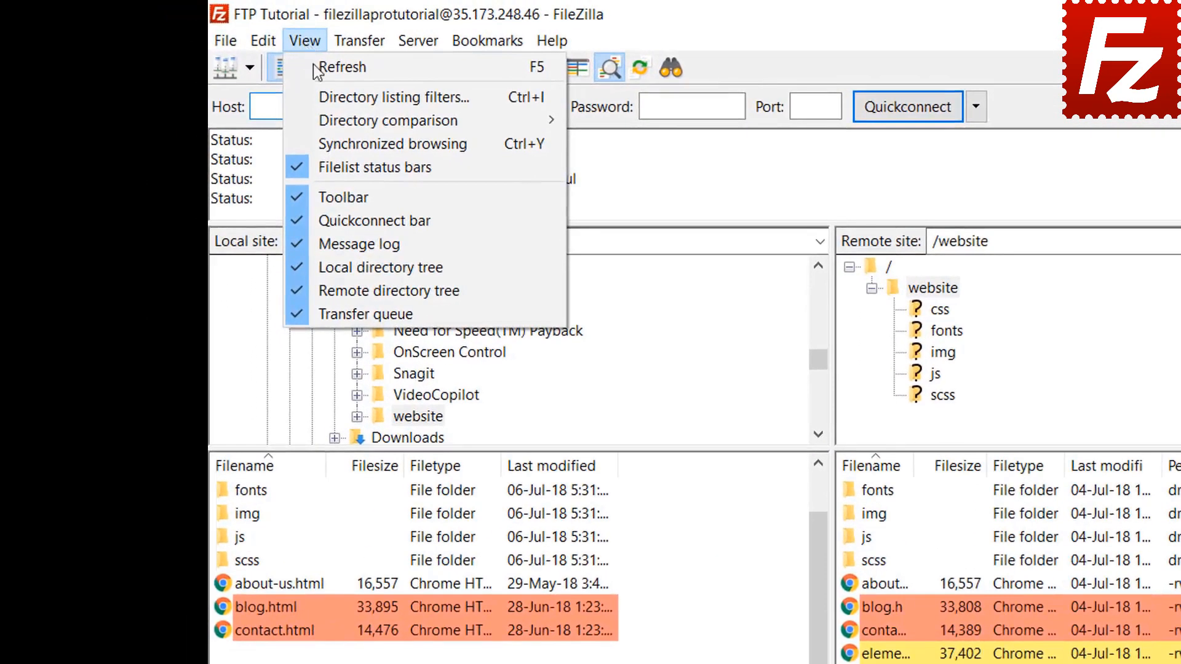
pyautogui.click(341, 135)
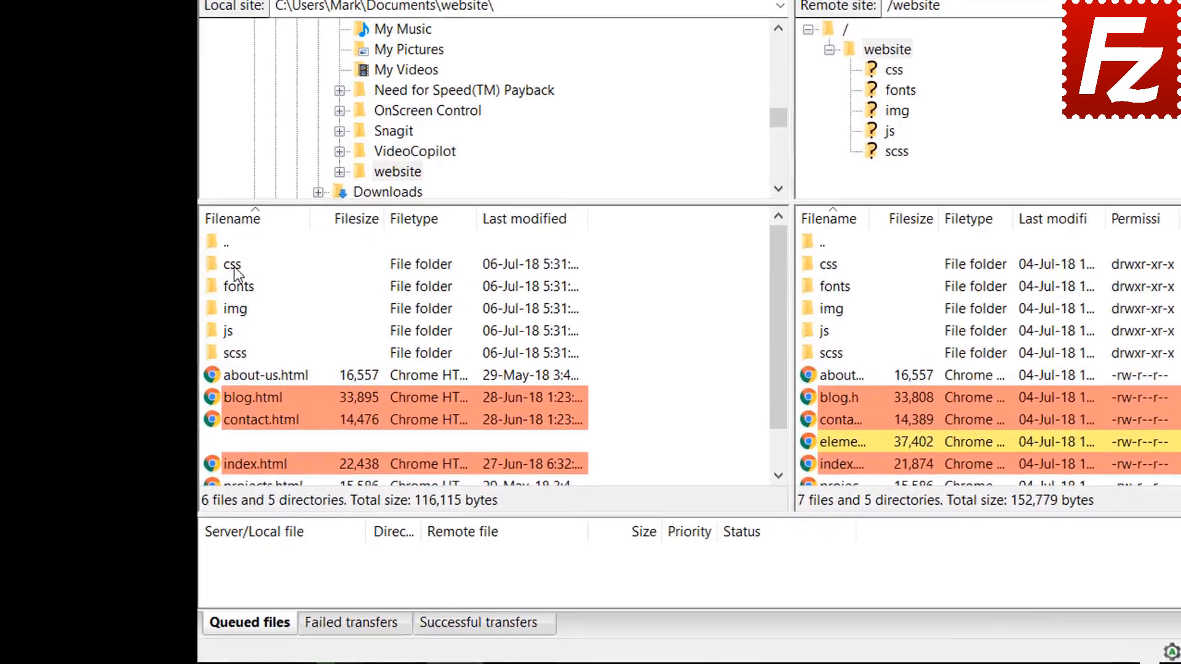
# Enter the css folder on both sides via synchronized browsing, then go to the remote img folder.
pyautogui.click(184, 354)
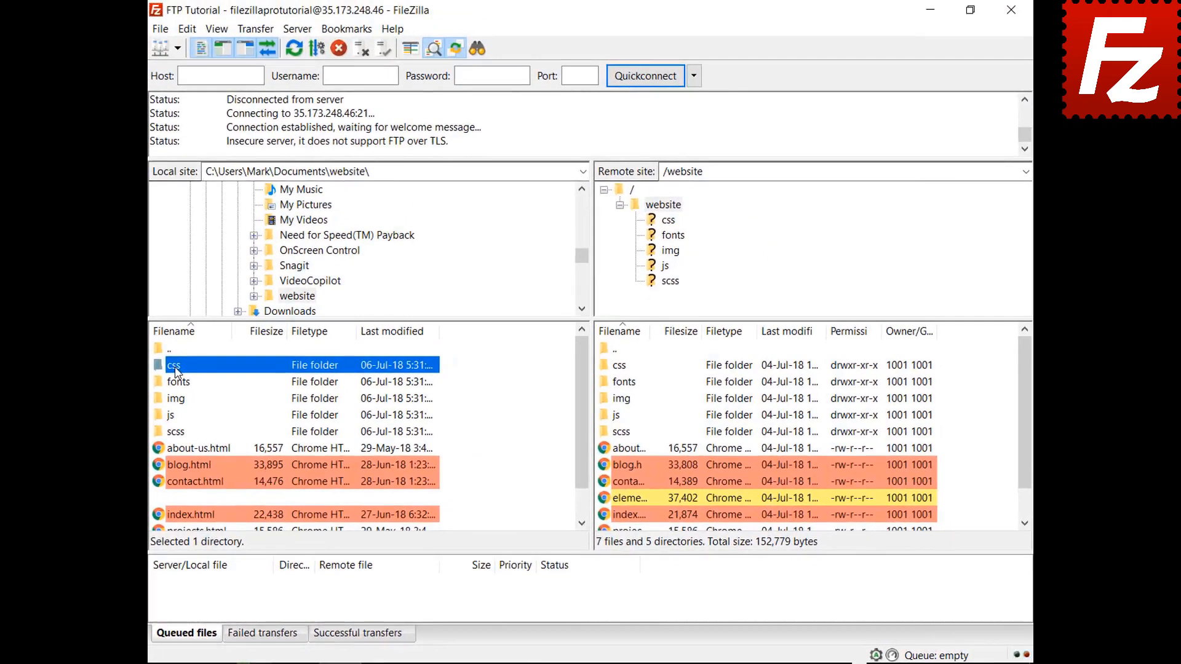
pyautogui.doubleClick(212, 307)
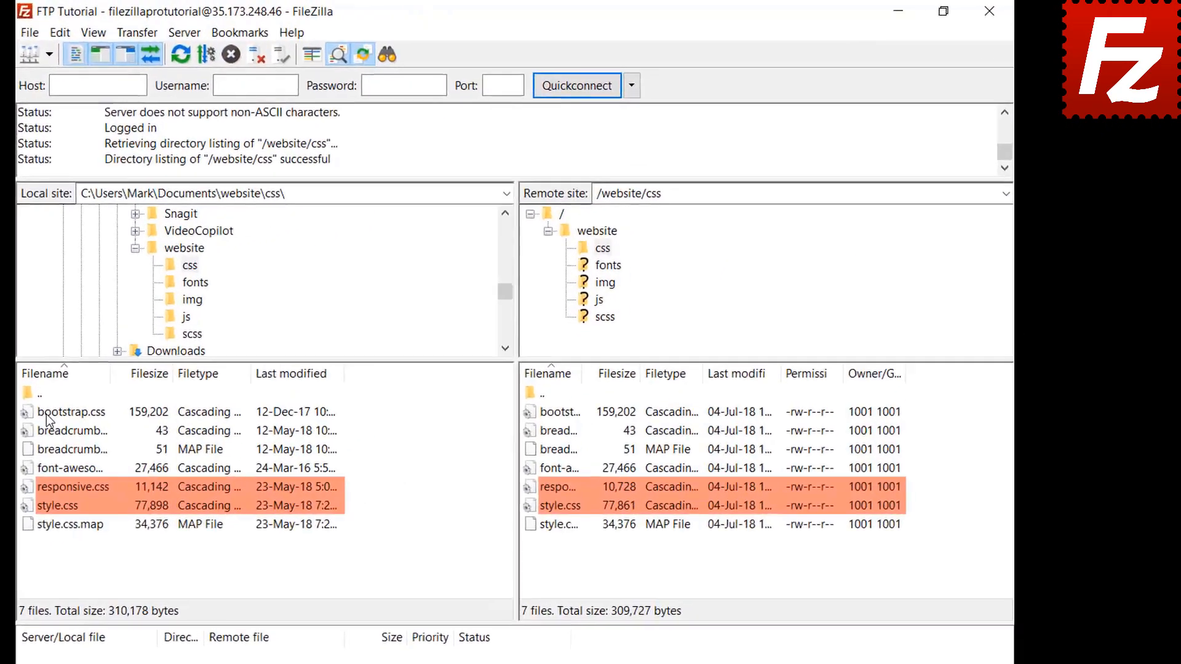
pyautogui.click(605, 284)
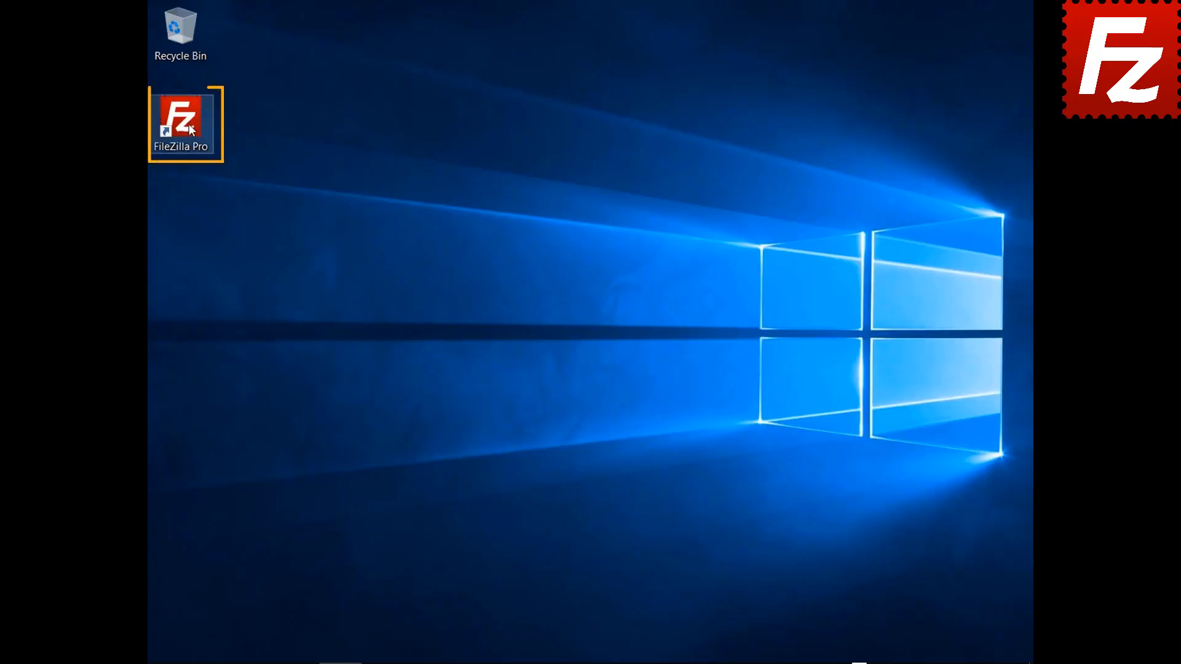
# Relaunch FileZilla Pro, connect to FTP Tutorial, and open Construction Project on both local and remote sides.
pyautogui.doubleClick(188, 124)
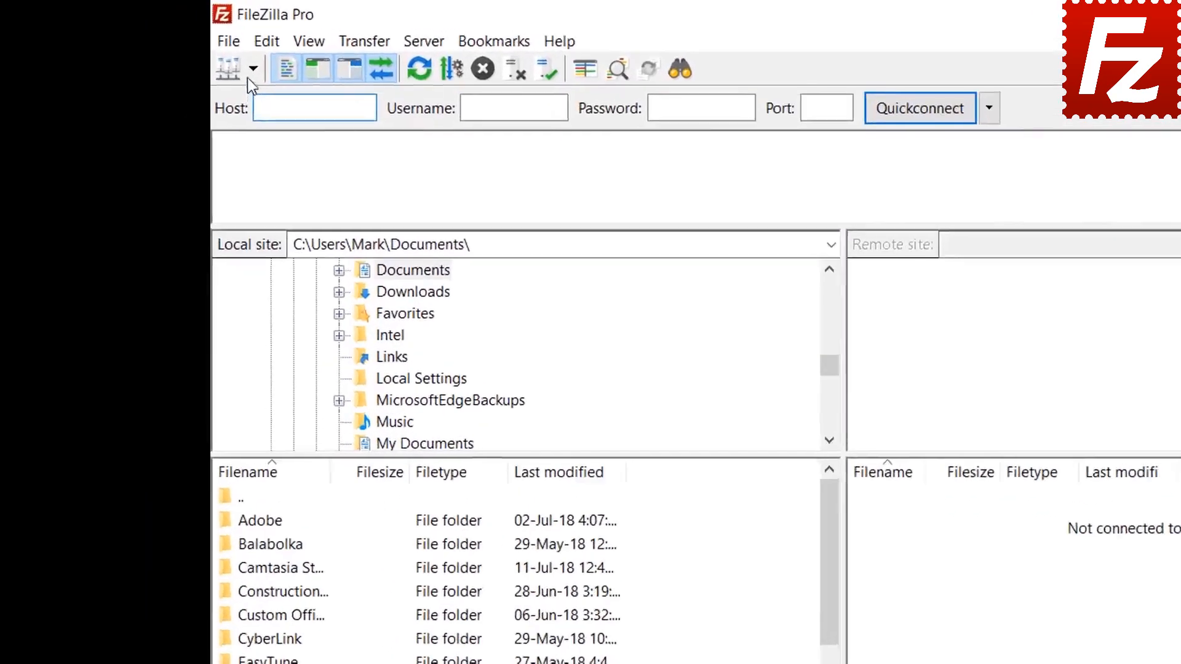
pyautogui.click(177, 48)
pyautogui.click(286, 102)
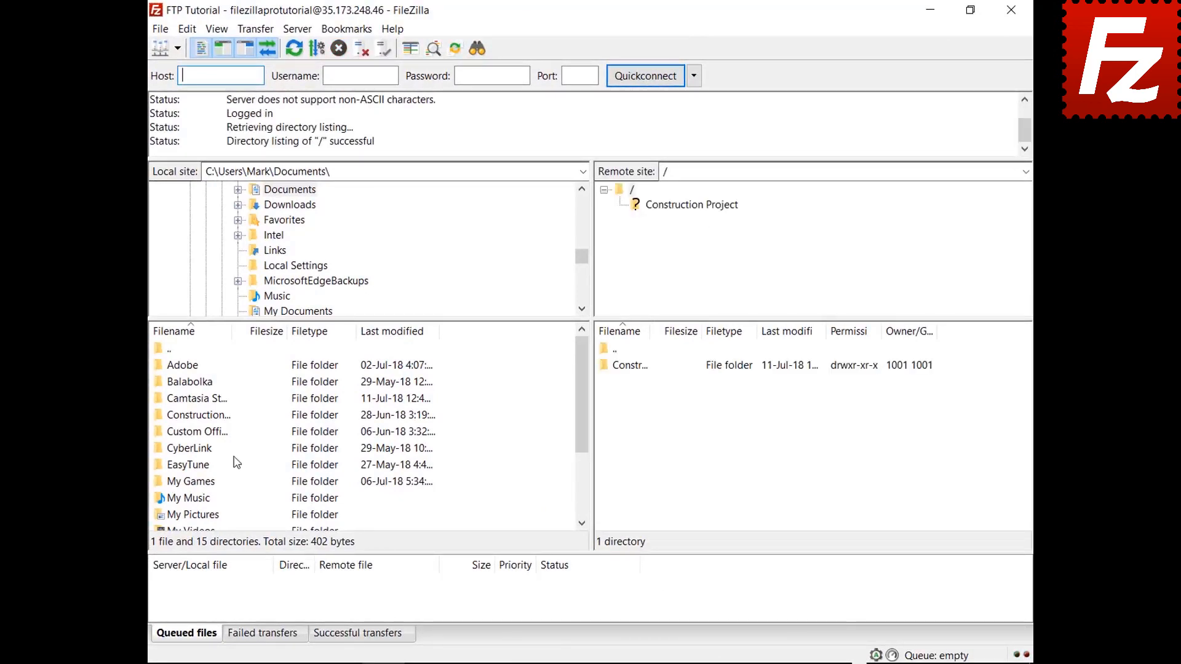
pyautogui.doubleClick(213, 416)
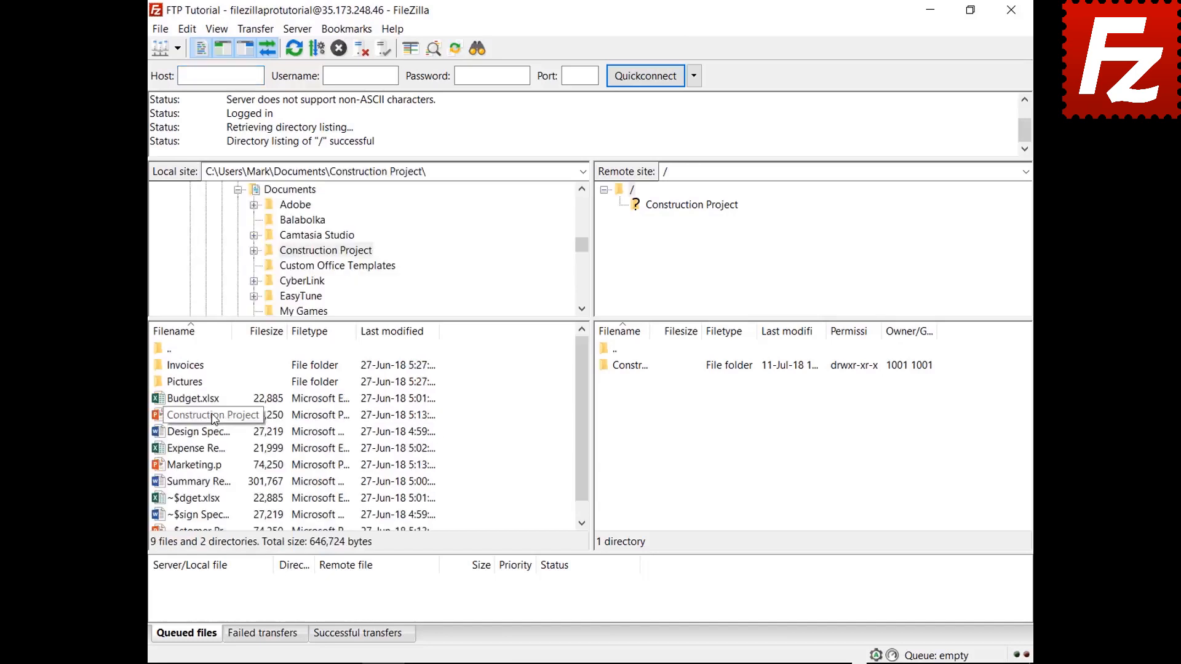
pyautogui.doubleClick(643, 369)
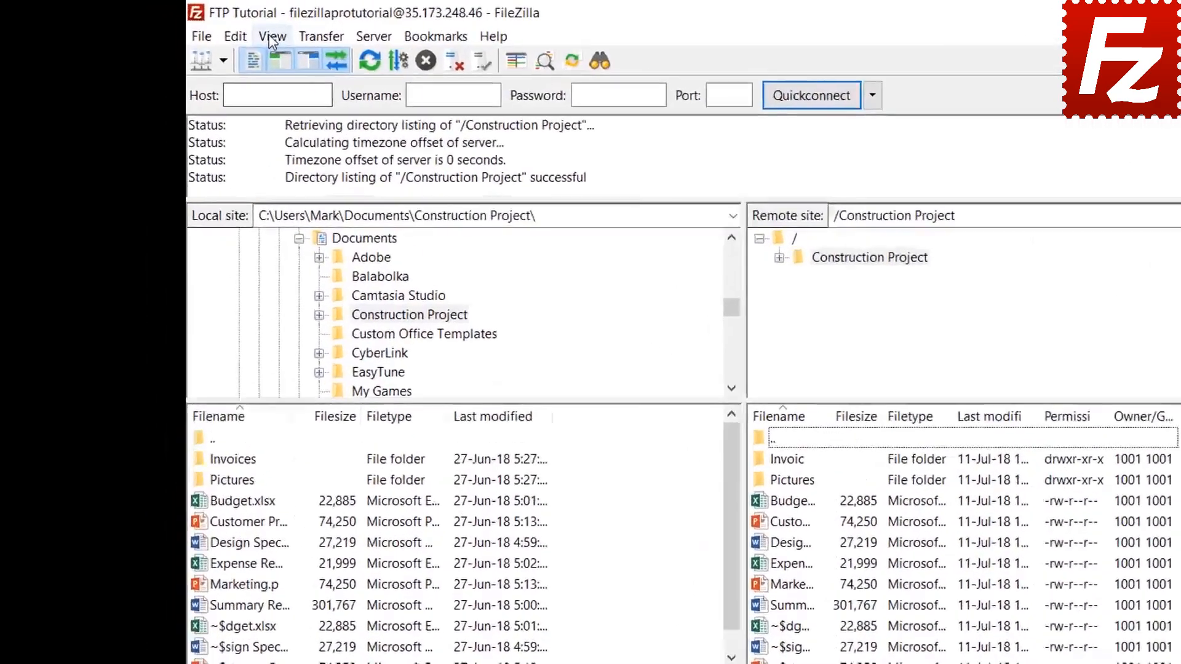
# Open the Directory listing filters dialog and its filter rules editor.
pyautogui.click(217, 29)
pyautogui.click(336, 105)
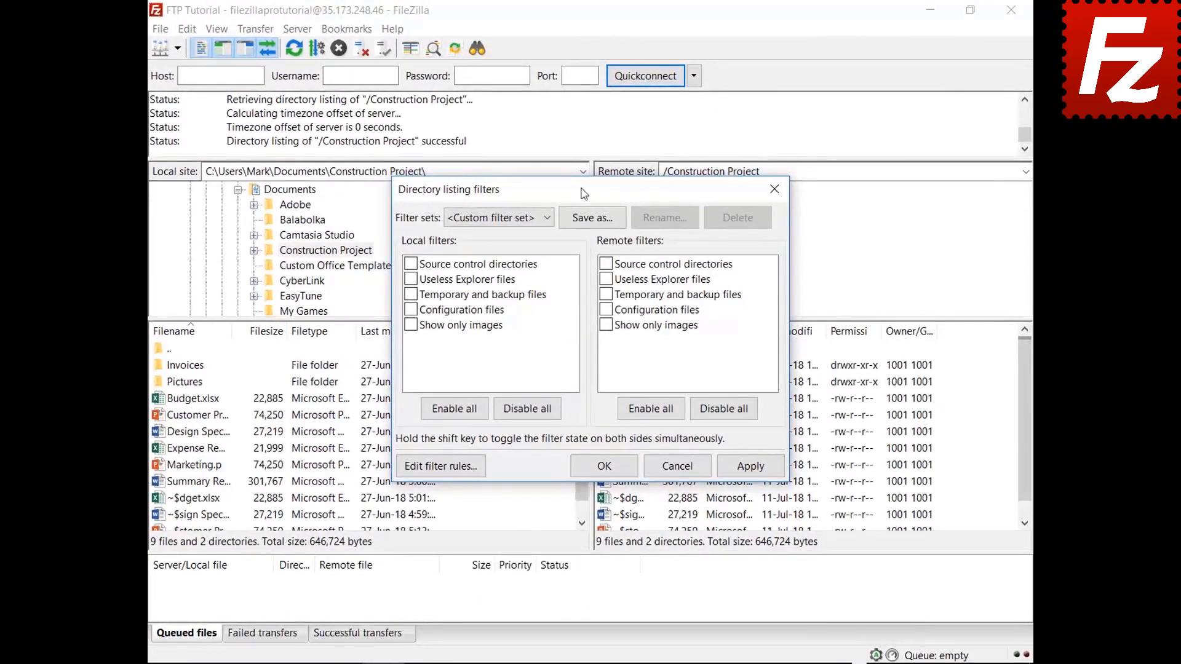
pyautogui.moveTo(581, 189); pyautogui.dragTo(578, 42)
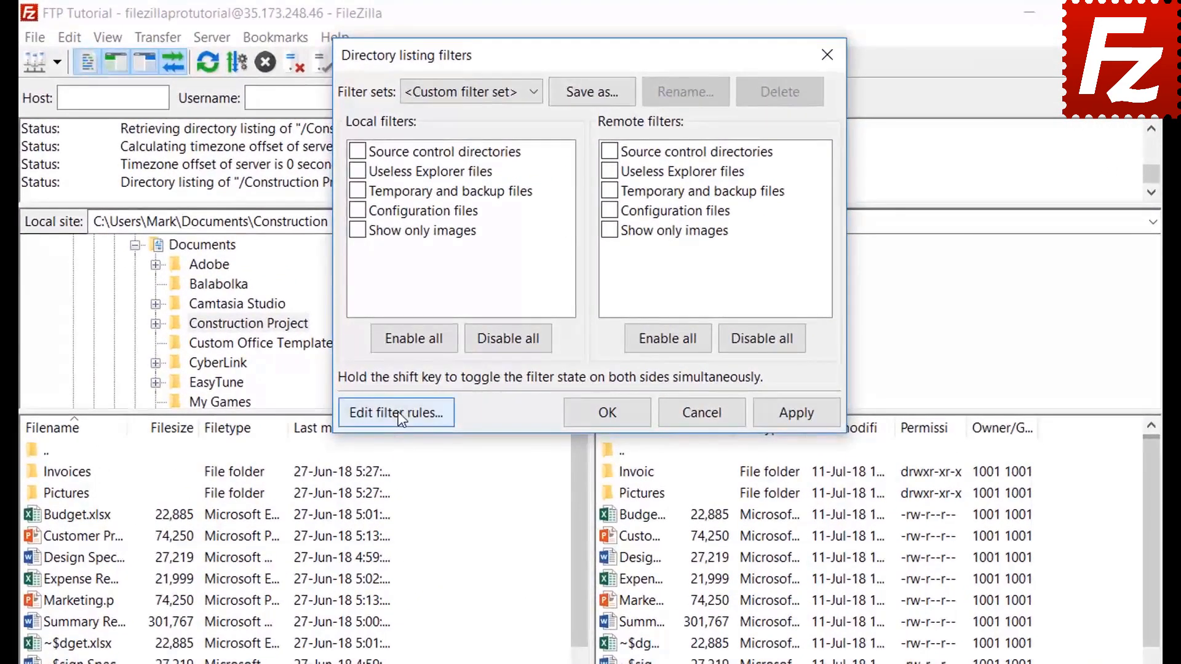
pyautogui.click(440, 320)
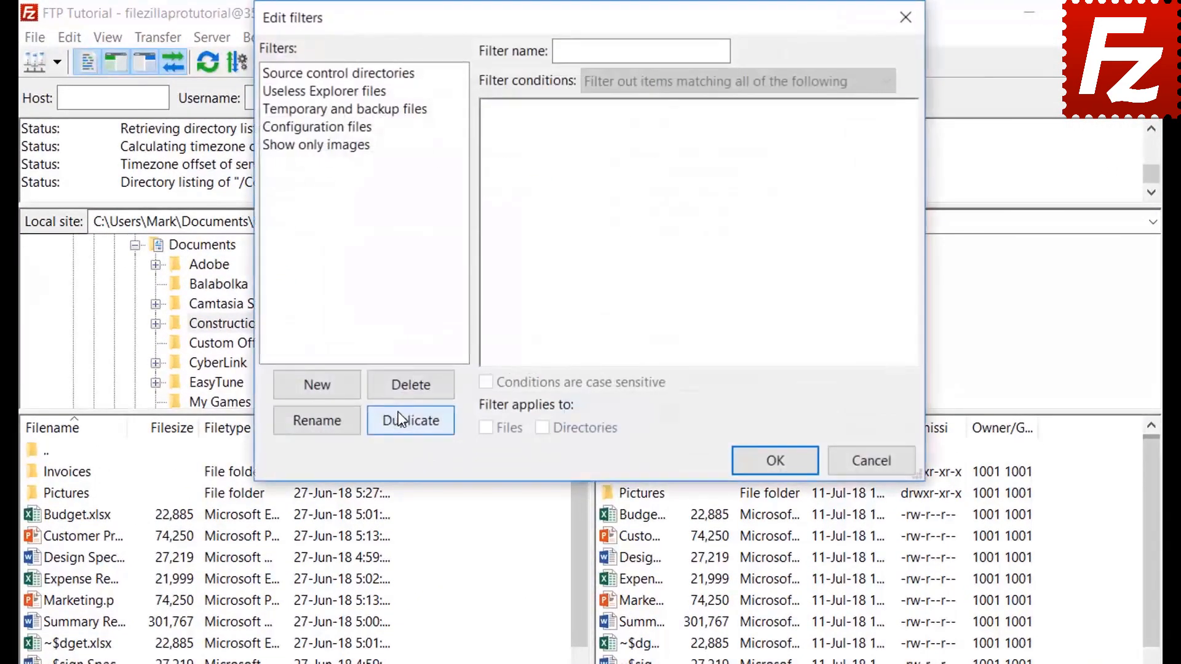
# Create a new filter named 'Microsoft Office Temporaries'.
pyautogui.click(336, 389)
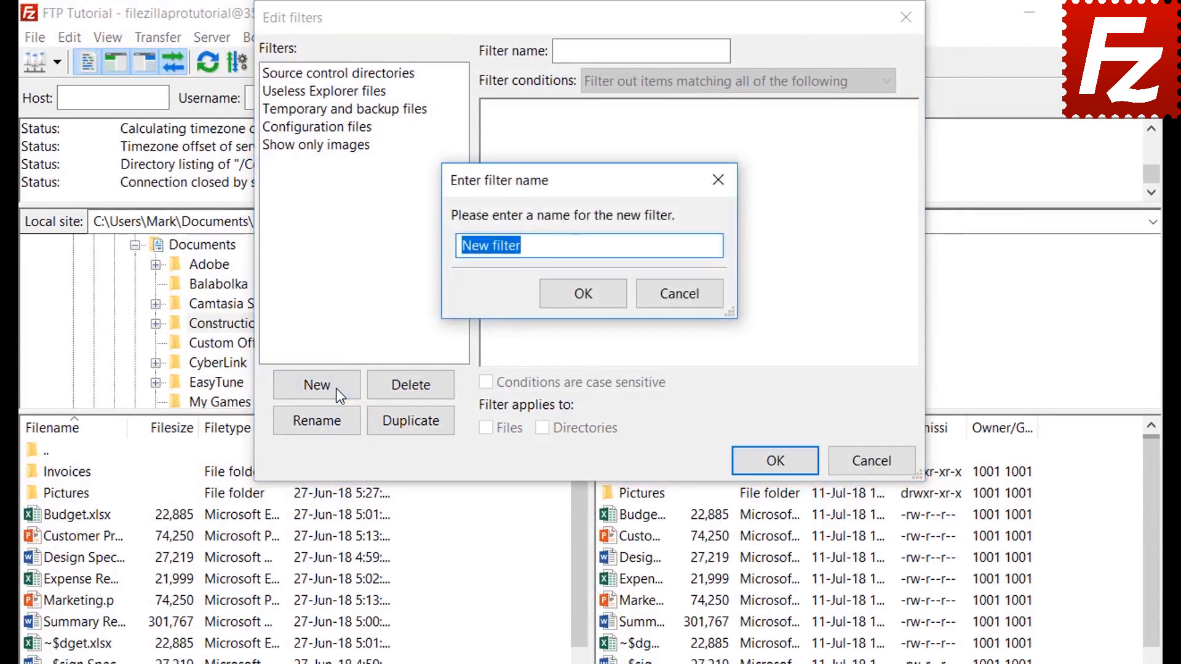
pyautogui.press('BackSpace')
pyautogui.write('Microsof')
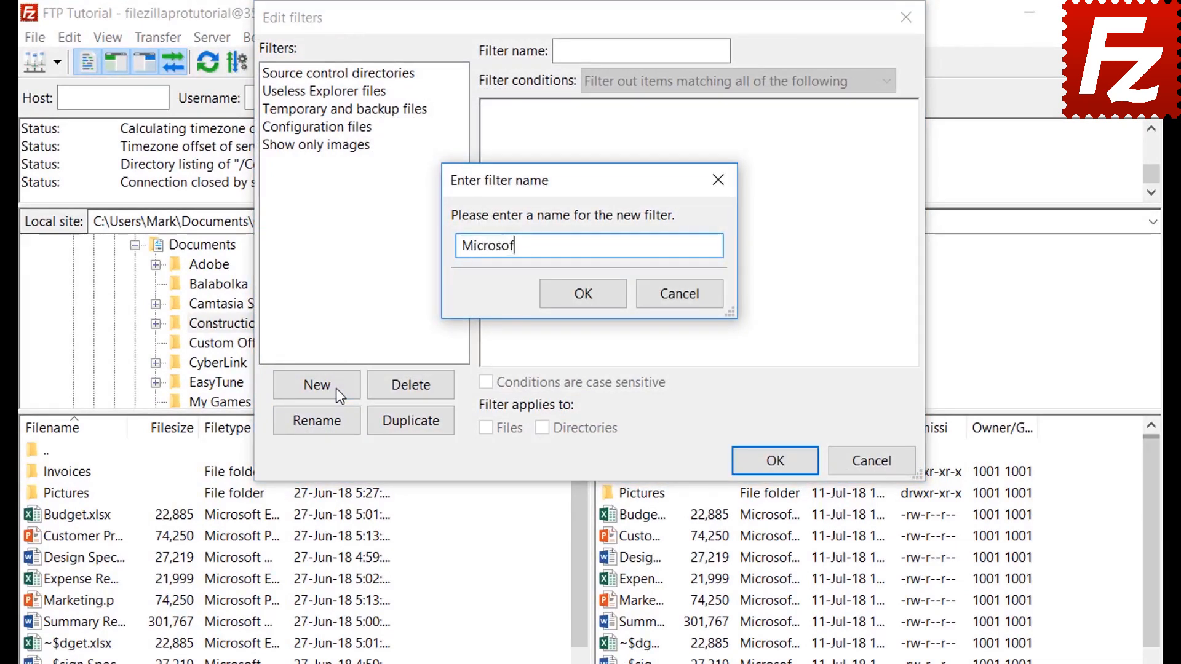
pyautogui.write('t Office Tempo')
pyautogui.write('raries')
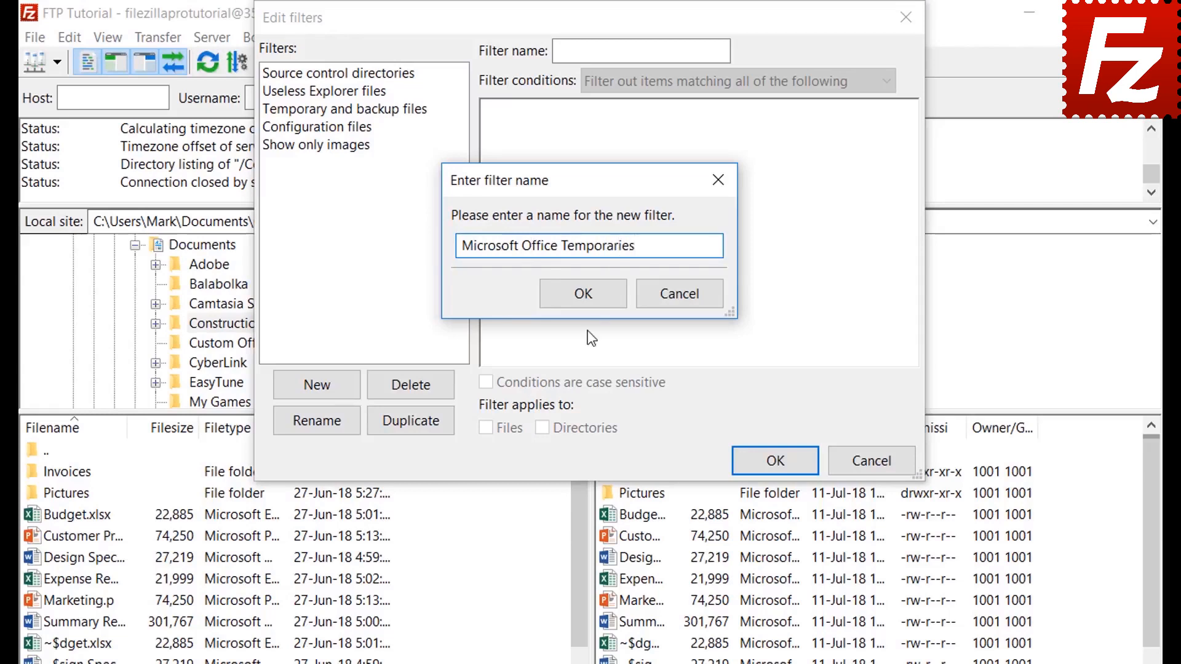
# Confirm the filter name, keep matching all conditions, and look at the file size condition options.
pyautogui.click(585, 294)
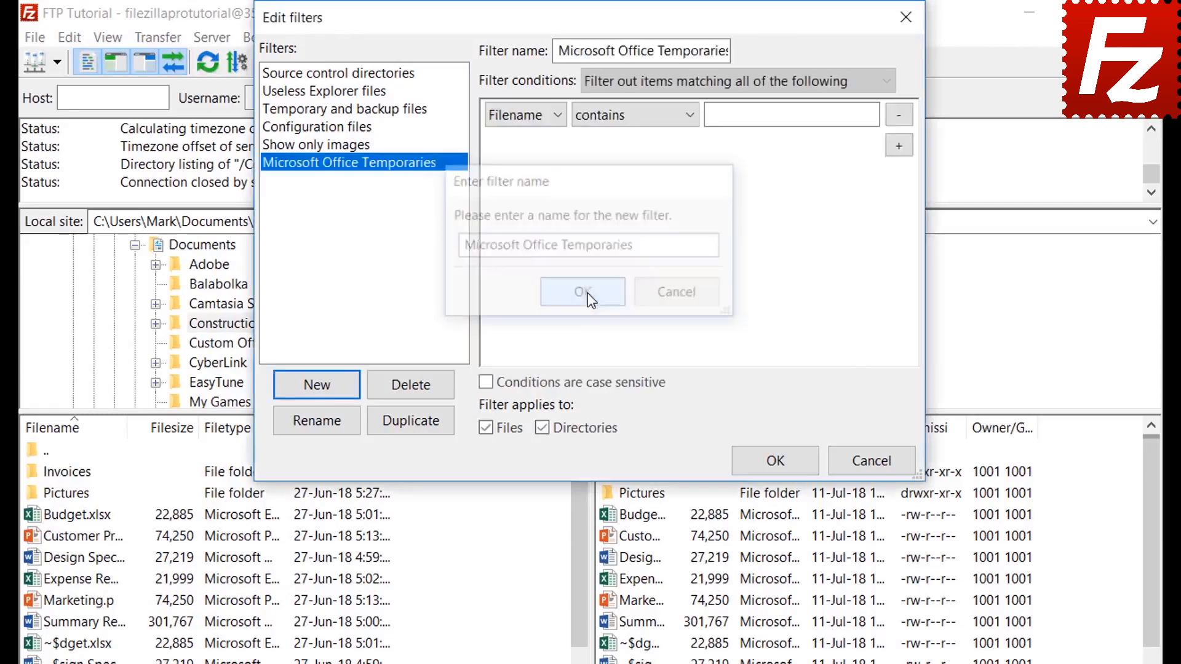
pyautogui.click(647, 80)
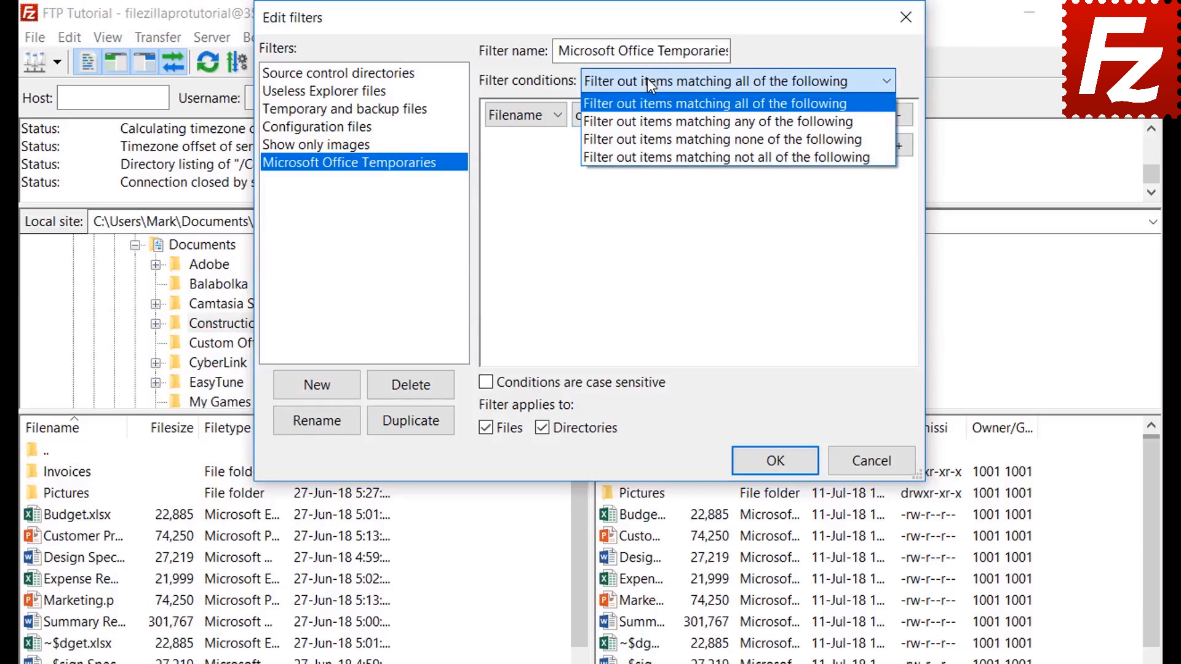
pyautogui.click(647, 80)
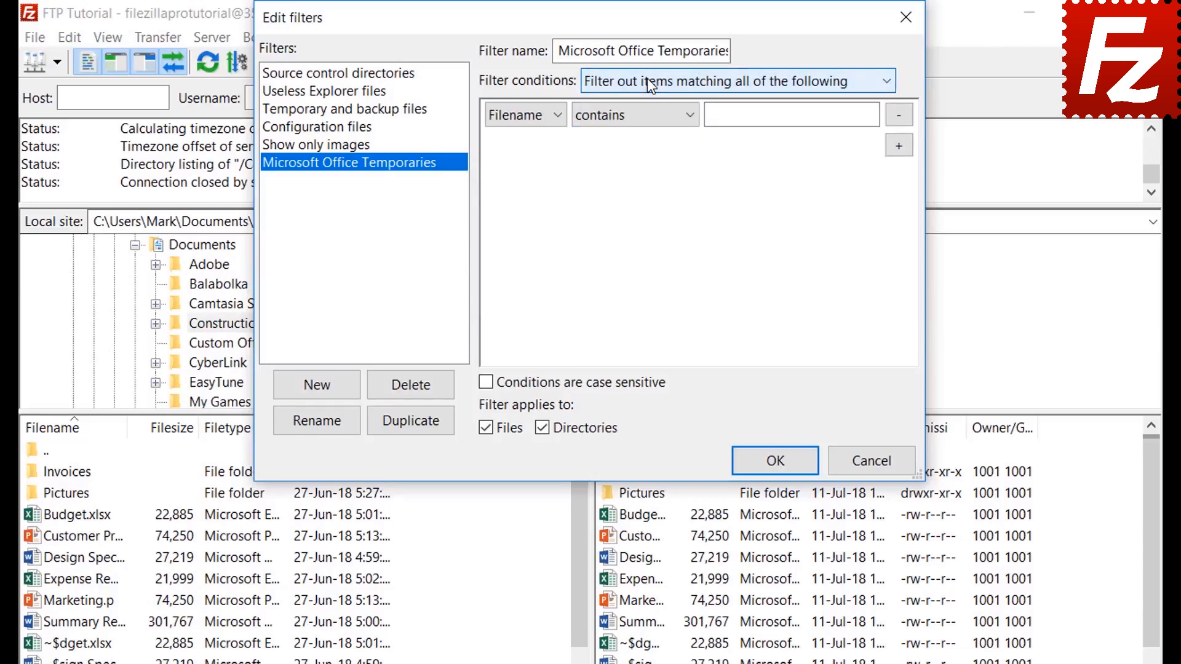
pyautogui.click(524, 115)
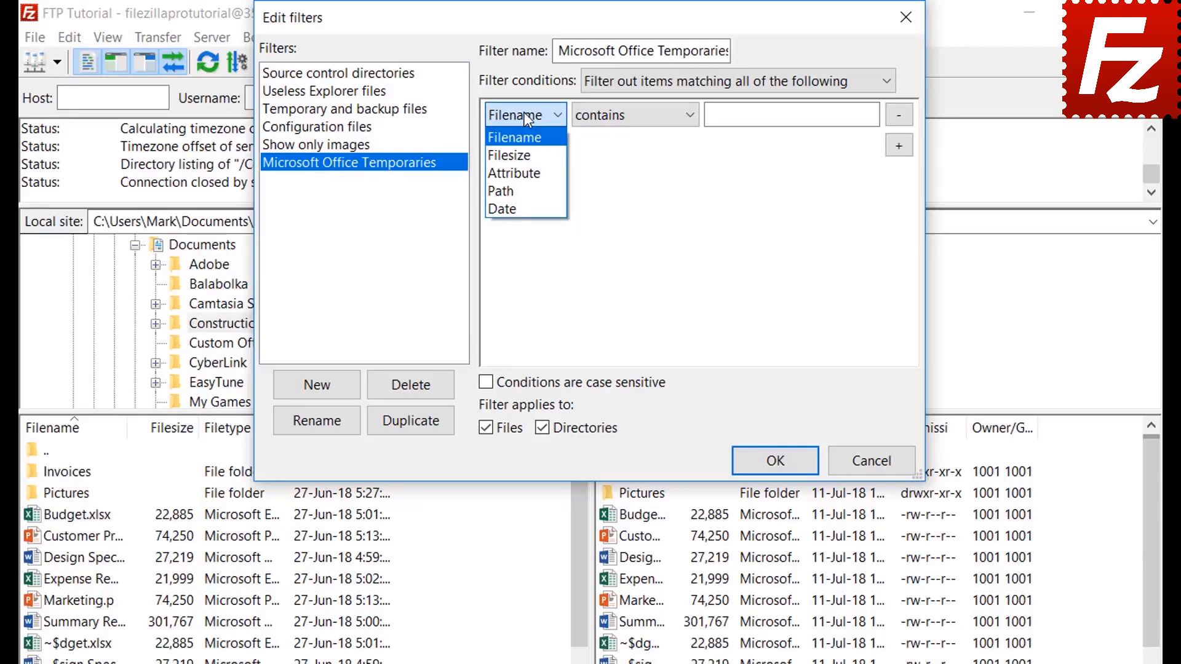
pyautogui.click(526, 155)
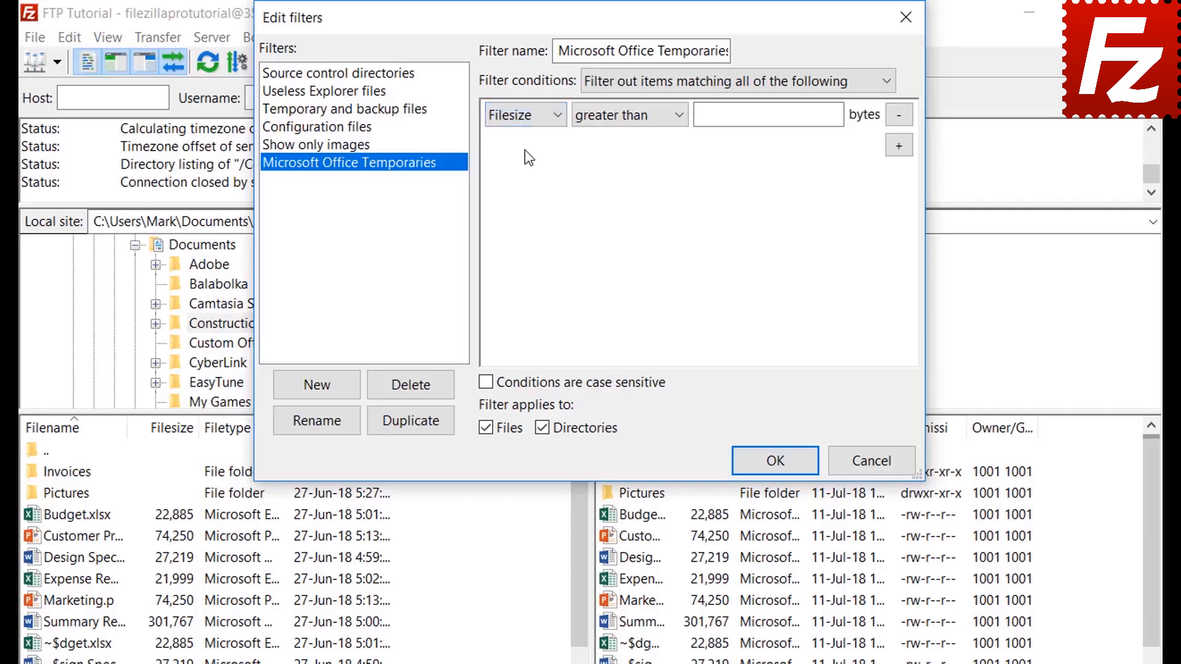
pyautogui.click(618, 118)
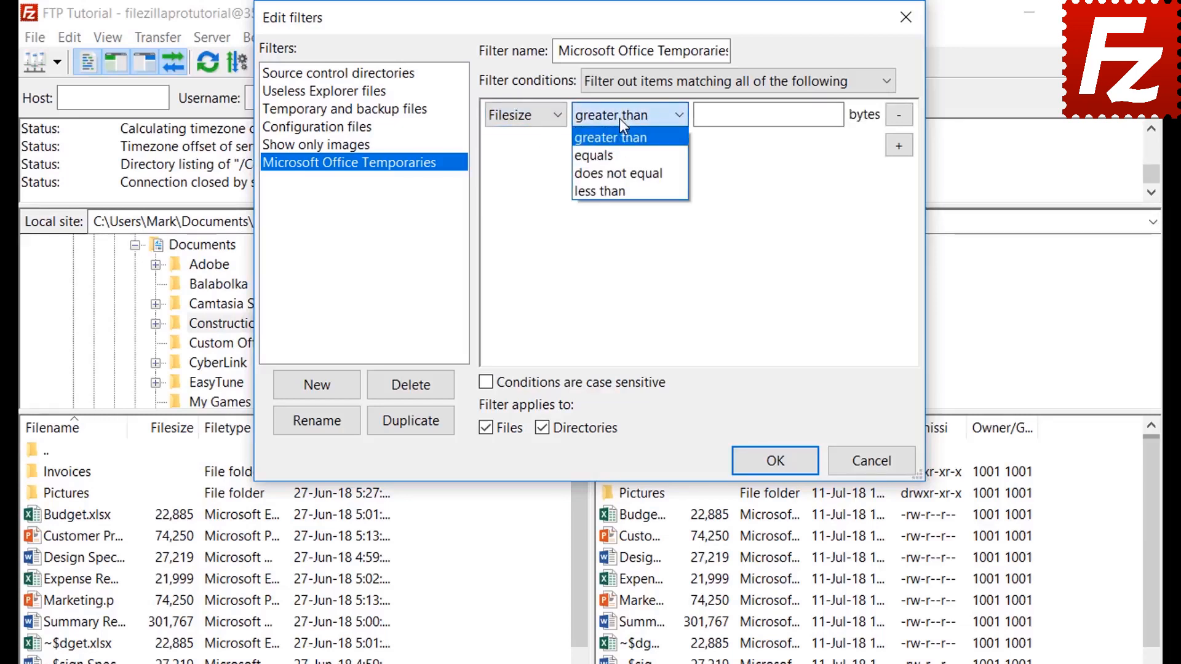
pyautogui.click(619, 118)
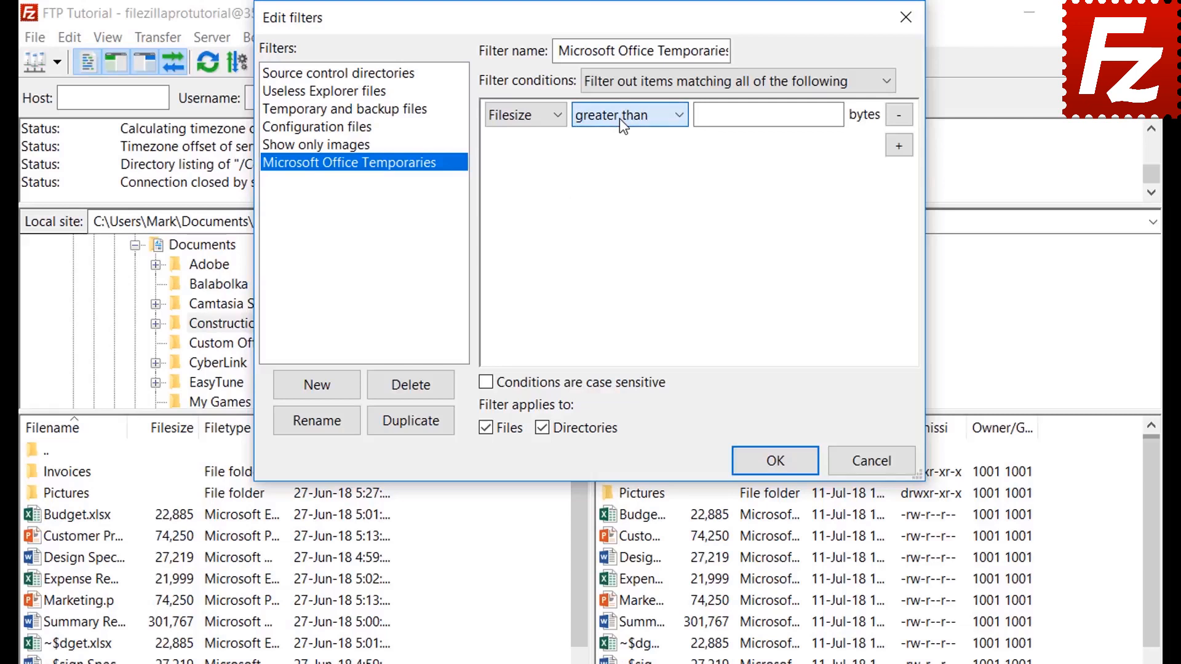
# Try attribute, path and date as the condition property, leaving their default options unchanged.
pyautogui.click(527, 116)
pyautogui.click(526, 170)
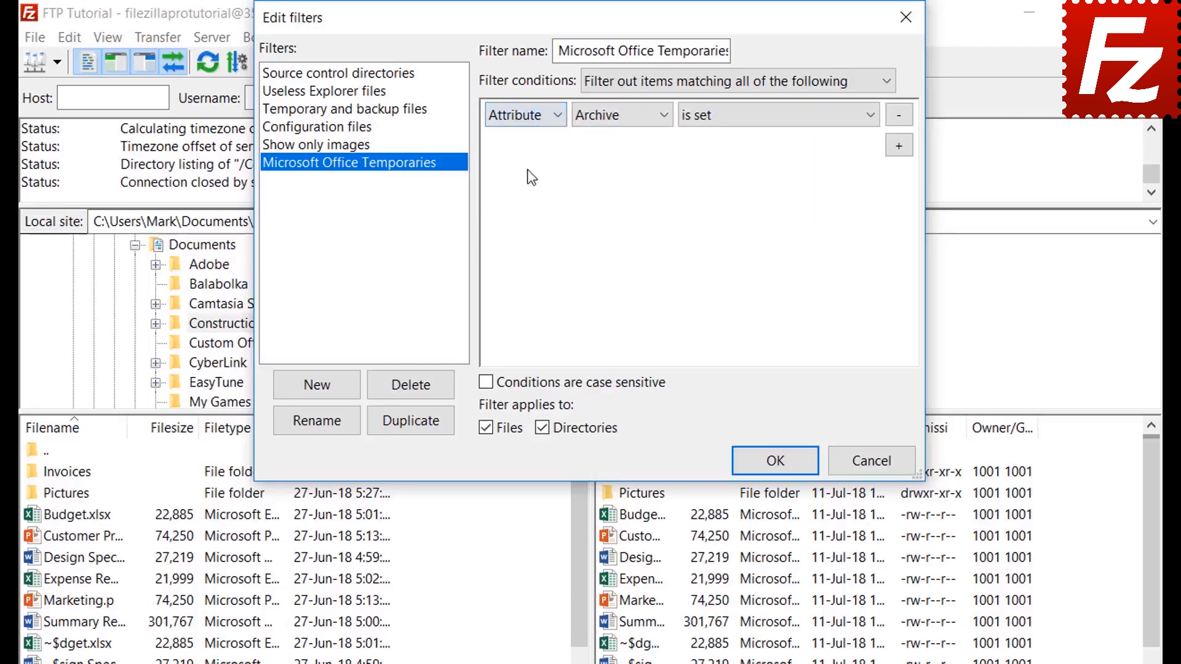
pyautogui.click(608, 119)
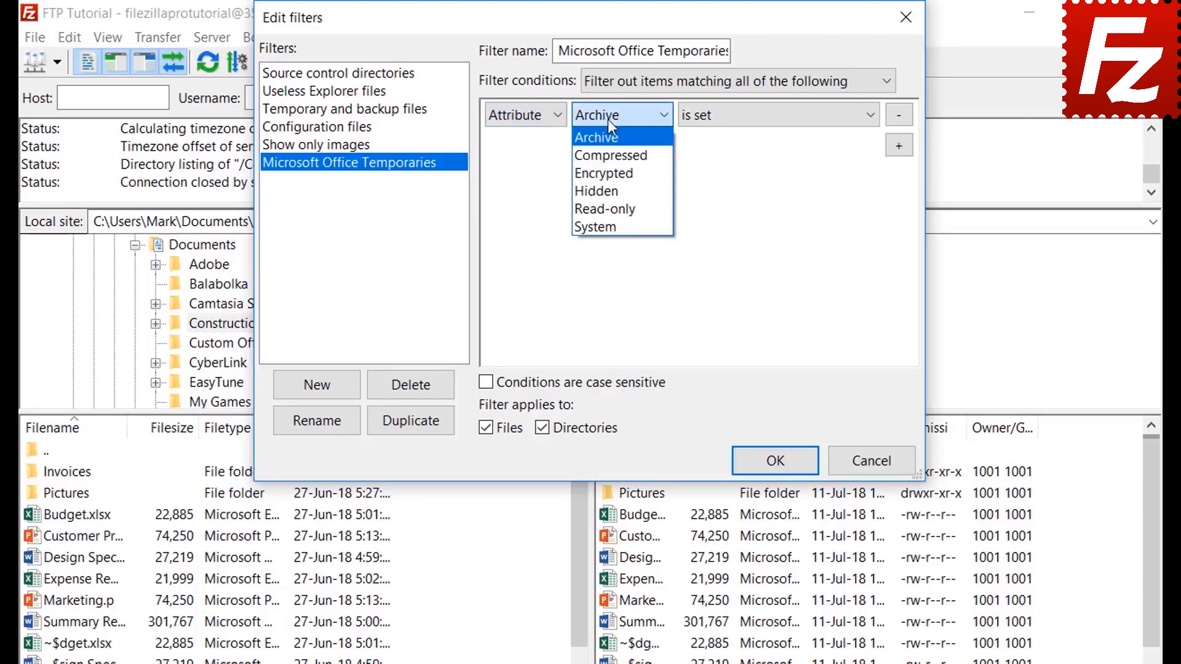
pyautogui.click(608, 119)
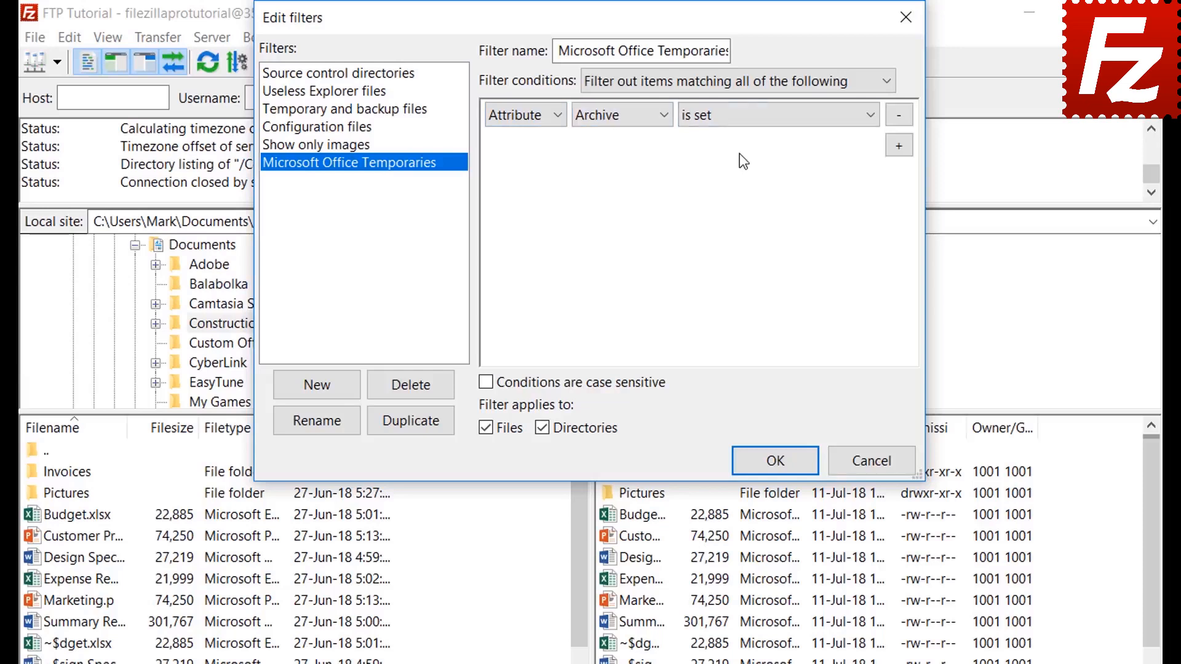
pyautogui.click(735, 119)
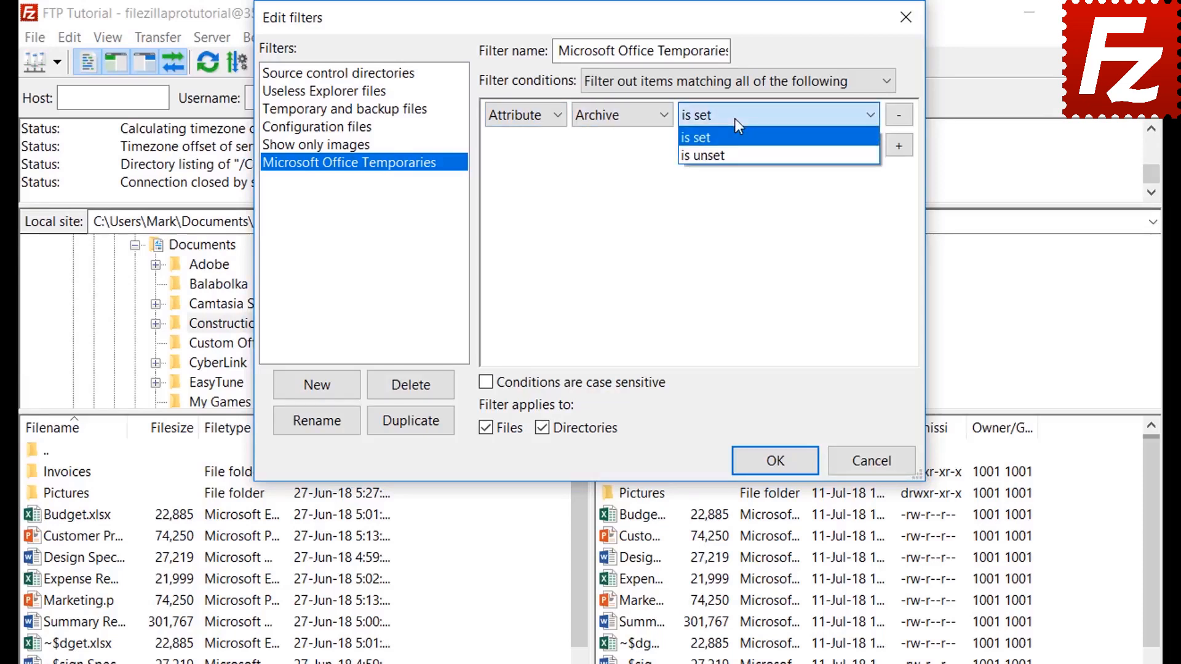
pyautogui.click(736, 121)
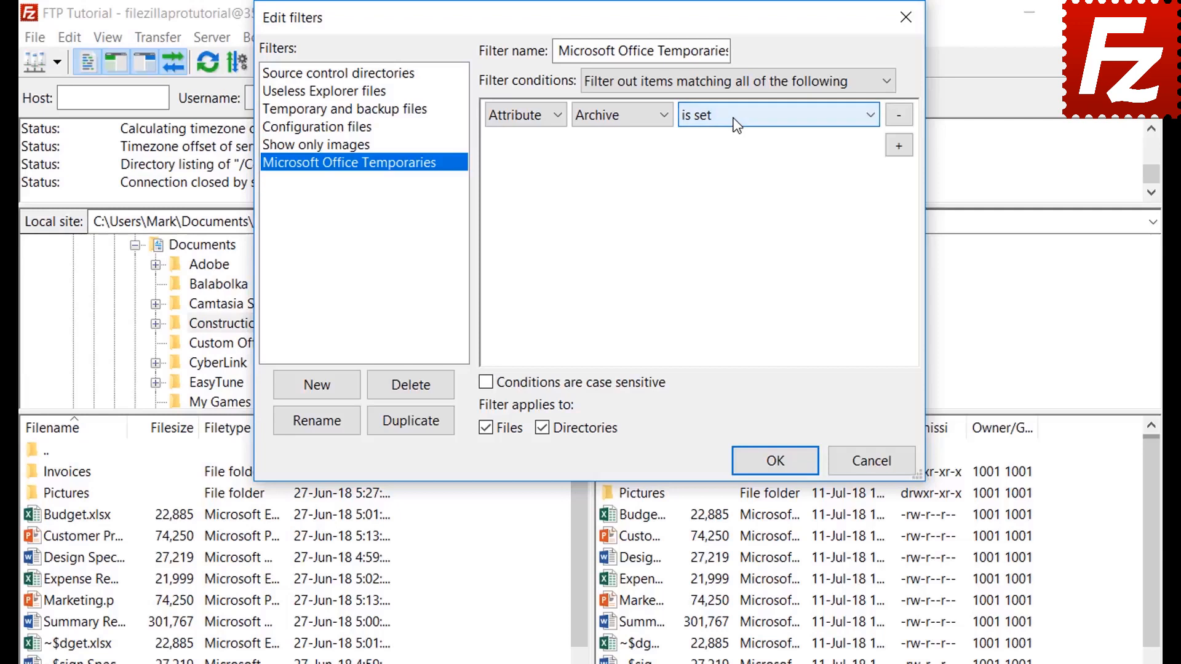
pyautogui.click(521, 120)
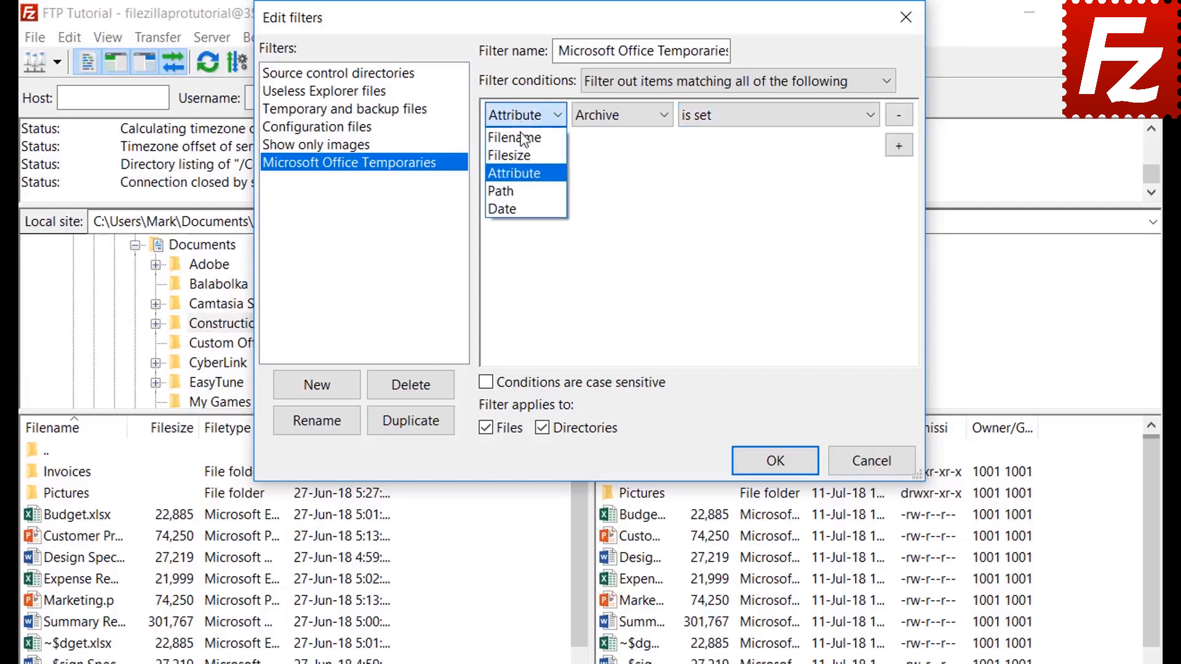
pyautogui.click(526, 190)
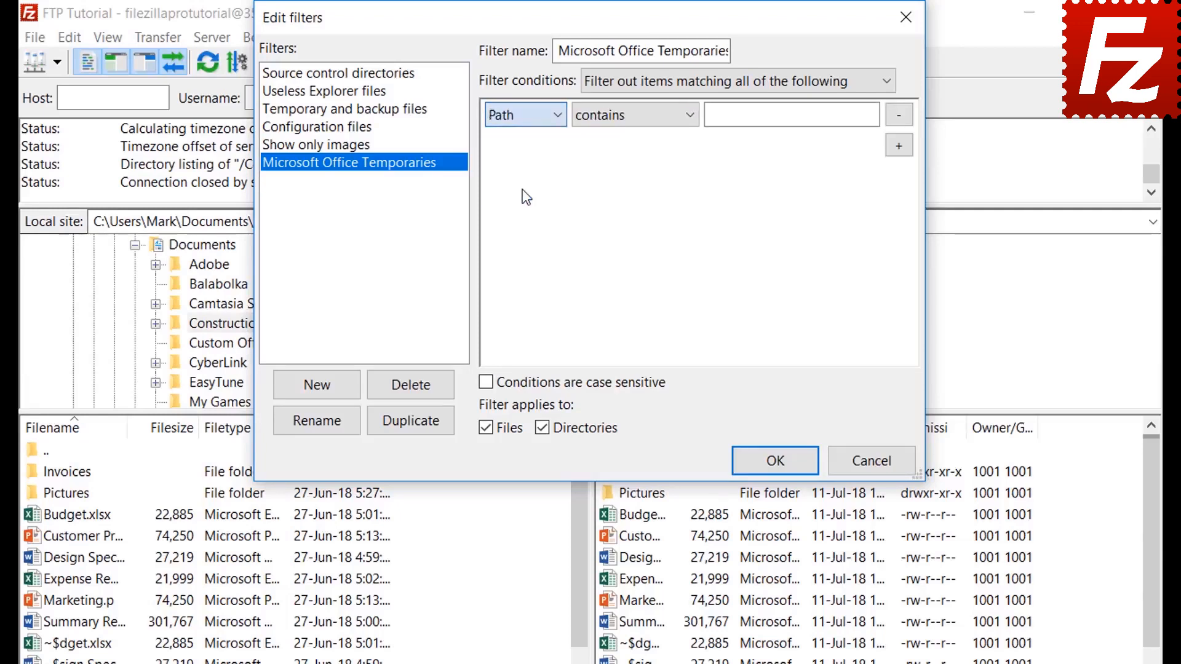
pyautogui.click(624, 120)
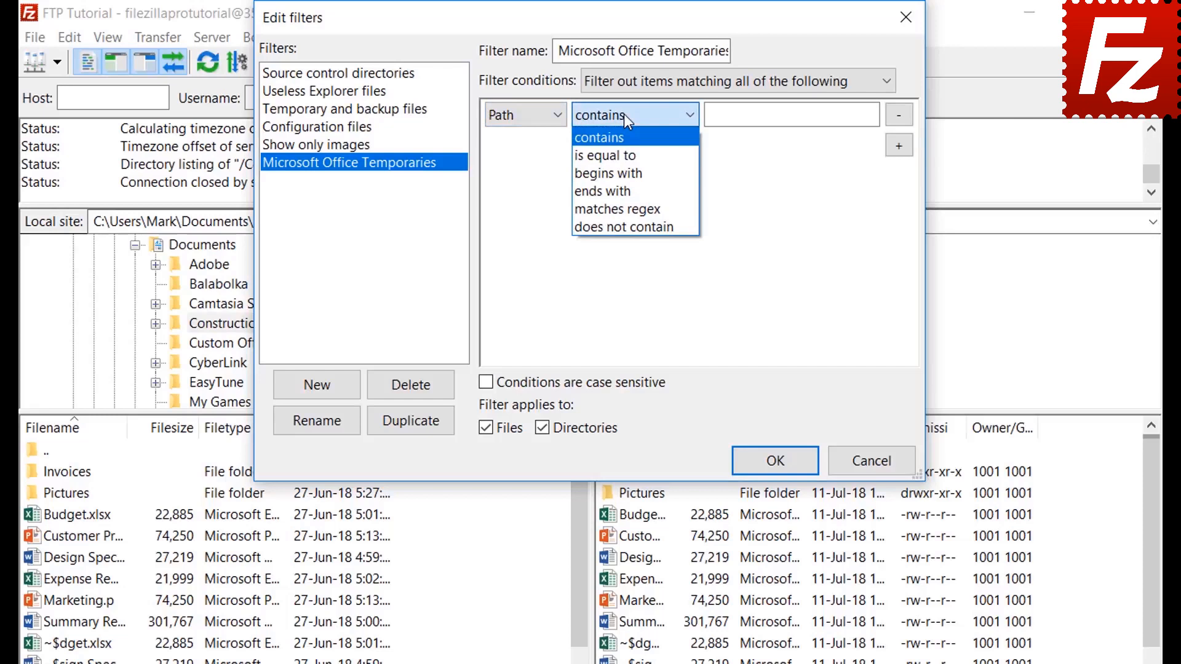
pyautogui.click(624, 113)
pyautogui.click(519, 116)
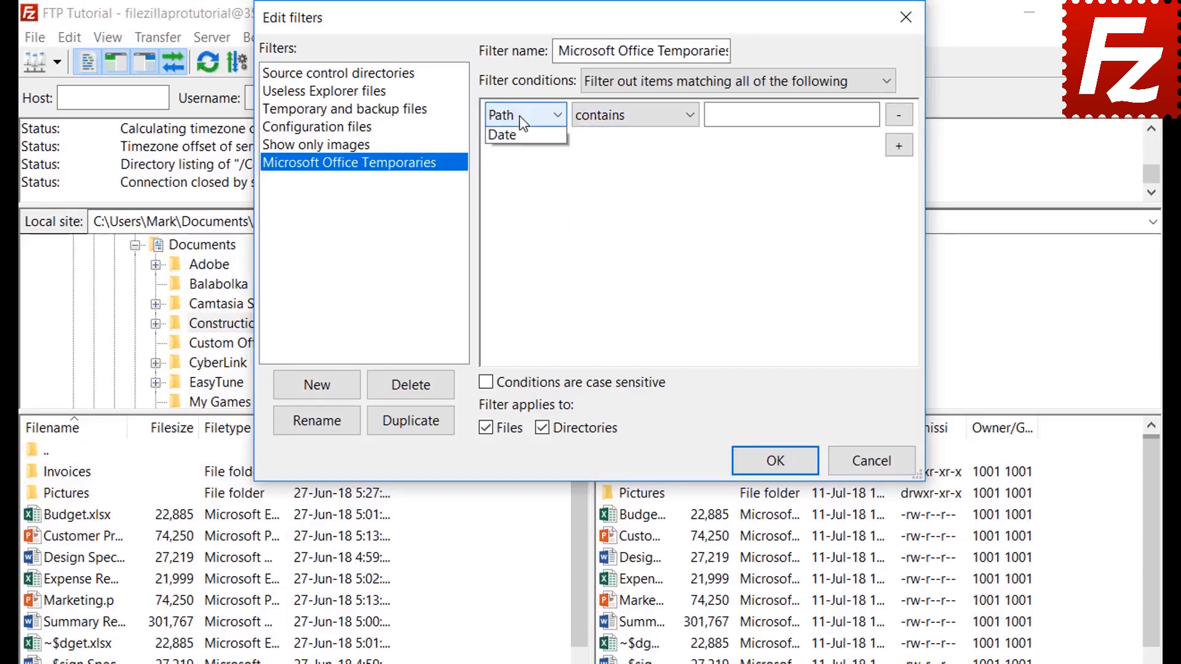
pyautogui.click(518, 205)
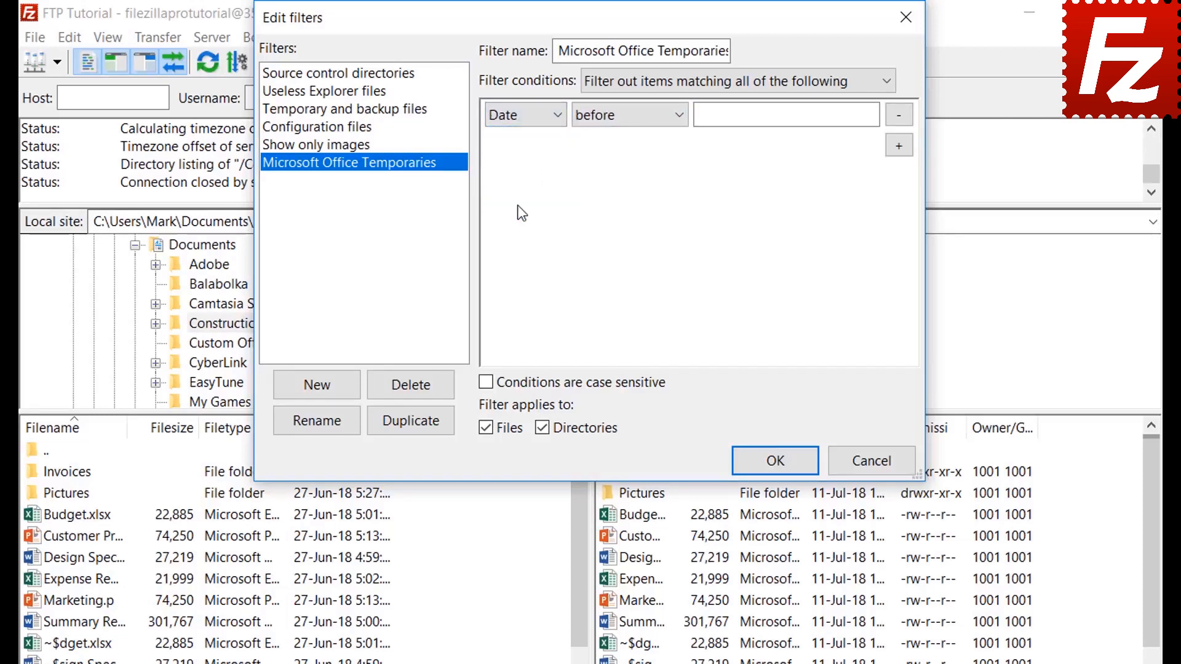
pyautogui.click(625, 117)
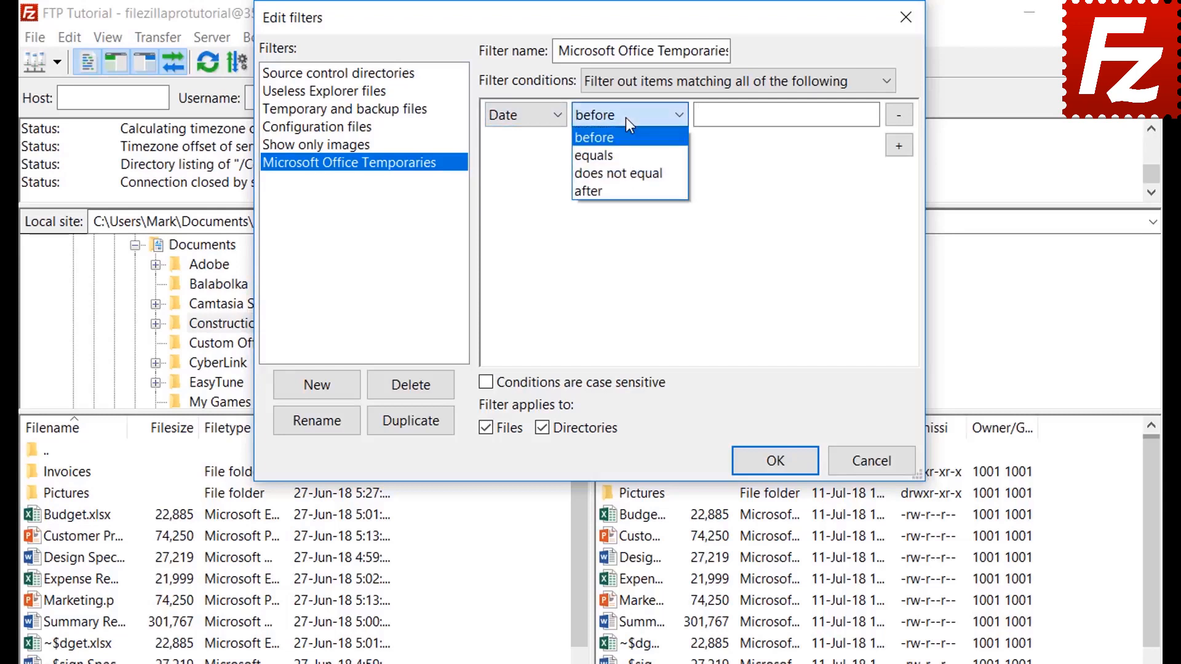
pyautogui.click(626, 117)
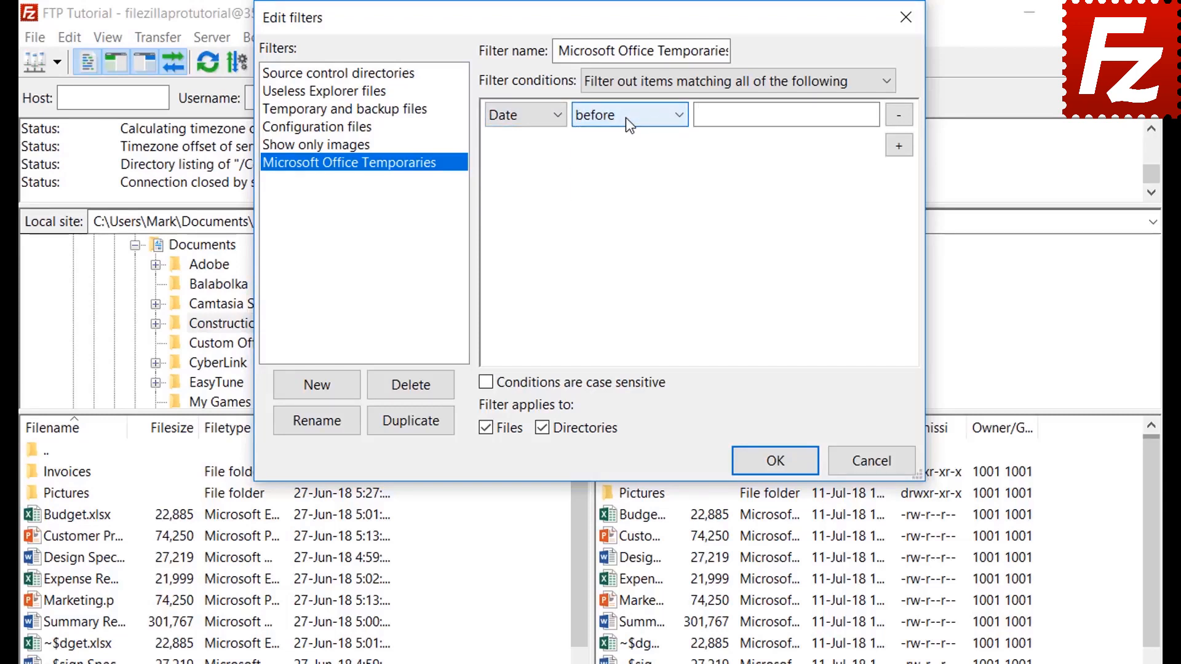
# Set the condition to filename begins with ~$, exclude directories, and confirm the filter rules.
pyautogui.click(515, 119)
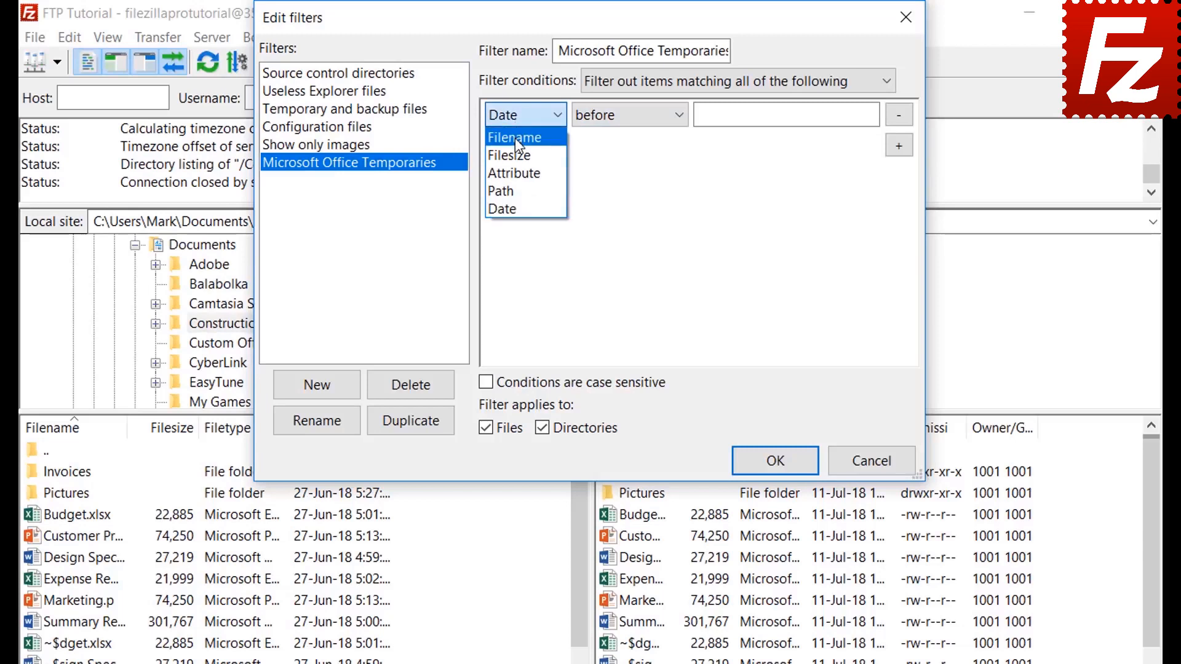
pyautogui.click(515, 138)
pyautogui.click(615, 124)
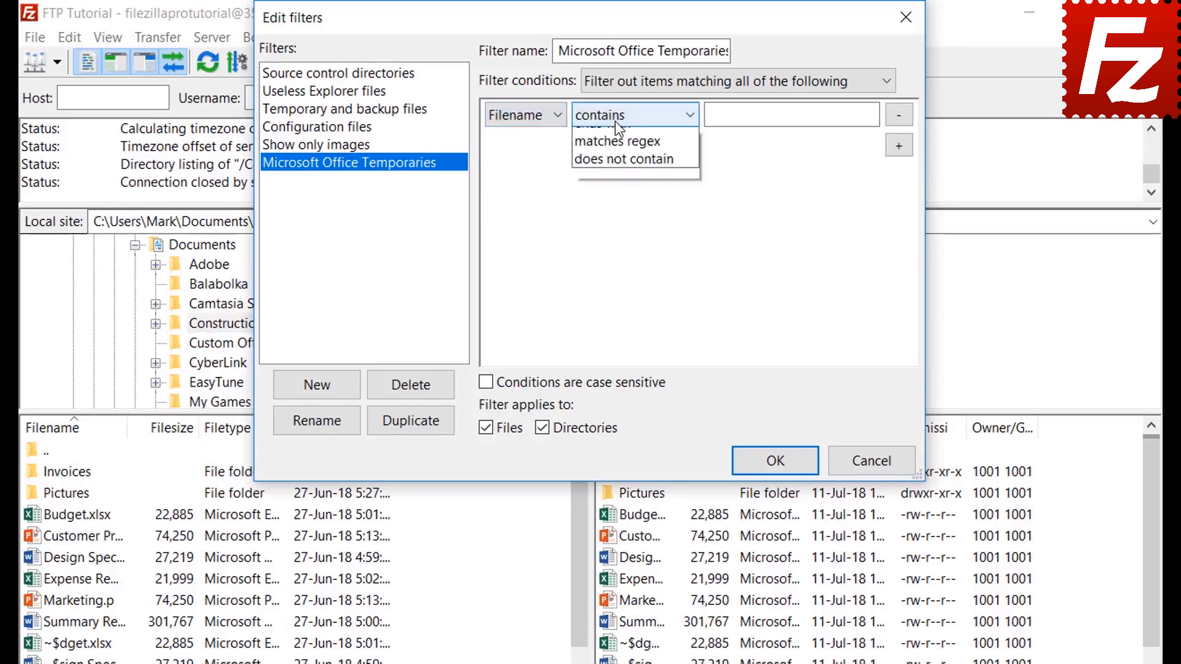
pyautogui.click(618, 172)
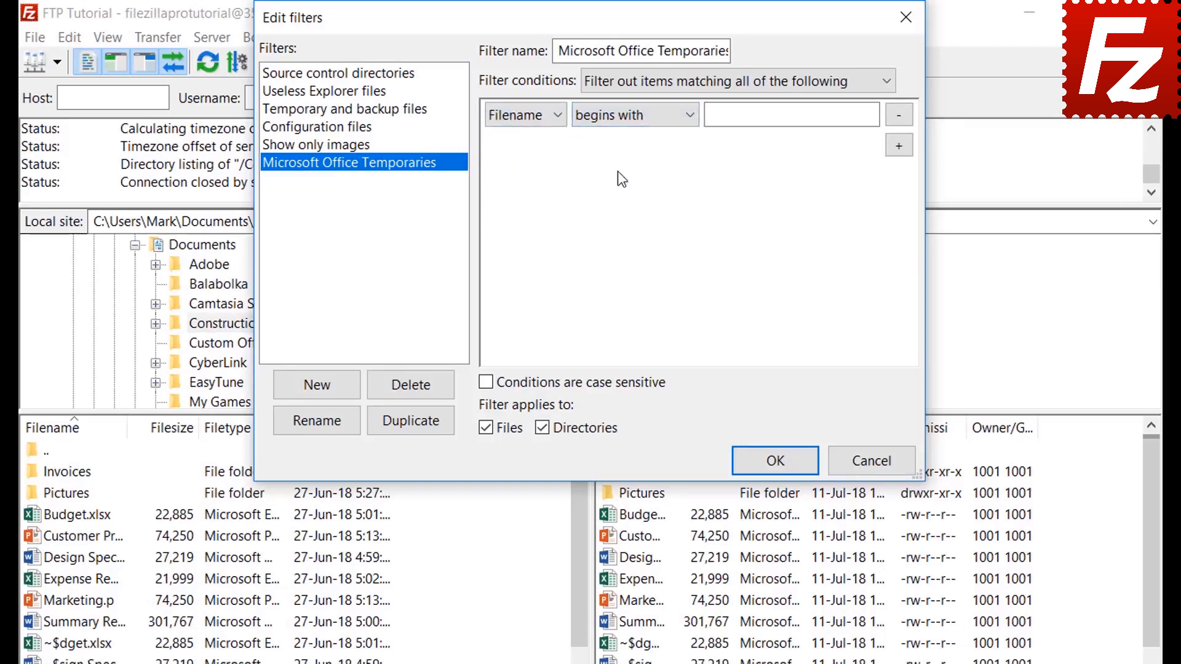
pyautogui.click(729, 118)
pyautogui.write('~$')
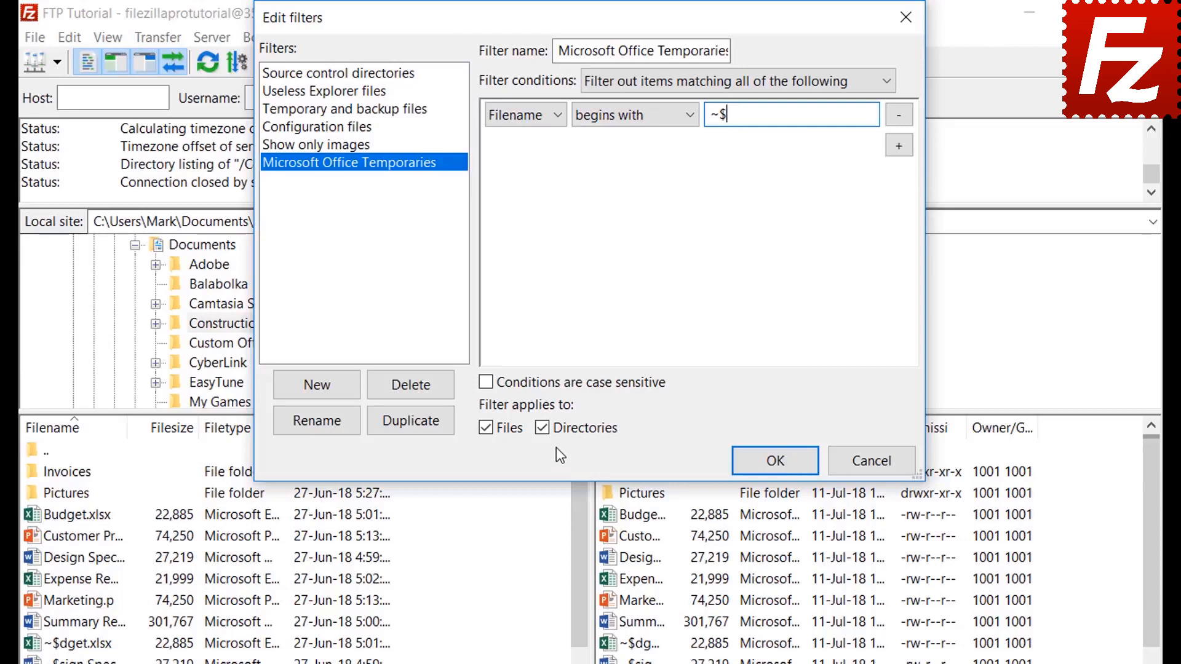
pyautogui.click(543, 428)
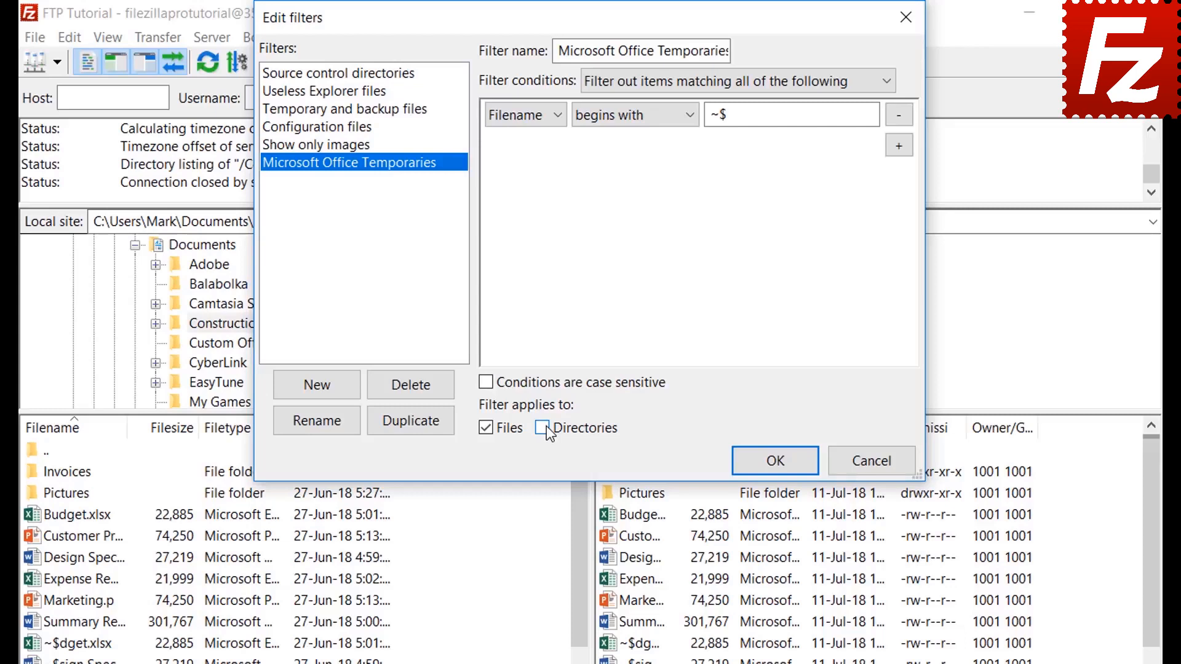
pyautogui.click(775, 466)
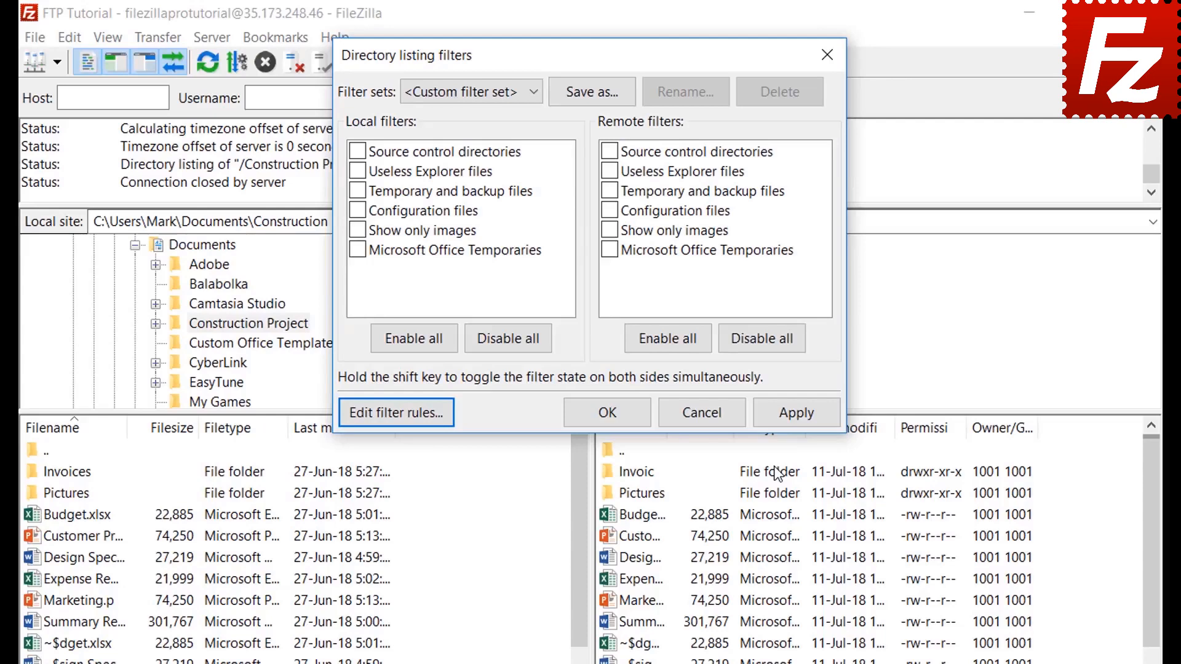
# After trying it locally, apply Microsoft Office Temporaries to the remote listing only, hiding three ~$ files.
pyautogui.click(358, 250)
pyautogui.click(797, 413)
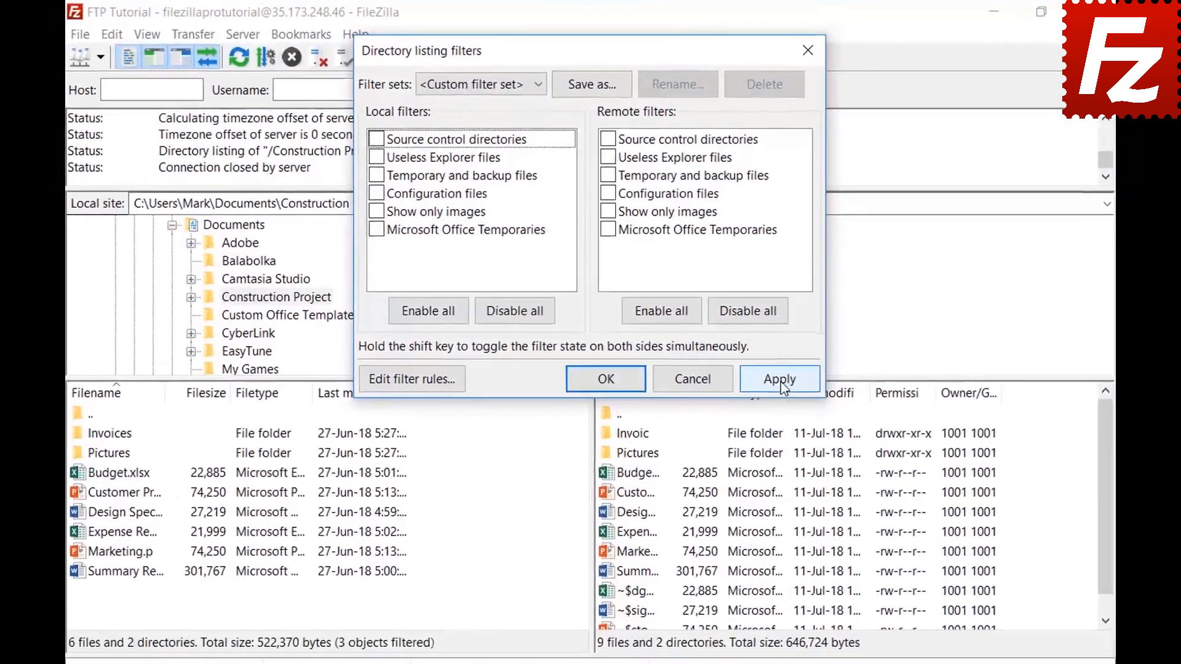
pyautogui.click(790, 403)
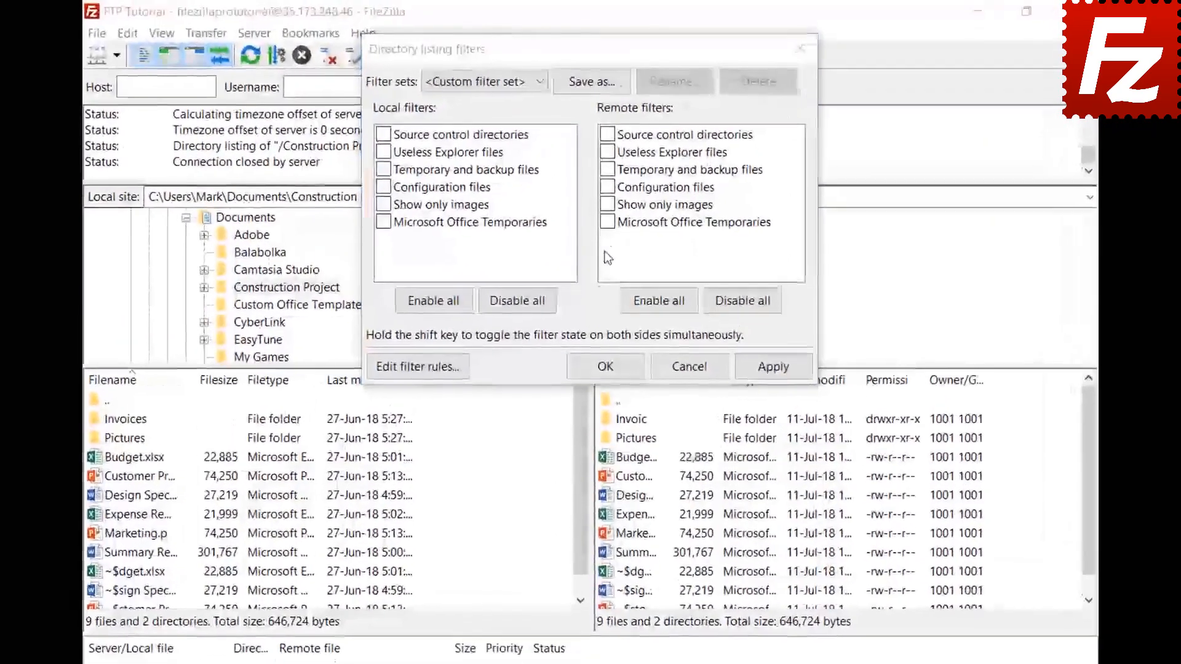
pyautogui.click(605, 197)
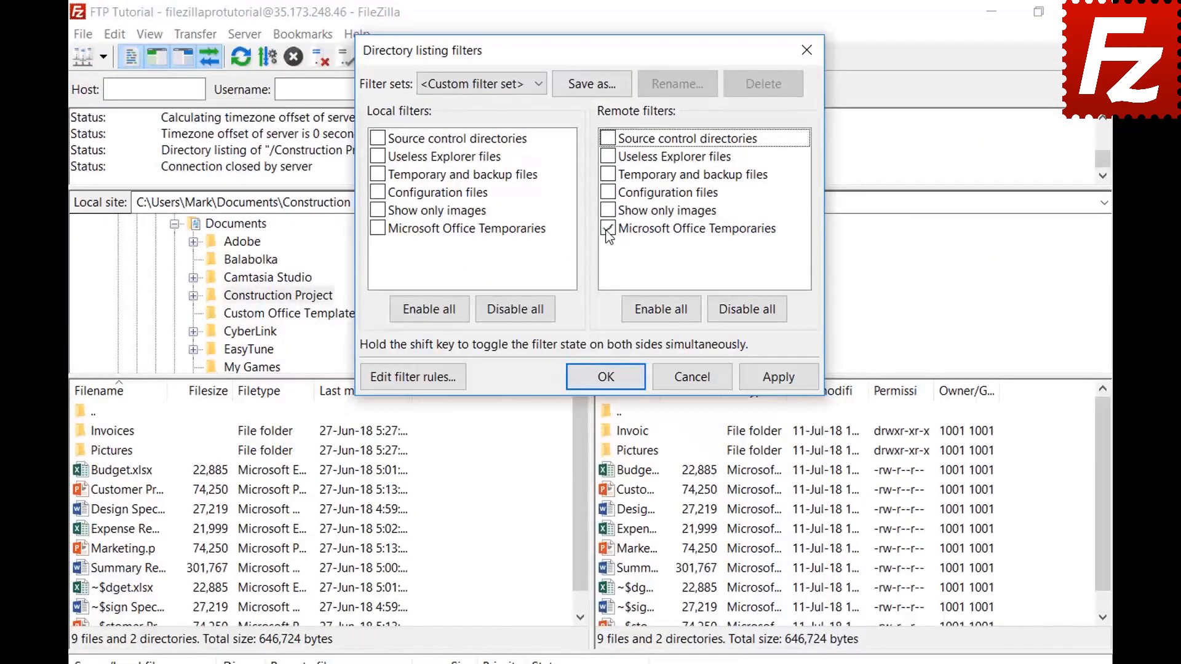
pyautogui.click(778, 381)
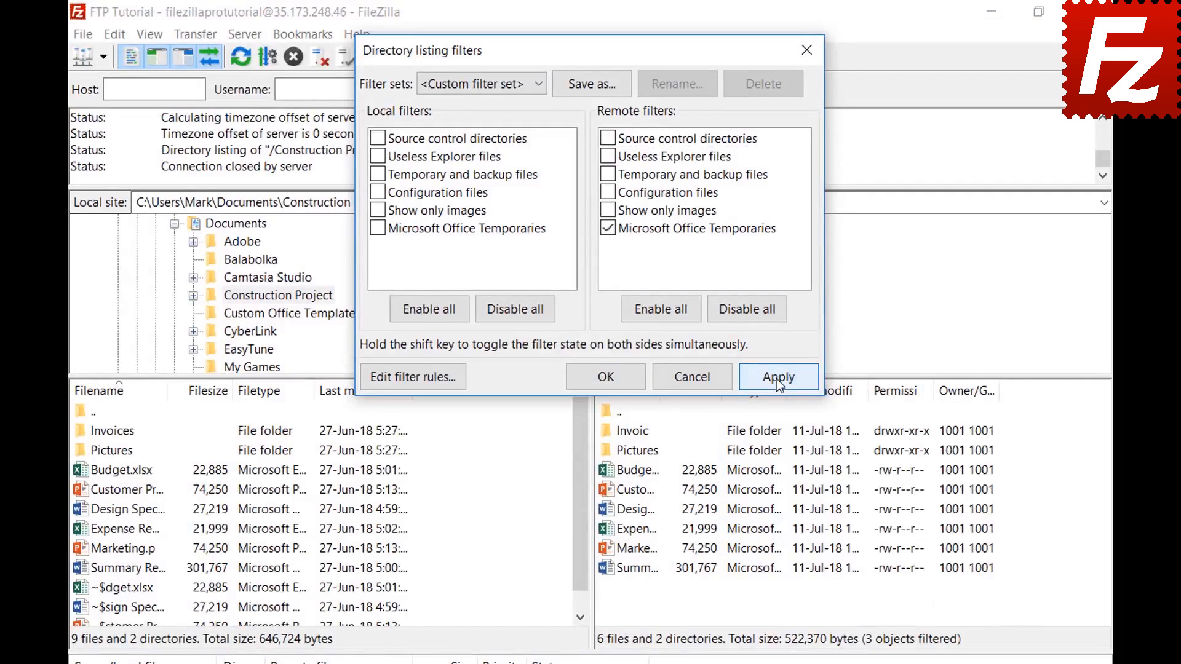
# Save the current filters as a filter set named 'Project' and close the filters dialog.
pyautogui.click(592, 85)
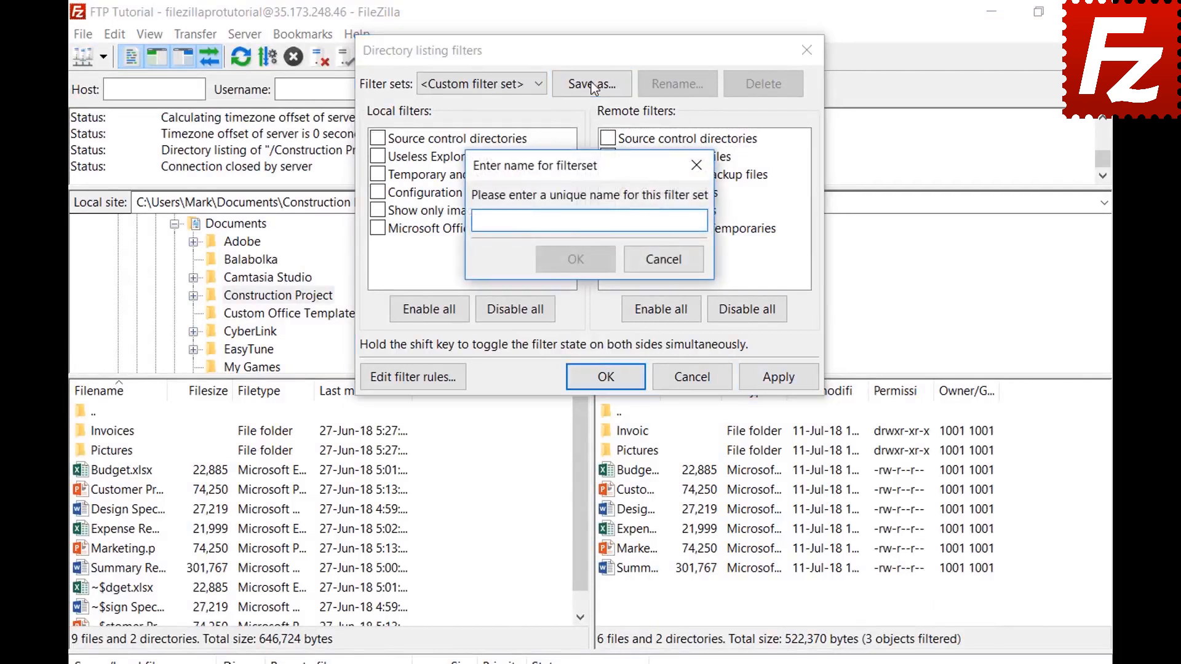
pyautogui.write('Project')
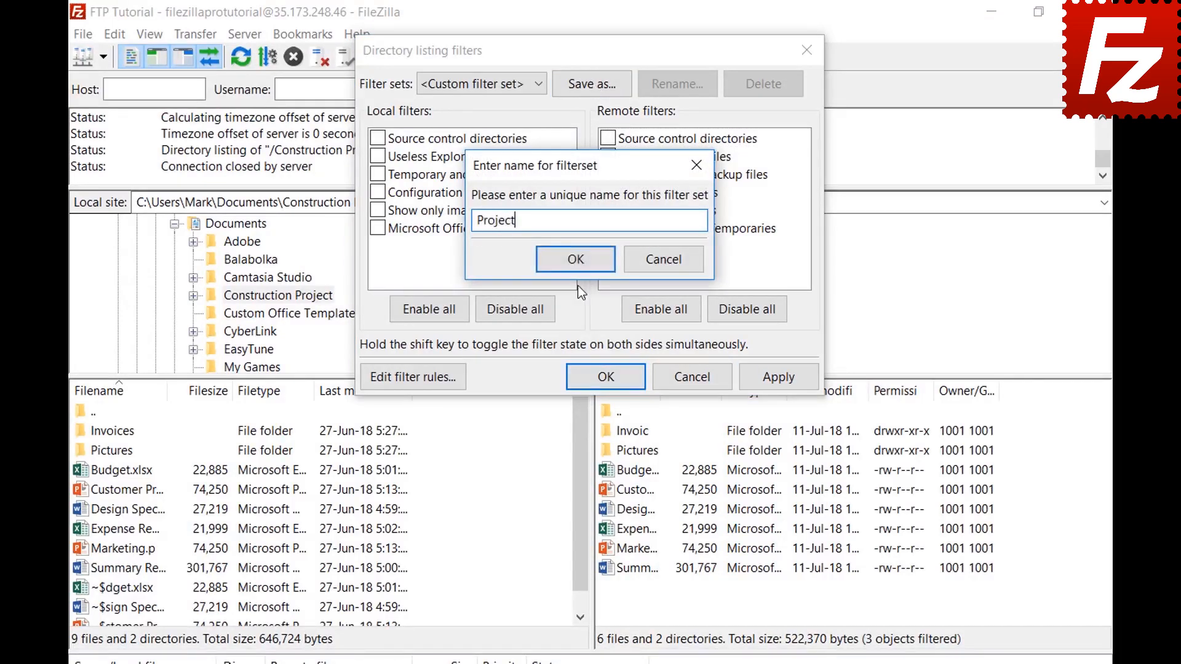
pyautogui.click(577, 259)
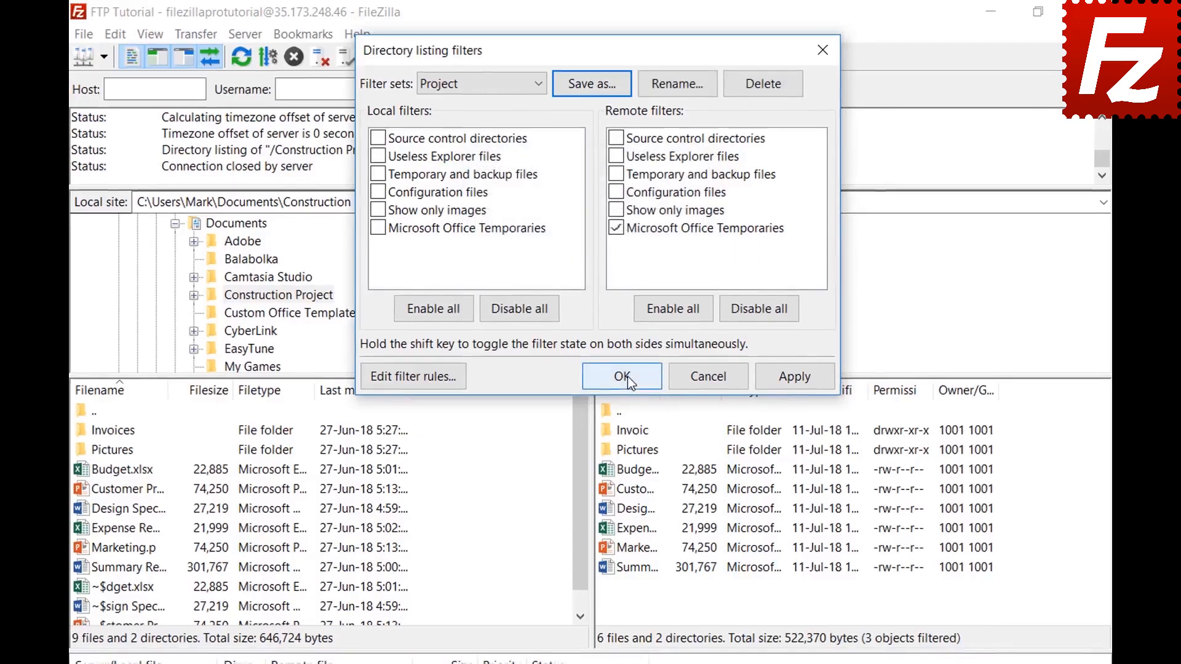
pyautogui.click(625, 374)
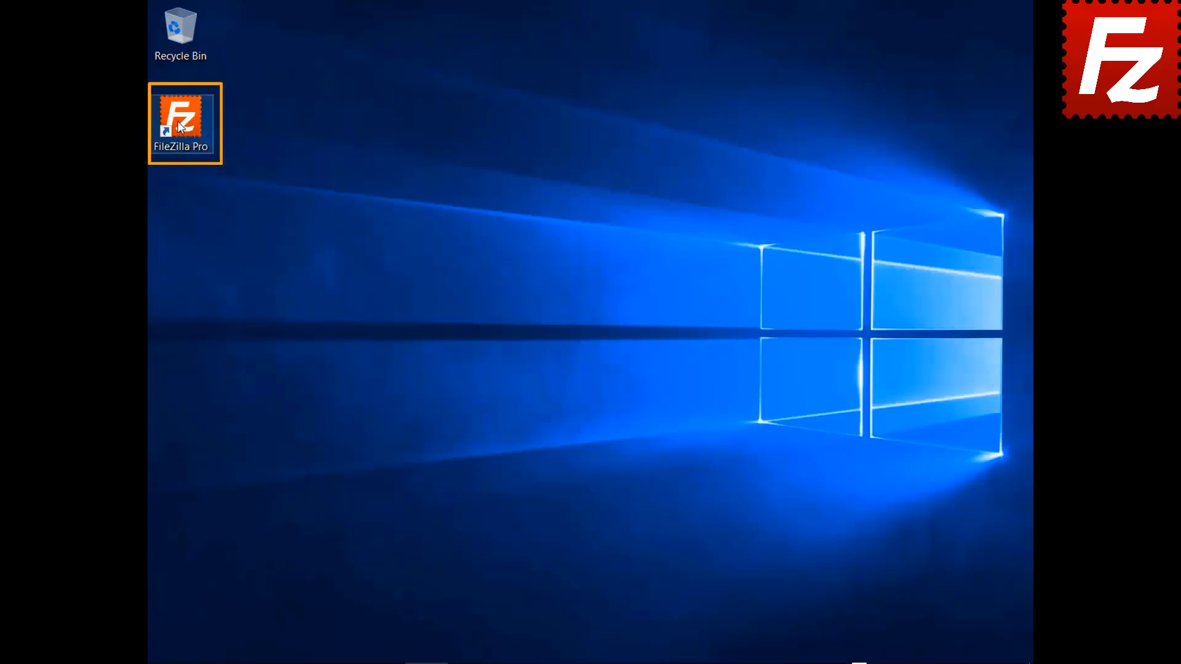
# Launch FileZilla Pro and connect to the saved FTP connection site.
pyautogui.doubleClick(180, 127)
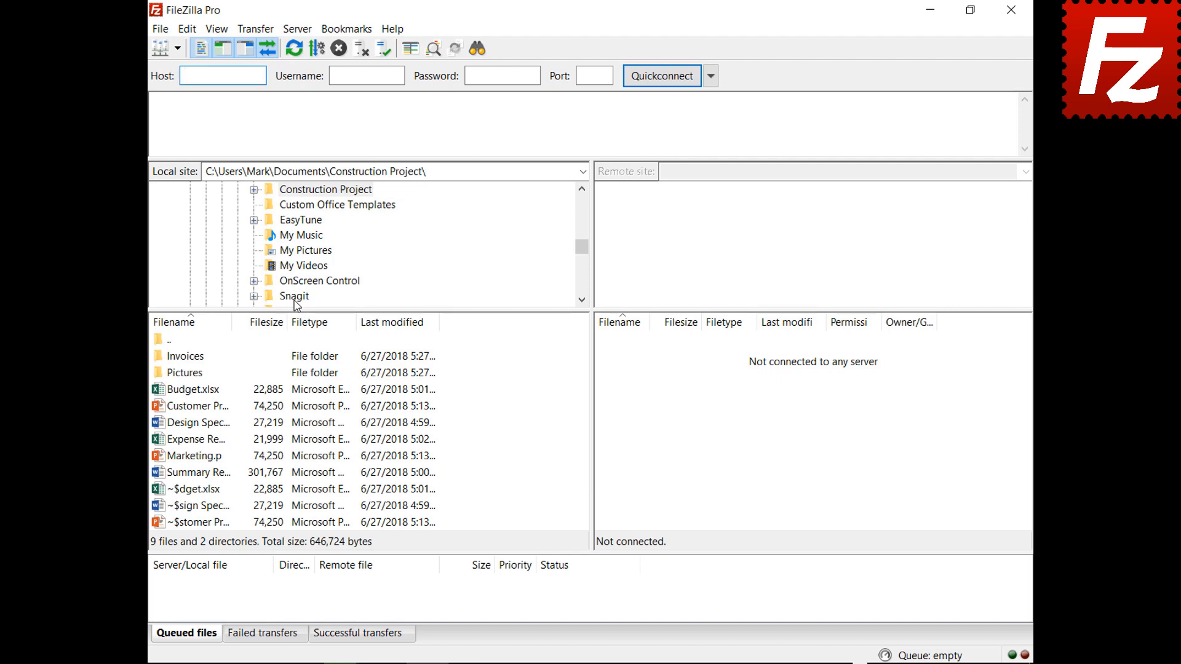
pyautogui.click(177, 49)
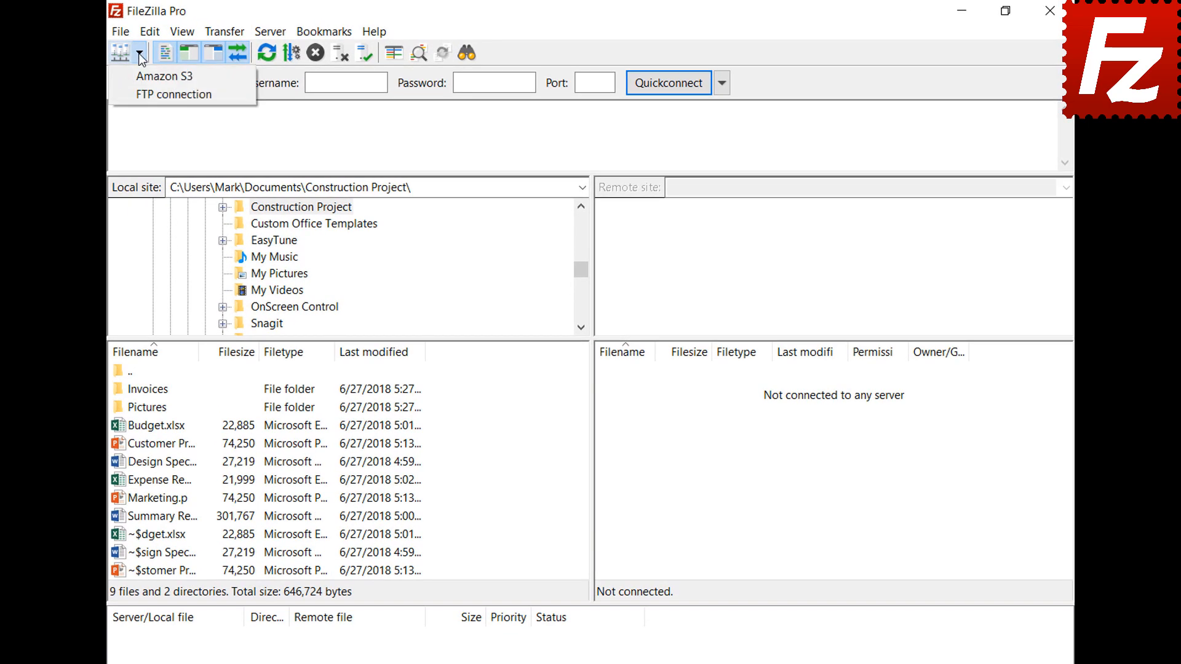
pyautogui.click(147, 91)
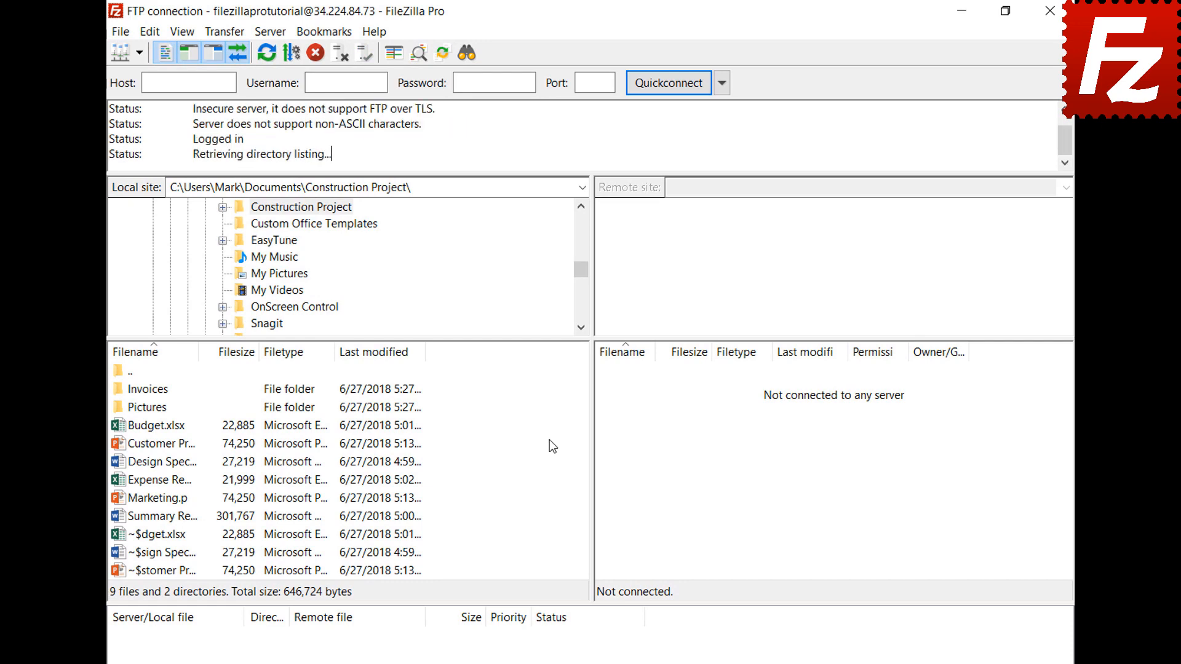
# Open a new tab and connect it to the saved Amazon S3 site.
pyautogui.click(121, 32)
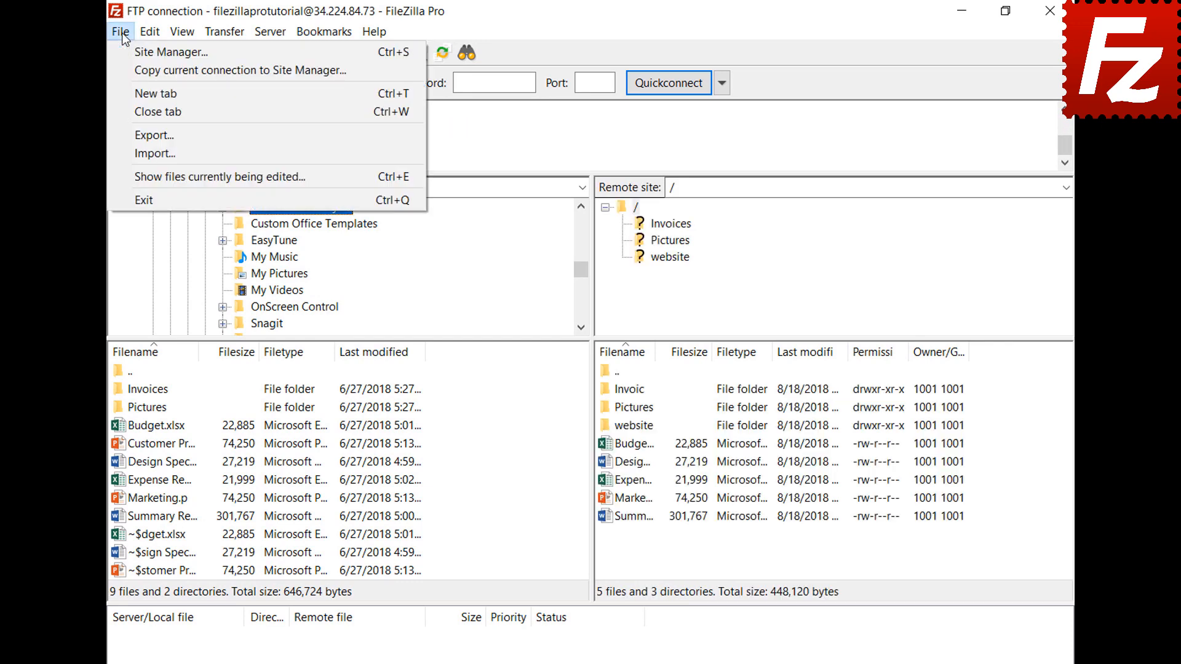
pyautogui.click(131, 86)
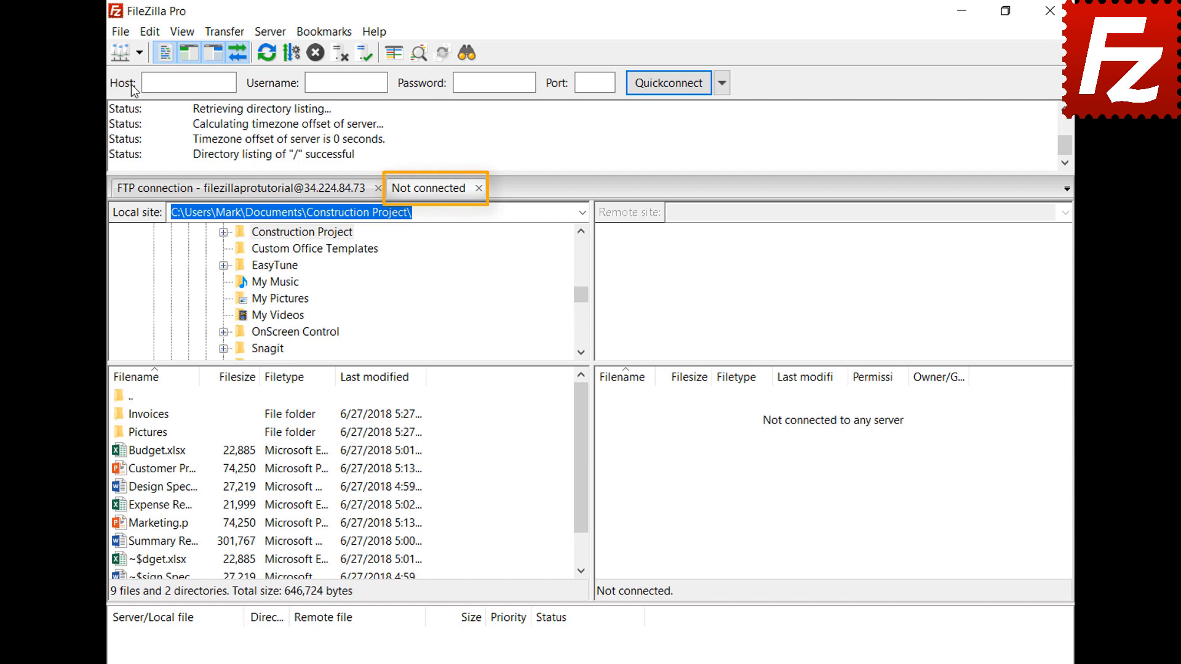
pyautogui.click(284, 196)
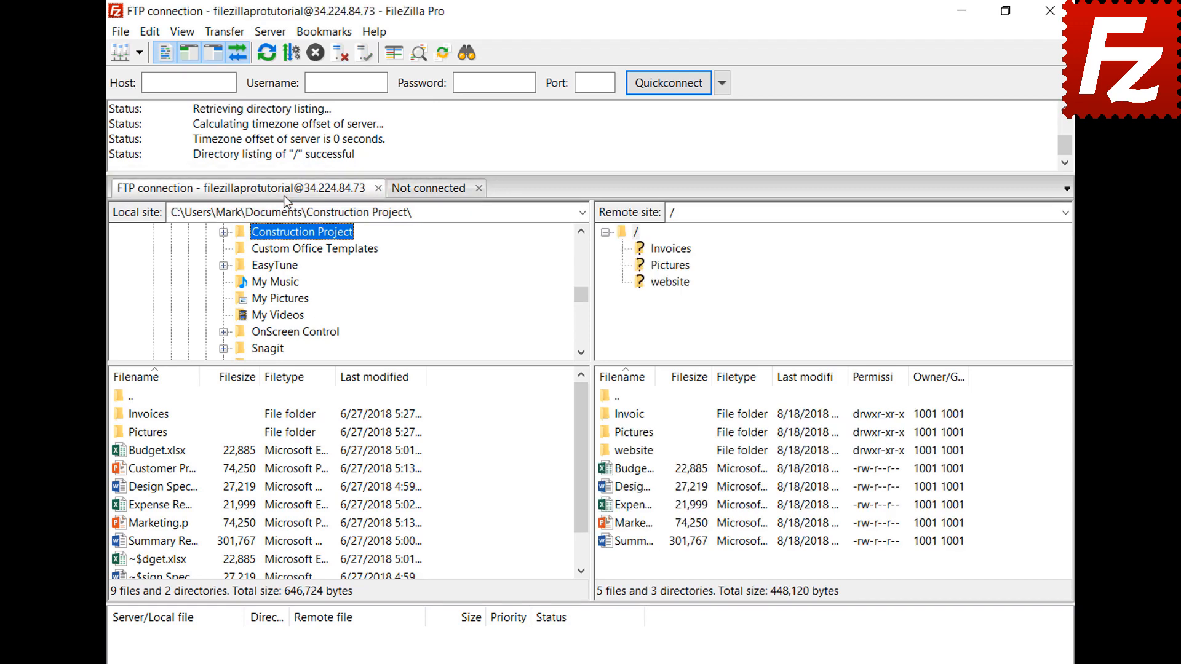
pyautogui.click(433, 192)
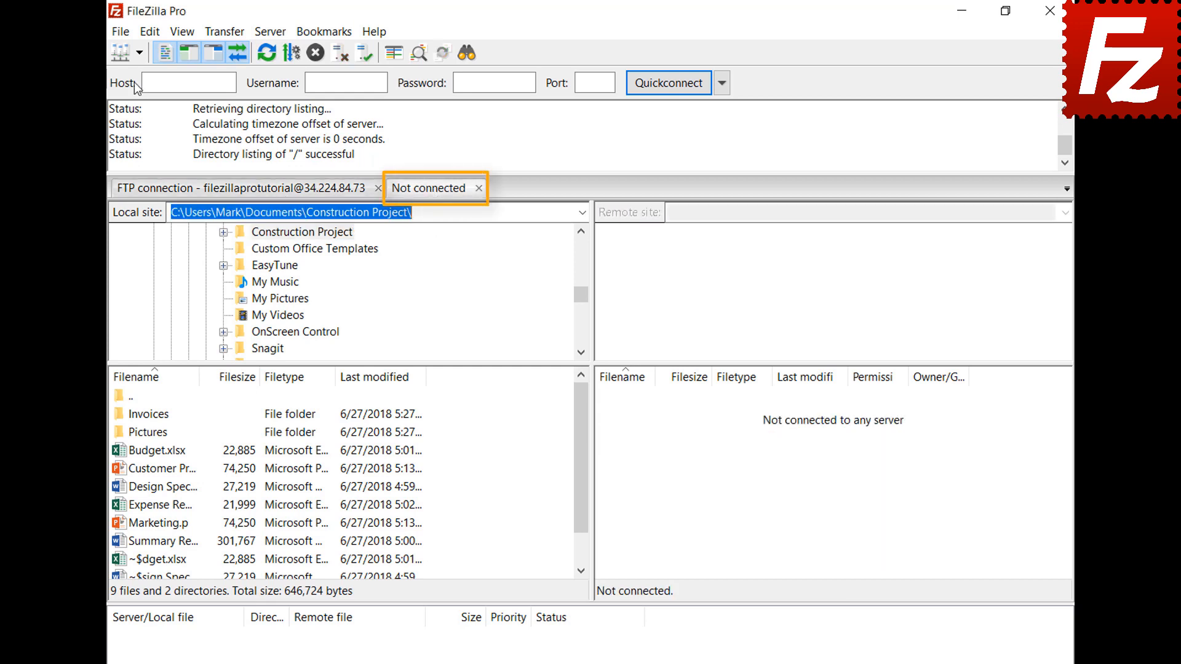
pyautogui.click(139, 53)
pyautogui.click(145, 78)
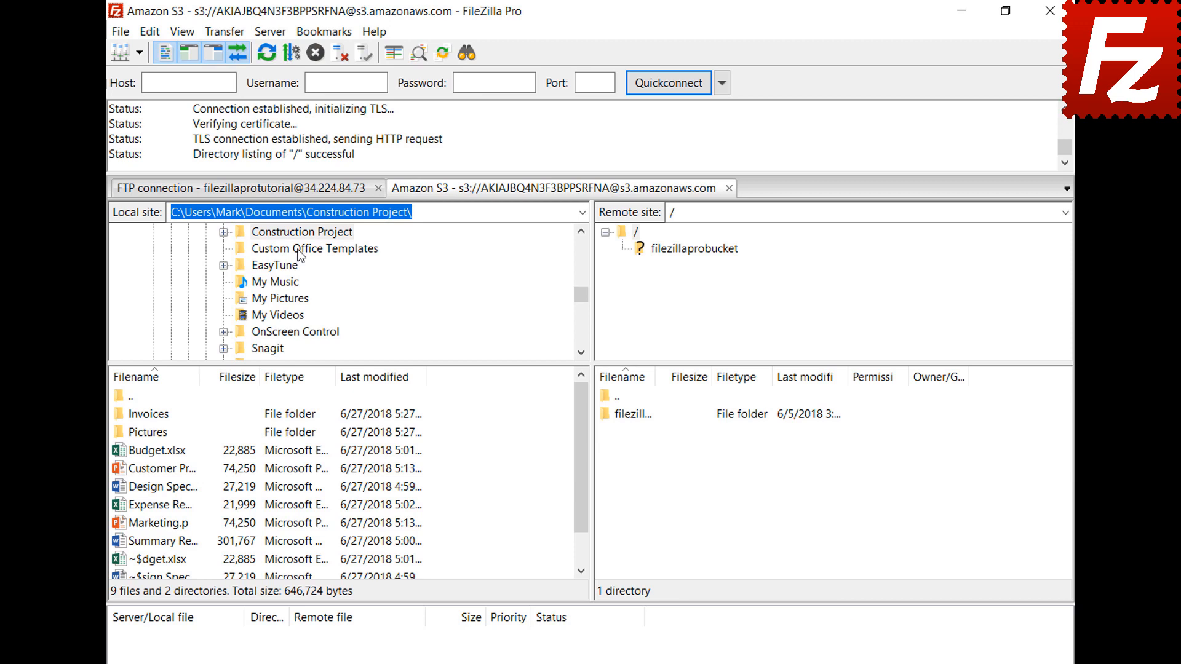
# After viewing the FTP and Amazon S3 tabs, turn on 'Restore tabs and reconnect' and exit FileZilla Pro.
pyautogui.click(298, 193)
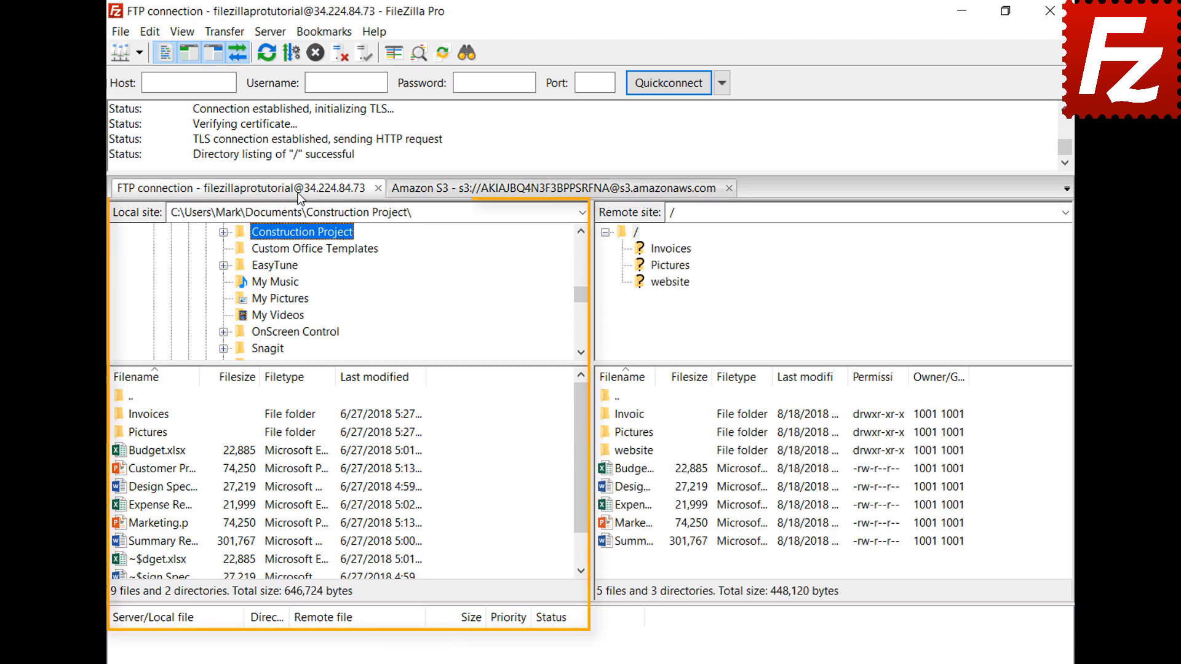
pyautogui.click(513, 190)
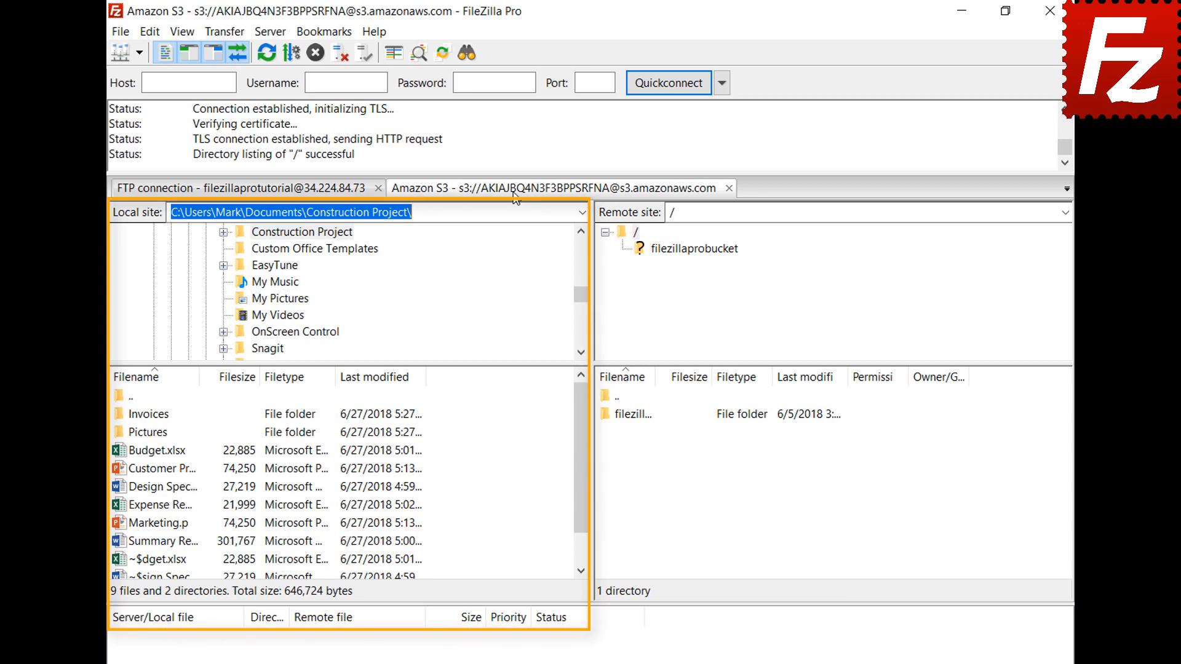
pyautogui.click(151, 31)
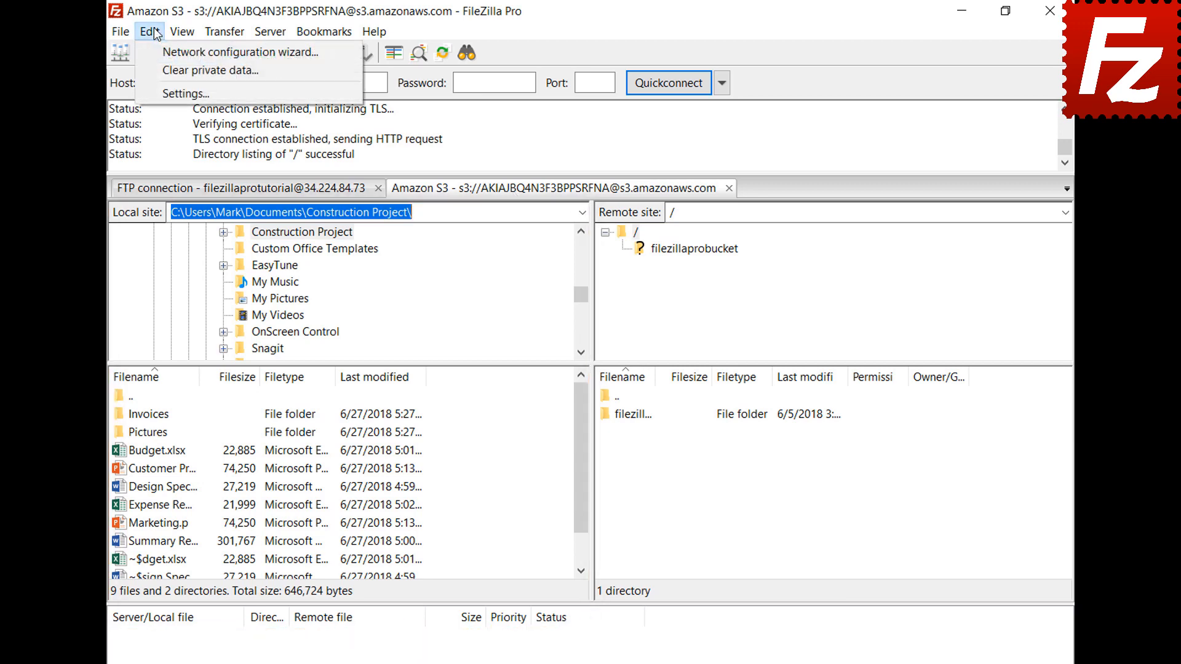
pyautogui.click(166, 92)
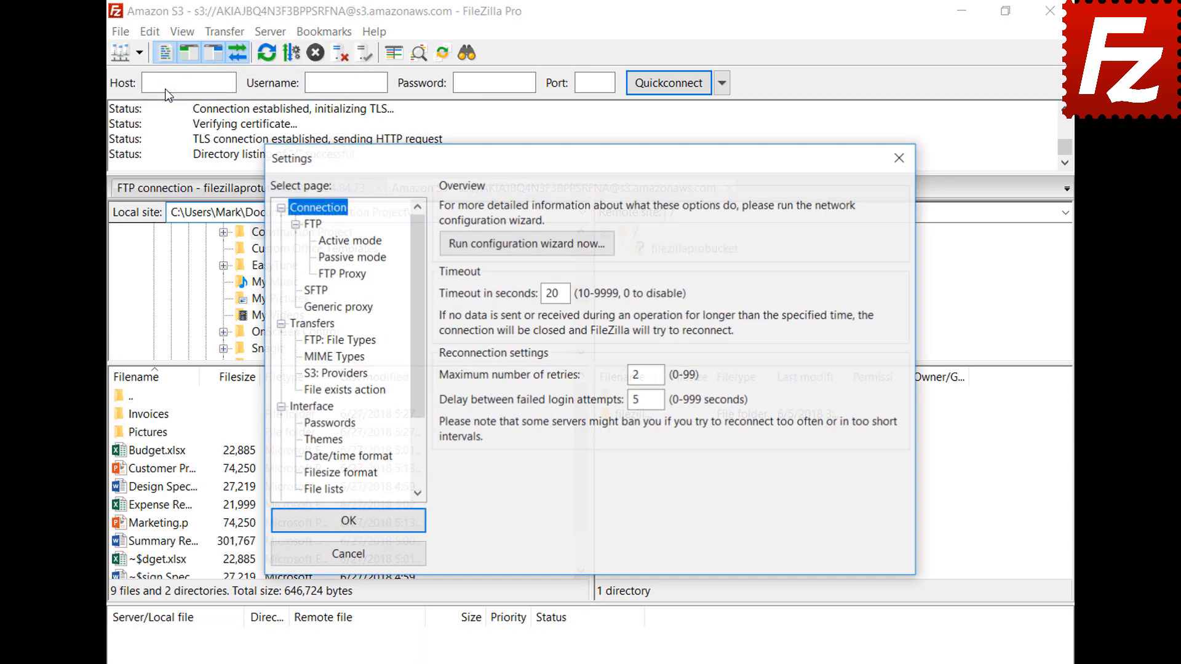
pyautogui.click(328, 409)
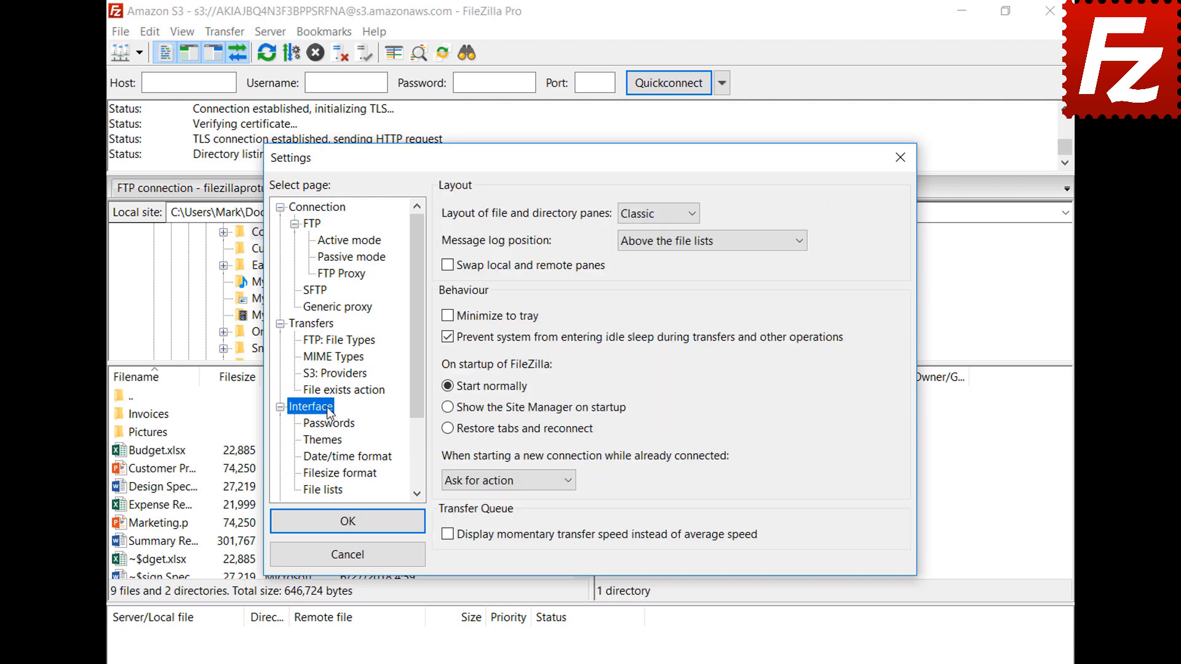
pyautogui.click(447, 429)
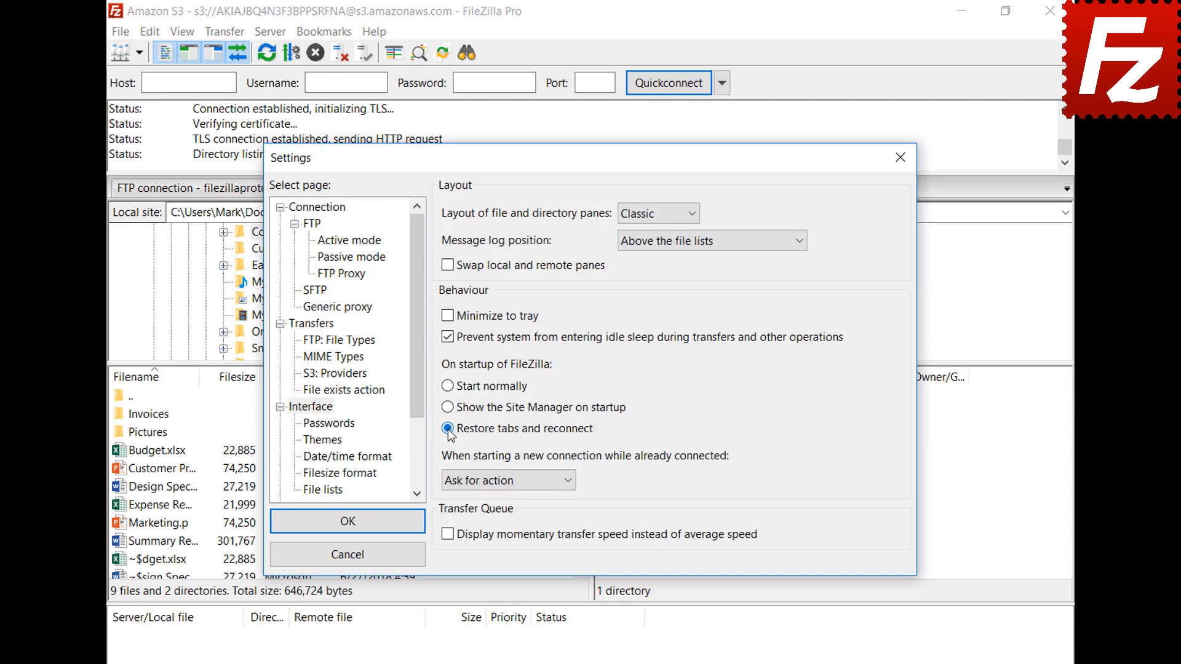
pyautogui.click(346, 524)
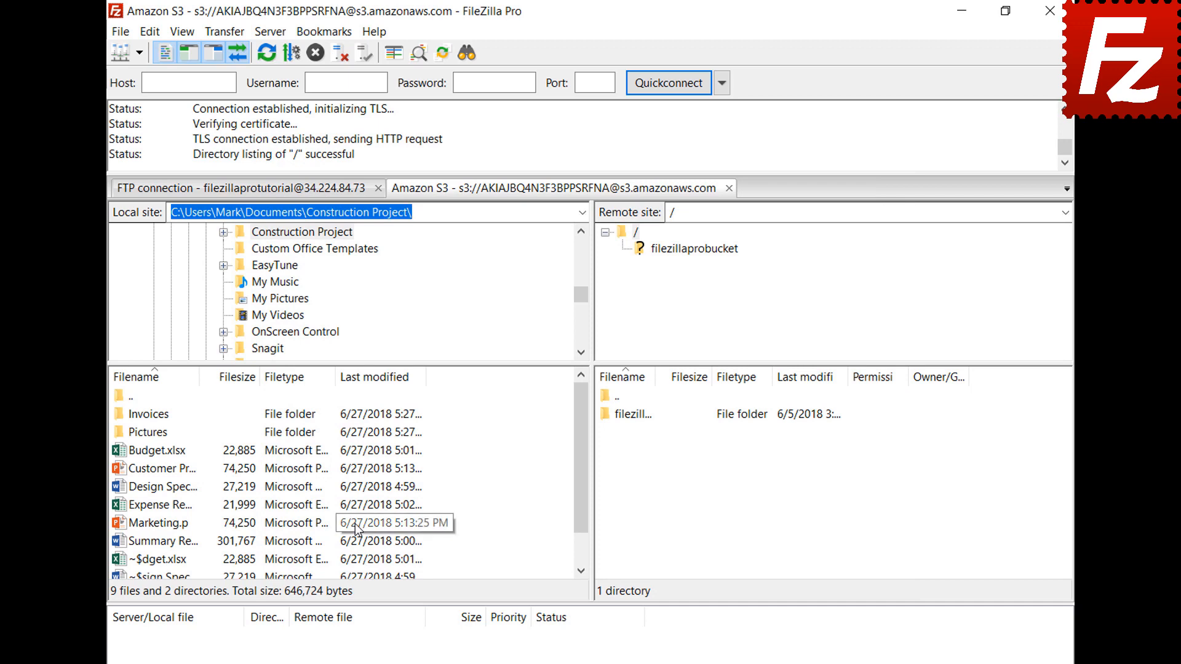
pyautogui.click(1050, 10)
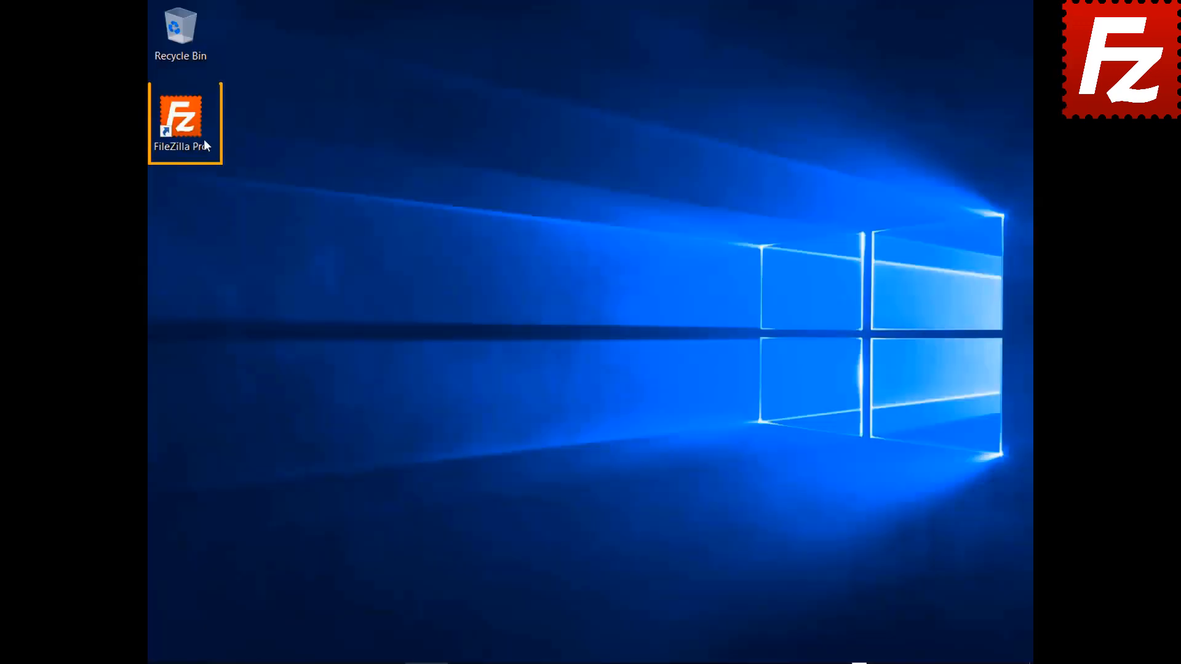
# Relaunch FileZilla, close the restored Amazon S3 tab, choose 'Connect in new tab', then reconnect to Amazon S3.
pyautogui.doubleClick(184, 123)
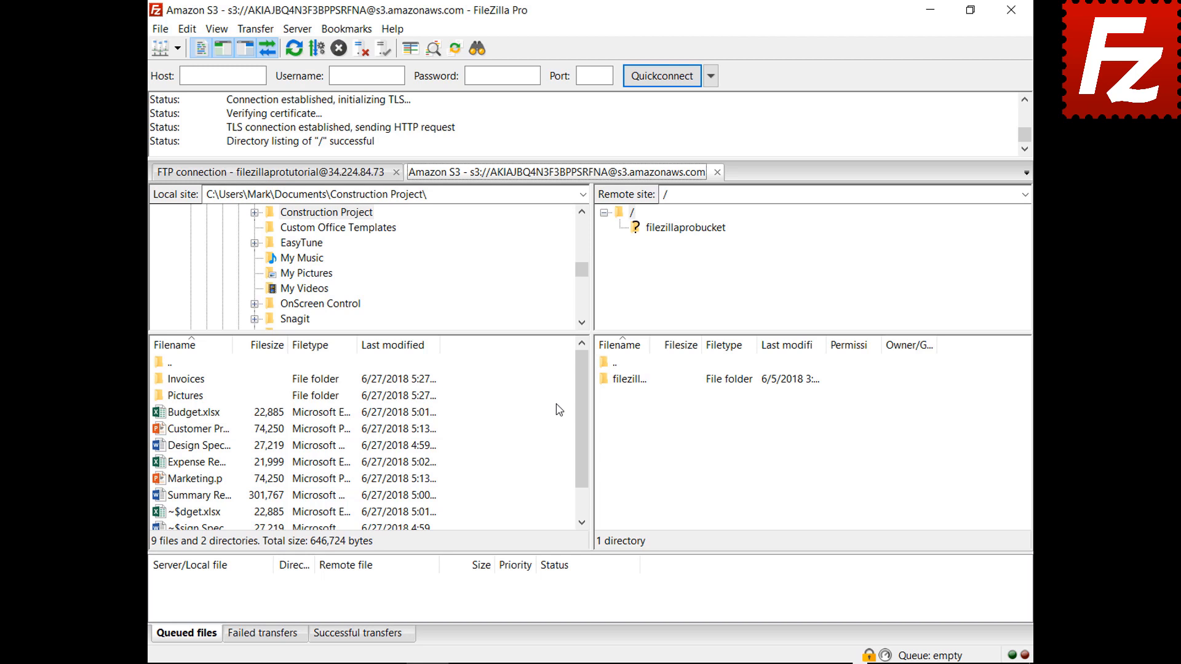
pyautogui.click(718, 173)
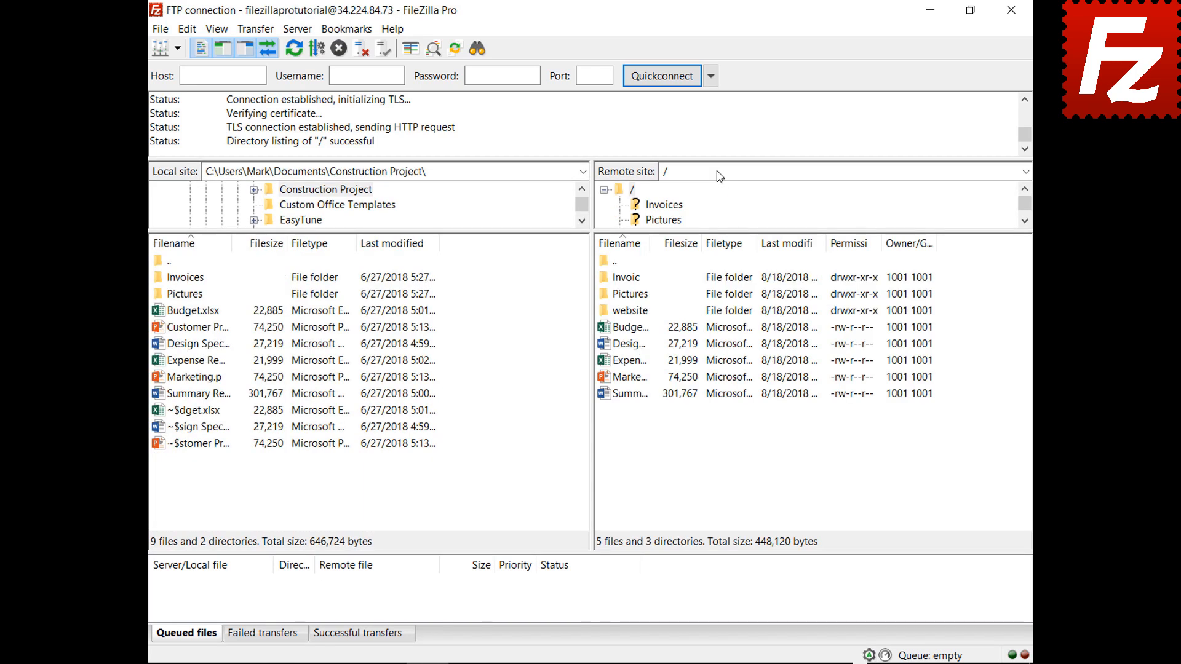
pyautogui.click(187, 28)
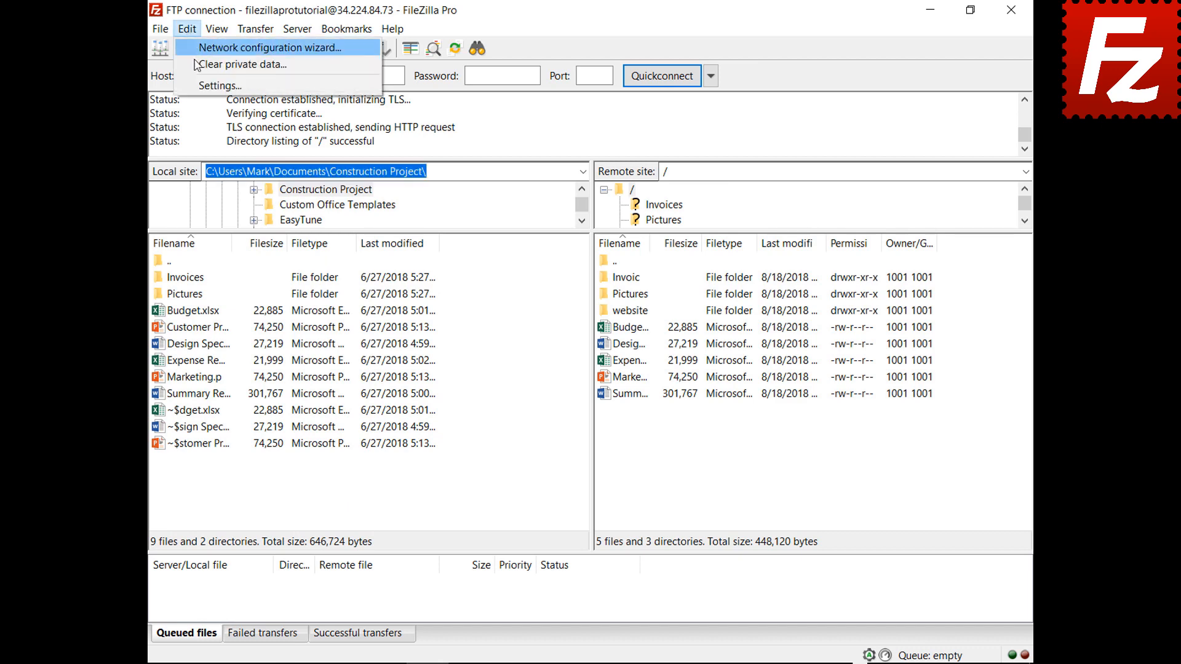
pyautogui.click(203, 86)
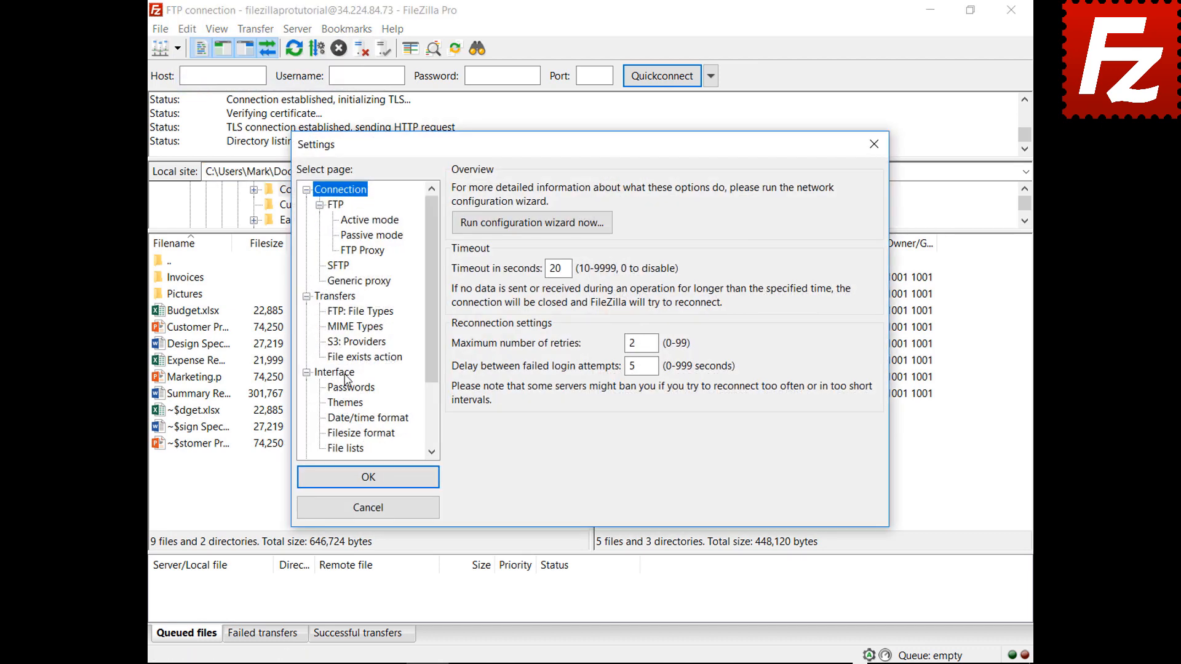
pyautogui.click(336, 372)
pyautogui.click(571, 440)
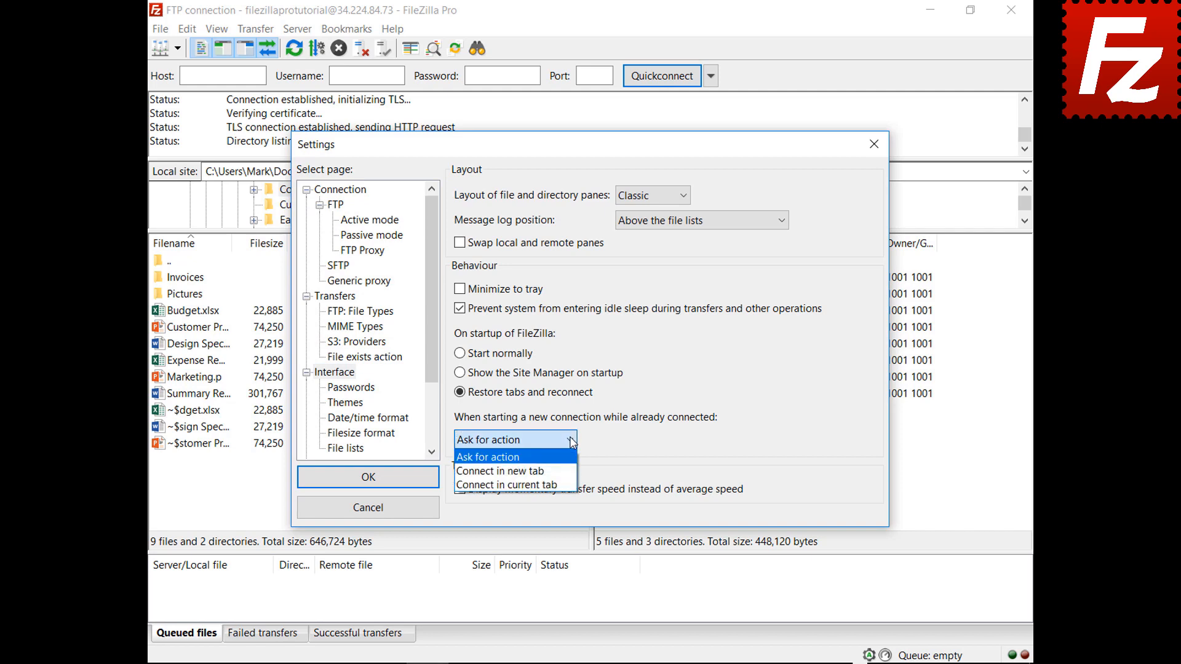
pyautogui.click(500, 472)
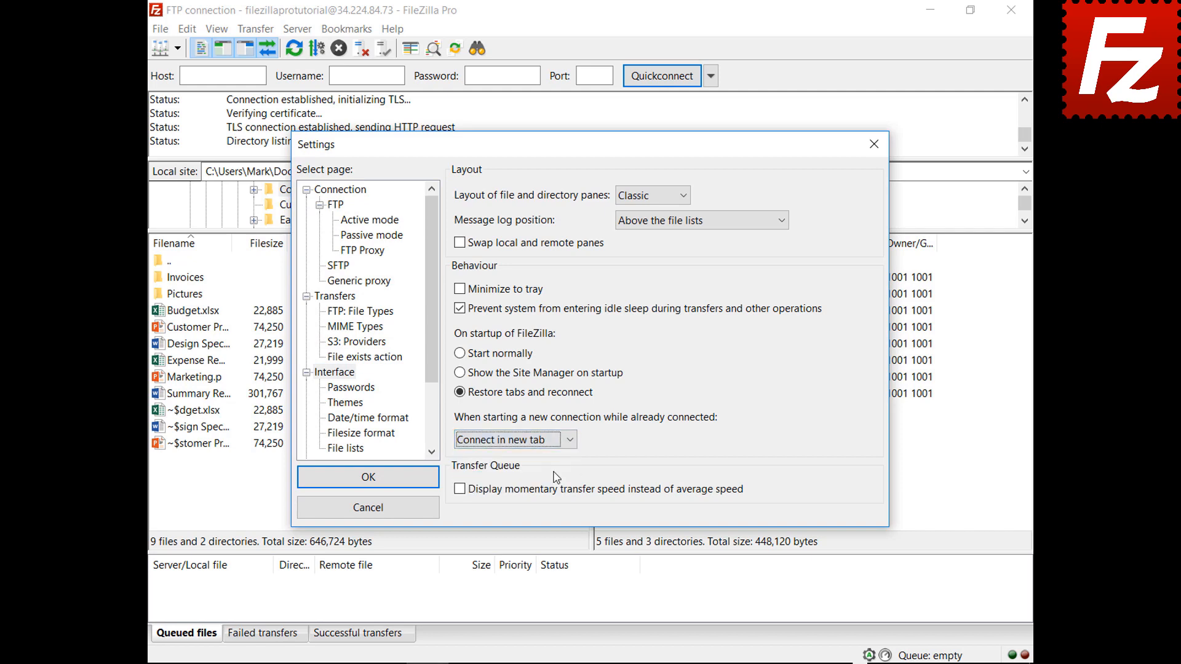
pyautogui.click(370, 479)
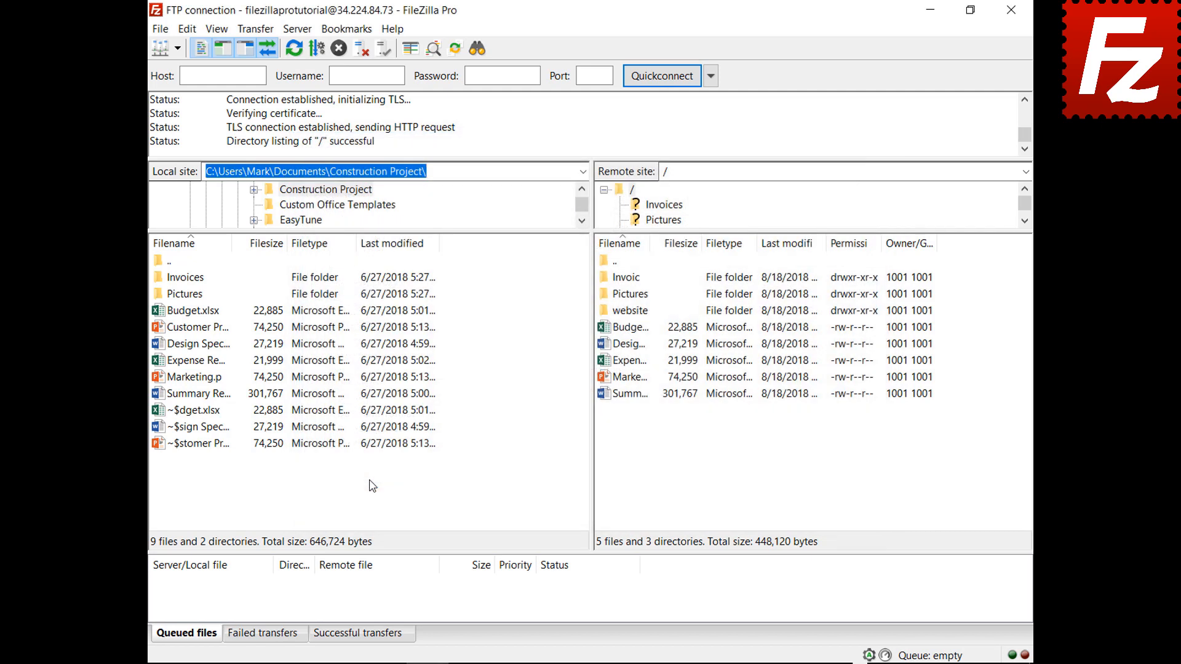
pyautogui.click(177, 48)
pyautogui.click(183, 71)
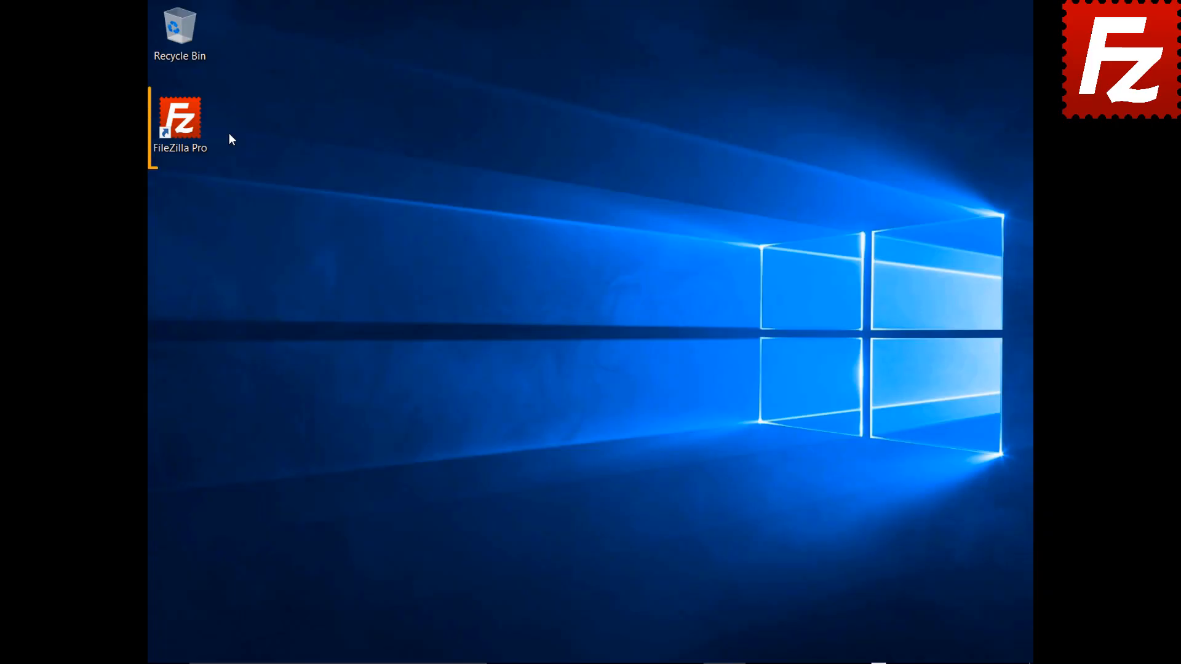
# Launch FileZilla Pro, connect to the saved FTP site 34.224.84.73, and begin adding a new bookmark.
pyautogui.doubleClick(187, 127)
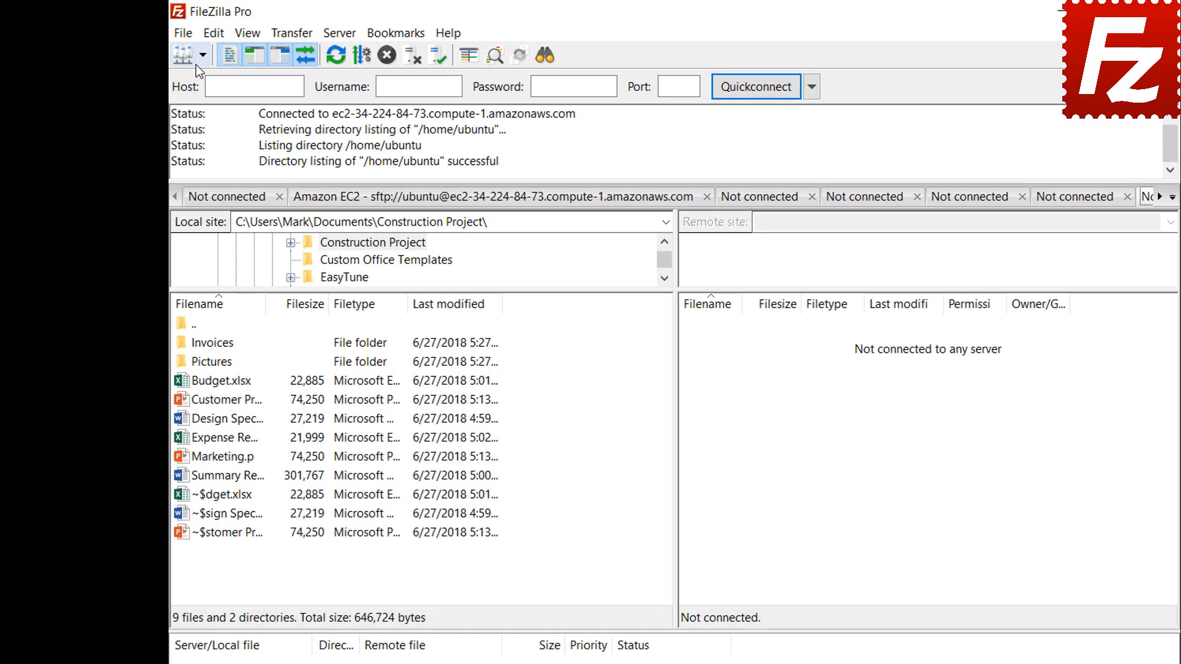
pyautogui.click(175, 54)
pyautogui.click(197, 84)
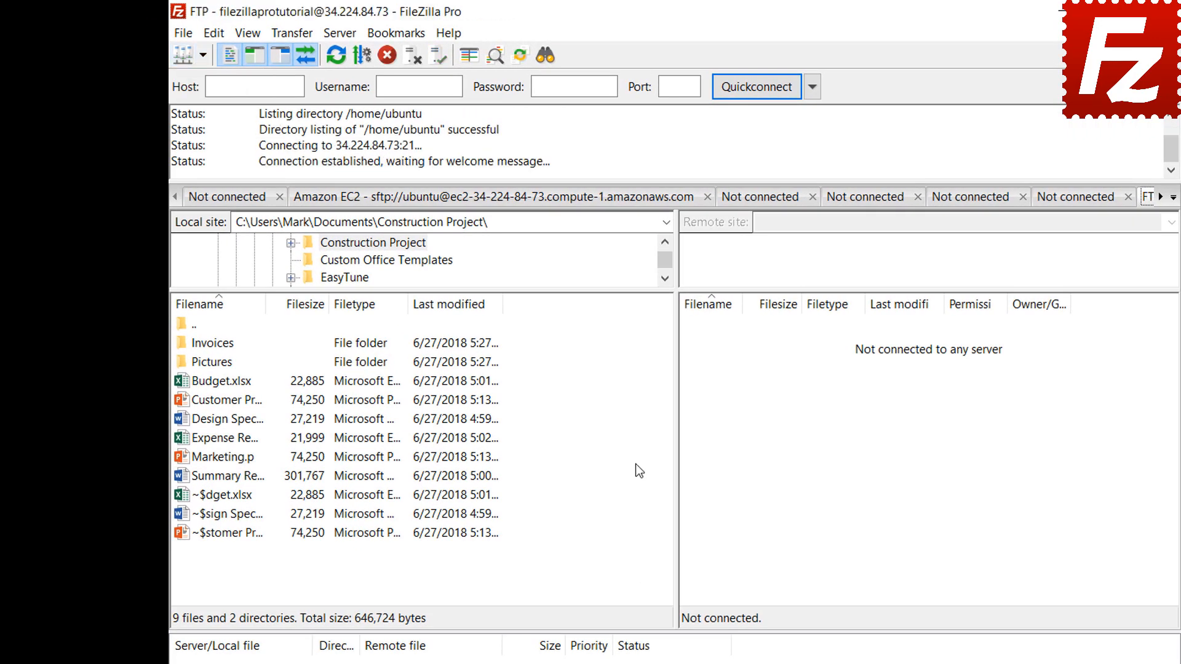
pyautogui.click(400, 41)
pyautogui.click(401, 57)
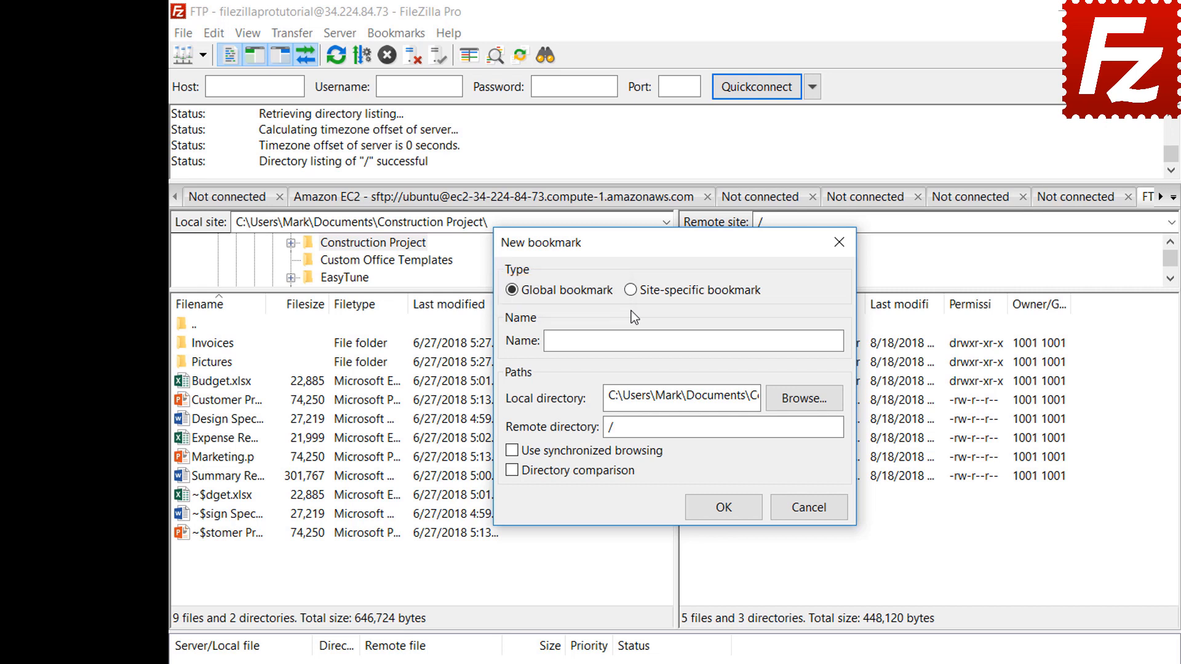
# Create site-specific bookmark FTP-Pictures with local folder Pictures and remote directory /Pictures.
pyautogui.click(631, 291)
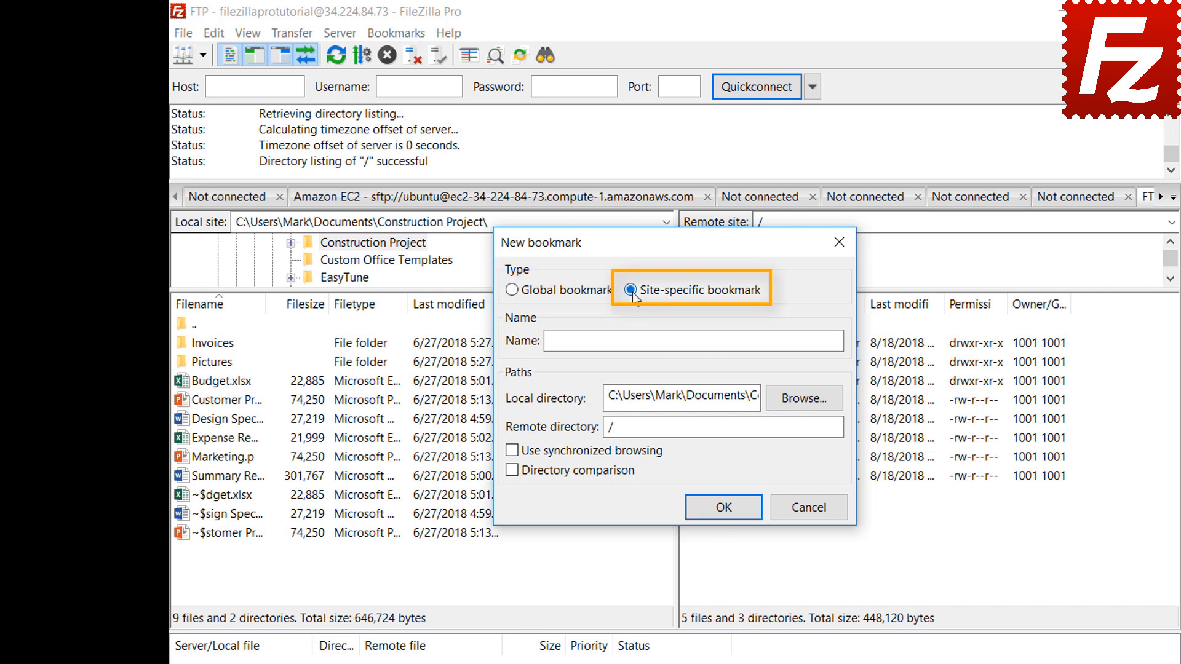
pyautogui.click(782, 338)
pyautogui.write('FT')
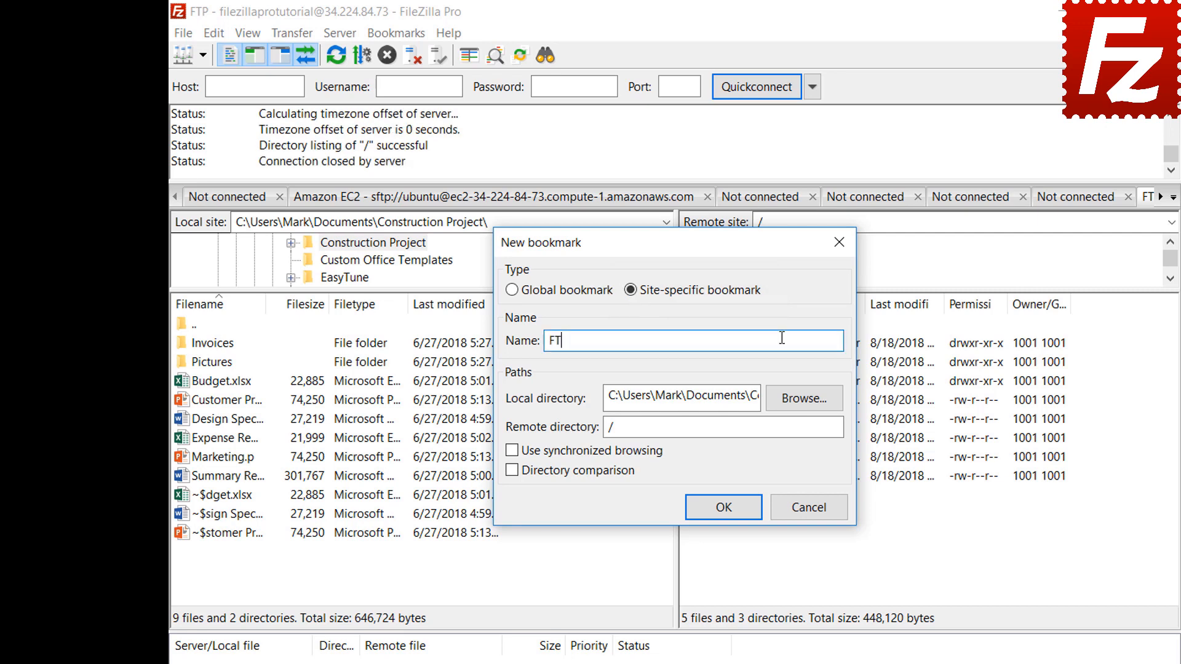
pyautogui.write('P-Pictures')
pyautogui.click(803, 399)
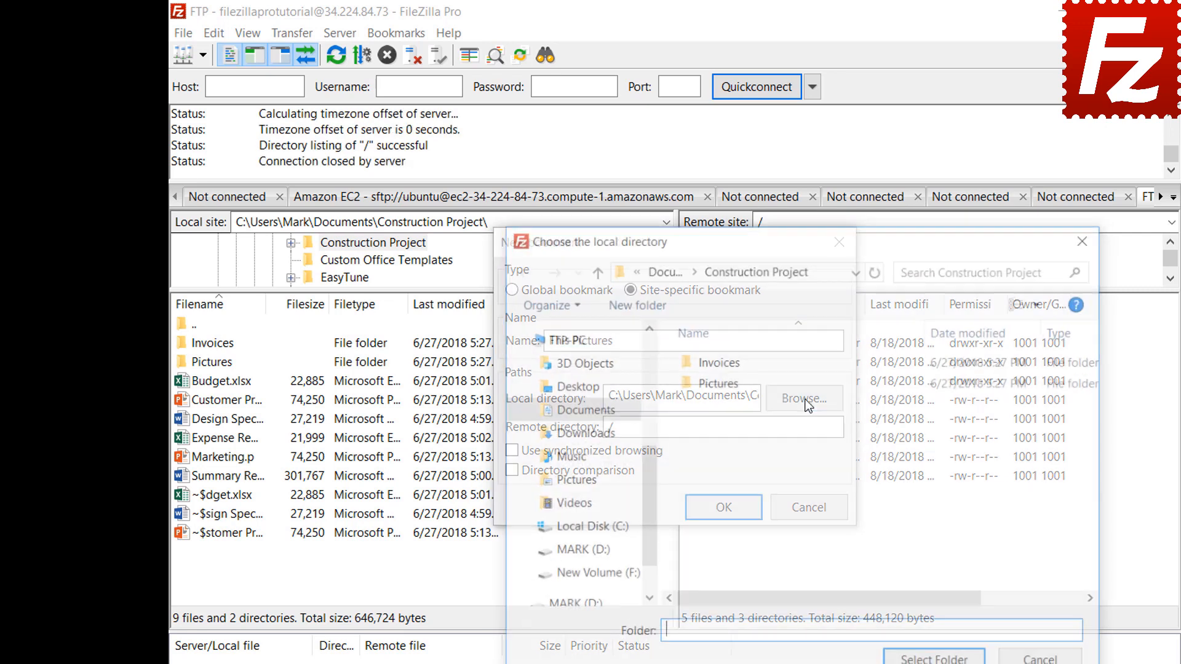
pyautogui.doubleClick(721, 383)
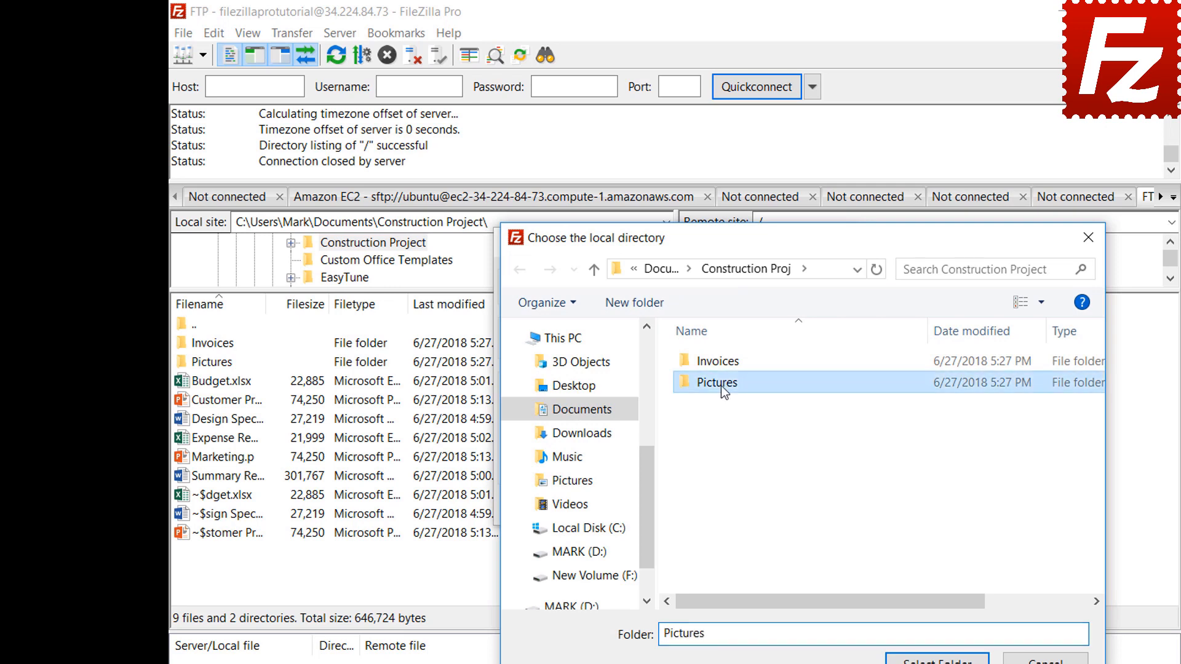
pyautogui.click(937, 659)
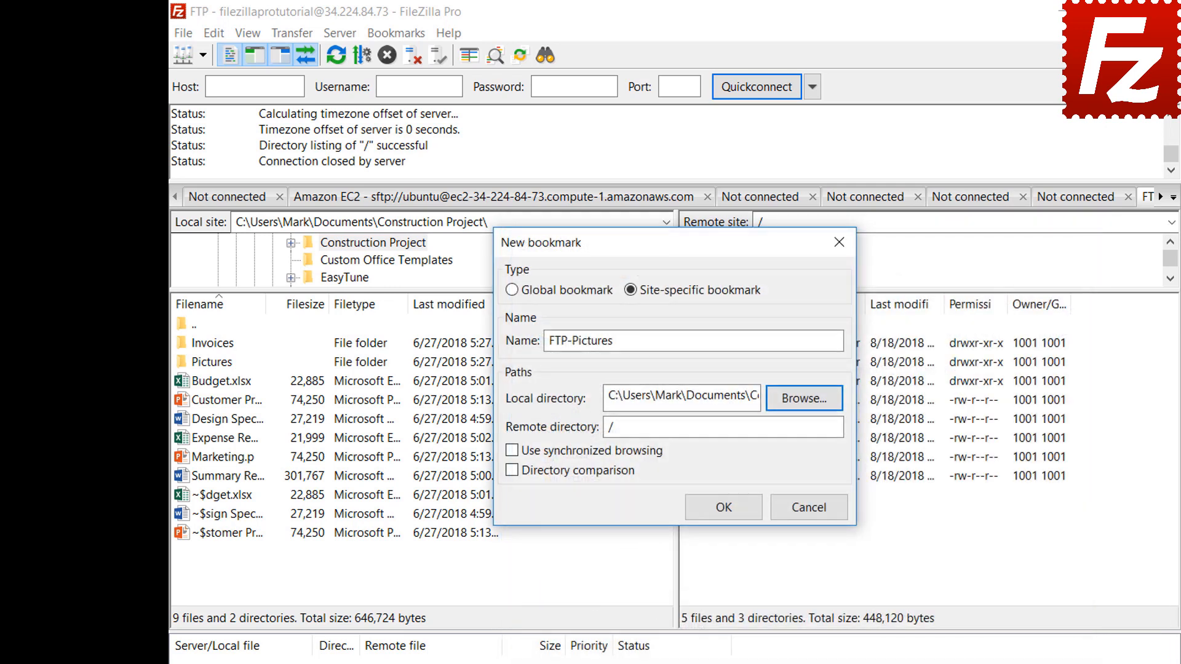
pyautogui.click(807, 433)
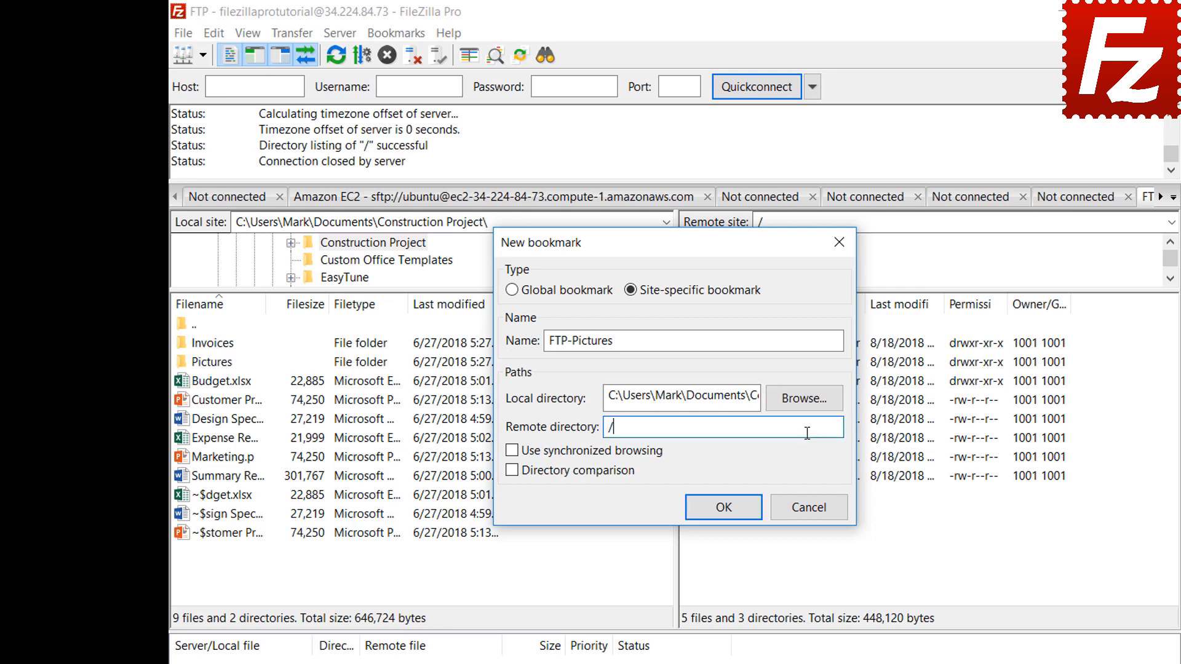
pyautogui.write('Pictures')
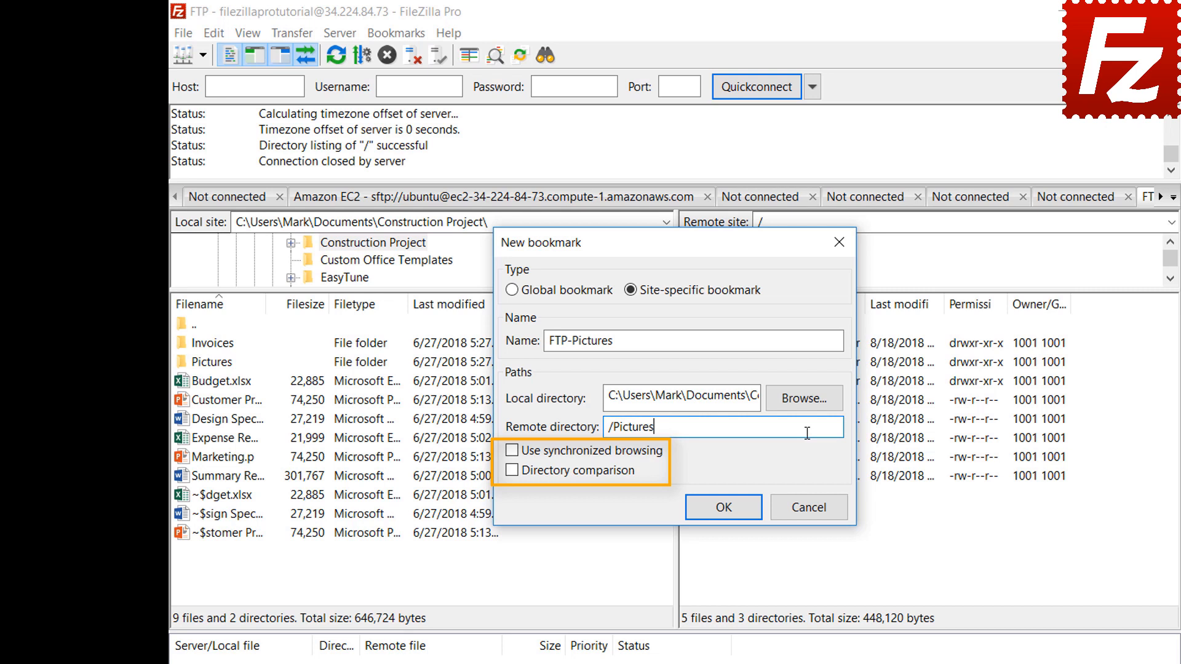
pyautogui.click(733, 515)
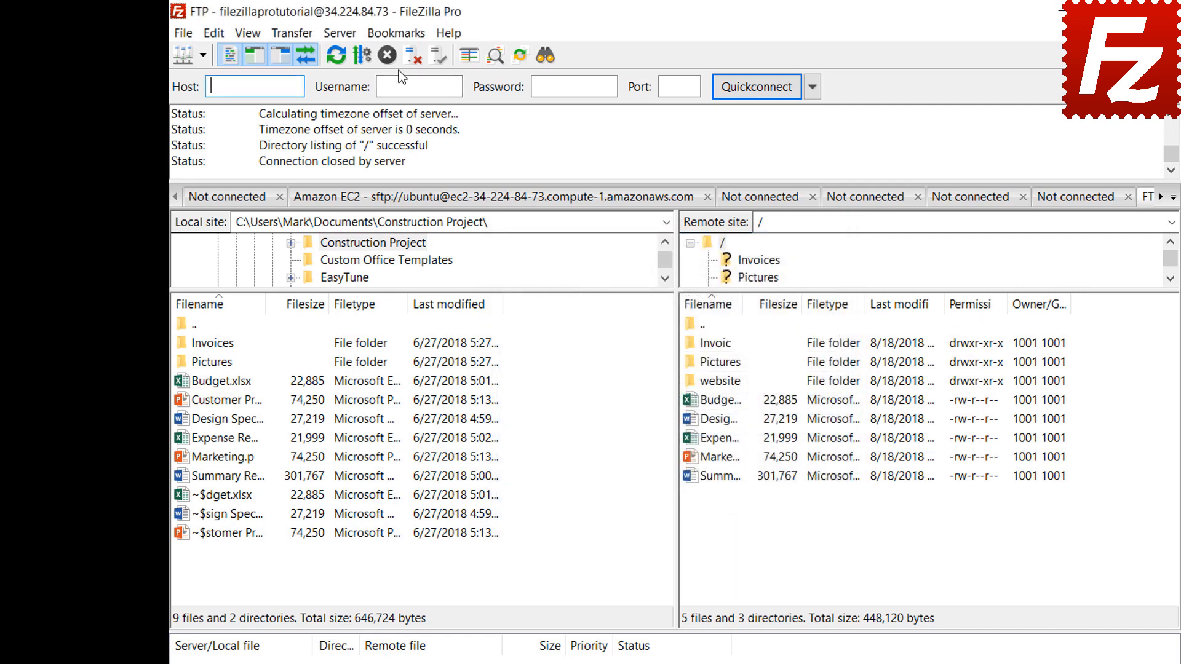
# Jump to the FTP-Pictures bookmark, then disconnect from the FTP server.
pyautogui.click(398, 34)
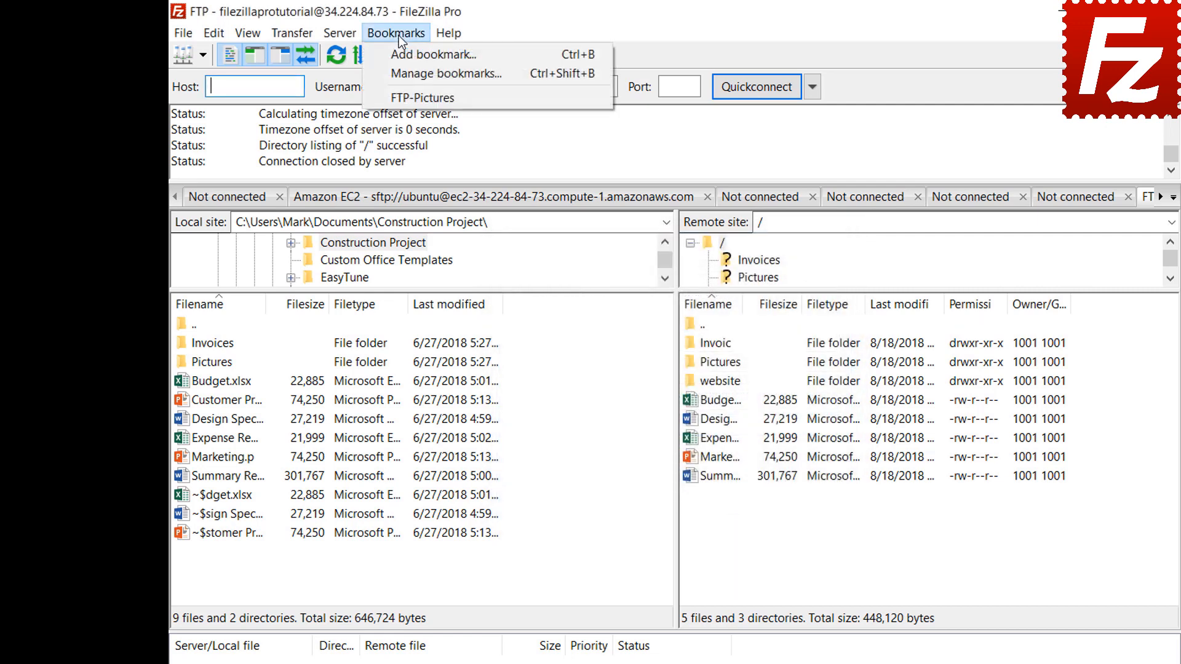
pyautogui.click(399, 98)
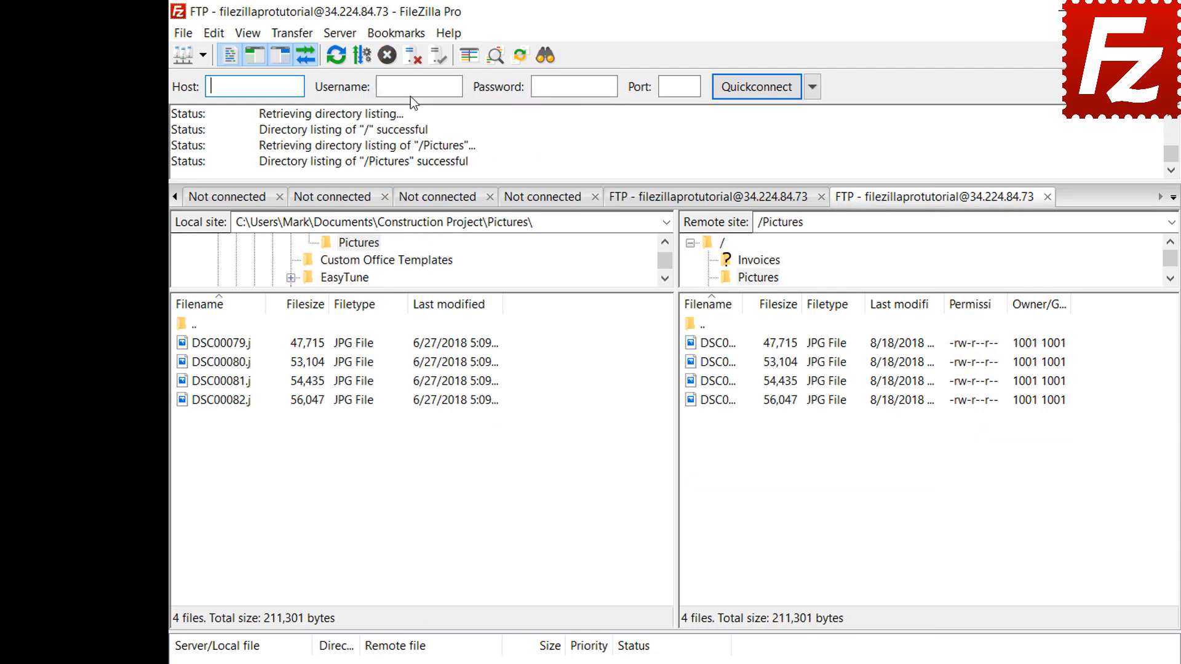
pyautogui.click(411, 61)
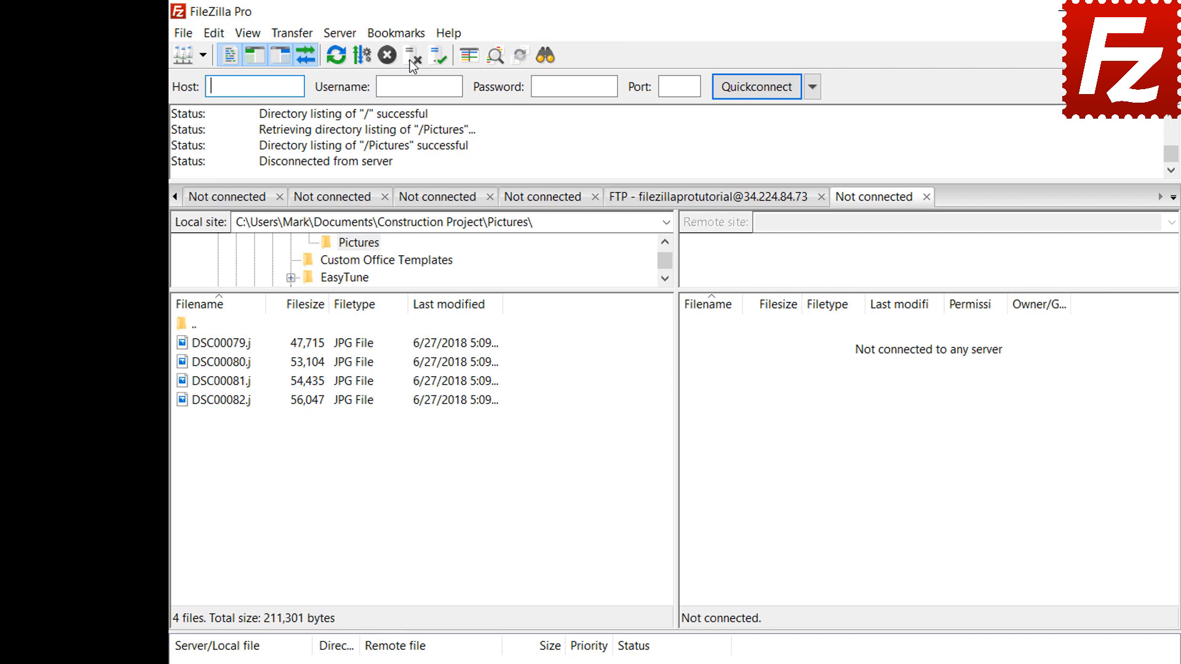
# Reconnect through the FTP-Pictures bookmark in Site Manager, showing both Pictures folders.
pyautogui.click(183, 35)
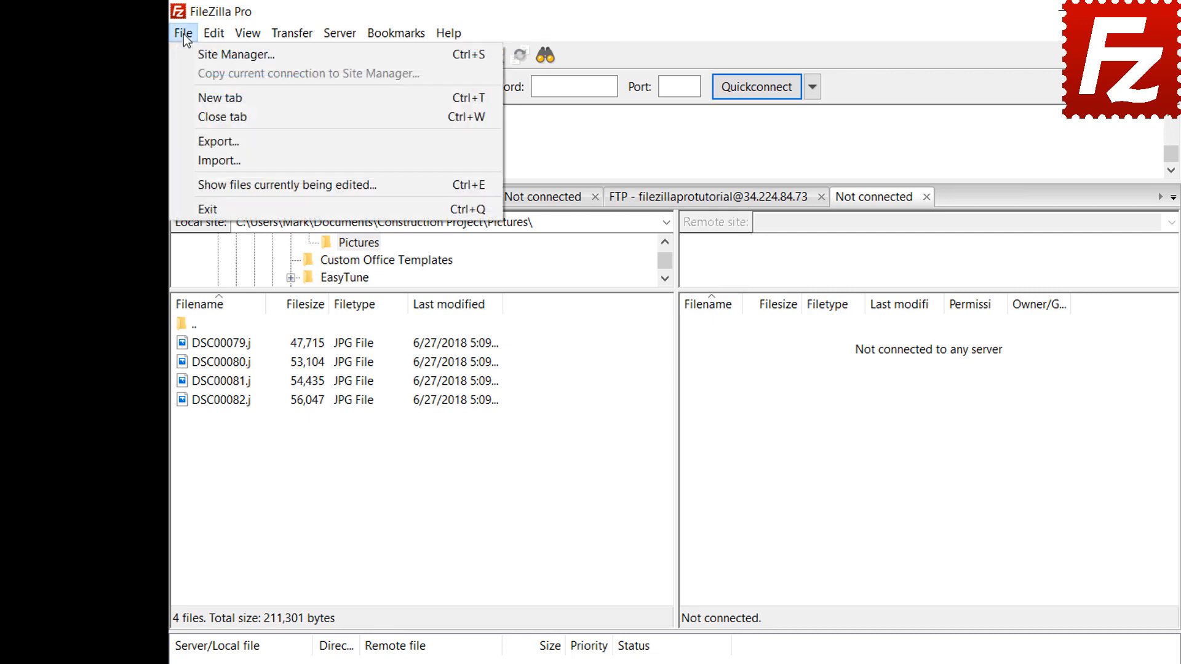
pyautogui.click(190, 55)
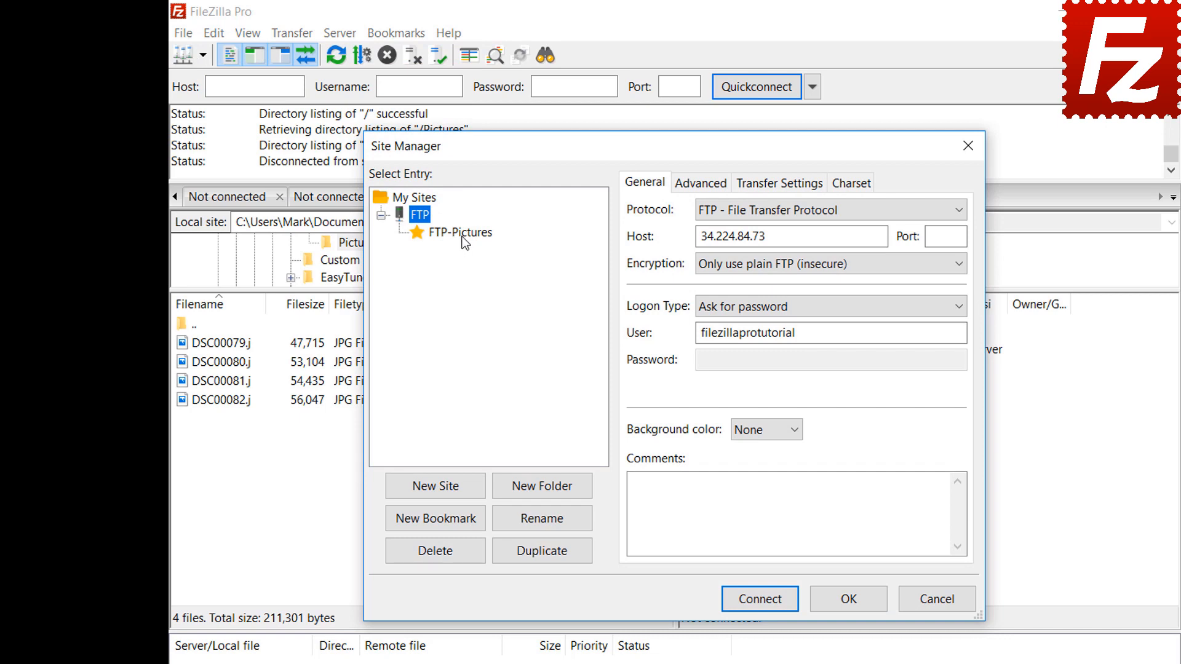
pyautogui.click(463, 235)
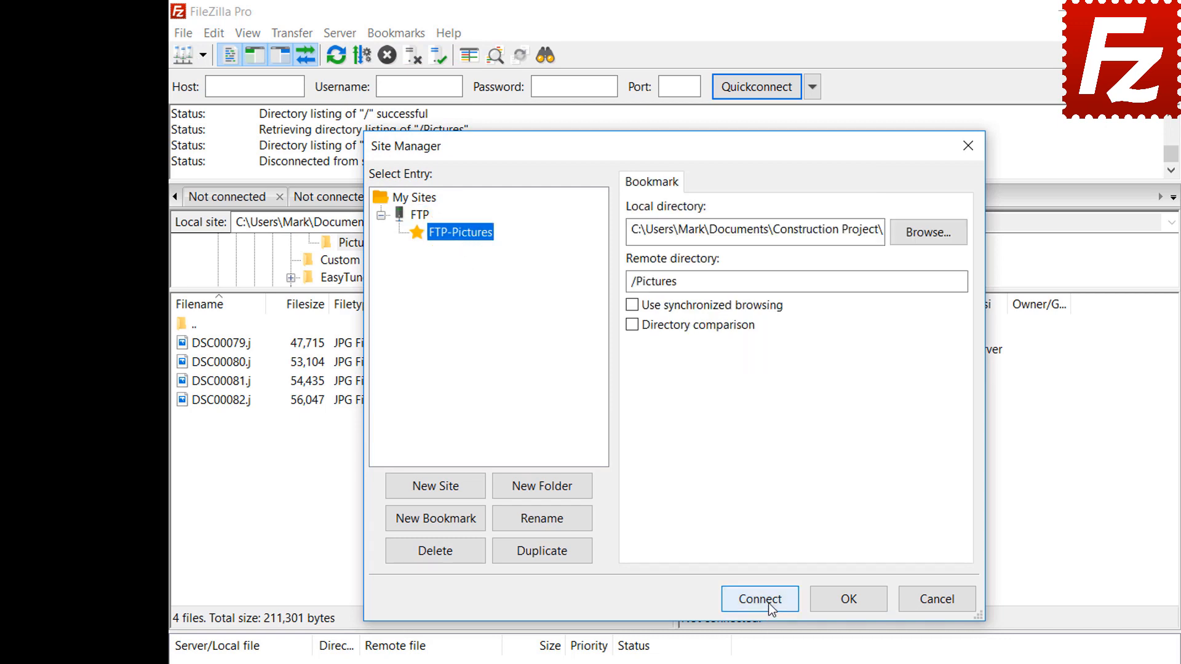
pyautogui.click(769, 605)
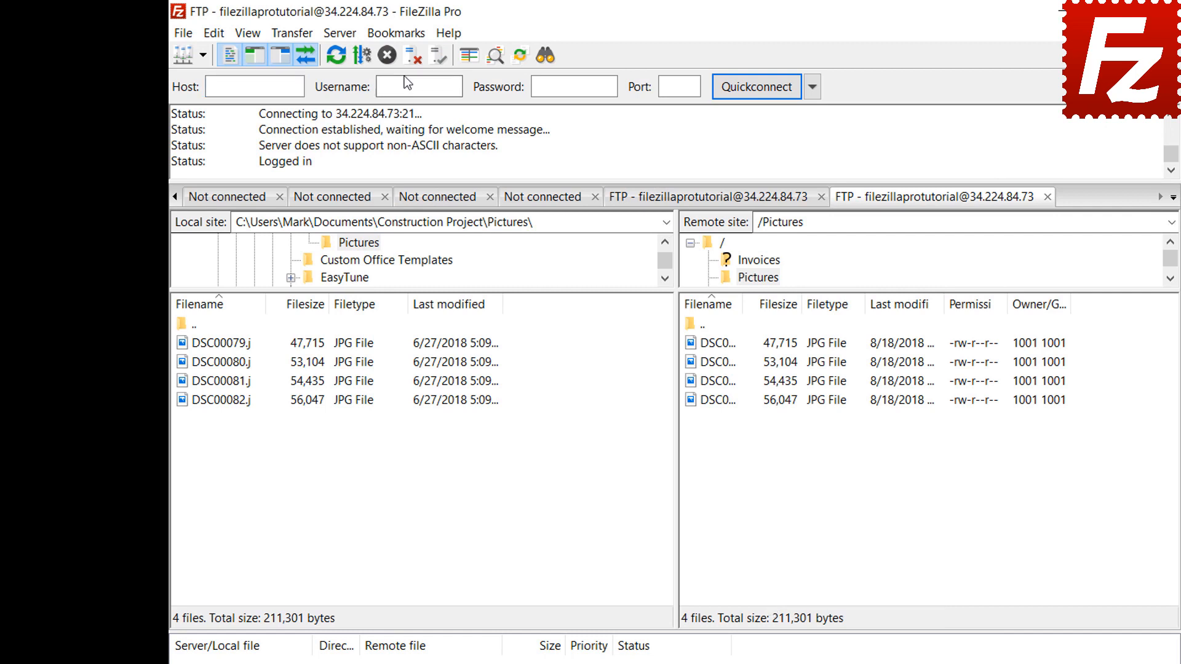
pyautogui.click(396, 32)
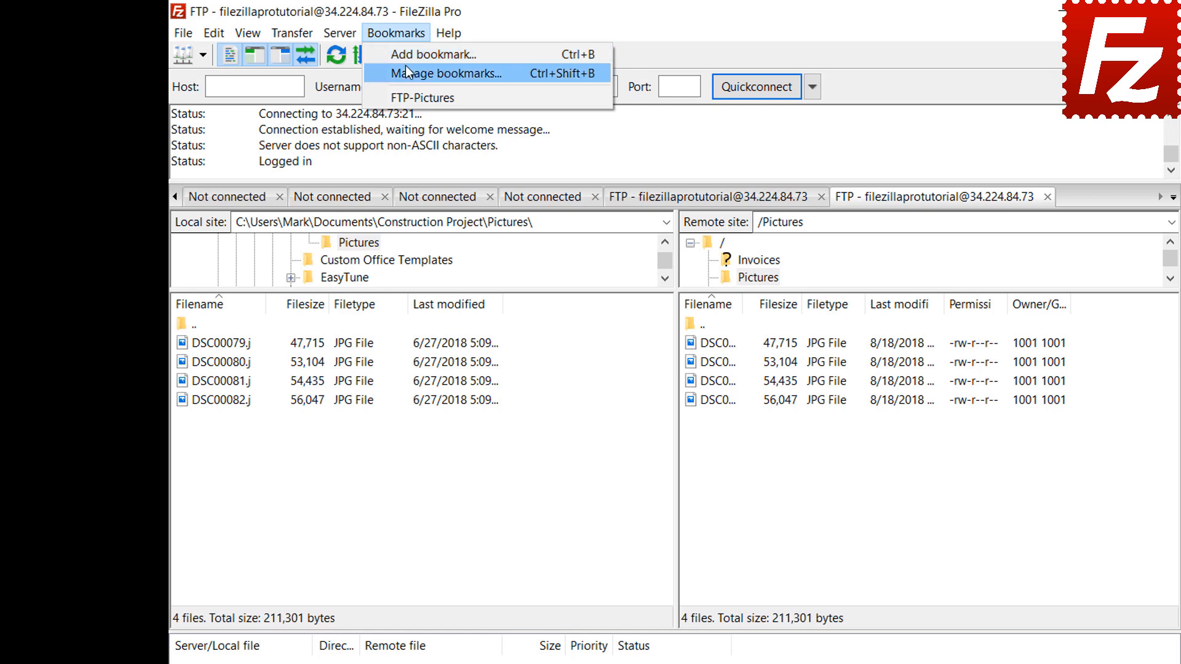
# Open Manage bookmarks and select FTP-Pictures to view its saved local and remote folders.
pyautogui.click(405, 65)
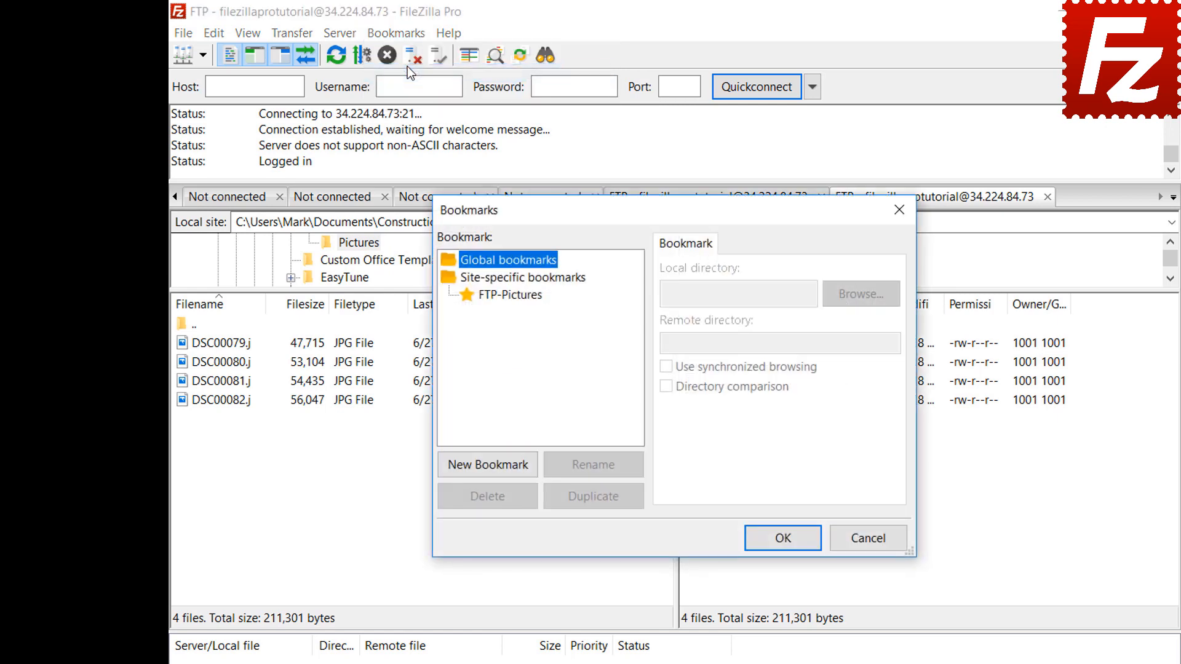
pyautogui.click(516, 295)
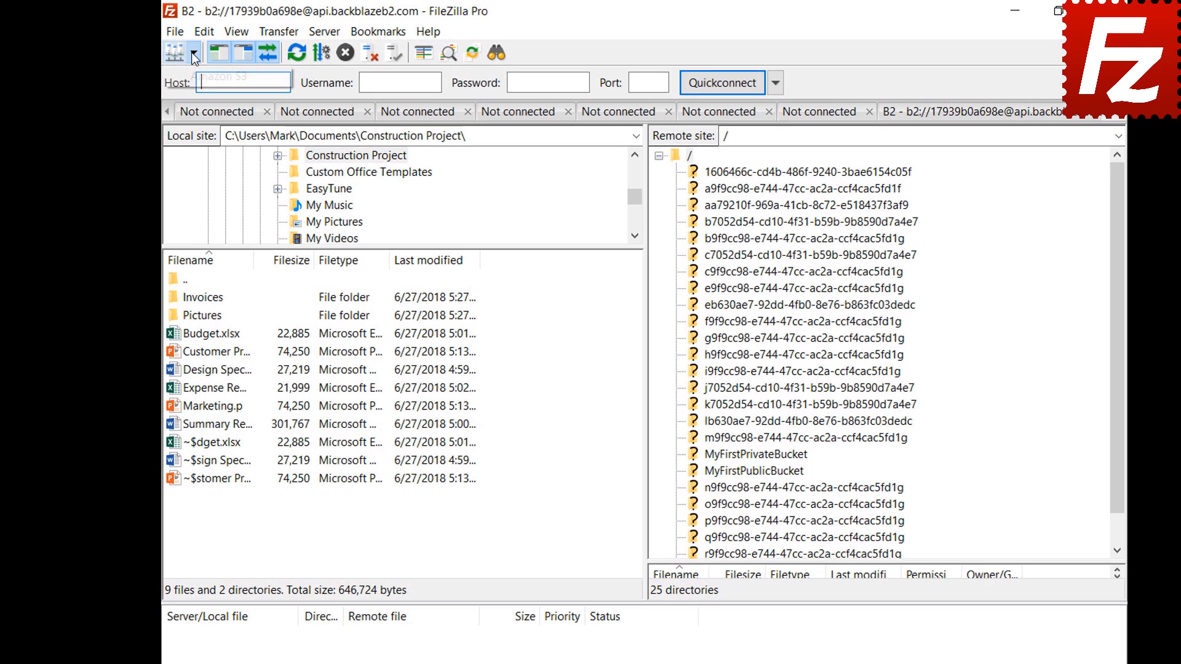
# Connect to Amazon S3 and preview the Explorer pane layout from Interface settings.
pyautogui.click(192, 53)
pyautogui.click(193, 75)
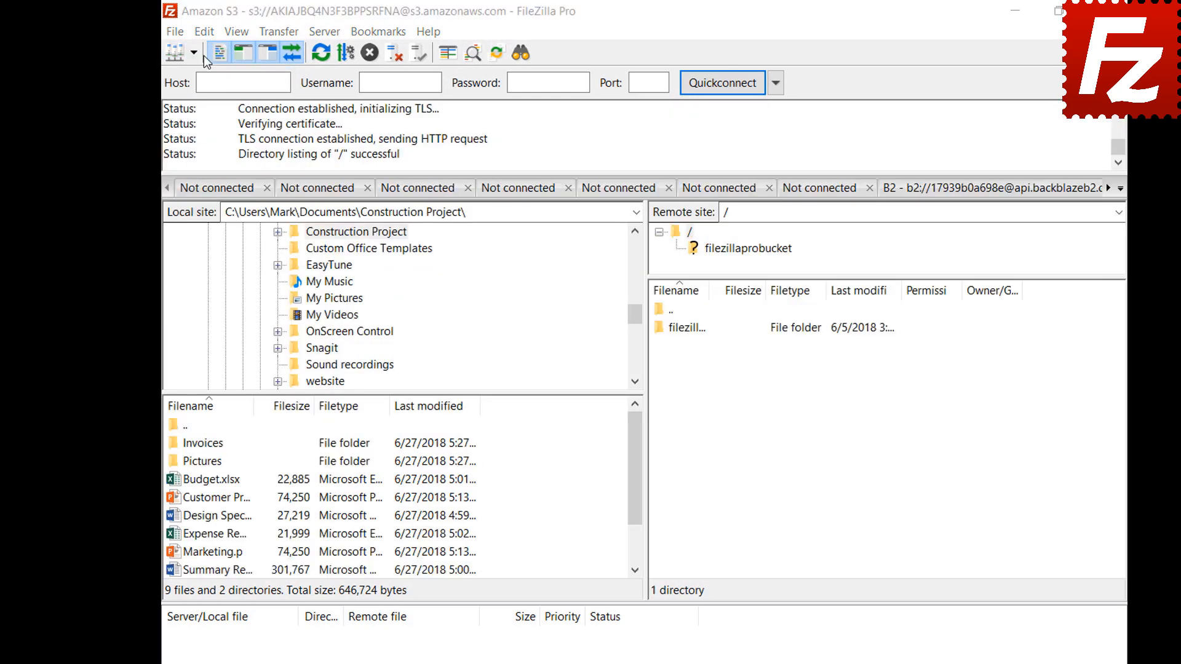
pyautogui.click(204, 34)
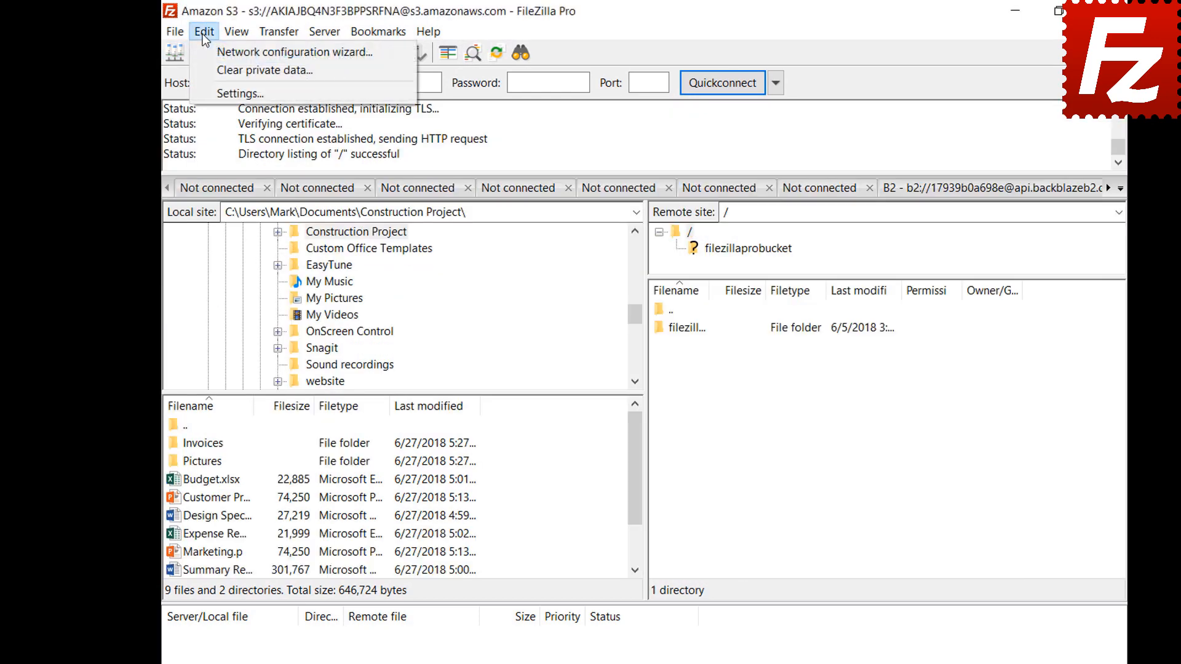
pyautogui.click(207, 96)
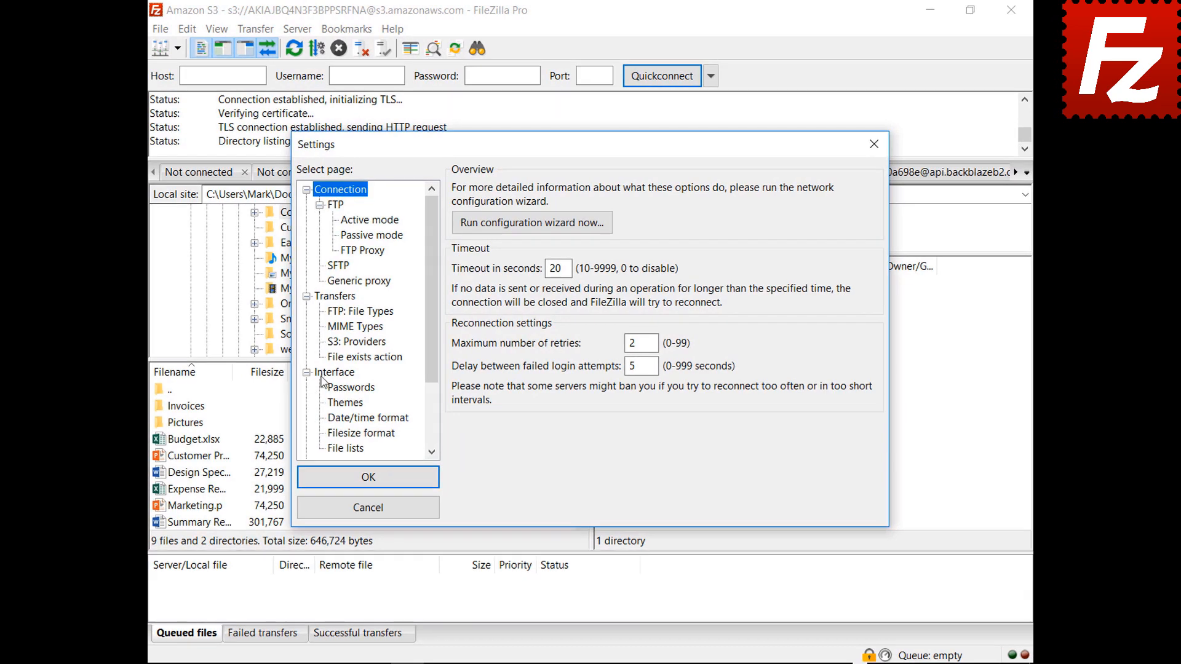
pyautogui.click(347, 396)
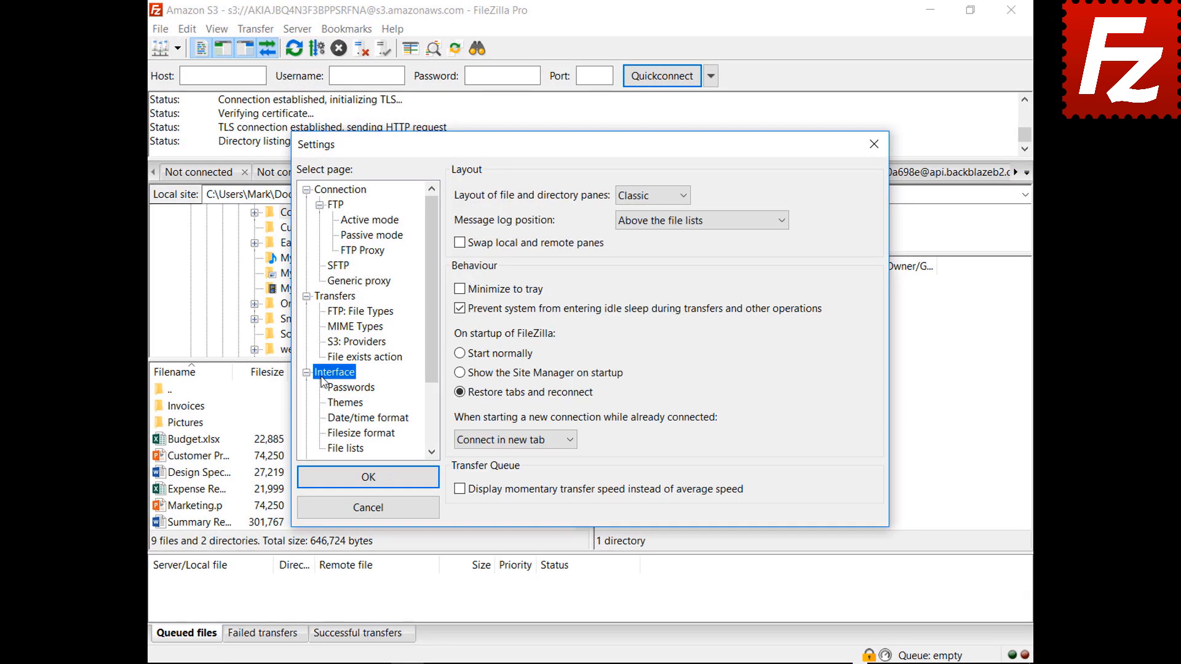
pyautogui.click(651, 196)
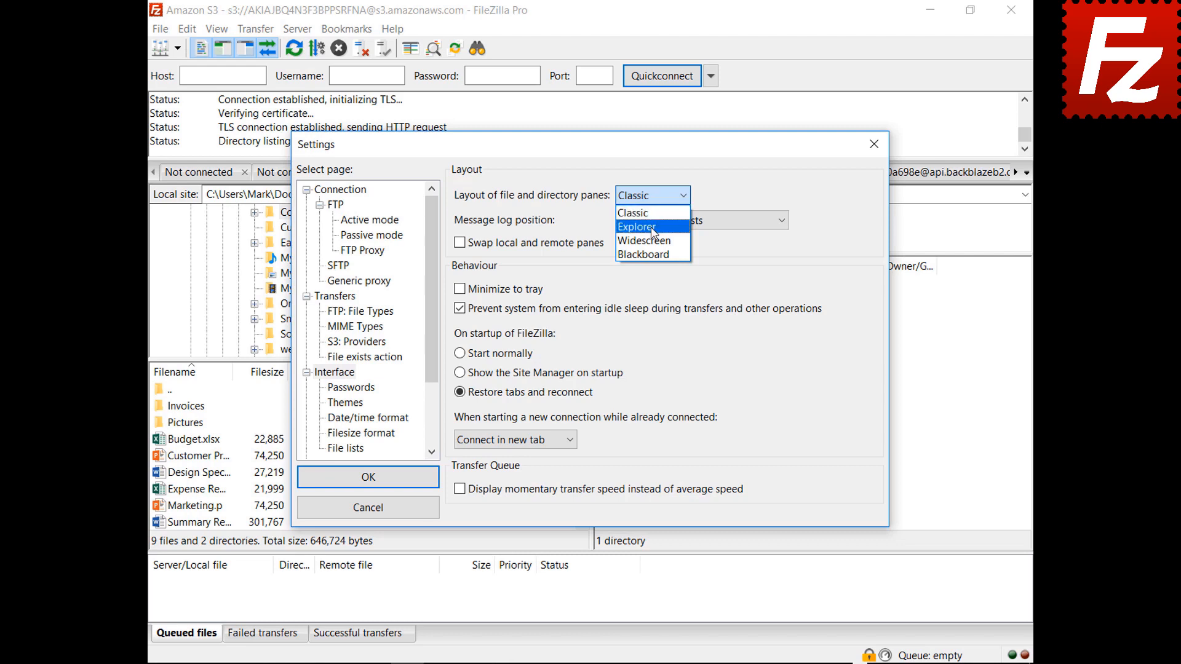
pyautogui.click(651, 220)
pyautogui.moveTo(596, 150); pyautogui.dragTo(616, 663)
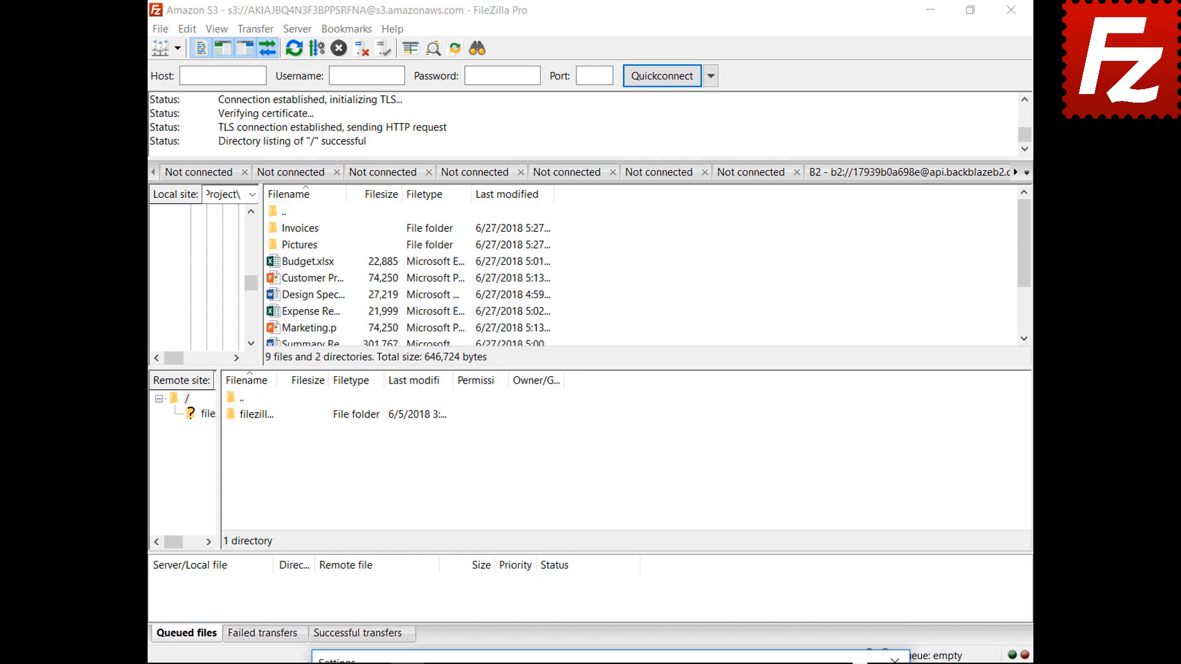
pyautogui.moveTo(615, 660); pyautogui.dragTo(584, 143)
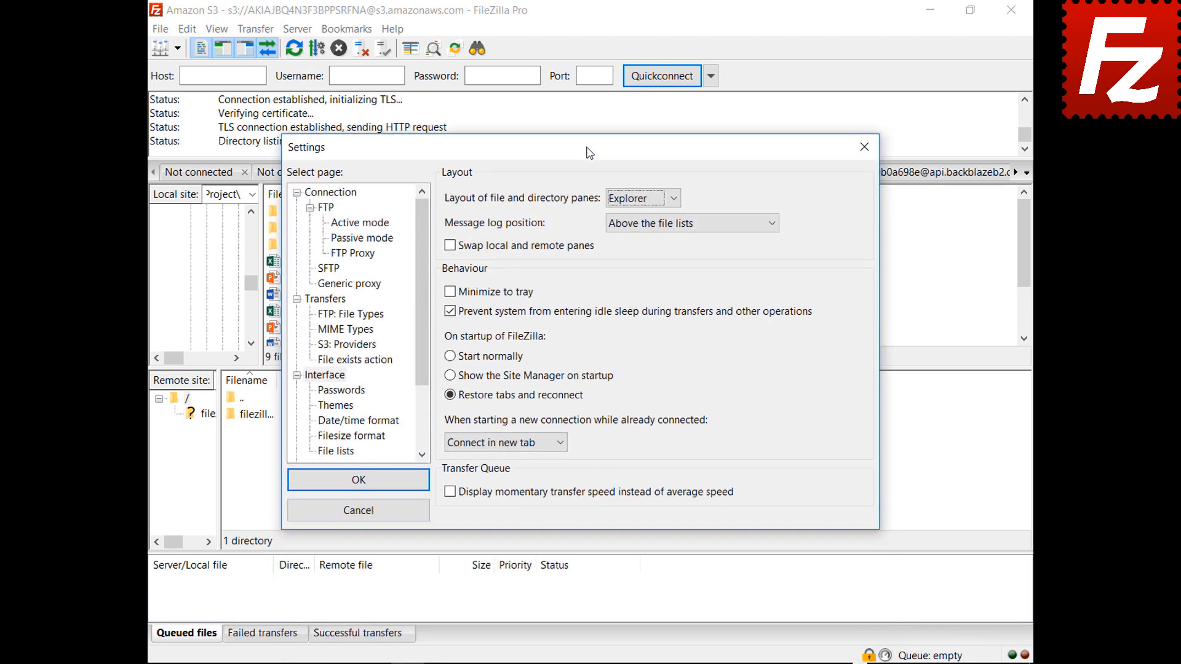
# Preview the Widescreen and Blackboard layouts, then switch the panes back to Classic.
pyautogui.click(642, 197)
pyautogui.click(640, 247)
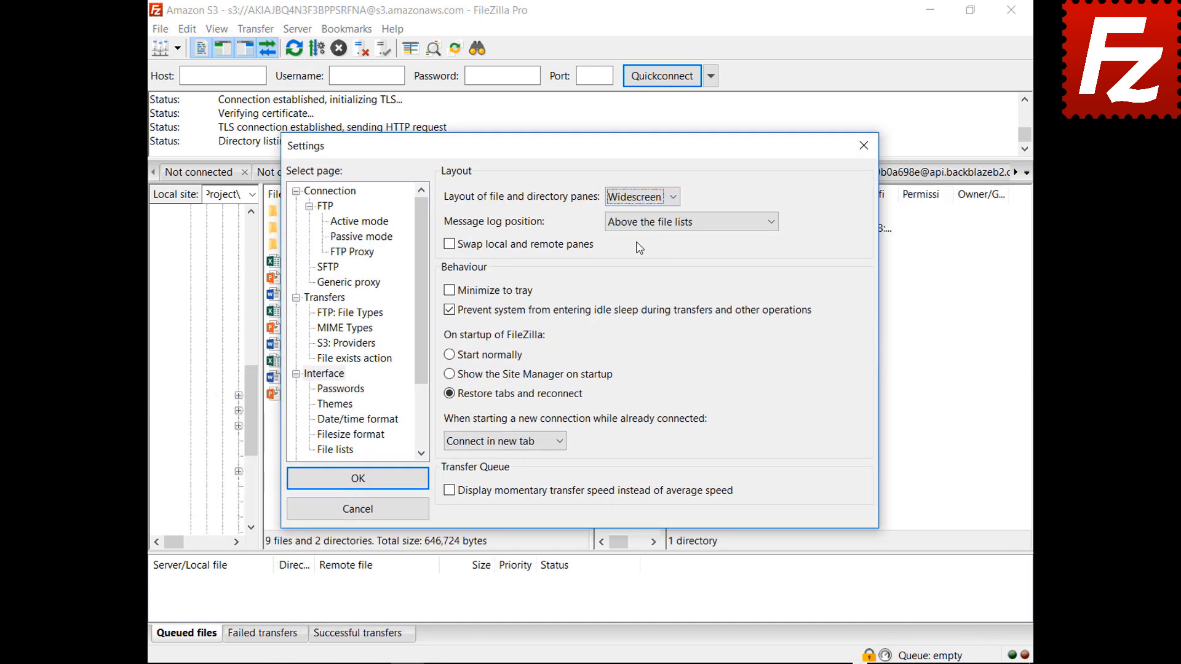
pyautogui.moveTo(597, 147)
pyautogui.mouseDown()
pyautogui.moveTo(627, 659)
pyautogui.moveTo(589, 158)
pyautogui.mouseUp()
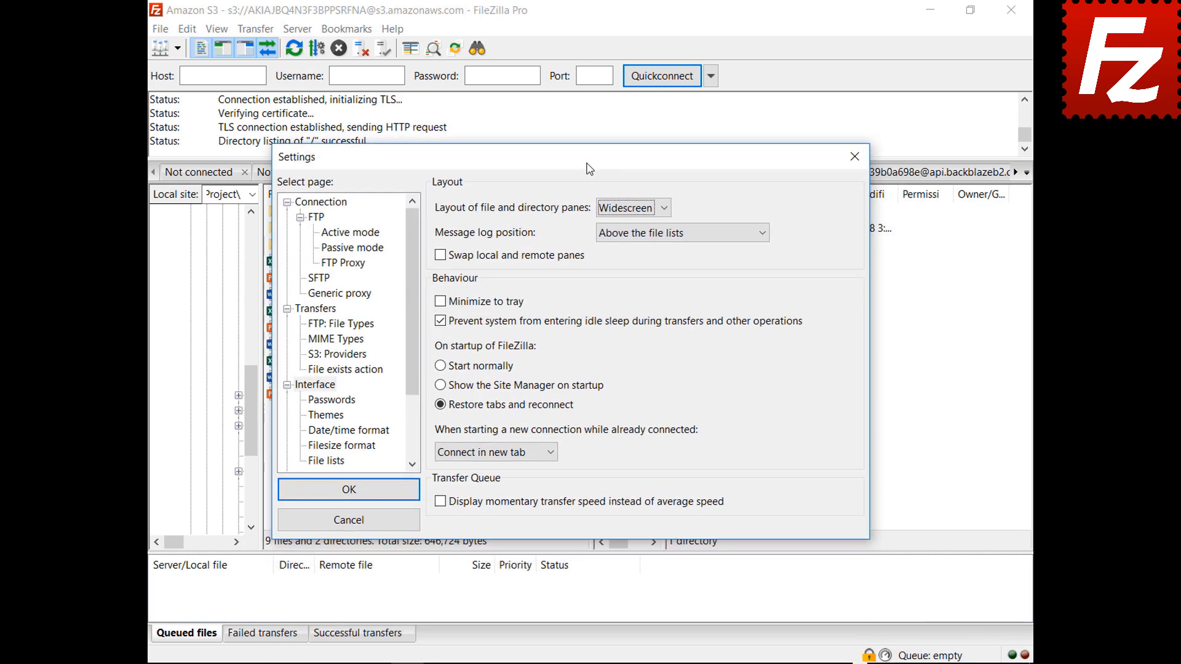
pyautogui.click(636, 209)
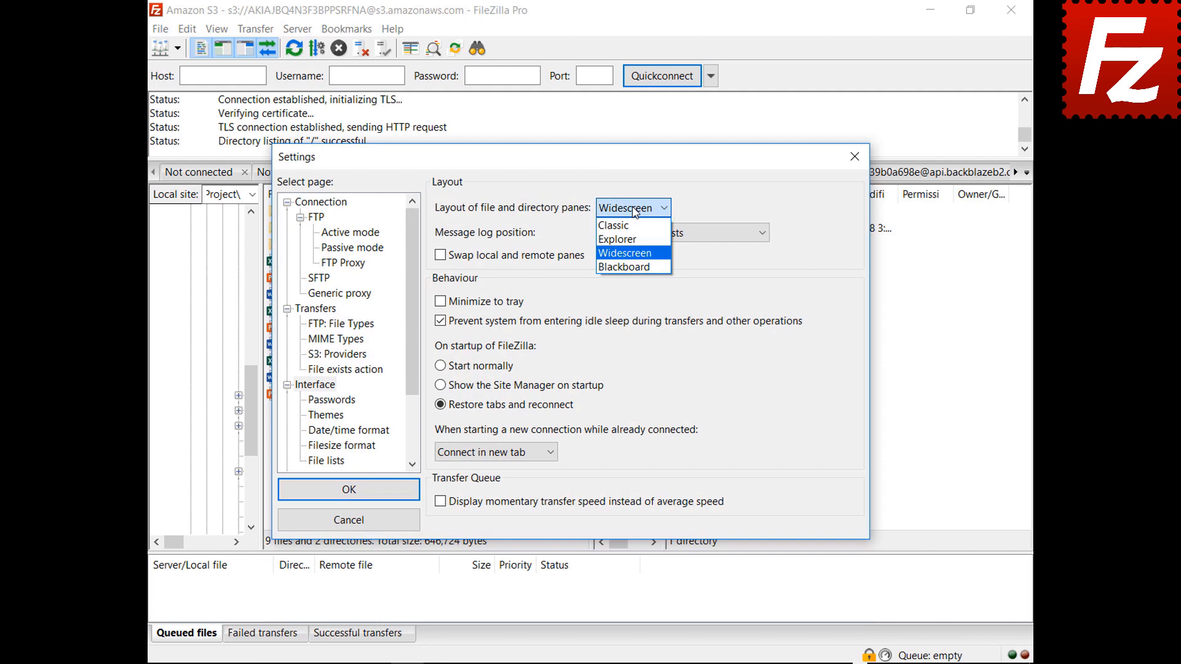
pyautogui.click(631, 267)
pyautogui.moveTo(572, 166); pyautogui.dragTo(575, 663)
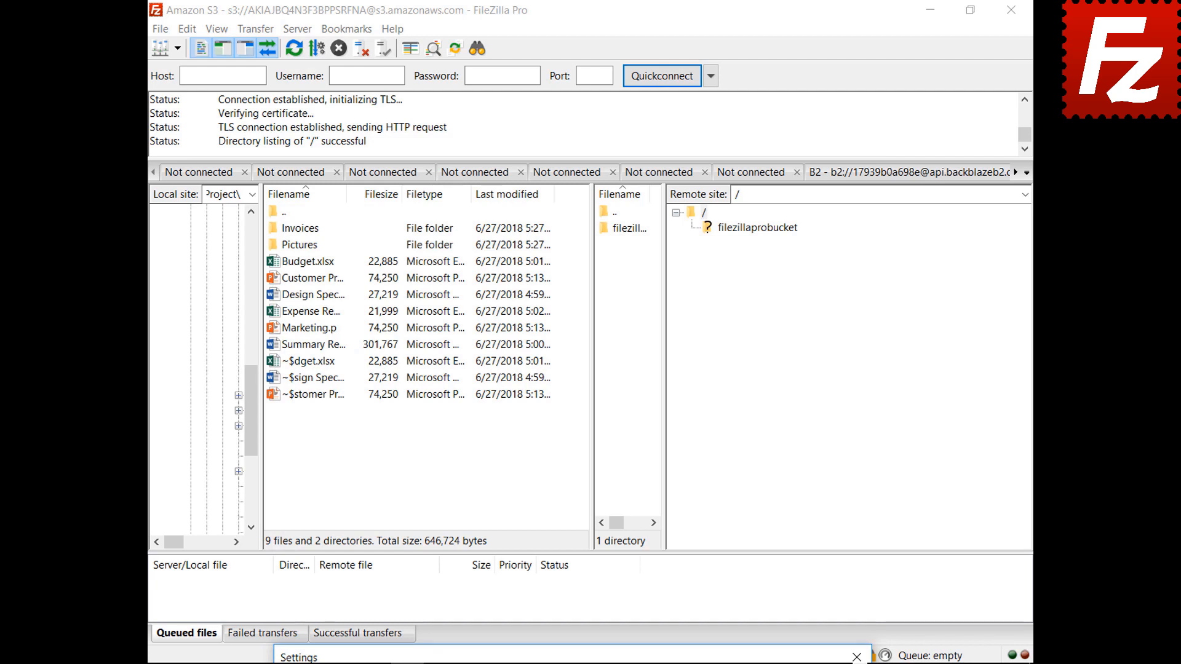
pyautogui.moveTo(553, 657); pyautogui.dragTo(525, 168)
pyautogui.click(604, 219)
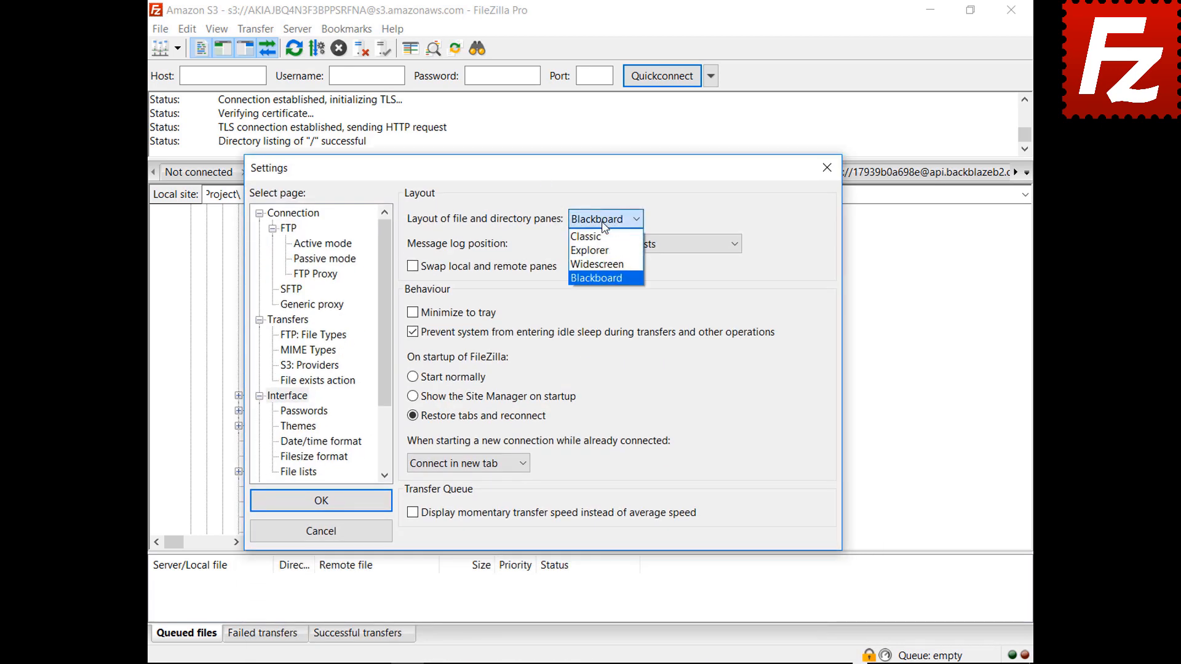
pyautogui.click(601, 237)
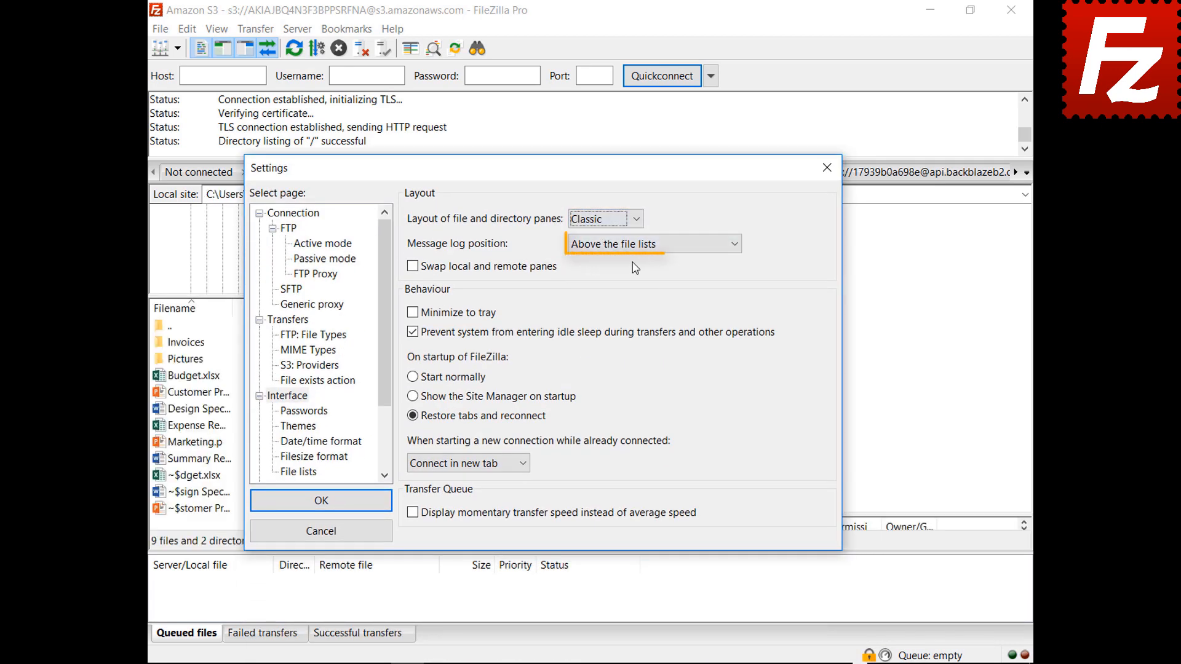
# Set Message log position to 'As tab in the transfer queue pane', tick Minimize to tray, and save.
pyautogui.click(635, 247)
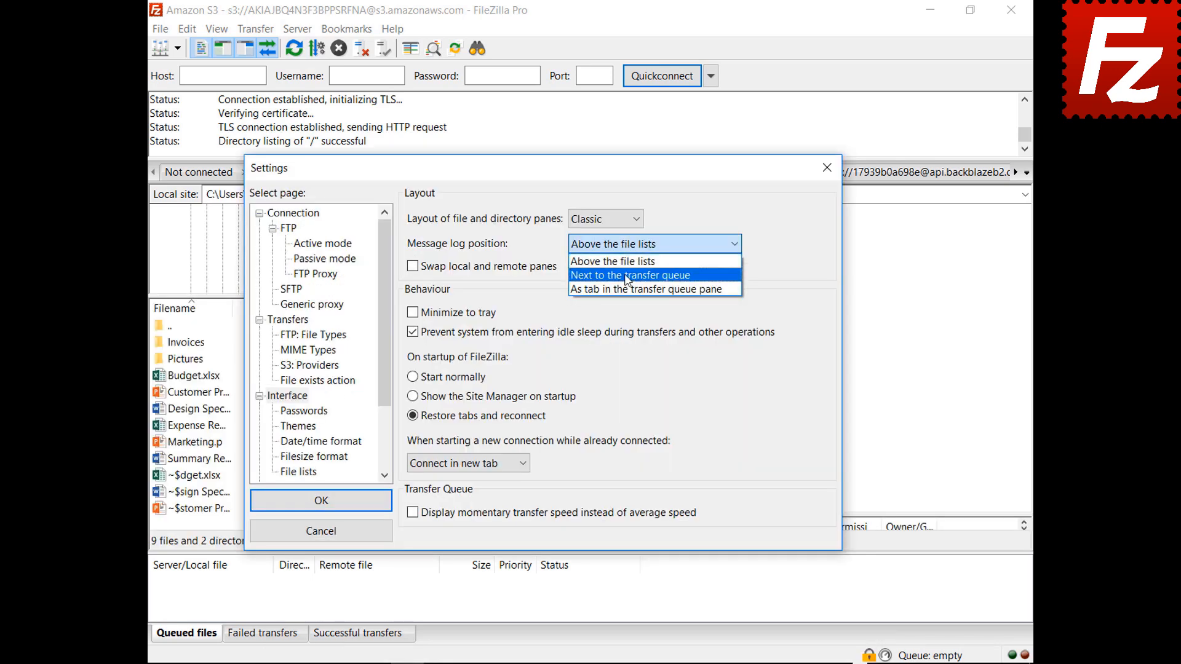
pyautogui.click(629, 274)
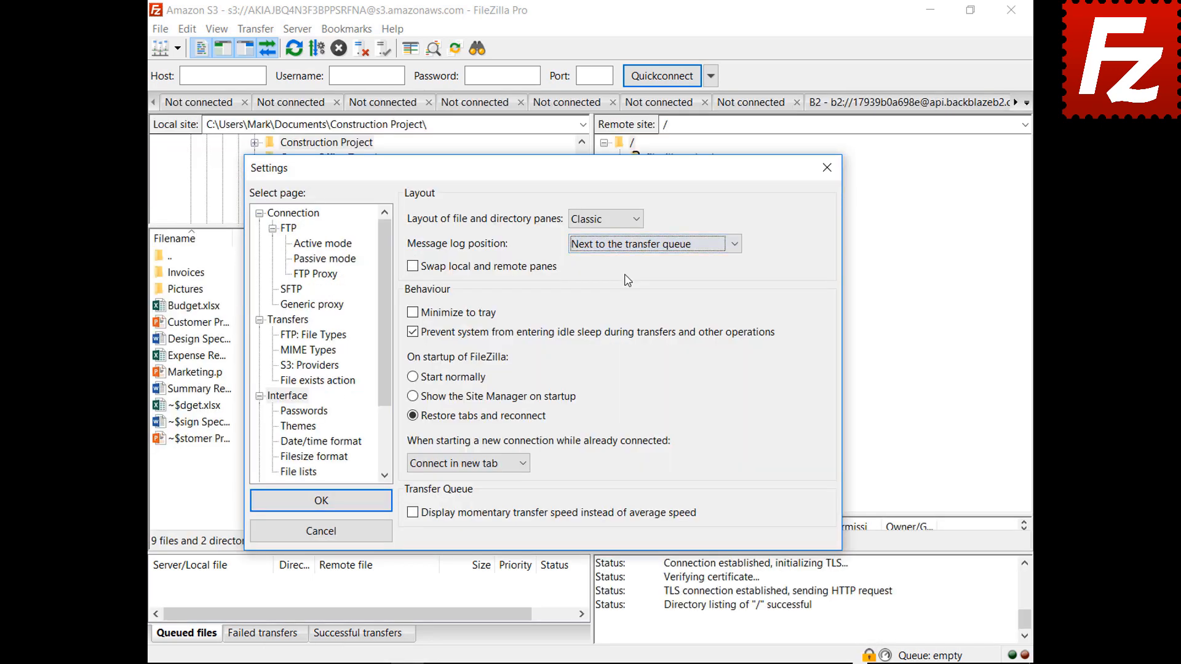
pyautogui.moveTo(547, 174); pyautogui.dragTo(573, 107)
pyautogui.click(674, 200)
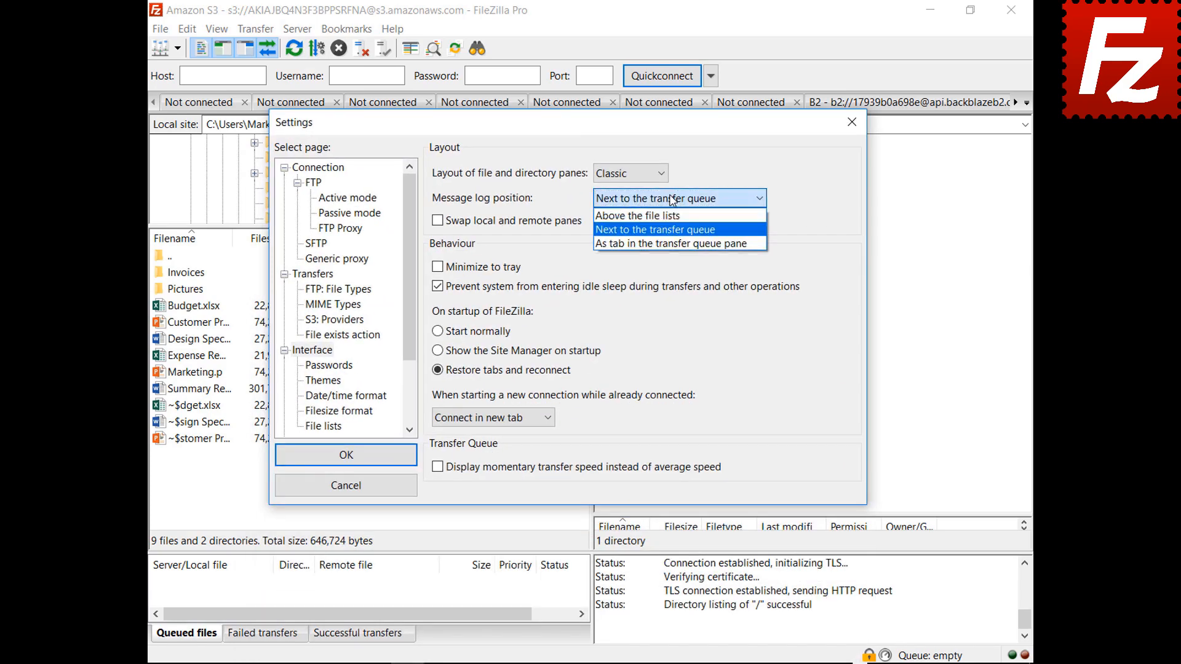
pyautogui.click(666, 245)
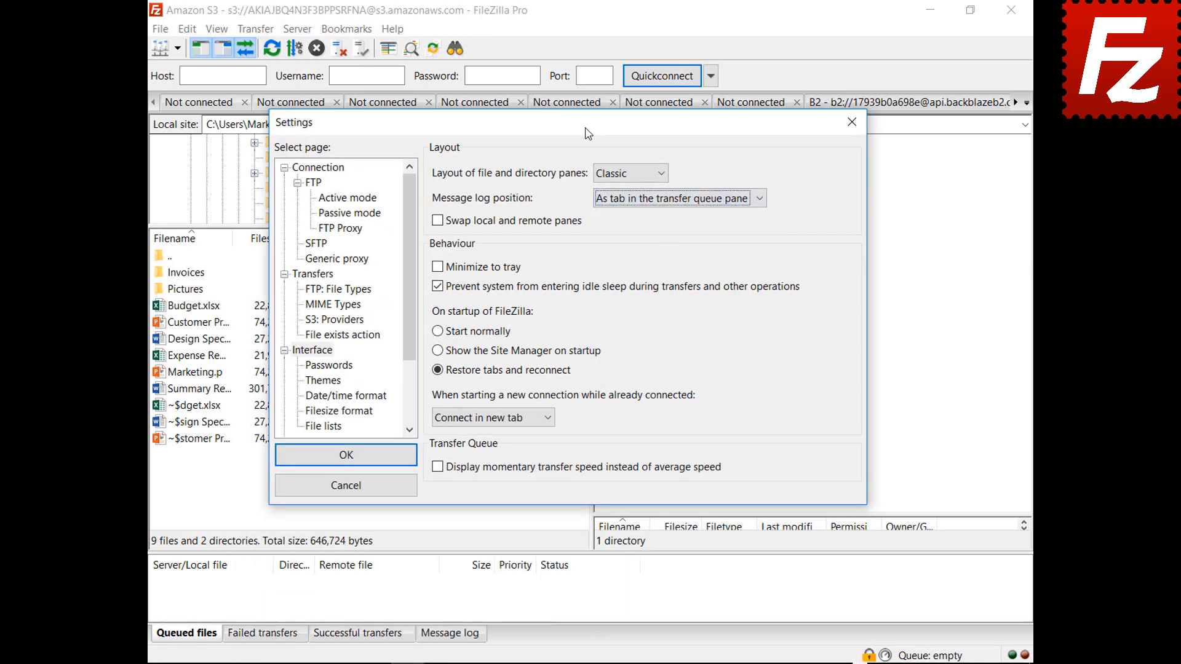
pyautogui.press('Return')
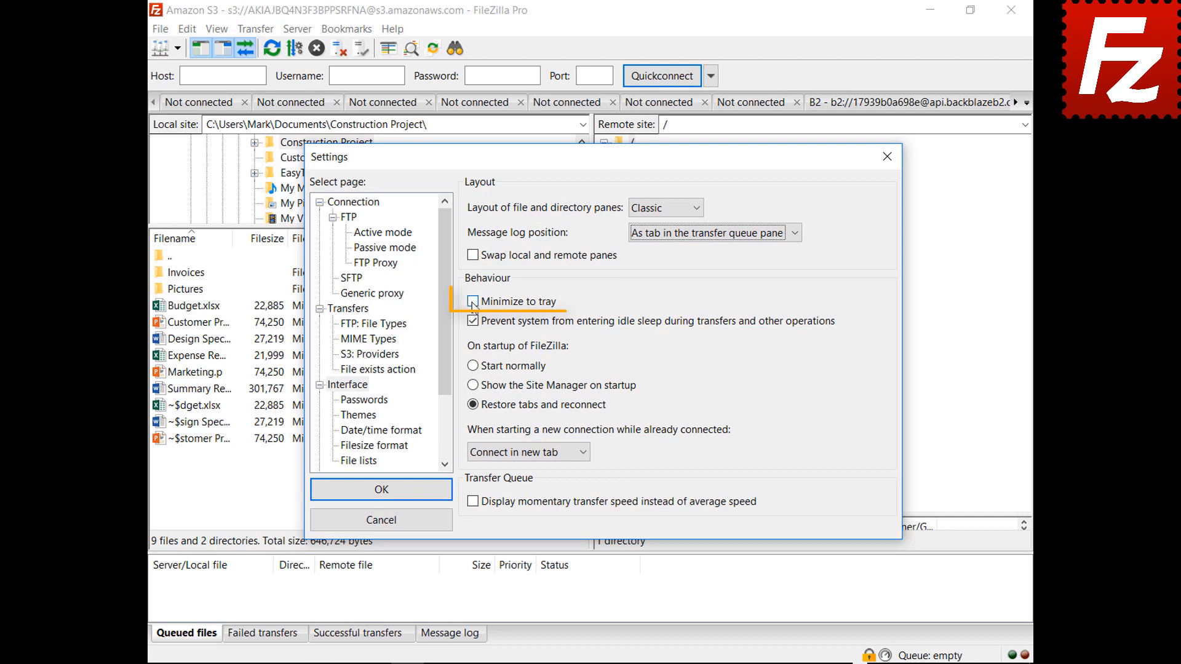
pyautogui.click(472, 302)
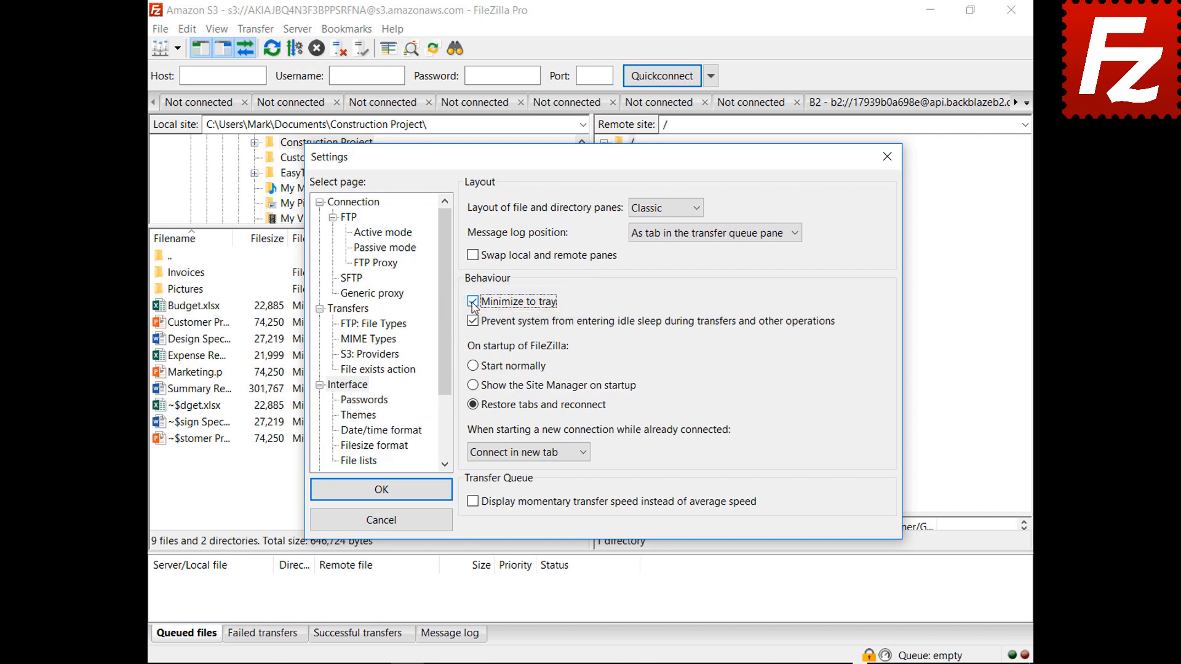
pyautogui.click(379, 488)
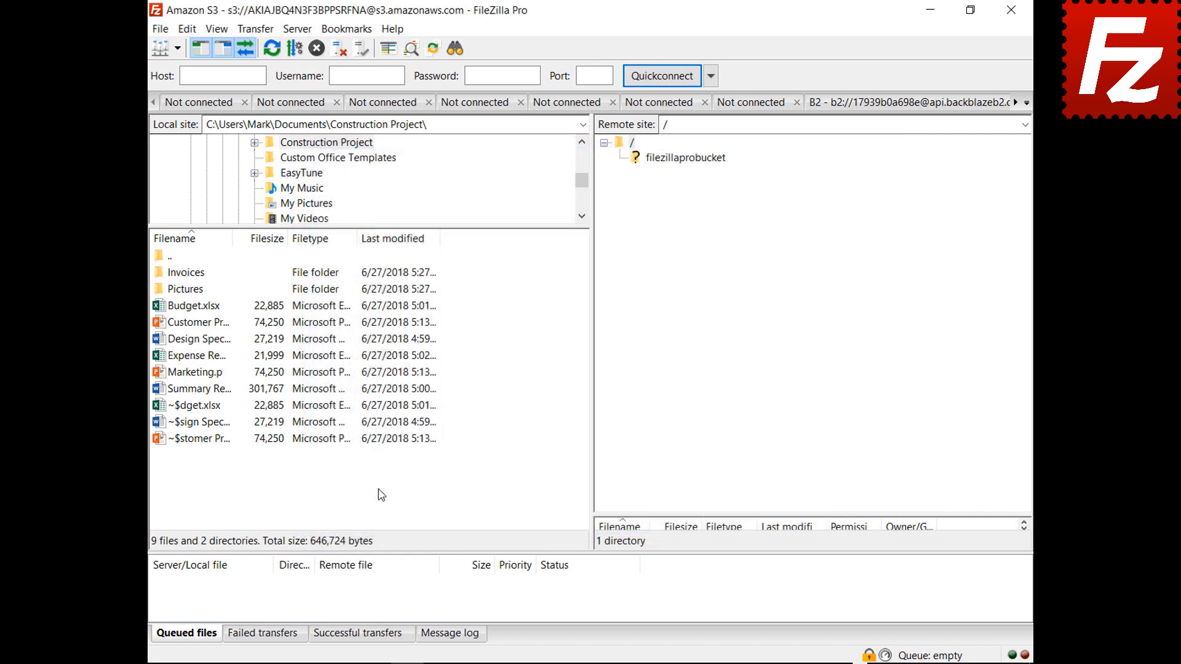
# Minimize FileZilla and restore it from its system tray icon.
pyautogui.click(930, 10)
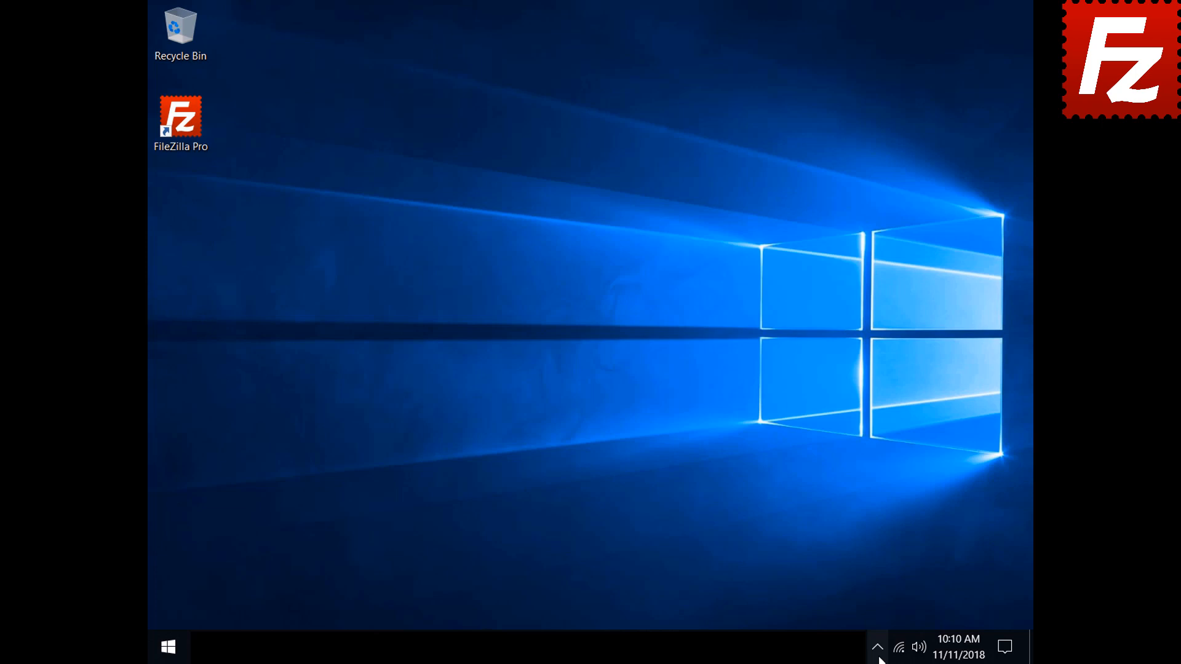
pyautogui.click(878, 651)
pyautogui.click(890, 616)
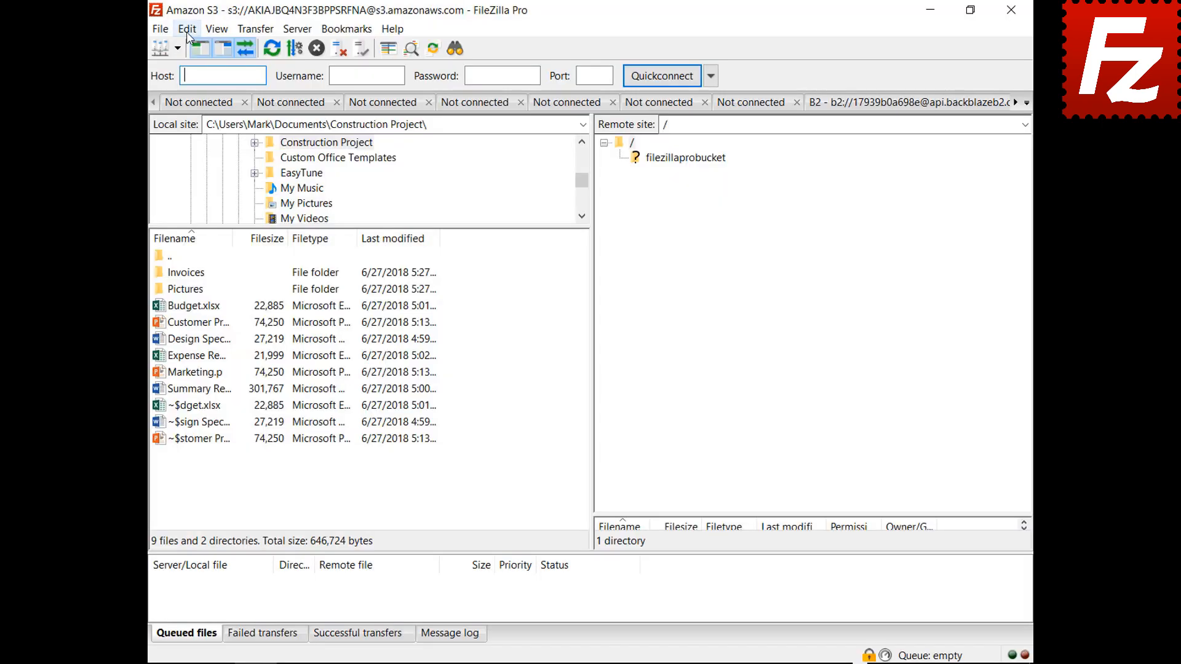
# Set the already-connected new-connection option to 'Connect in current tab' and save the settings.
pyautogui.click(187, 29)
pyautogui.click(197, 85)
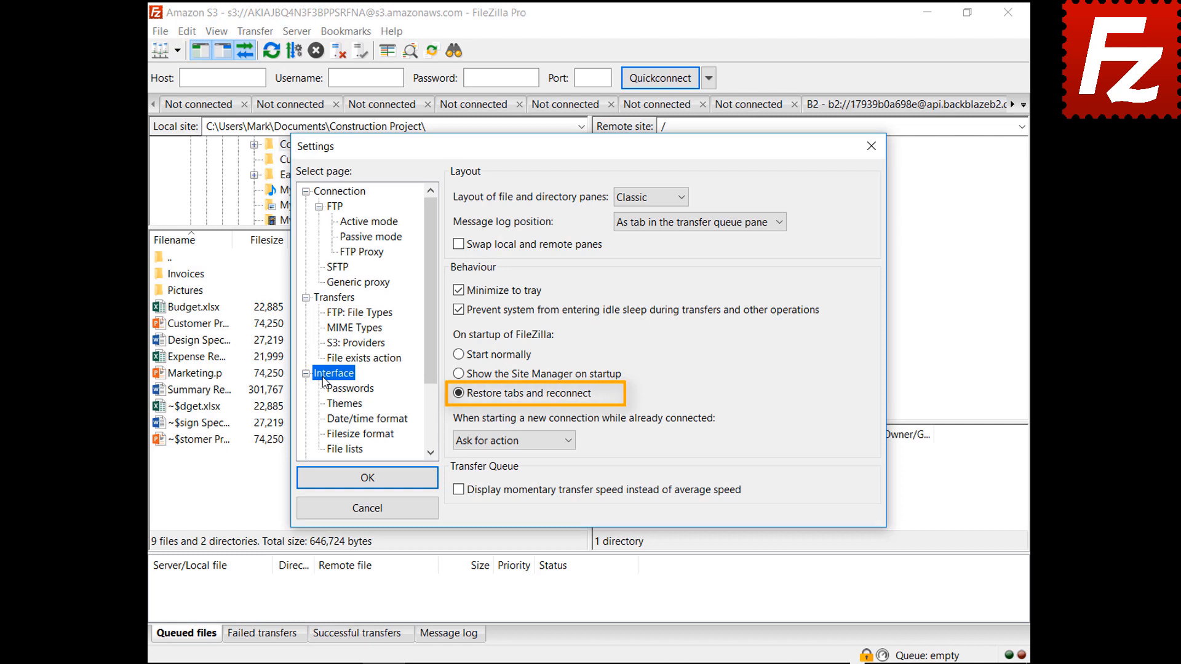
pyautogui.click(508, 442)
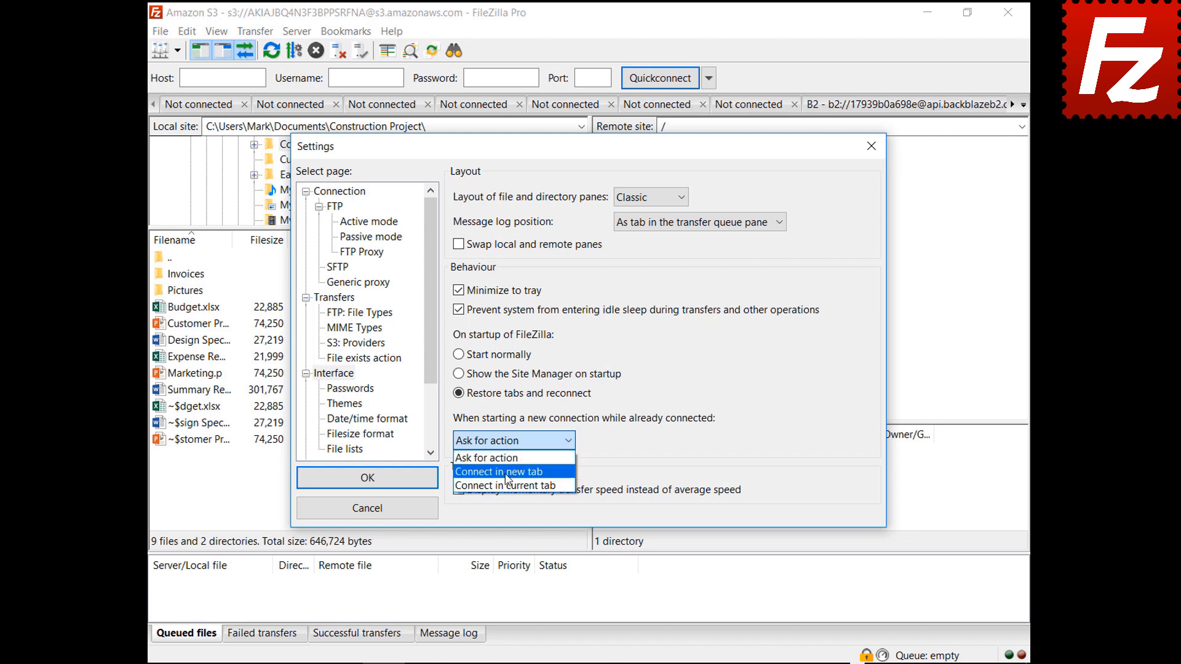
pyautogui.click(507, 472)
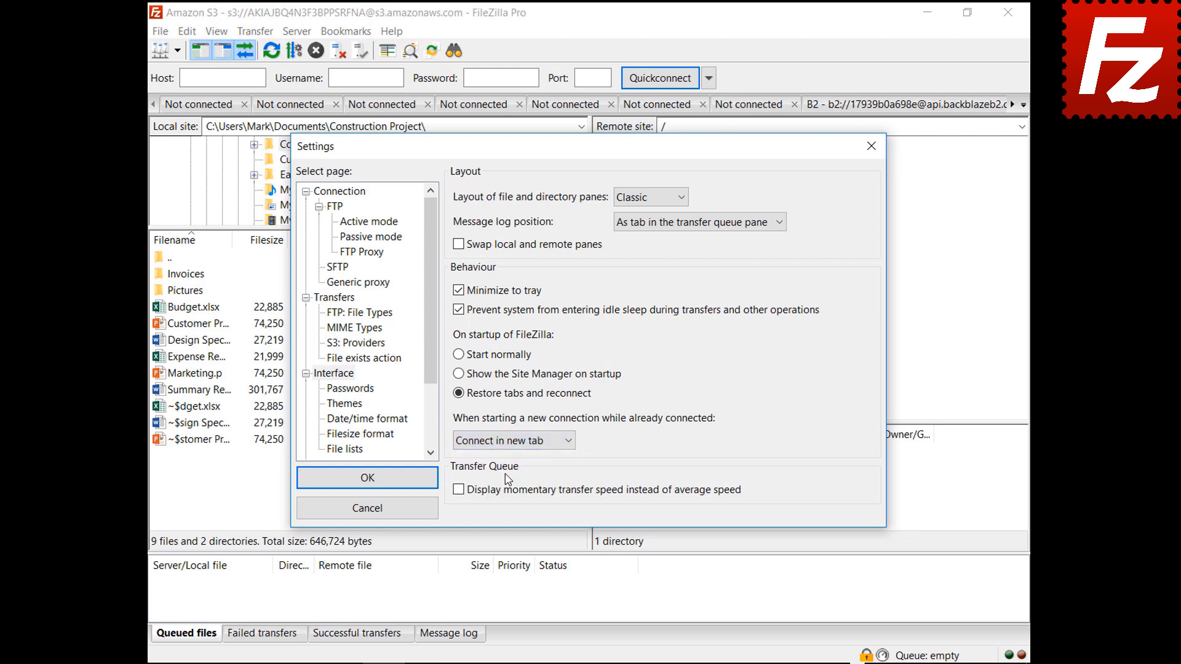
pyautogui.click(510, 441)
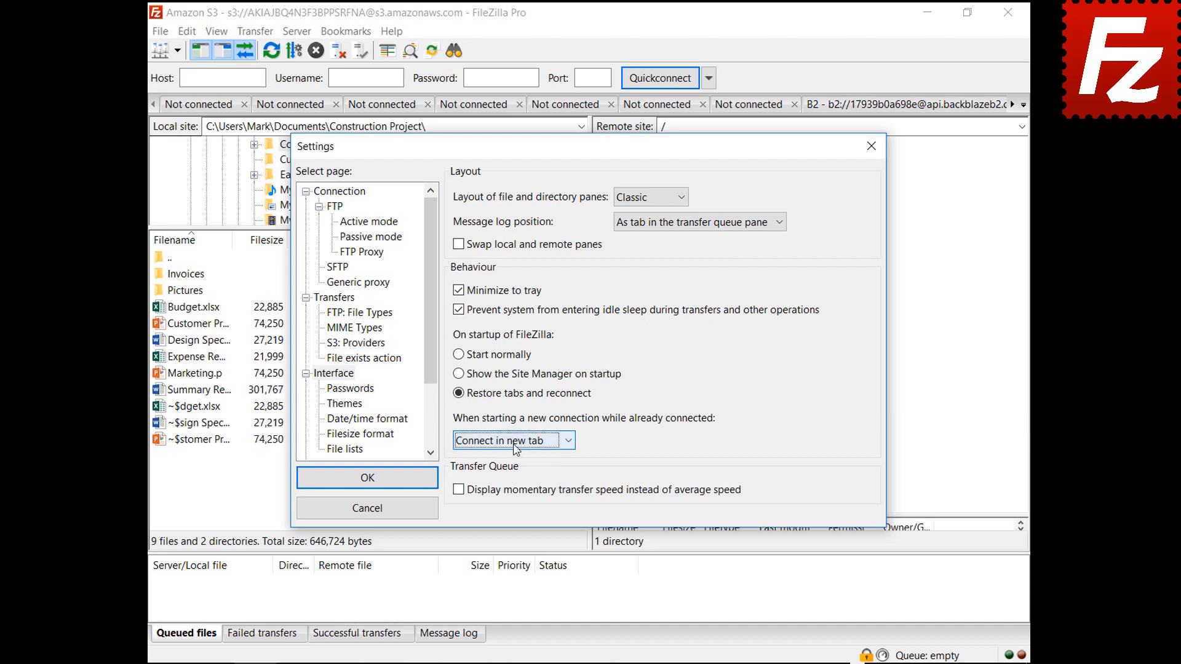
pyautogui.click(520, 486)
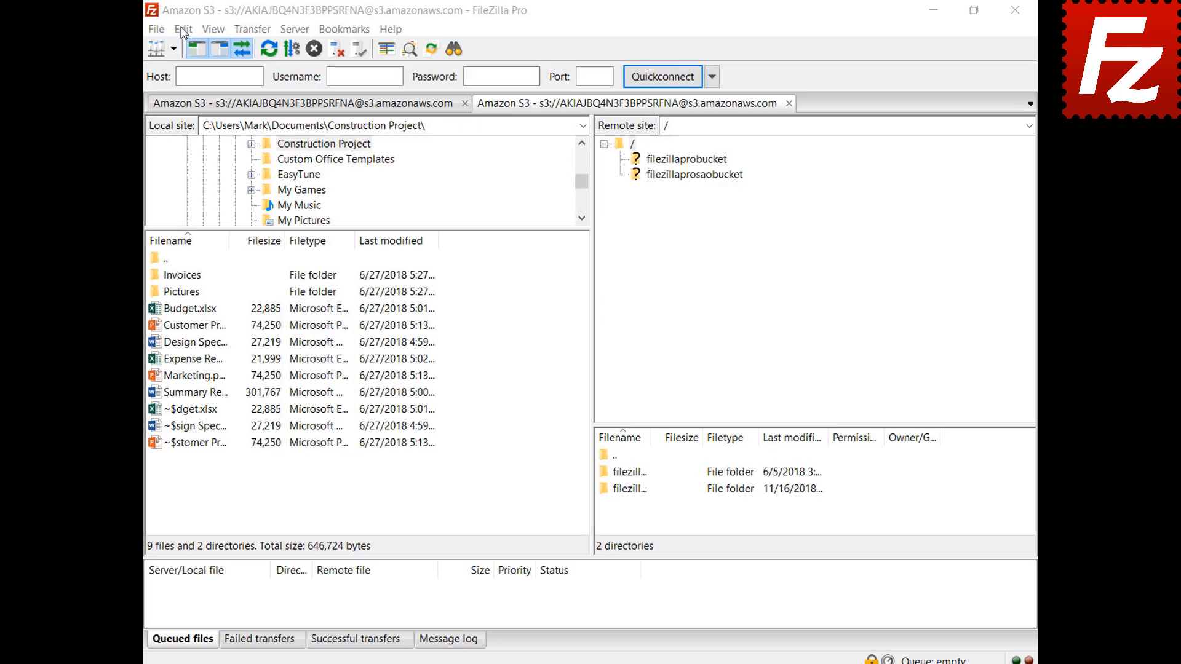
pyautogui.click(187, 31)
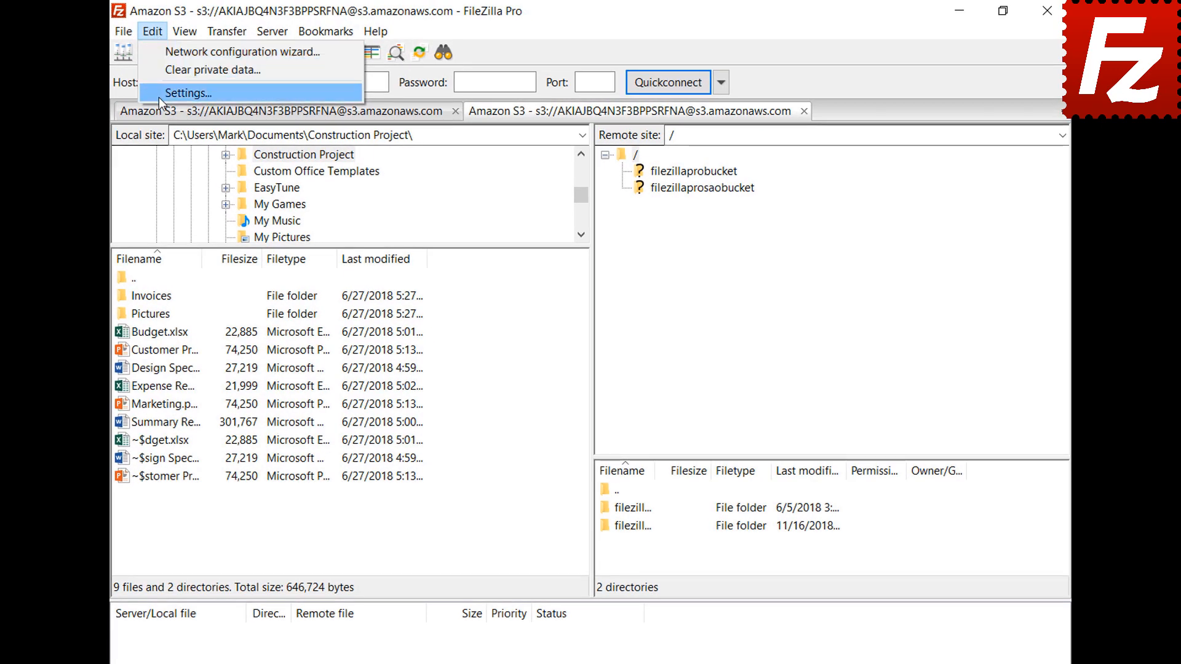
# Set custom date format %B %d %Y and time format %H:%M:%S in Date/time settings.
pyautogui.click(159, 96)
pyautogui.click(311, 455)
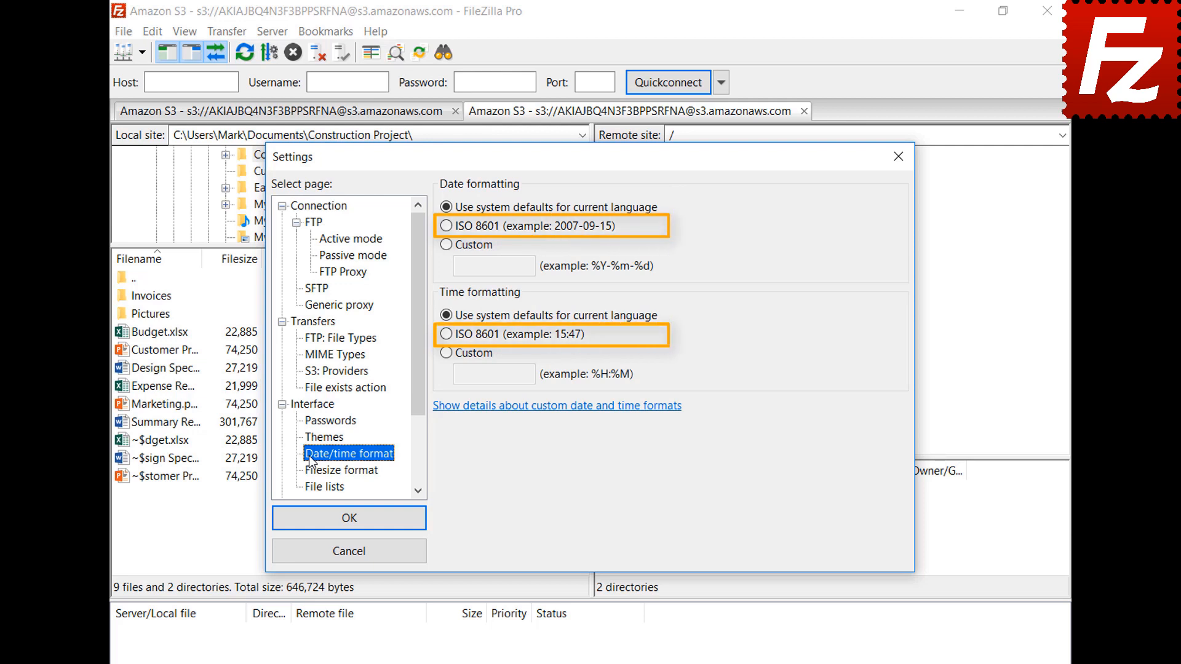
pyautogui.click(448, 249)
pyautogui.click(495, 266)
pyautogui.write('%B %d %Y')
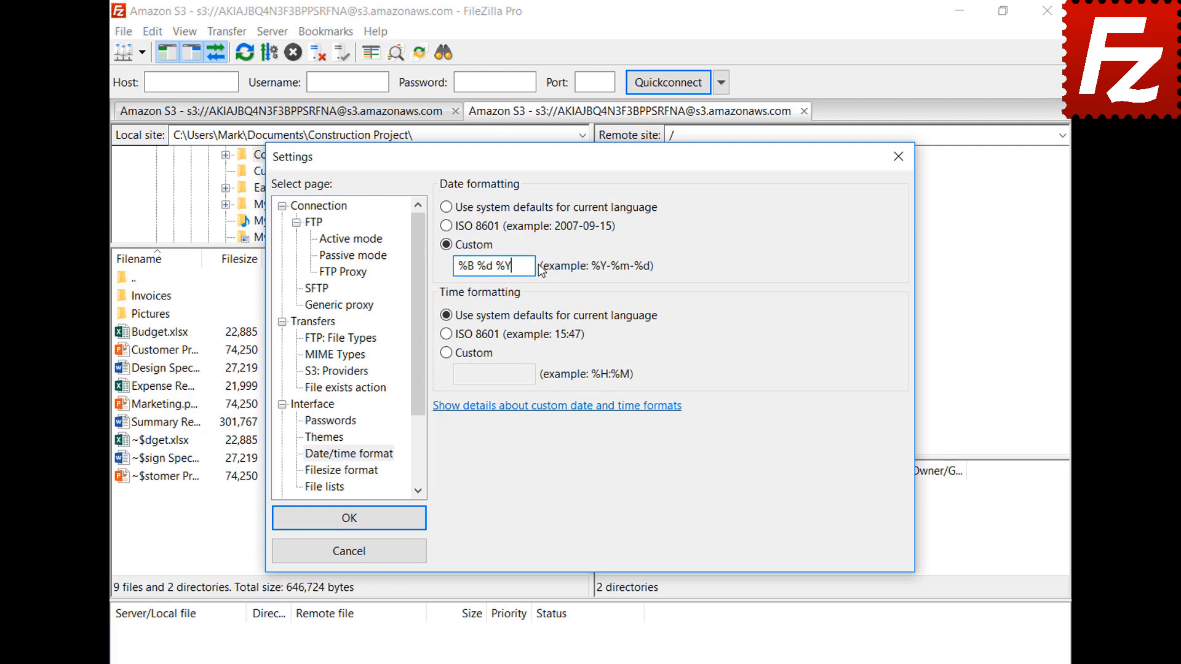
pyautogui.click(446, 352)
pyautogui.click(534, 375)
pyautogui.write('%H:%M:%S')
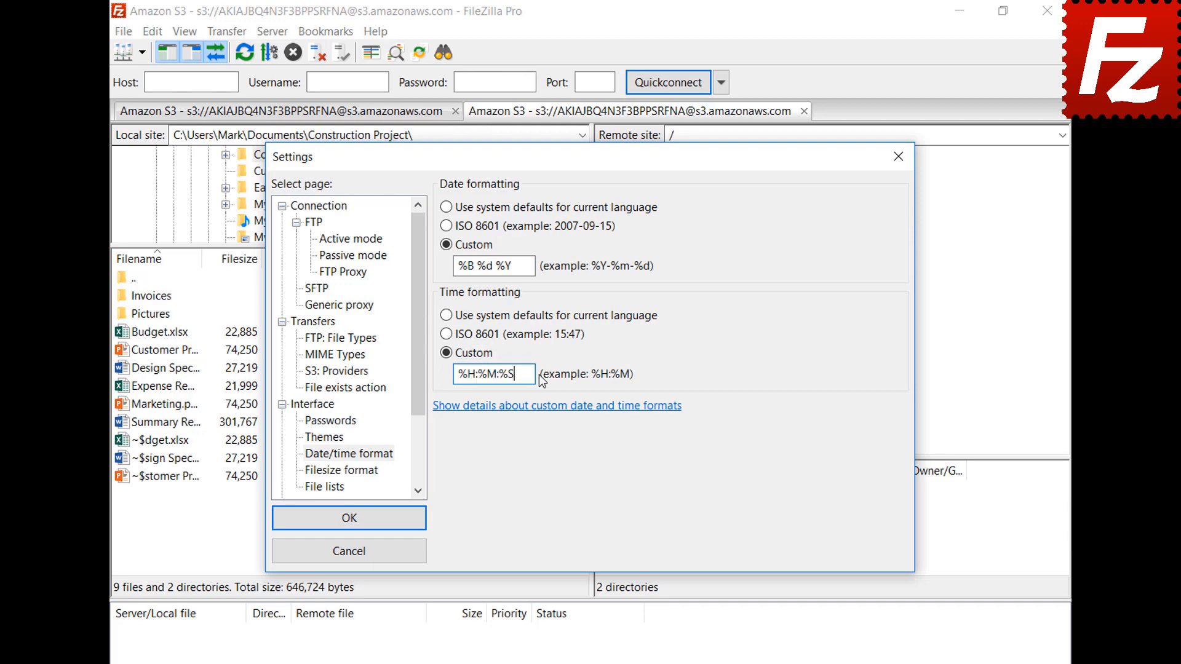
pyautogui.click(349, 518)
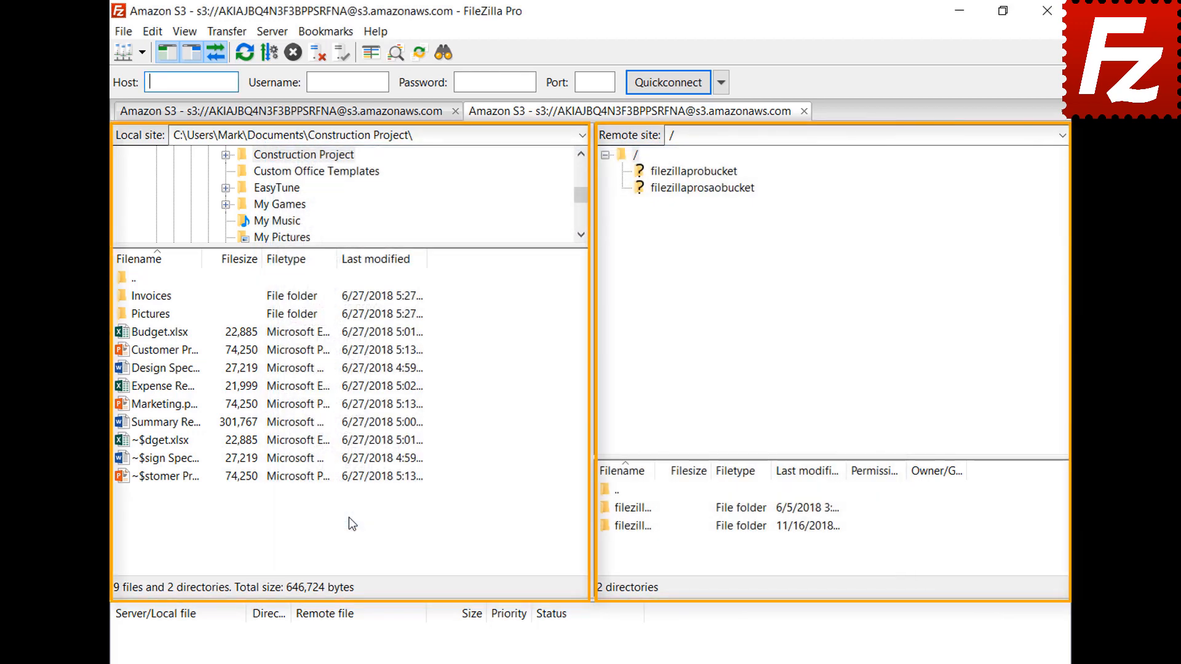
pyautogui.click(152, 31)
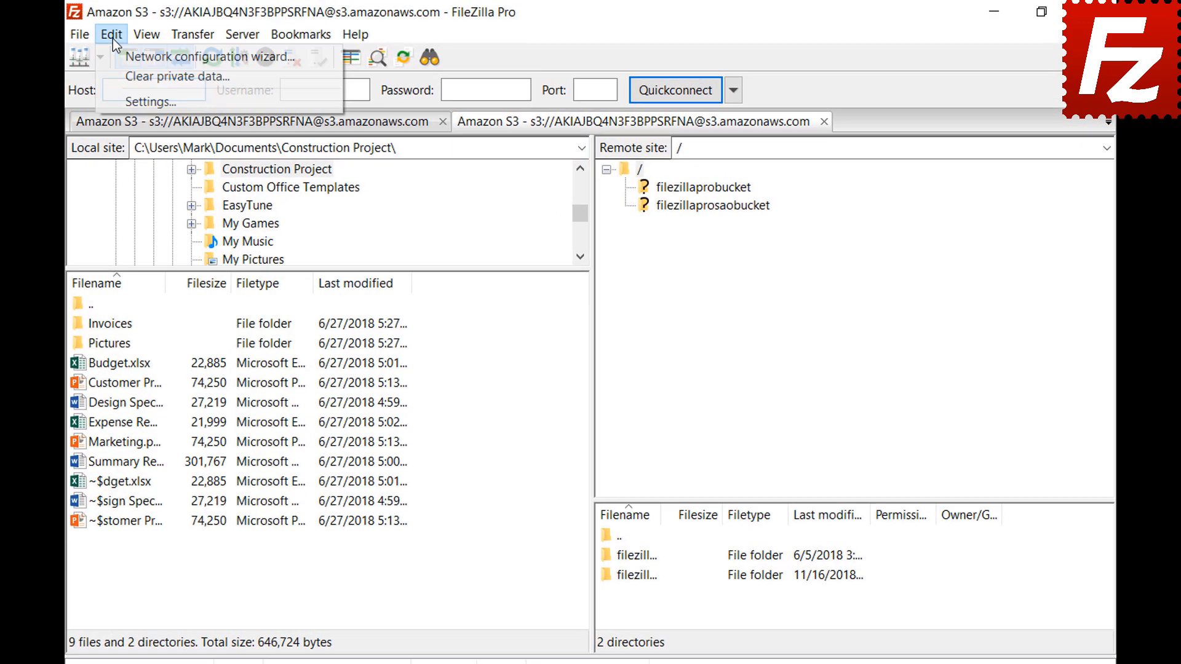
# In Settings' Filesize format page, keep thousands separators on, choose decimal SI prefixes and 2 decimal places.
pyautogui.click(113, 99)
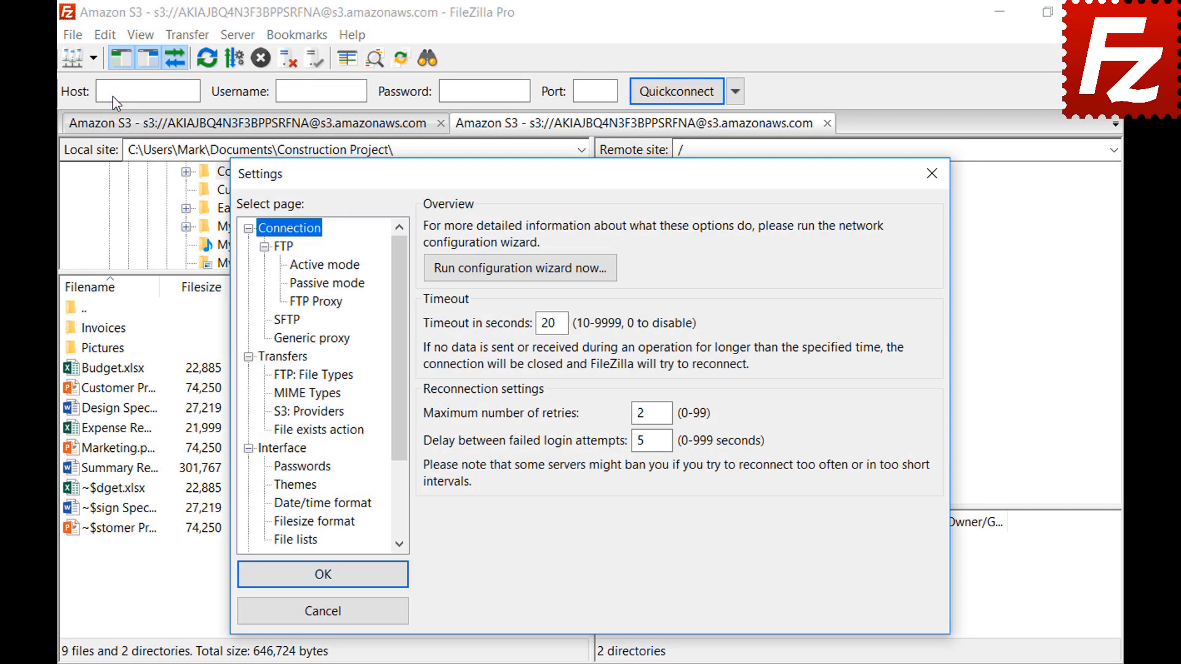
pyautogui.click(279, 524)
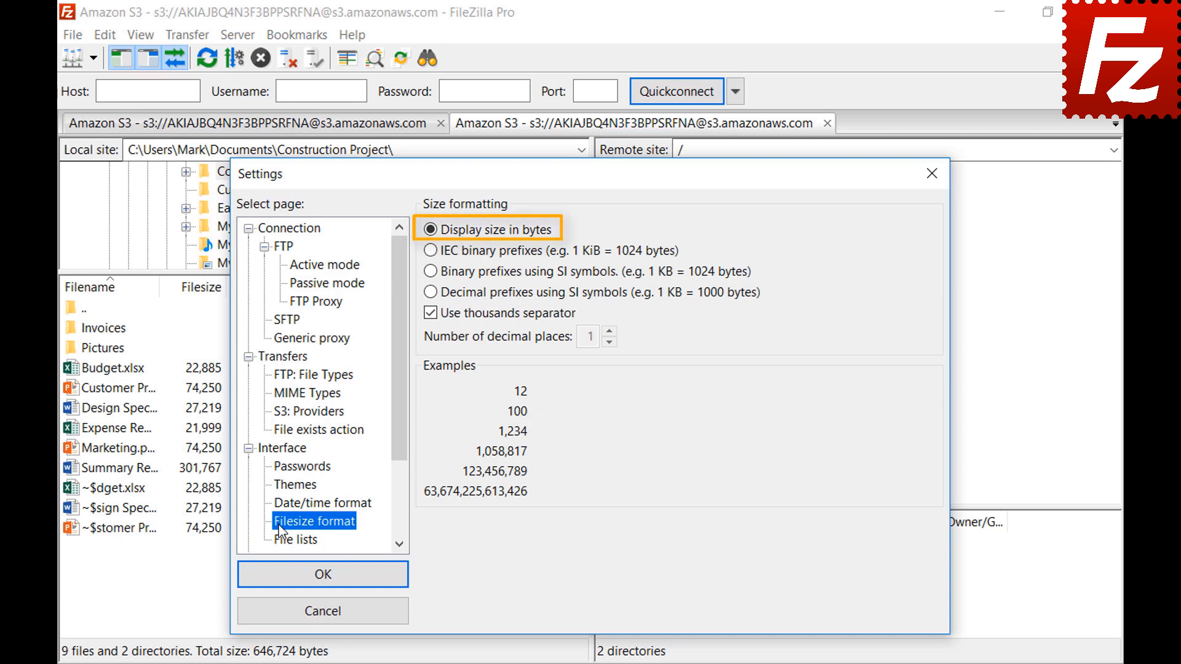
pyautogui.click(430, 318)
pyautogui.click(430, 319)
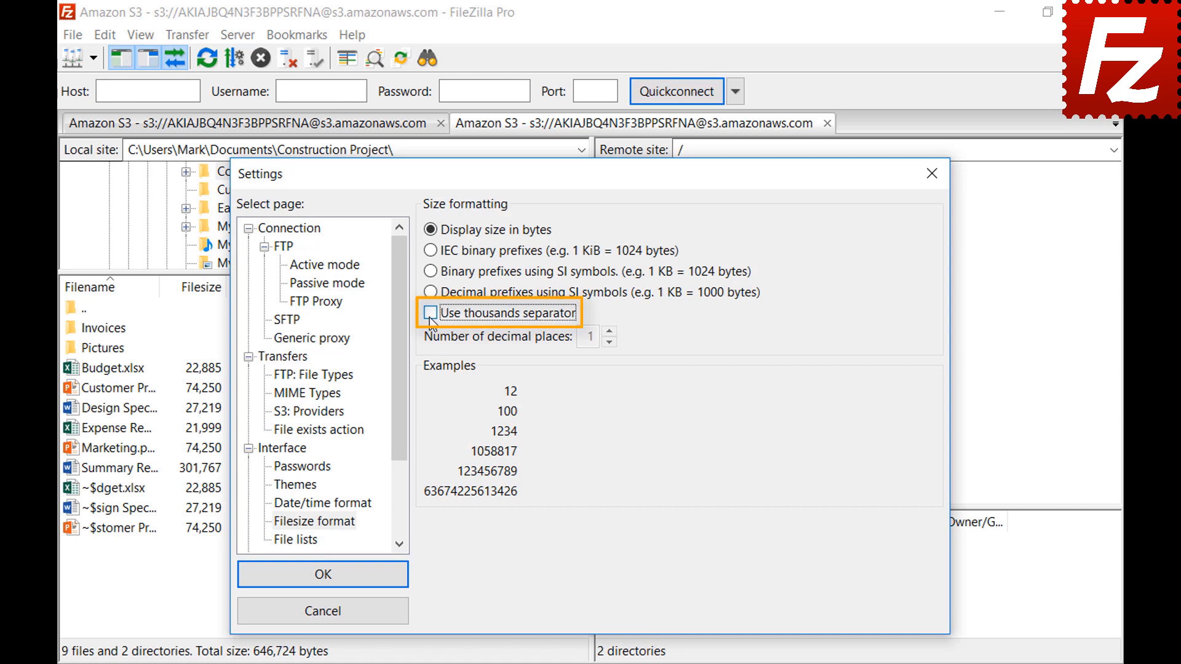
pyautogui.click(430, 319)
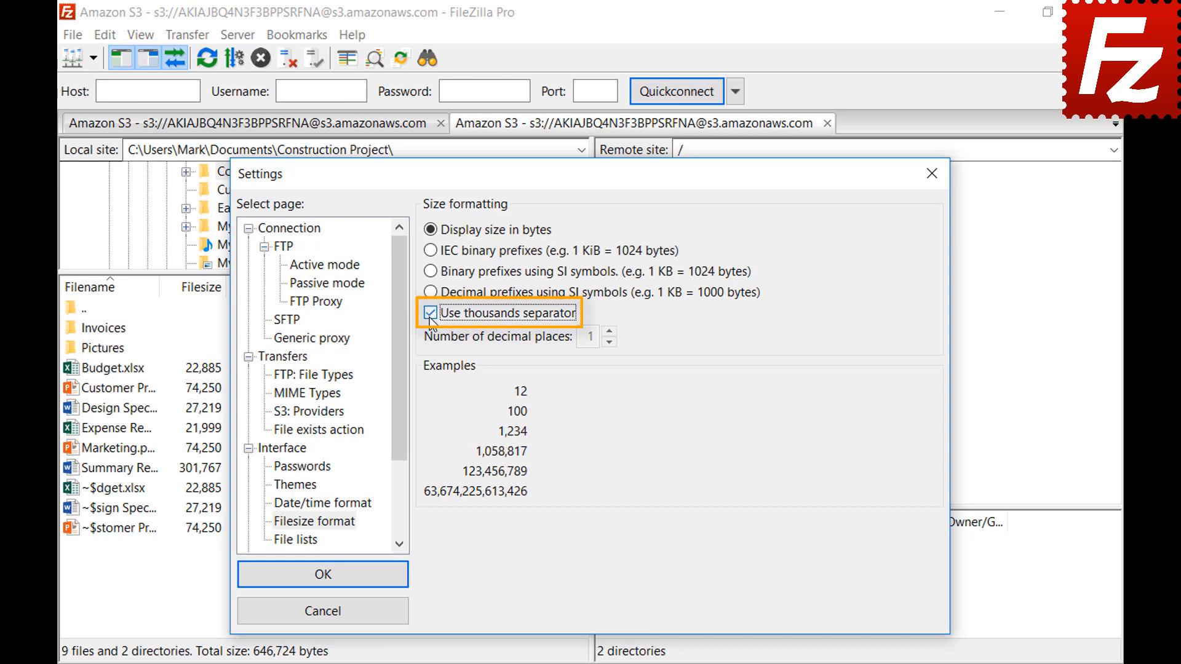
pyautogui.click(430, 251)
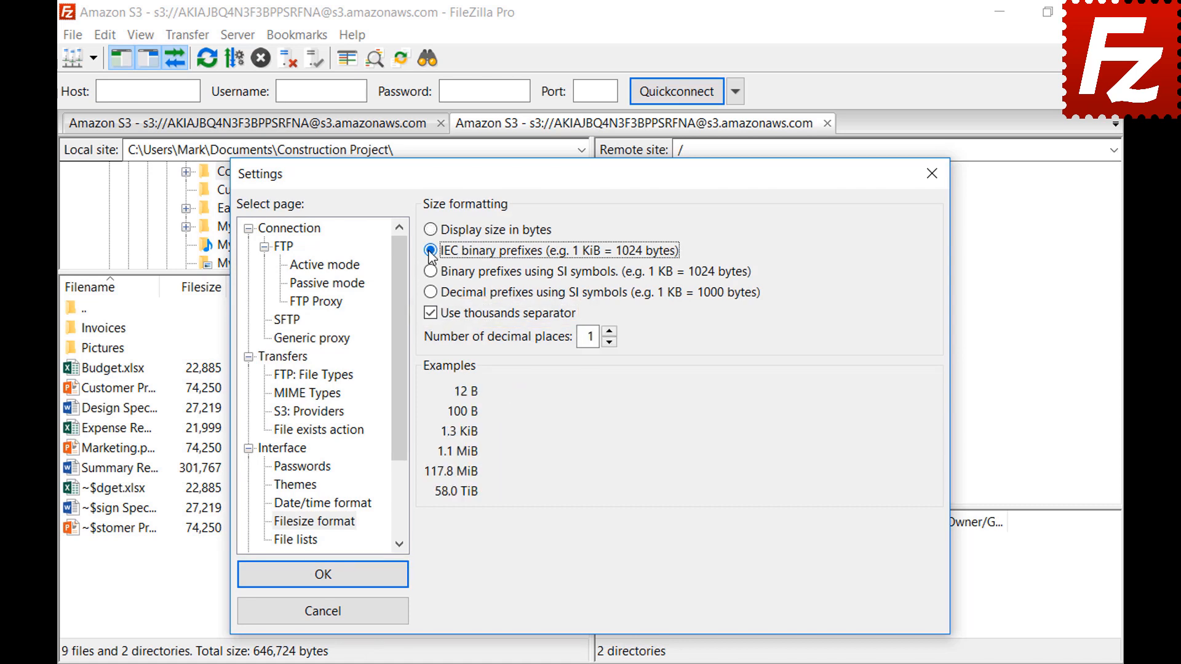
pyautogui.click(430, 271)
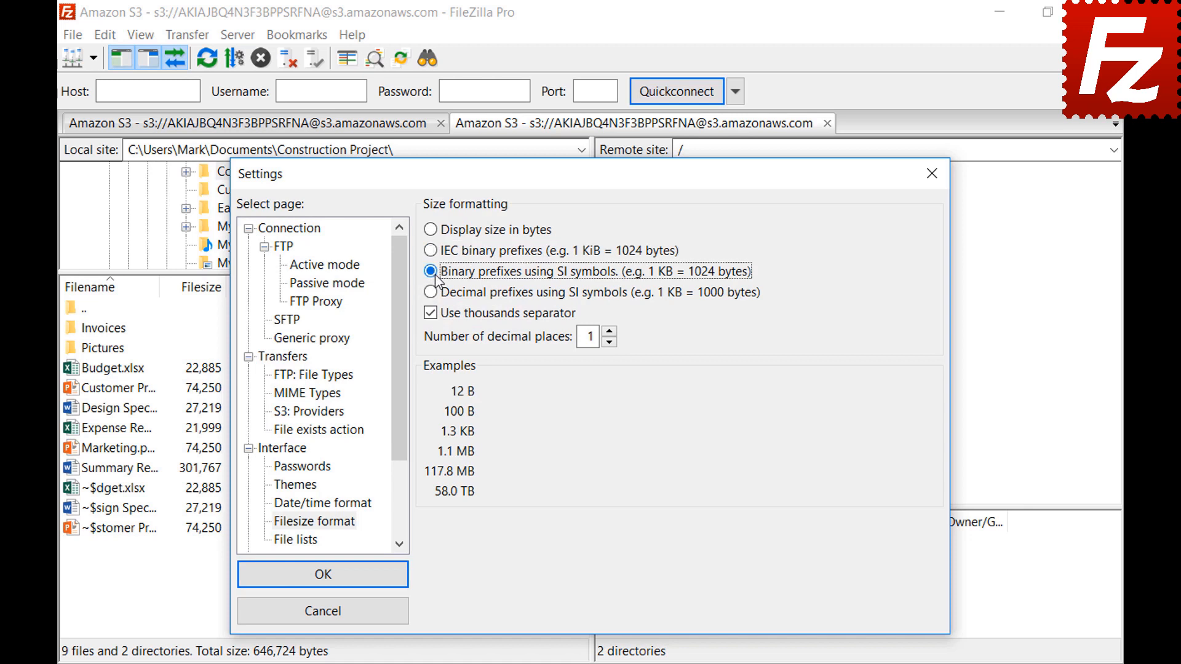
pyautogui.click(431, 293)
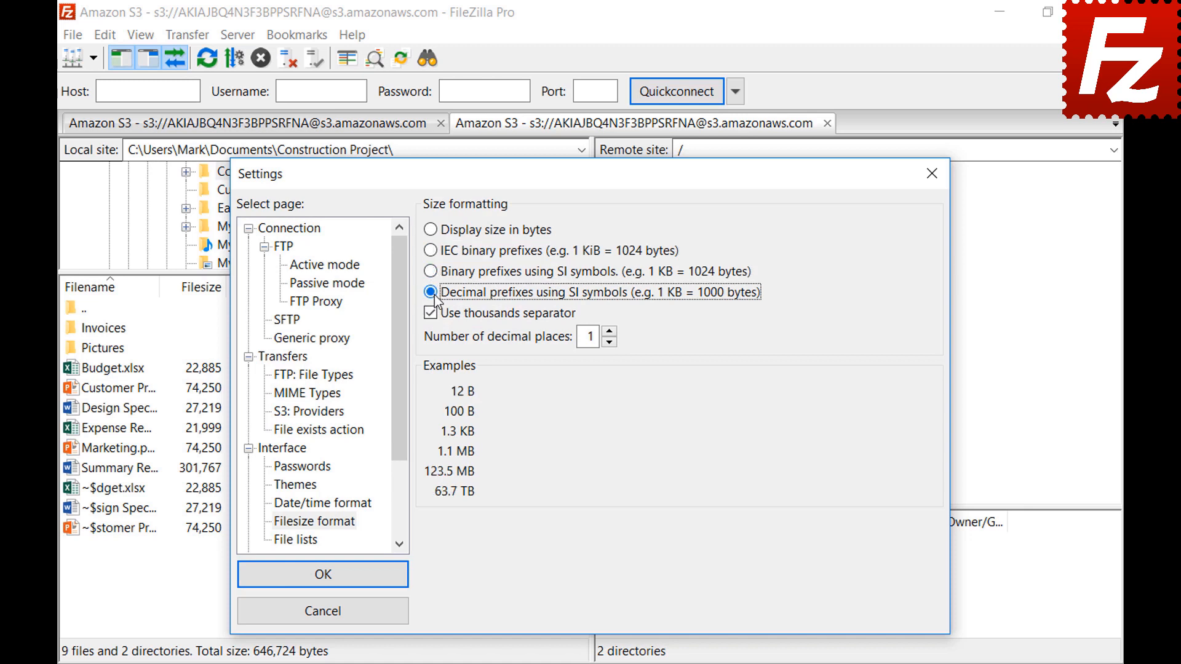
pyautogui.click(609, 331)
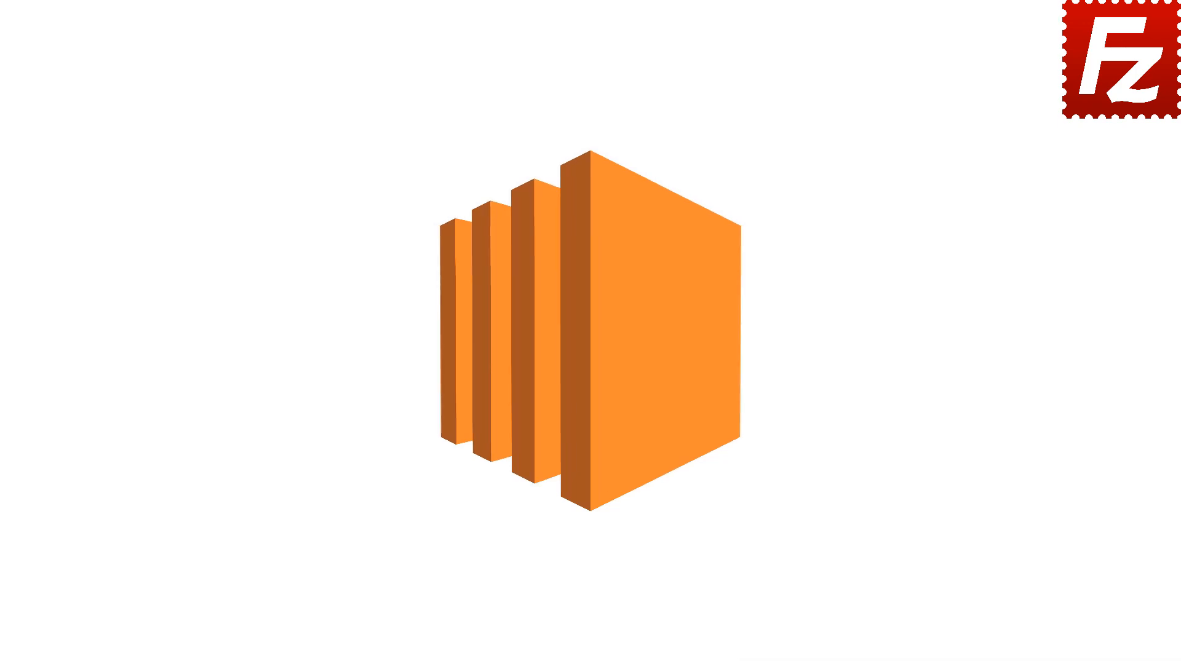
# Relaunch FileZilla Pro from its desktop shortcut.
pyautogui.doubleClick(187, 127)
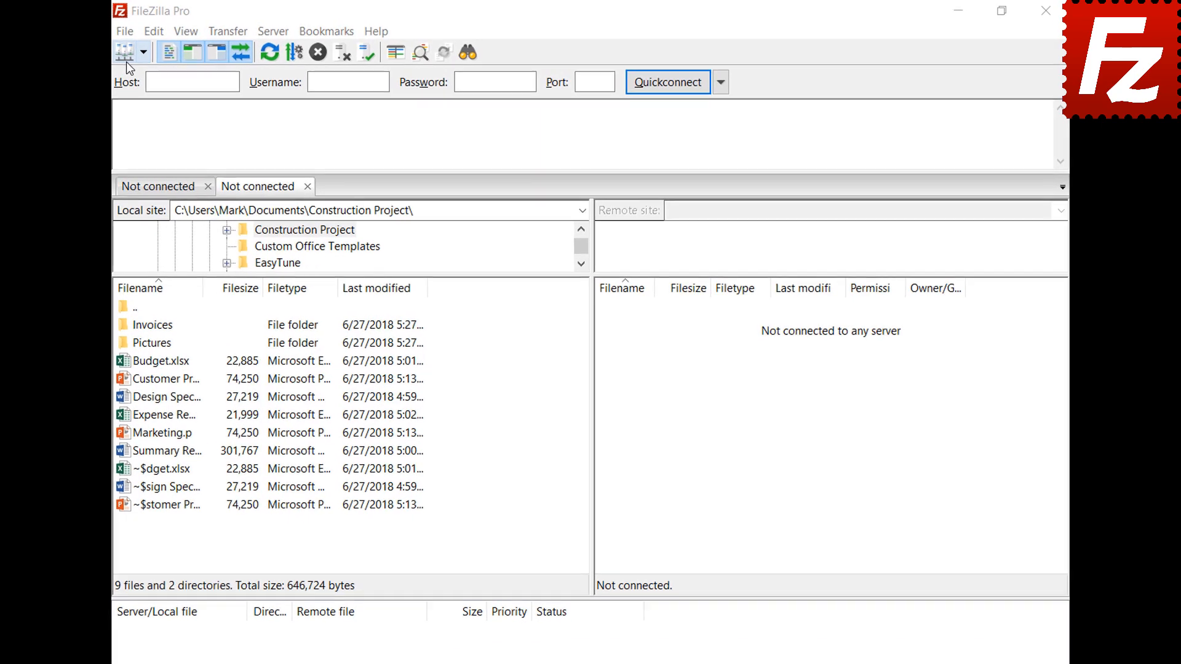
# Create a new Site Manager entry named Amazon EC2.
pyautogui.click(116, 33)
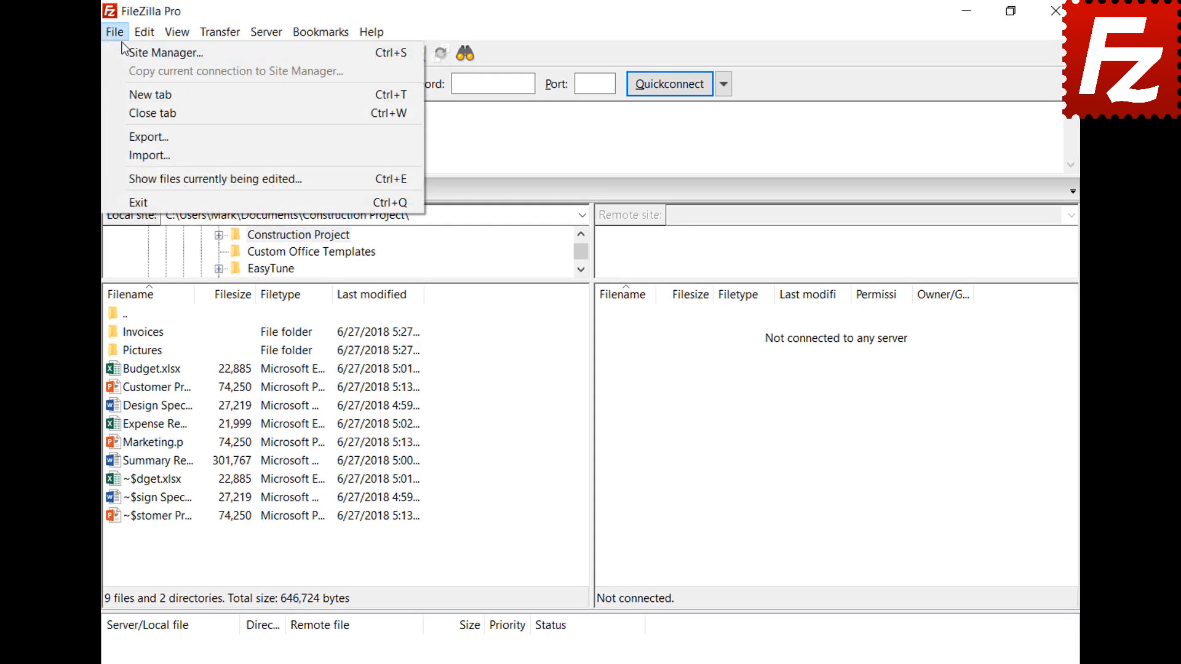
pyautogui.click(123, 51)
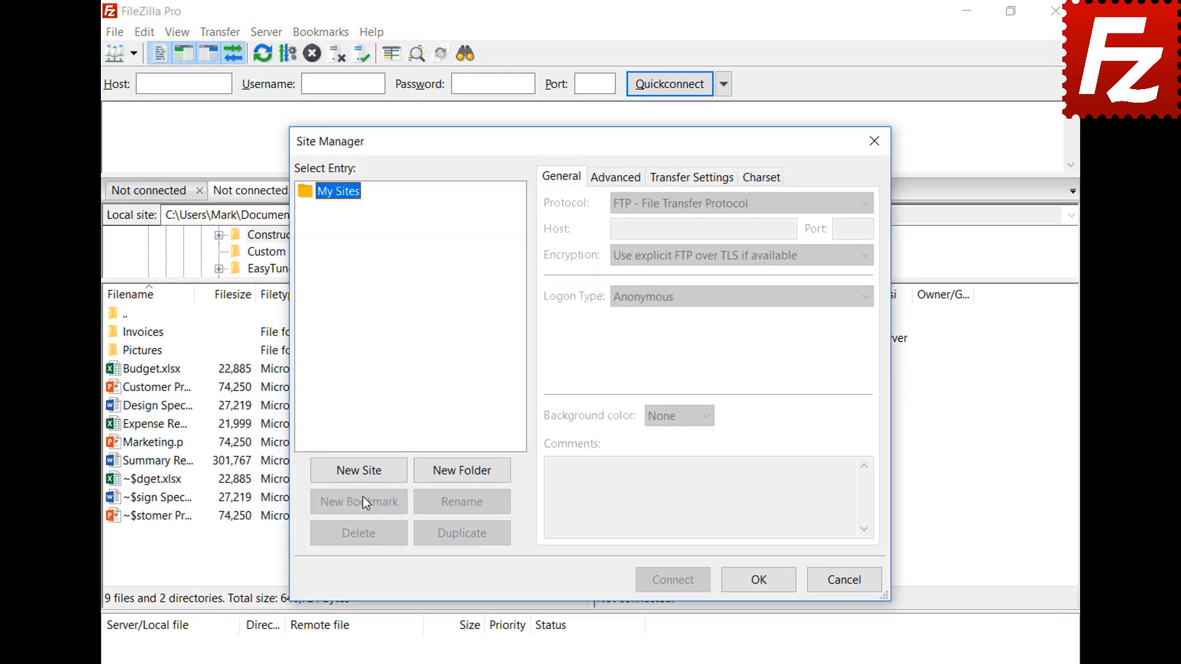
pyautogui.click(362, 473)
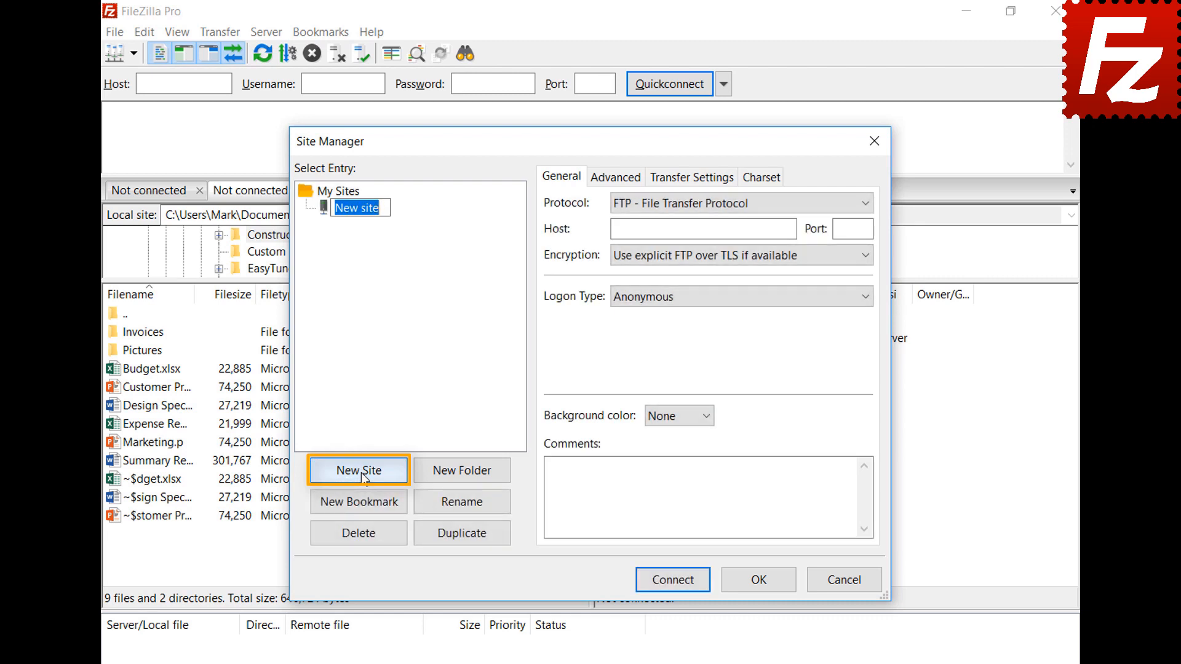
pyautogui.write('Amazon EC2')
pyautogui.press('Return')
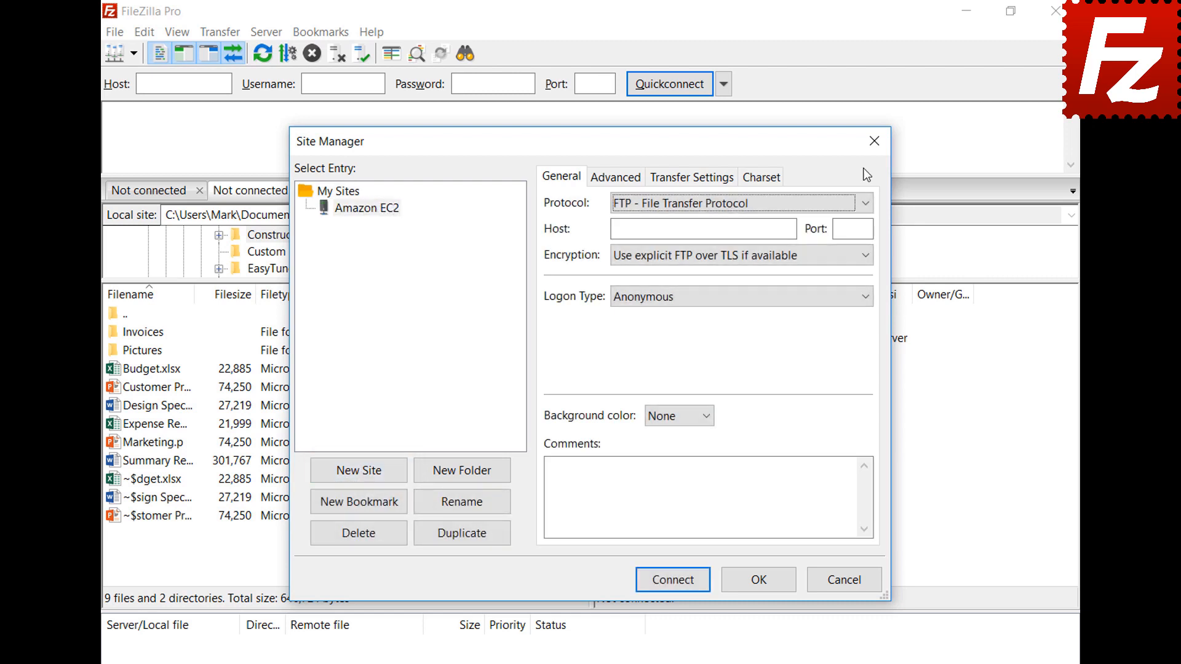
# Set the site's protocol to SFTP and paste in the EC2 host address.
pyautogui.click(866, 203)
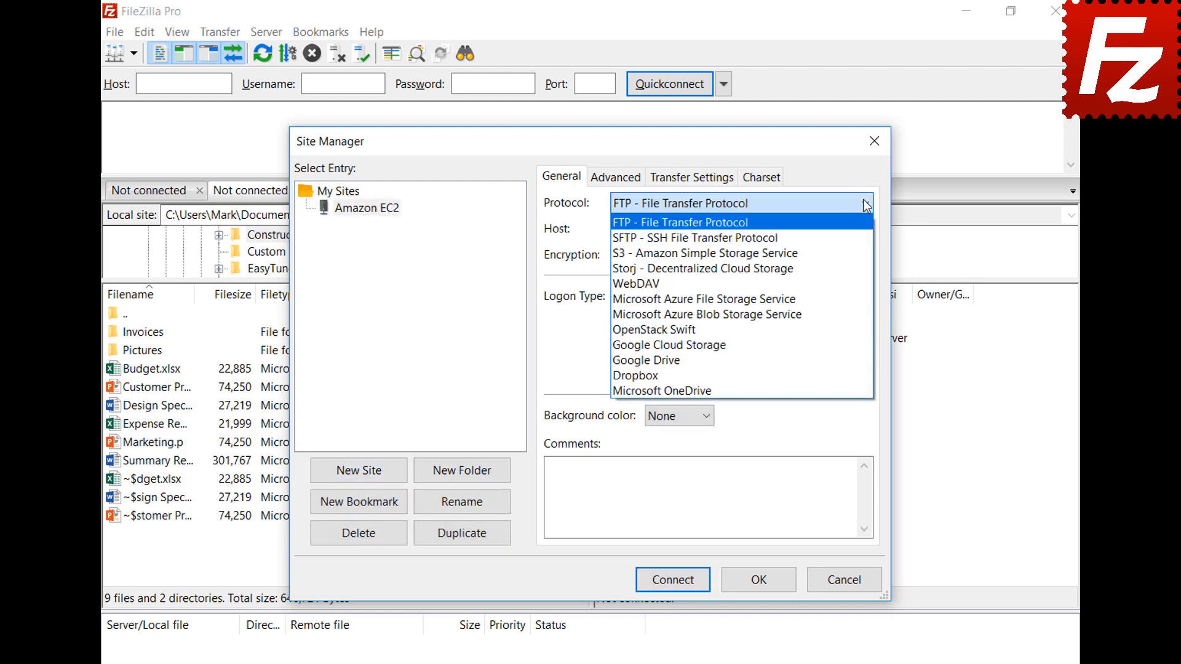
pyautogui.click(868, 238)
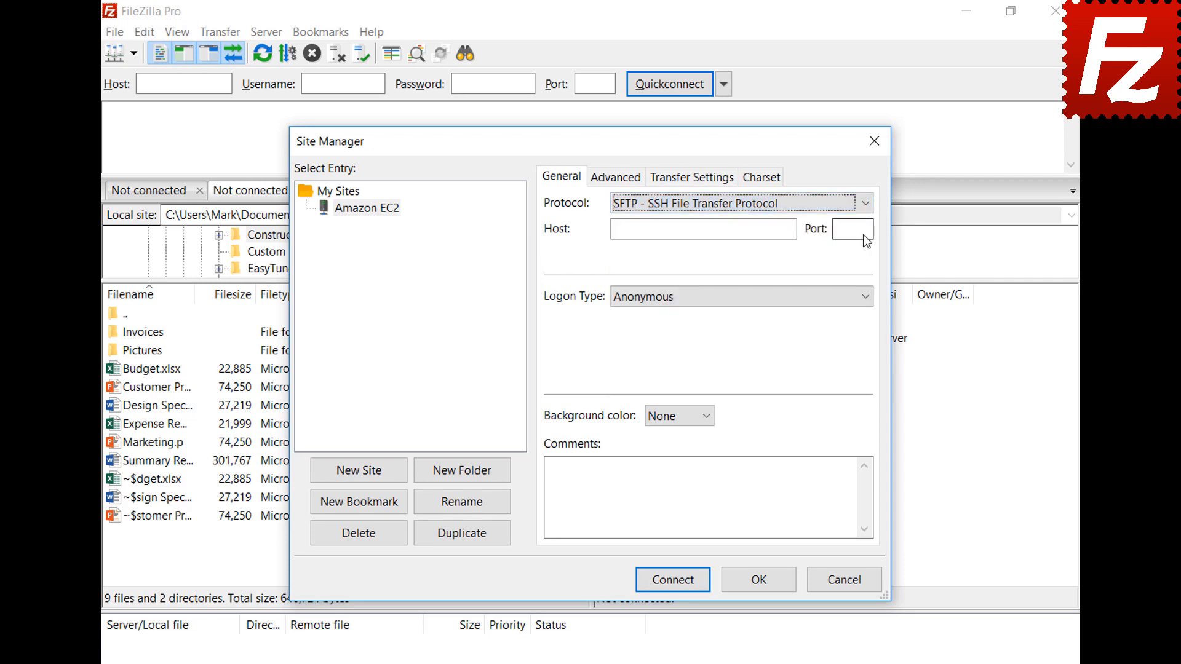
pyautogui.click(740, 229)
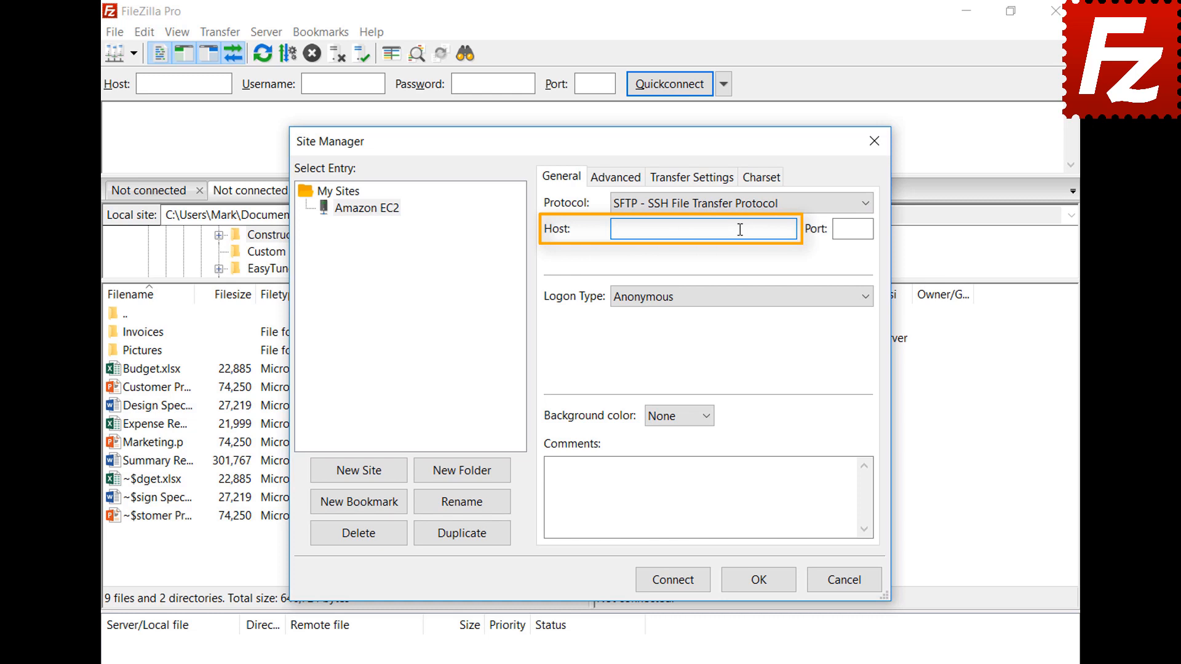
pyautogui.hotkey('ctrl', 'v')
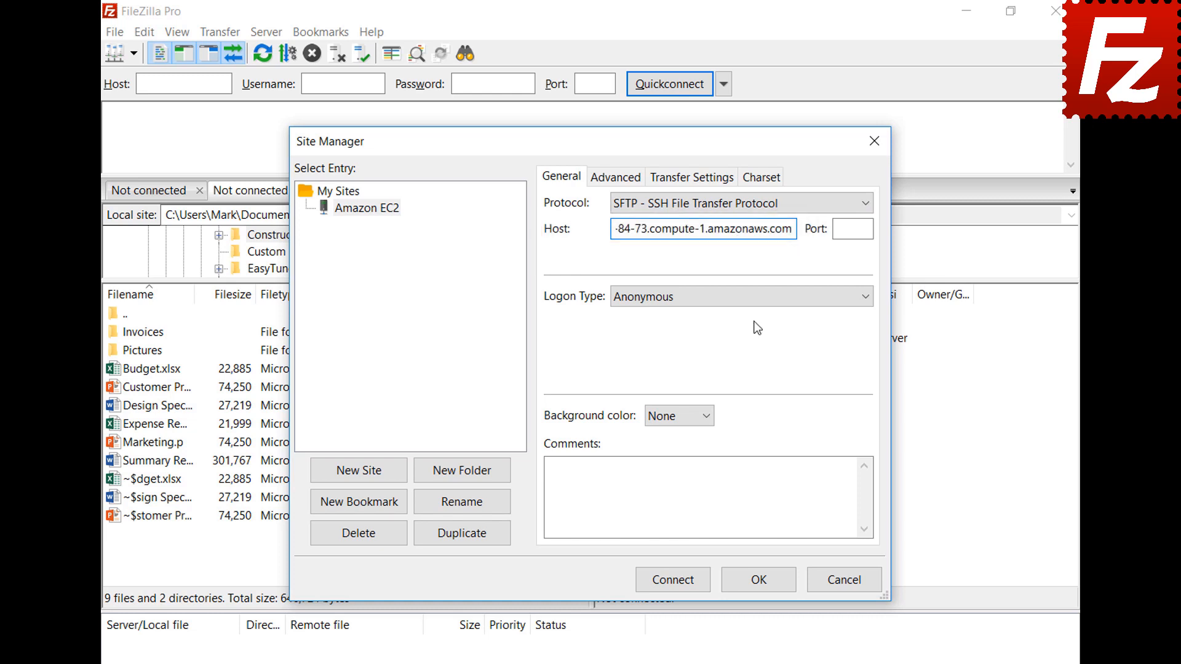
# Log on by key file AWSKeyPair.pem as user ubuntu, then connect and trust the host key.
pyautogui.click(754, 301)
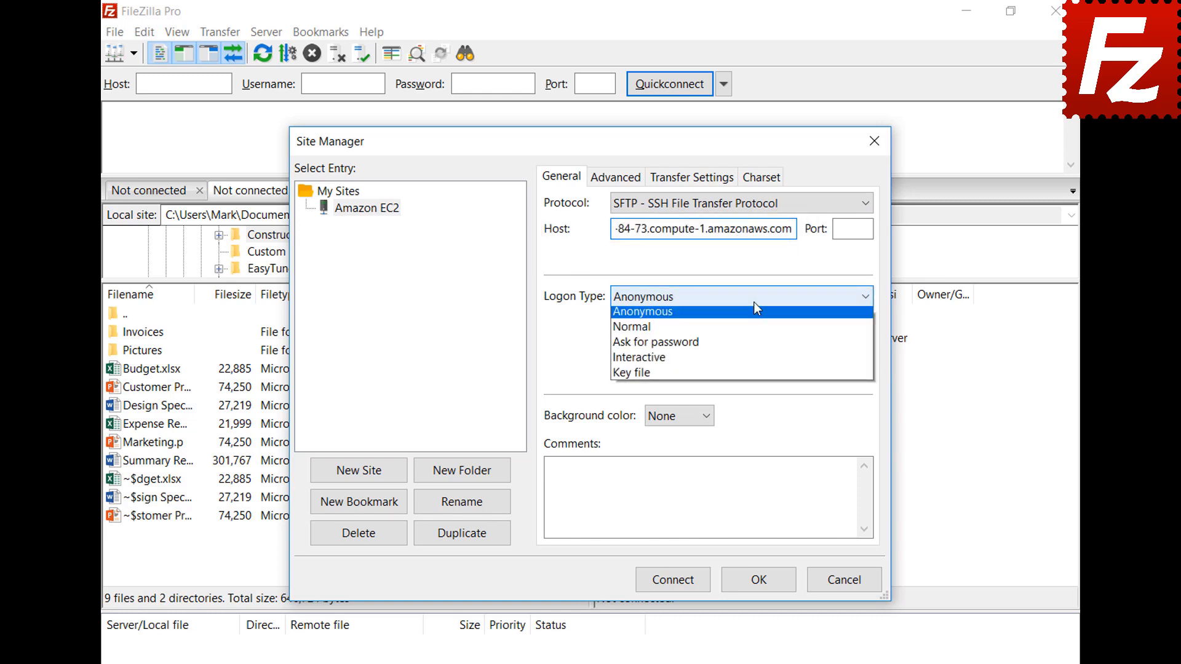
pyautogui.click(753, 376)
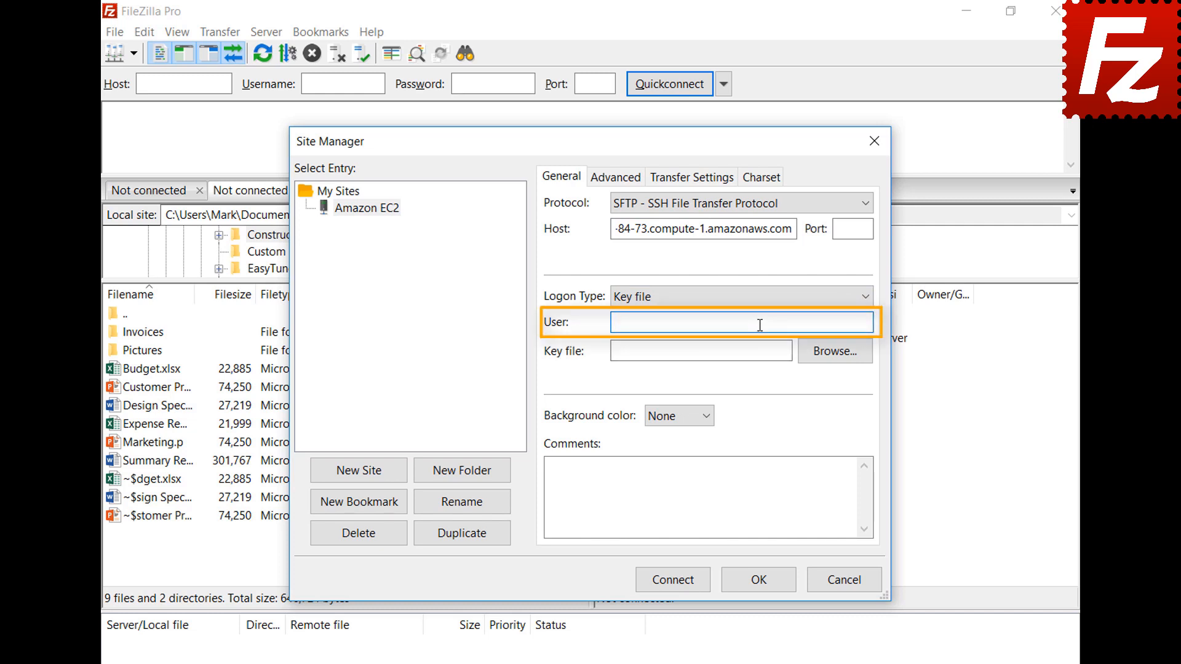
pyautogui.write('ubuntu')
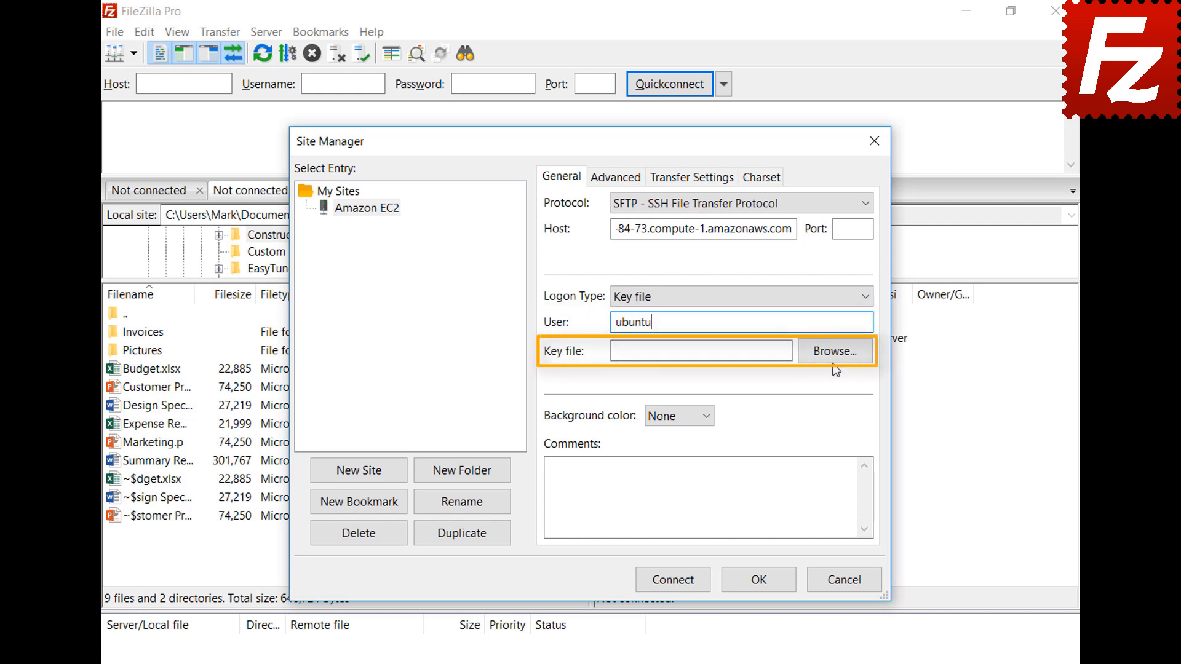
pyautogui.click(835, 351)
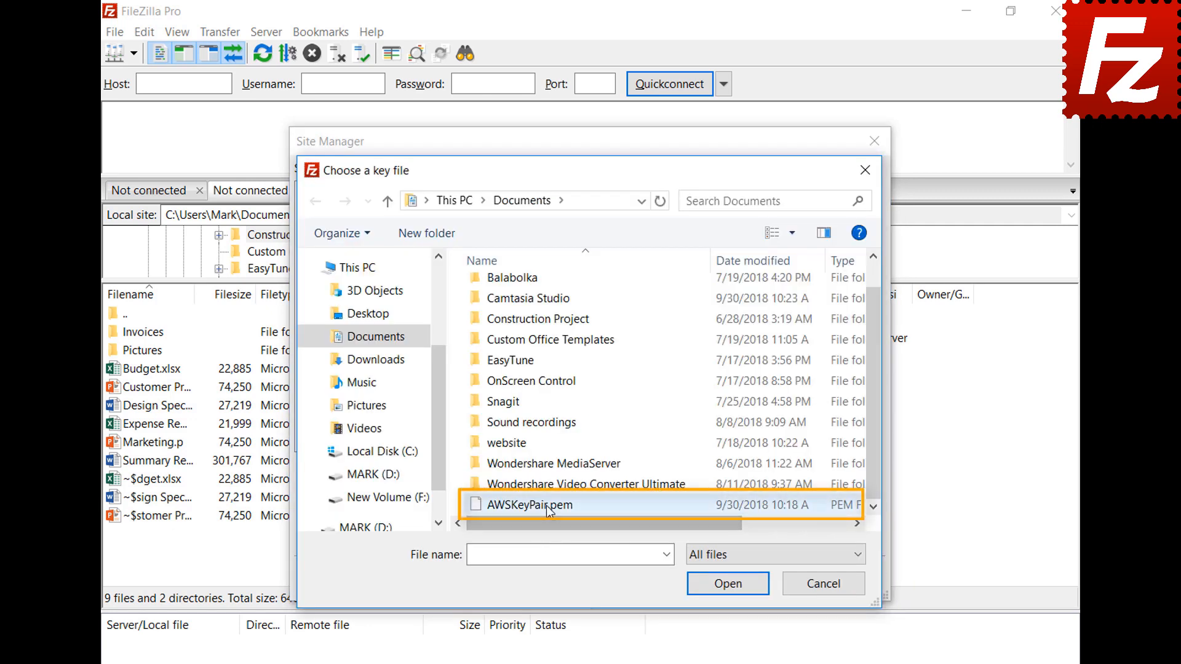
pyautogui.doubleClick(548, 505)
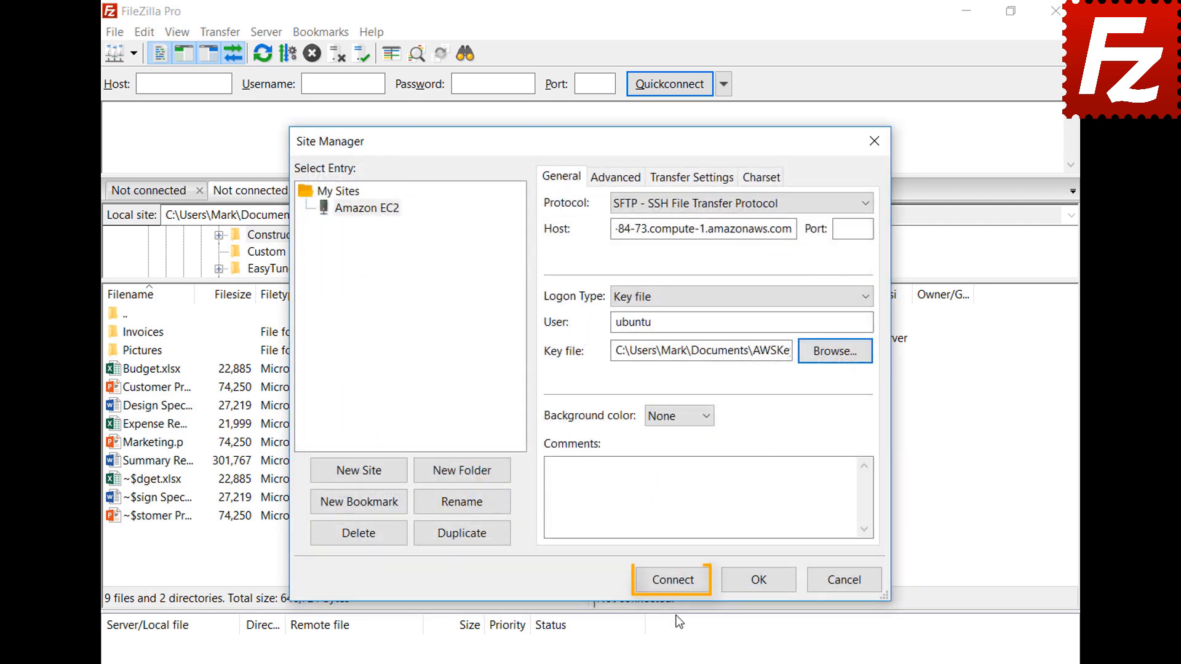
pyautogui.click(677, 585)
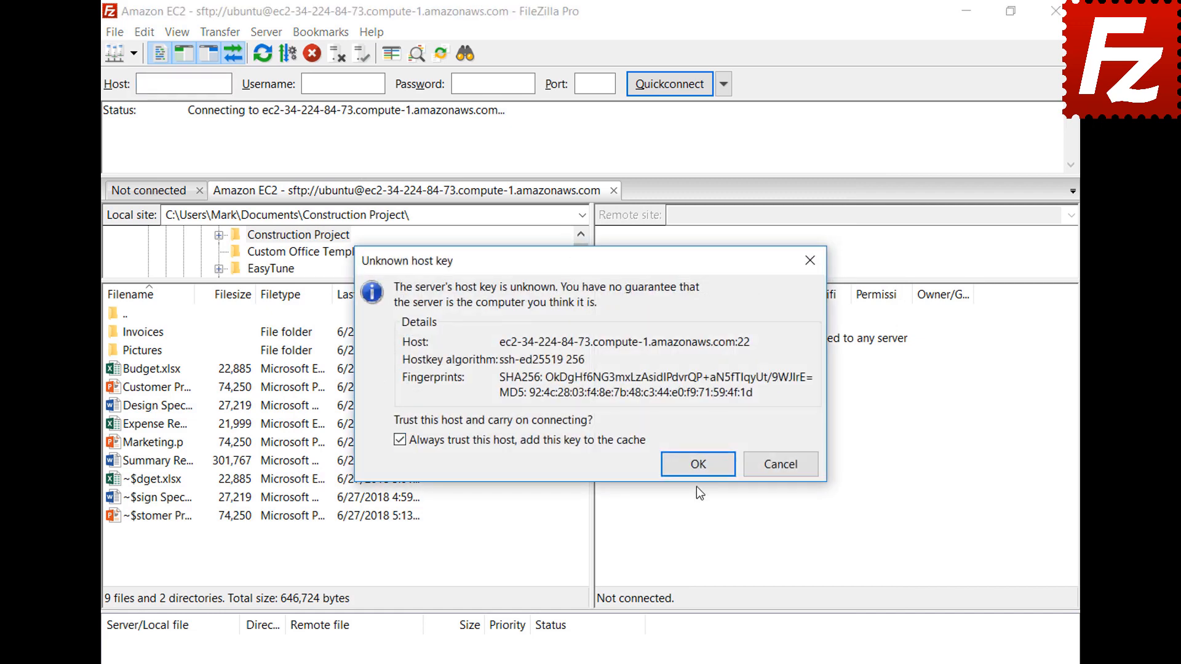
pyautogui.click(698, 464)
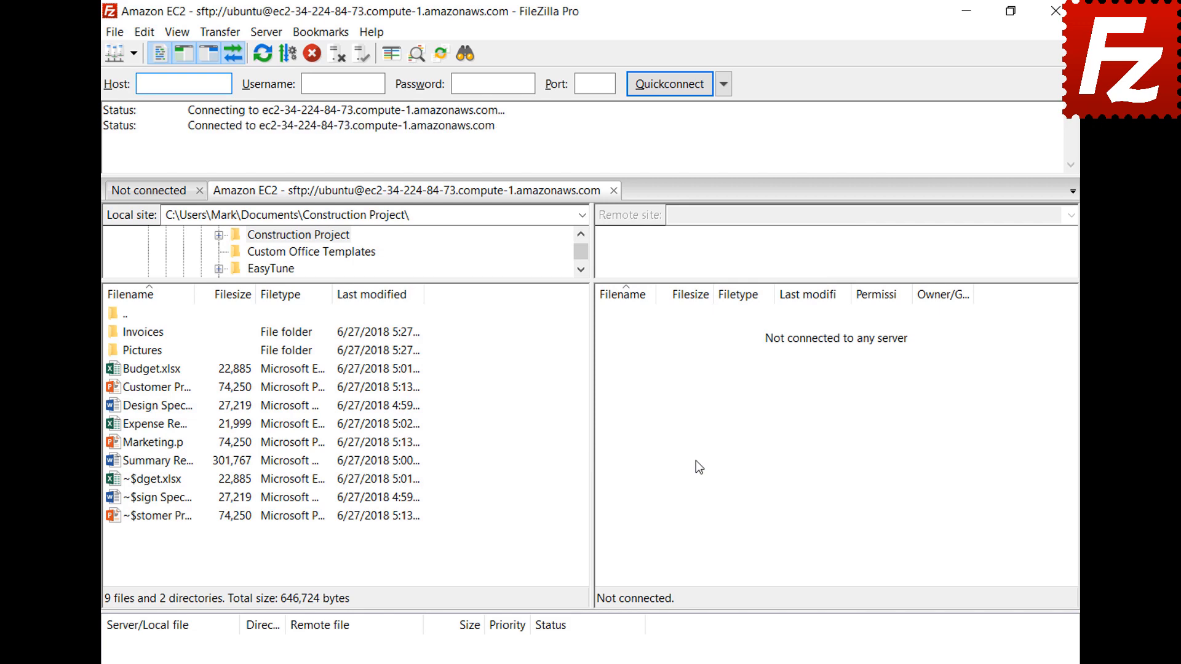
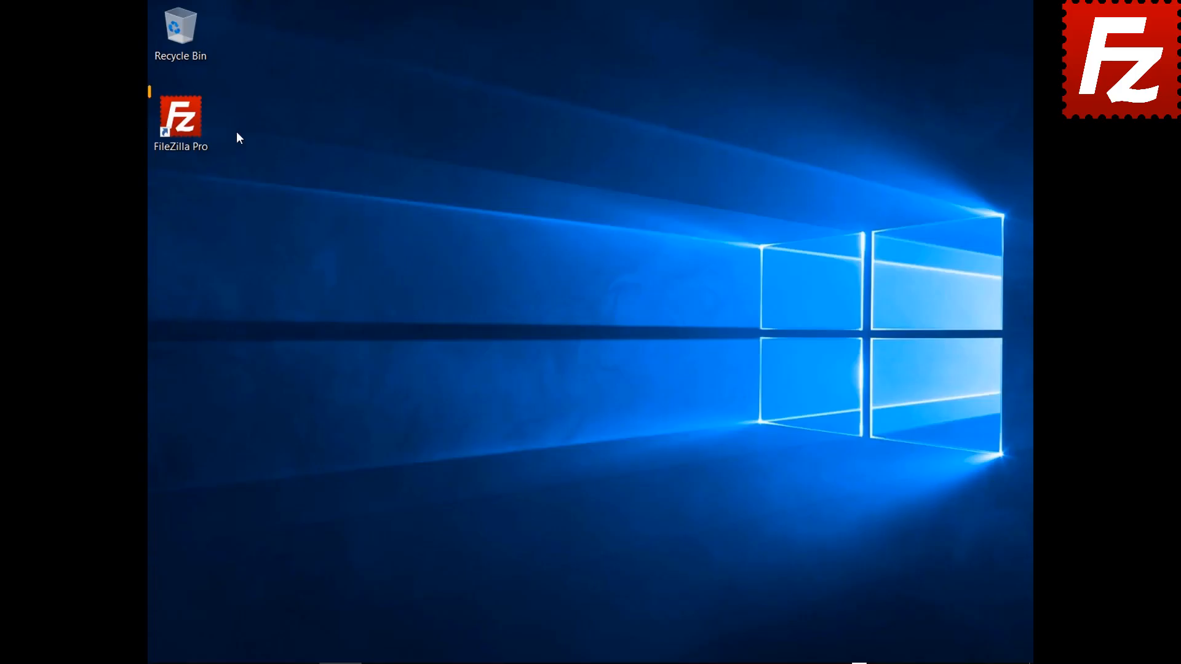
# Launch FileZilla Pro from the desktop and open the Site Manager from the File menu.
pyautogui.doubleClick(191, 131)
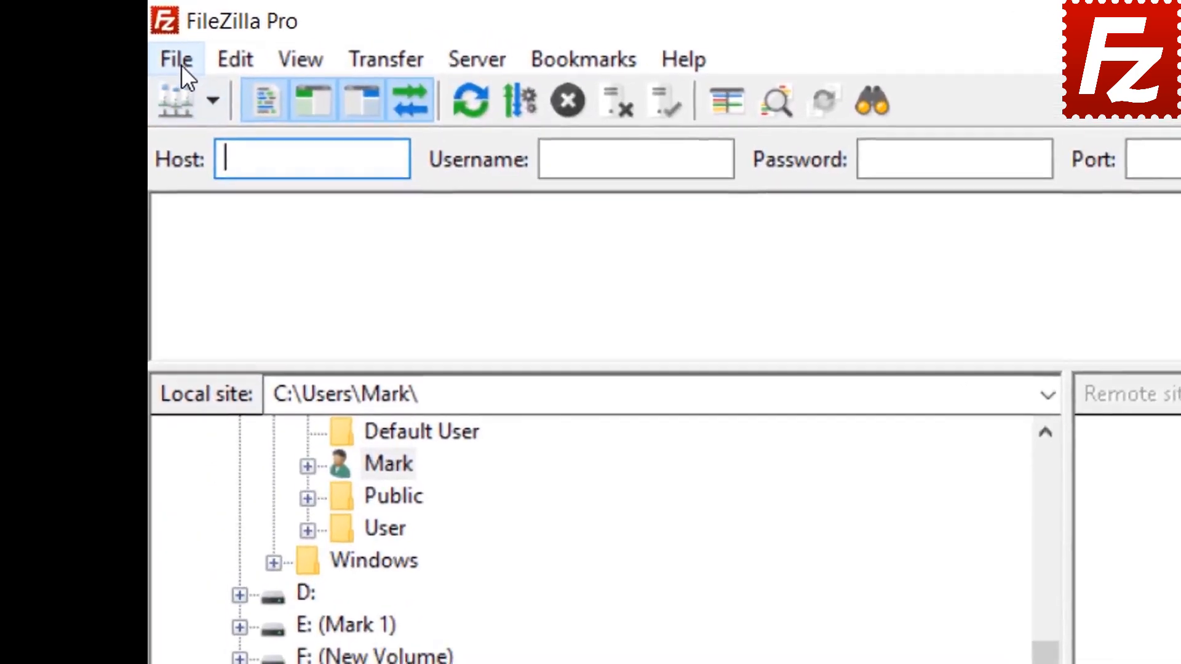
pyautogui.click(163, 31)
pyautogui.click(217, 102)
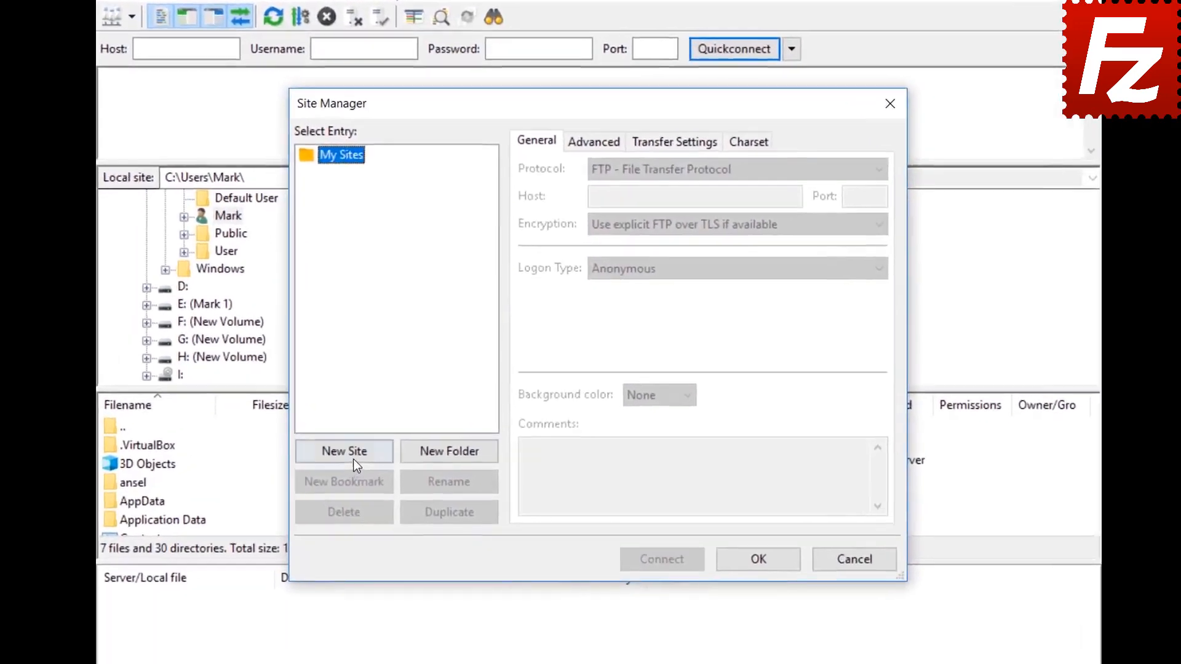
# Add a new site named 'S3 Connection' using the Amazon S3 protocol.
pyautogui.click(383, 436)
pyautogui.write('S')
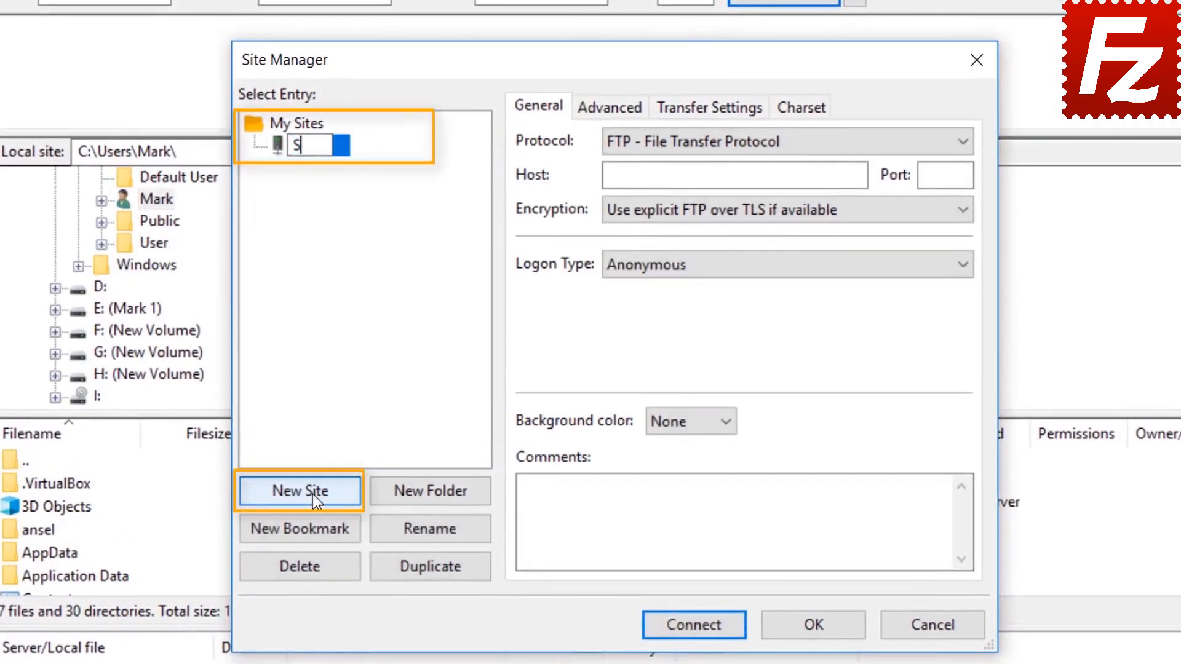
pyautogui.write('3 Co')
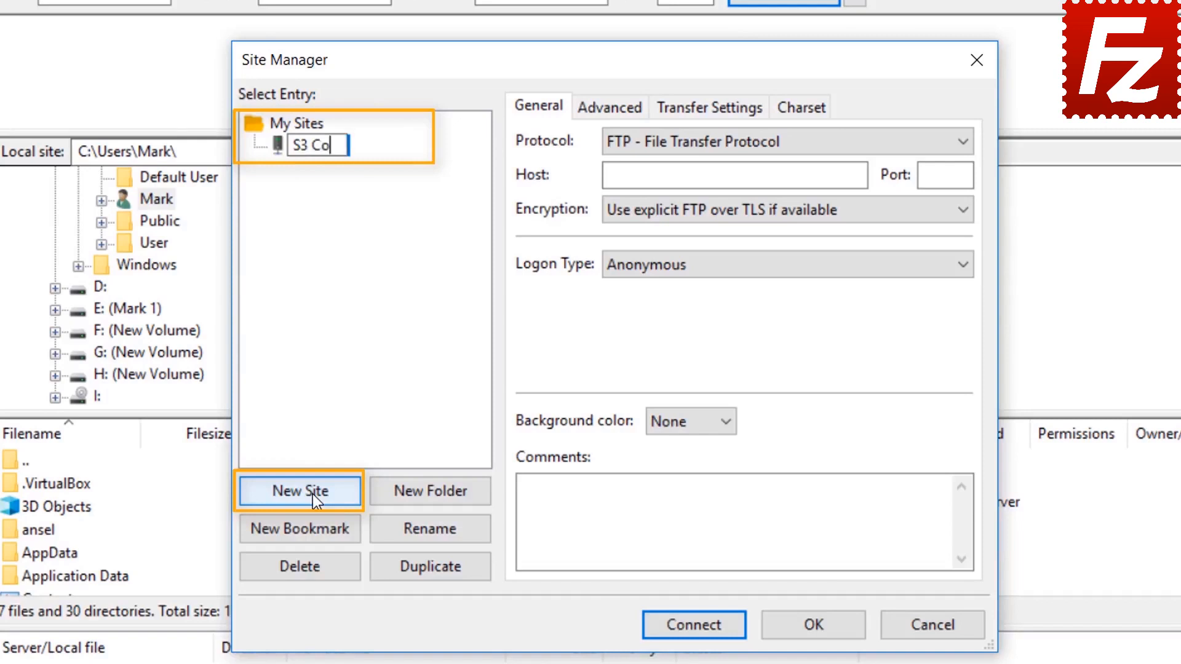
pyautogui.write('nnection')
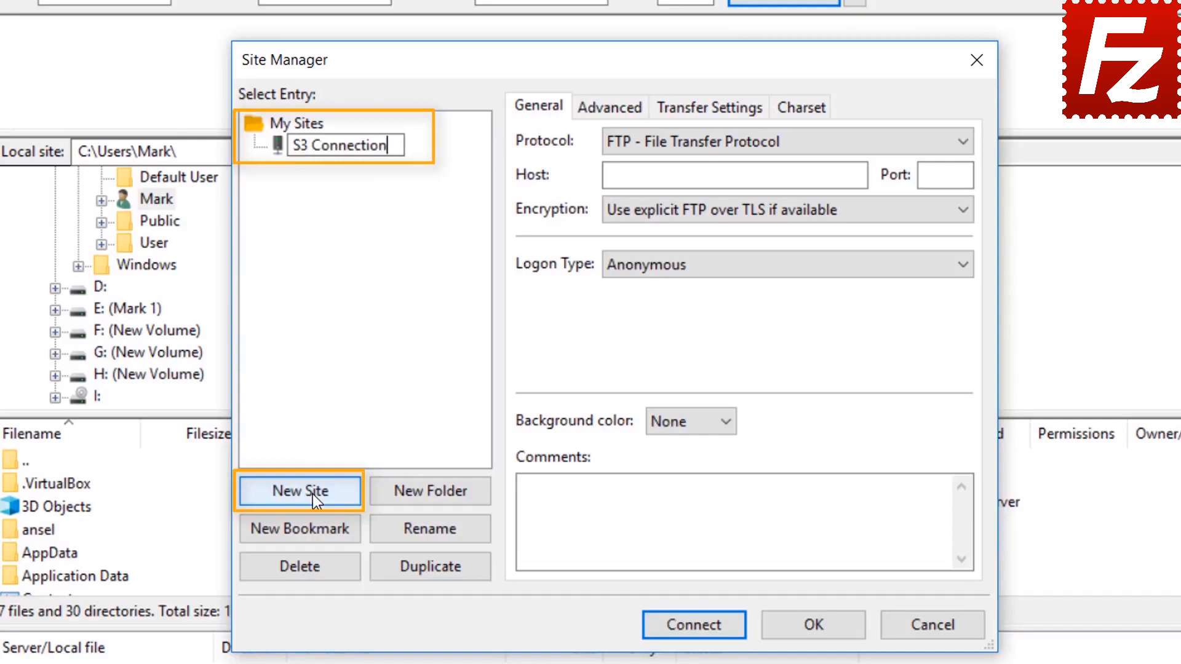
pyautogui.click(762, 143)
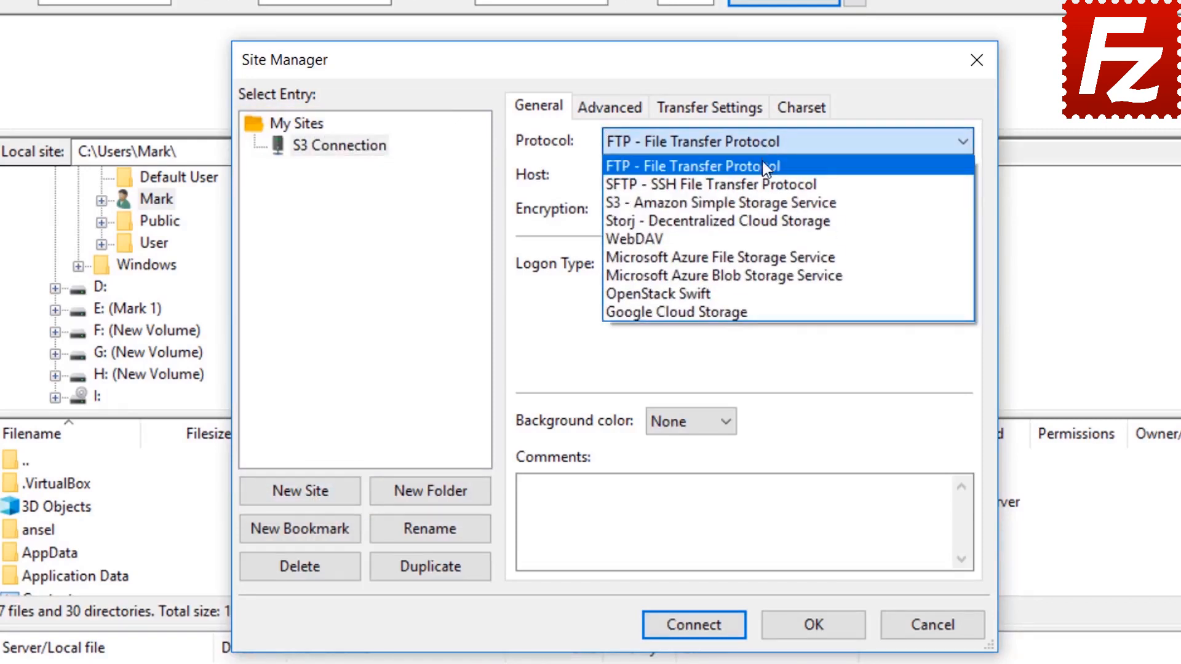
pyautogui.click(765, 203)
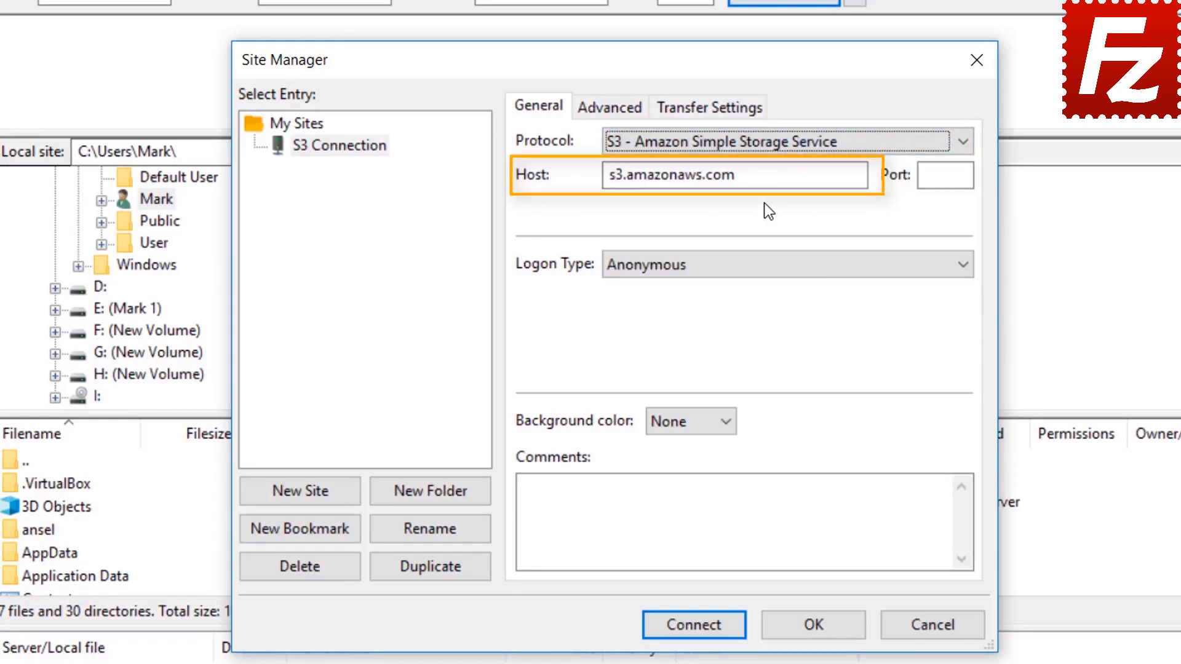
# Set Normal logon, paste the access key ID and secret access key, and connect.
pyautogui.click(756, 267)
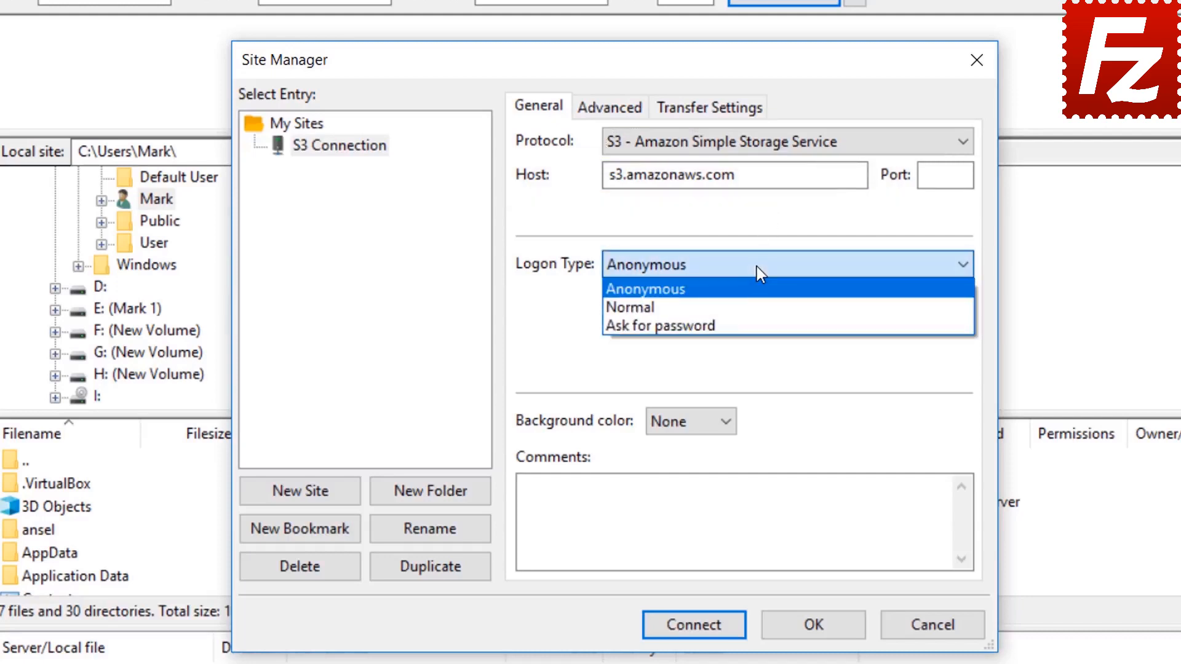
pyautogui.click(757, 304)
pyautogui.click(756, 304)
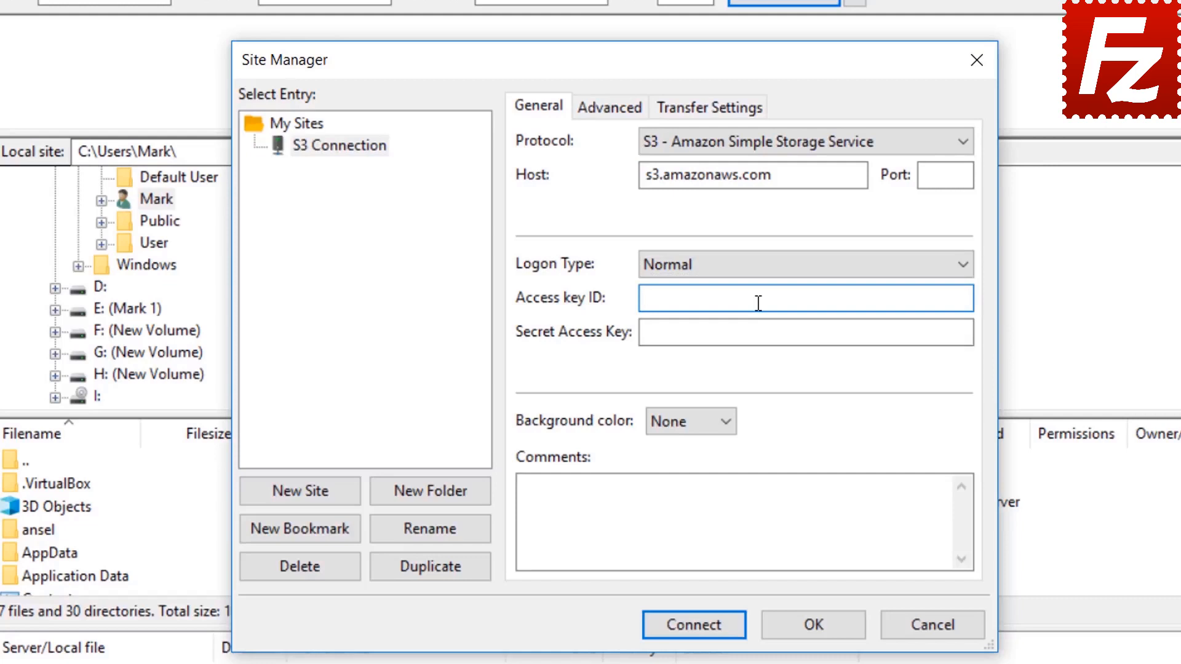
pyautogui.hotkey('ctrl', 'v')
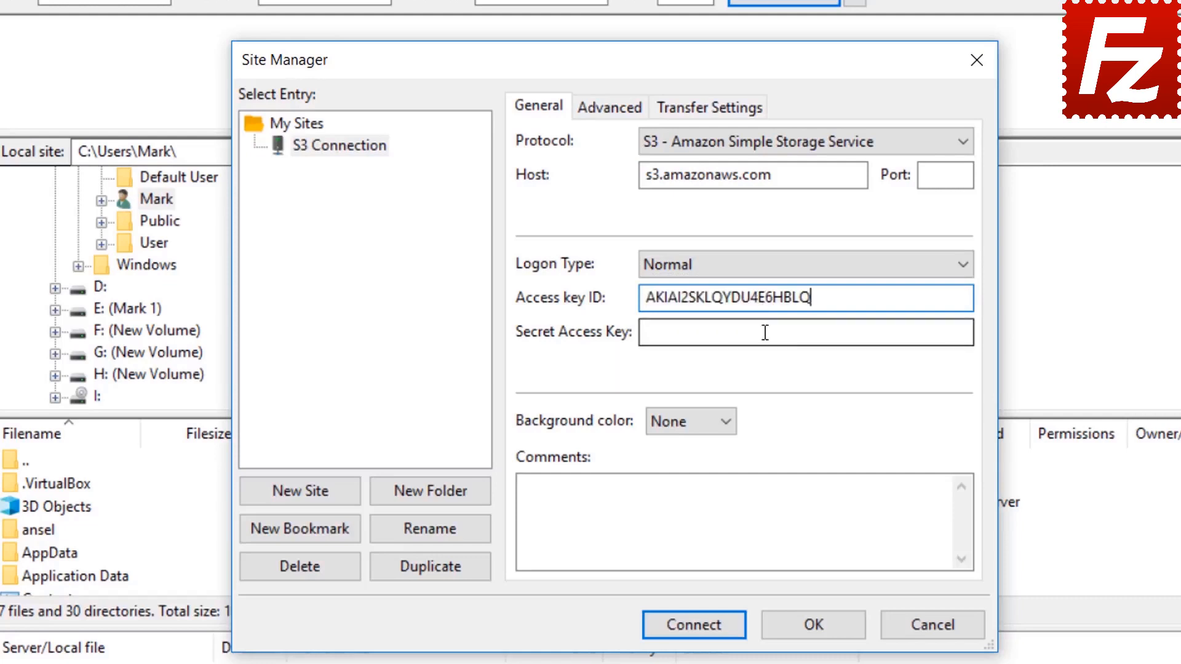
pyautogui.click(765, 333)
pyautogui.hotkey('ctrl', 'v')
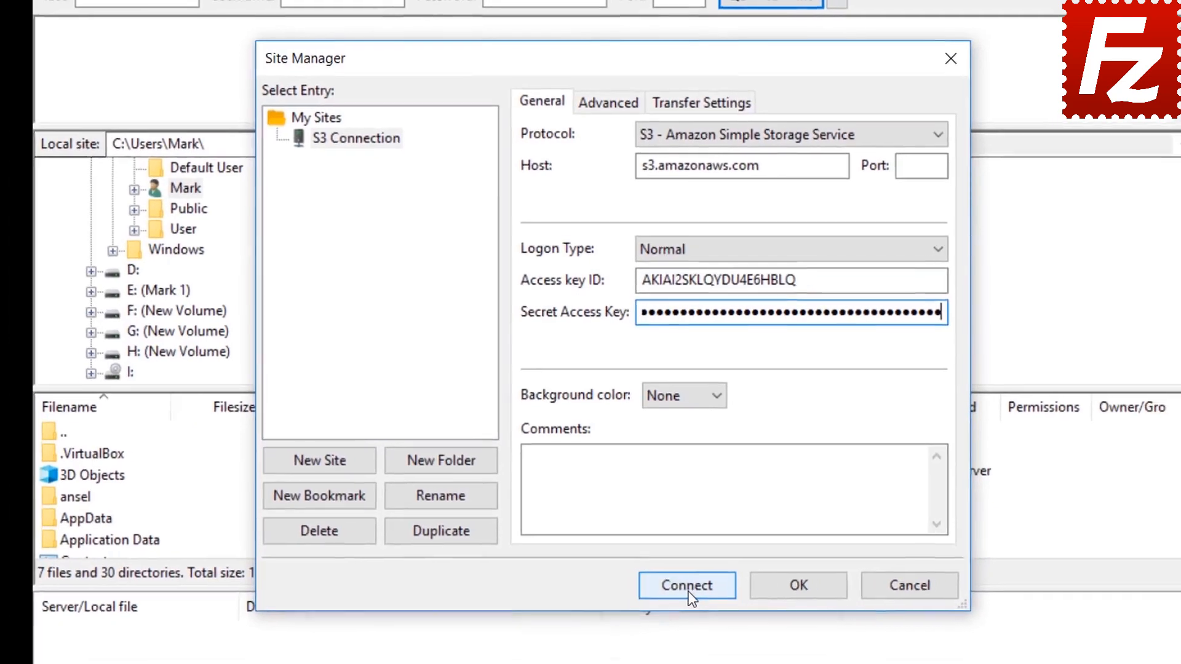
pyautogui.click(687, 589)
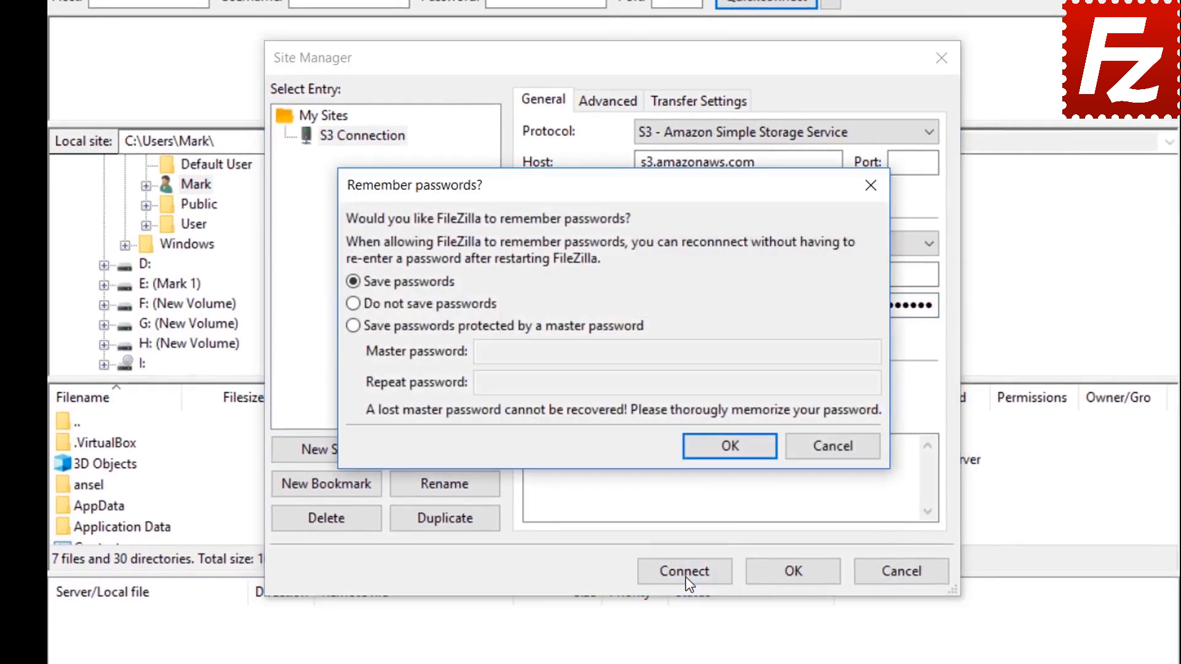
# Keep Save passwords selected and confirm so the S3 connection proceeds.
pyautogui.click(731, 447)
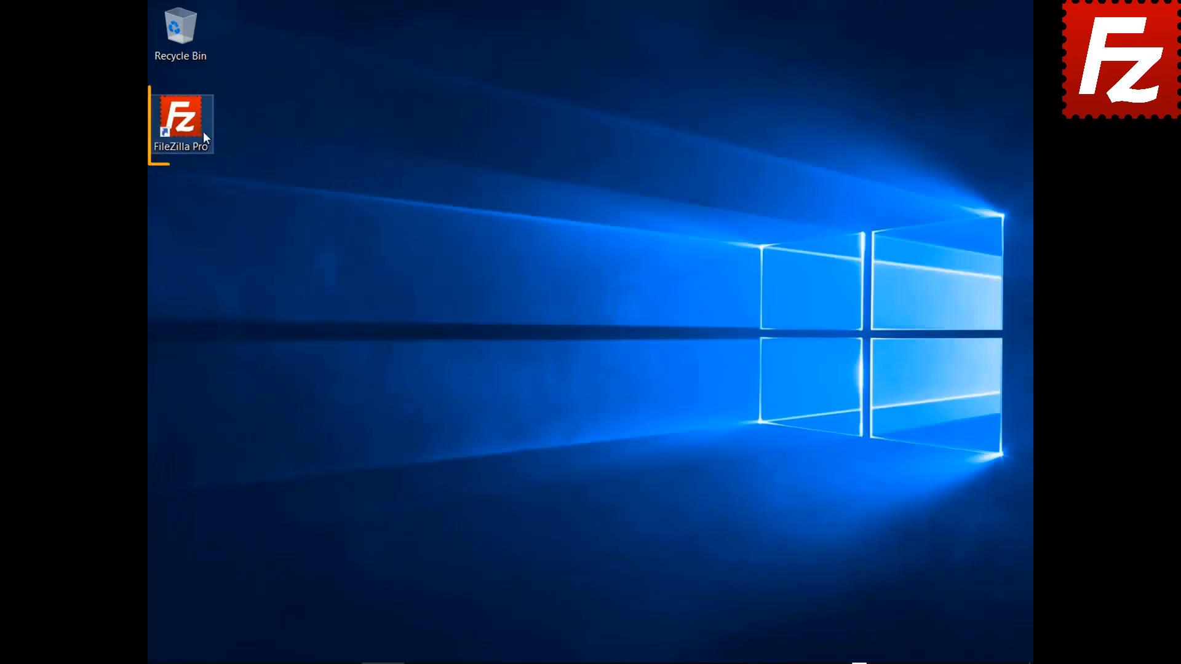
# Relaunch FileZilla Pro and reopen the Site Manager via File > Site Manager.
pyautogui.doubleClick(190, 131)
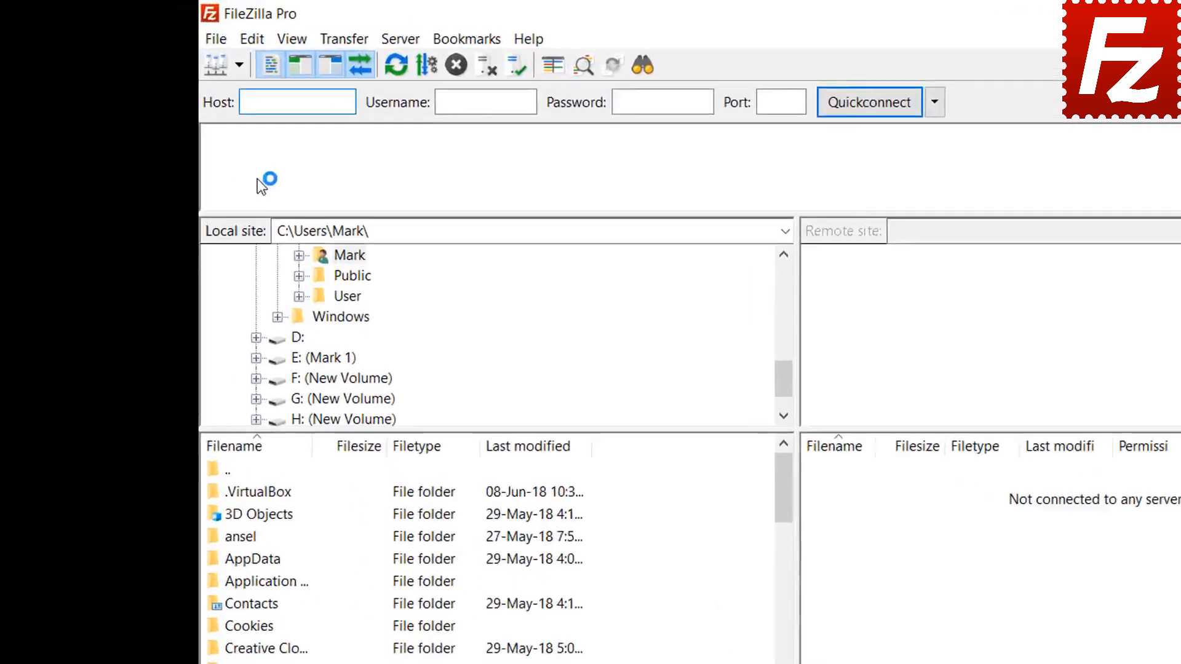
pyautogui.click(275, 55)
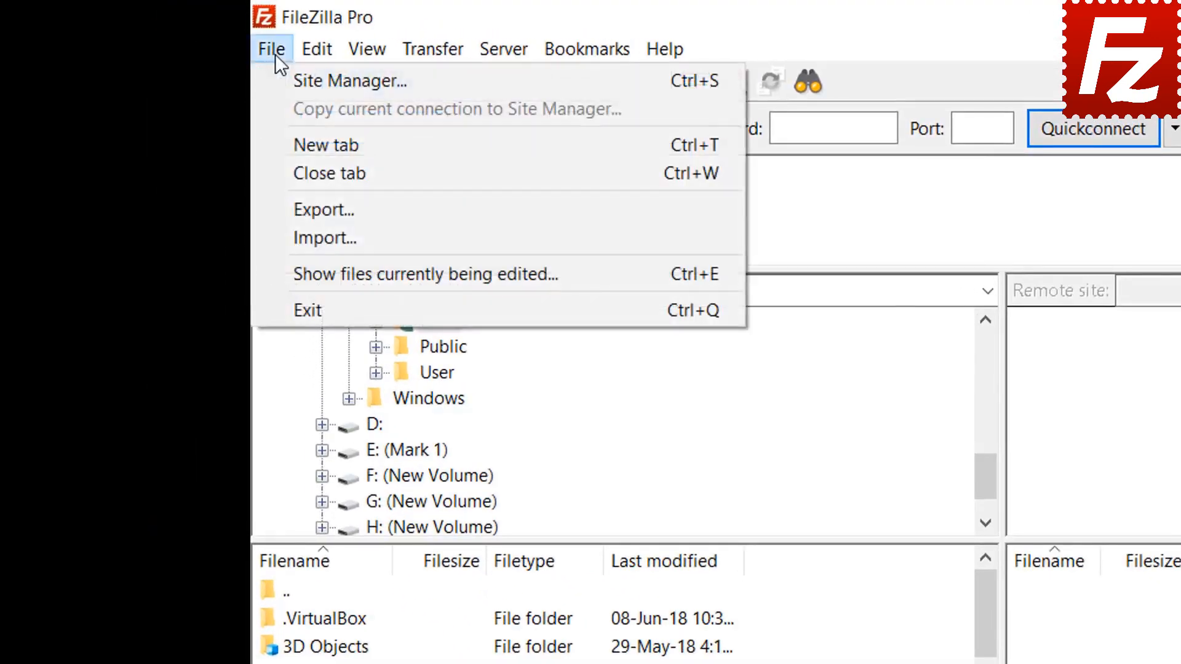
pyautogui.click(294, 81)
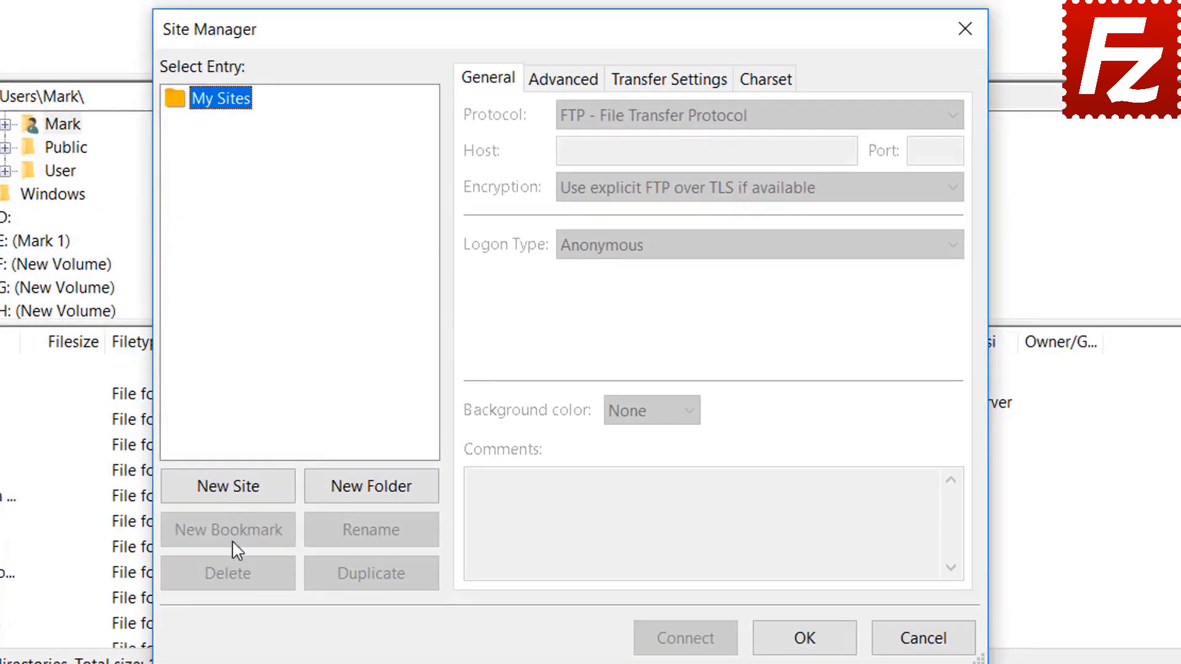
# Add a new site named 'Azure File Connection' using Microsoft Azure File Storage Service protocol.
pyautogui.click(237, 492)
pyautogui.write('A')
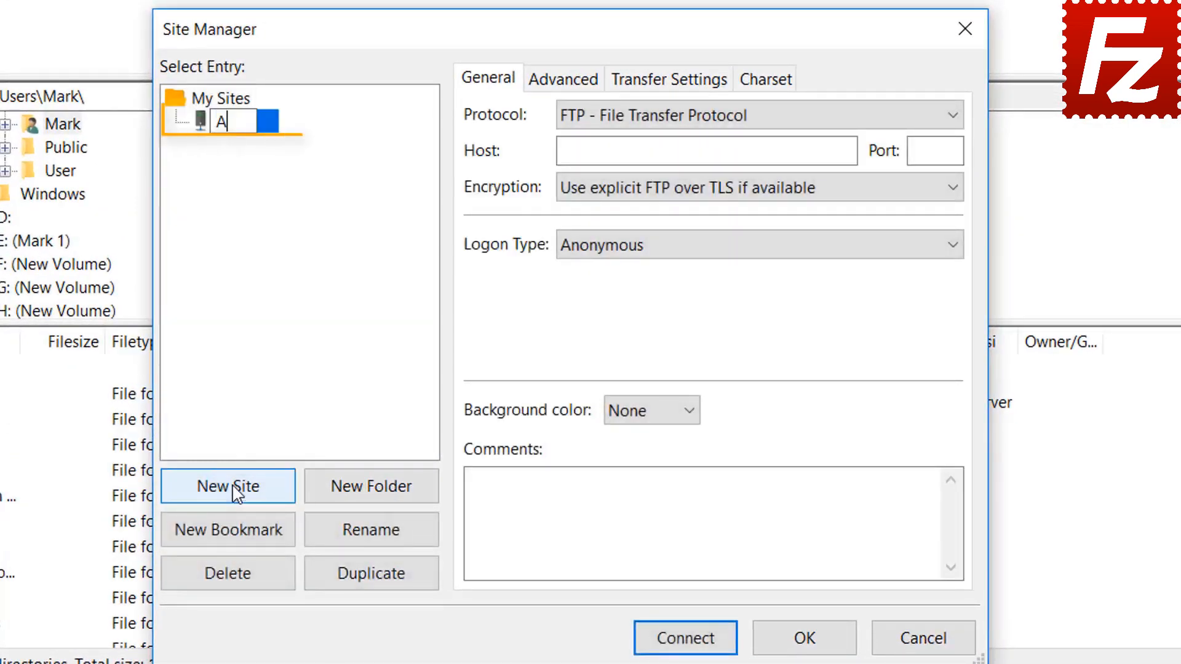
pyautogui.write('zure ')
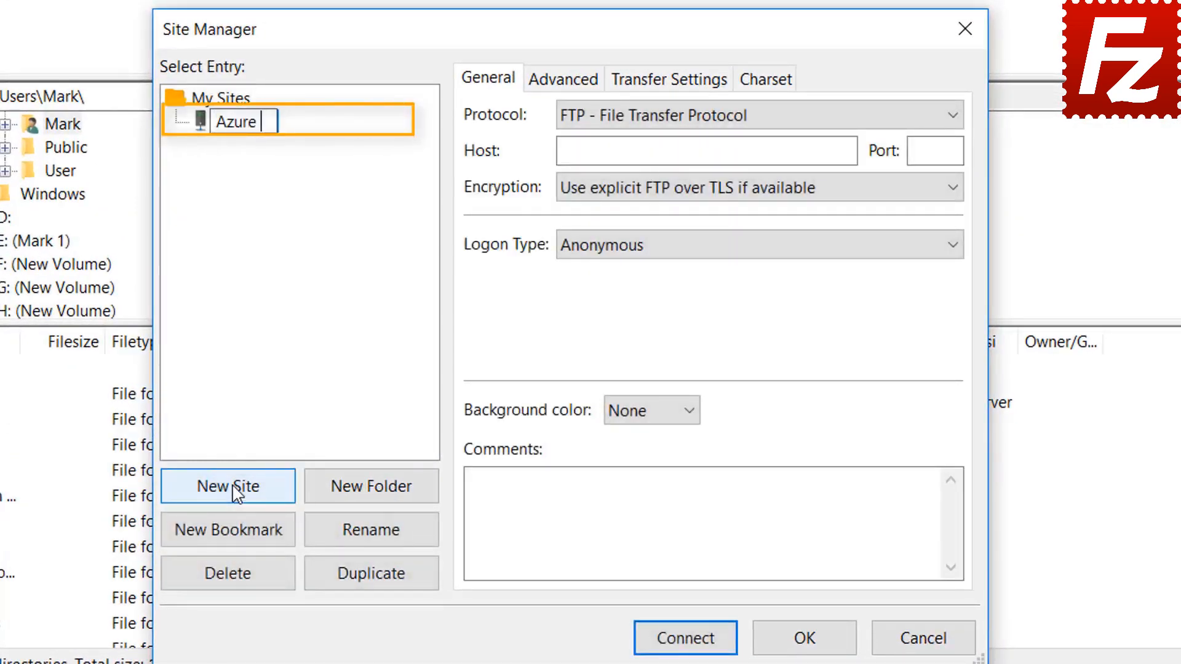
pyautogui.write('File C')
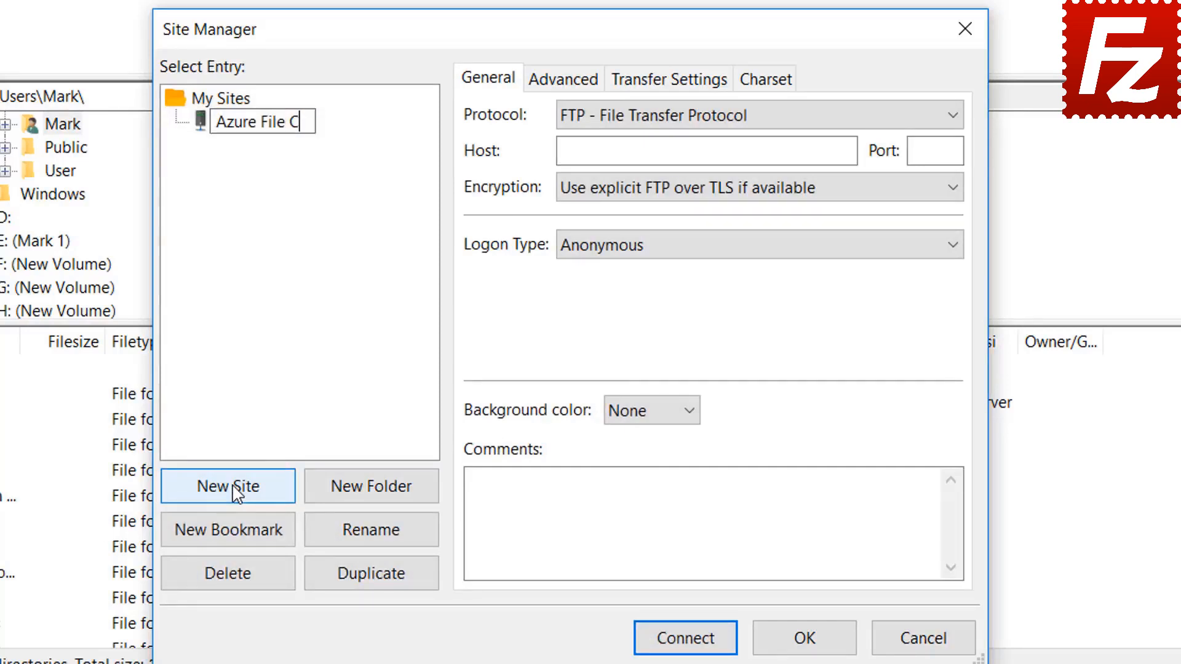
pyautogui.write('onnection')
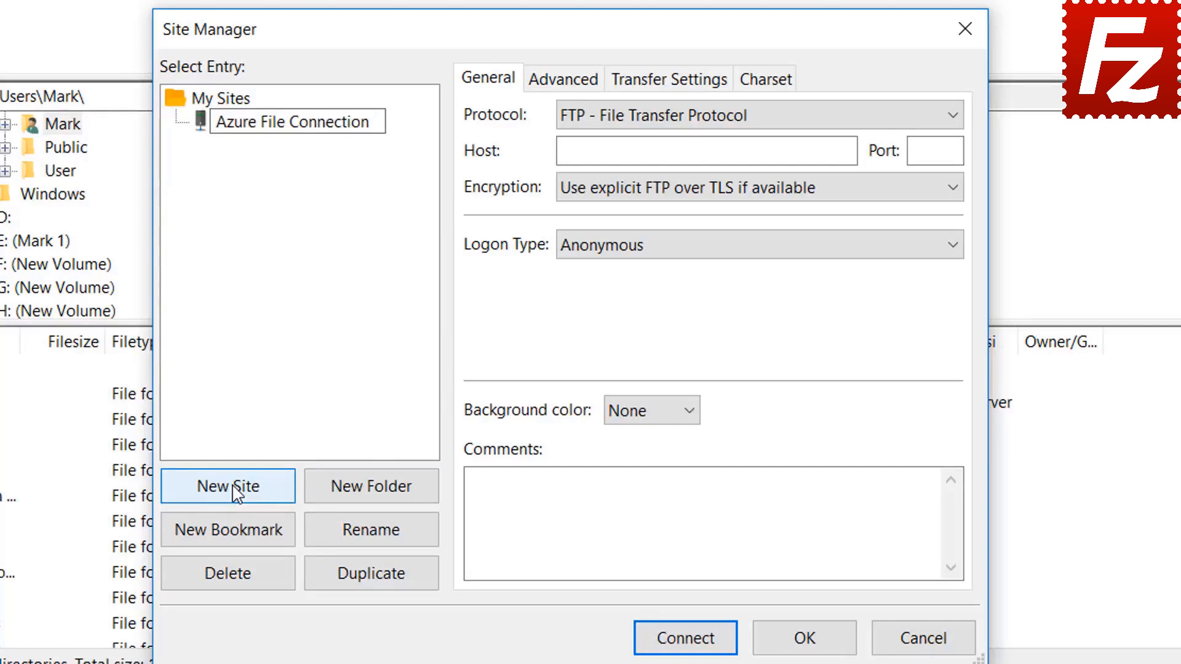
pyautogui.press('Return')
pyautogui.click(754, 118)
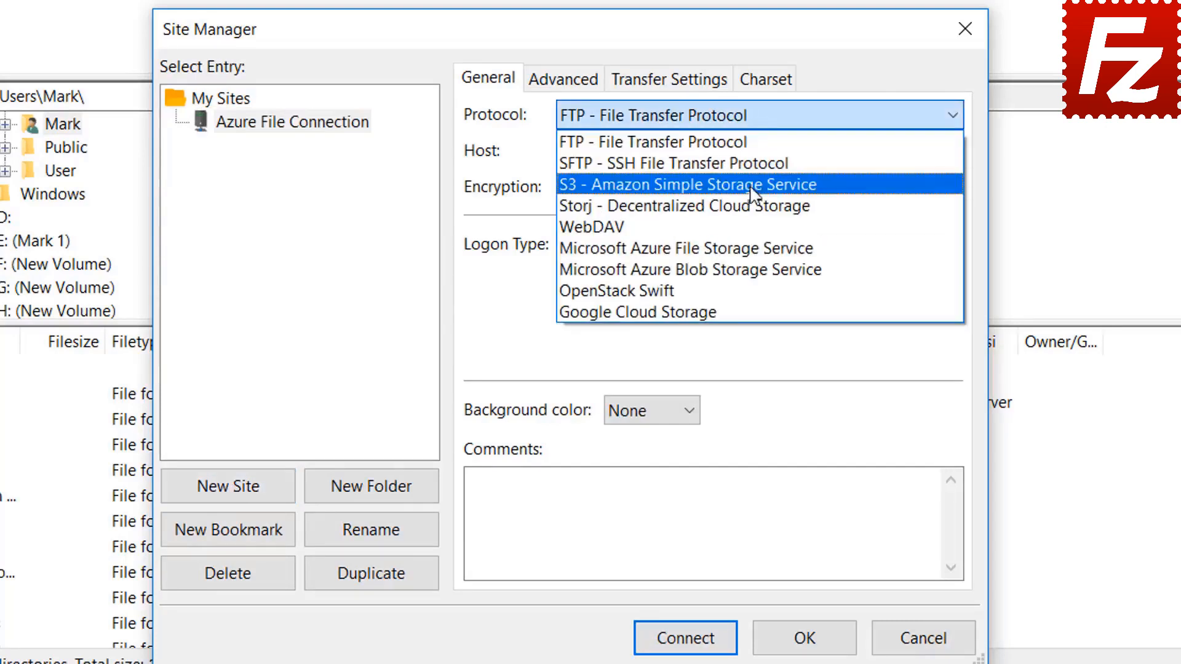
pyautogui.click(754, 249)
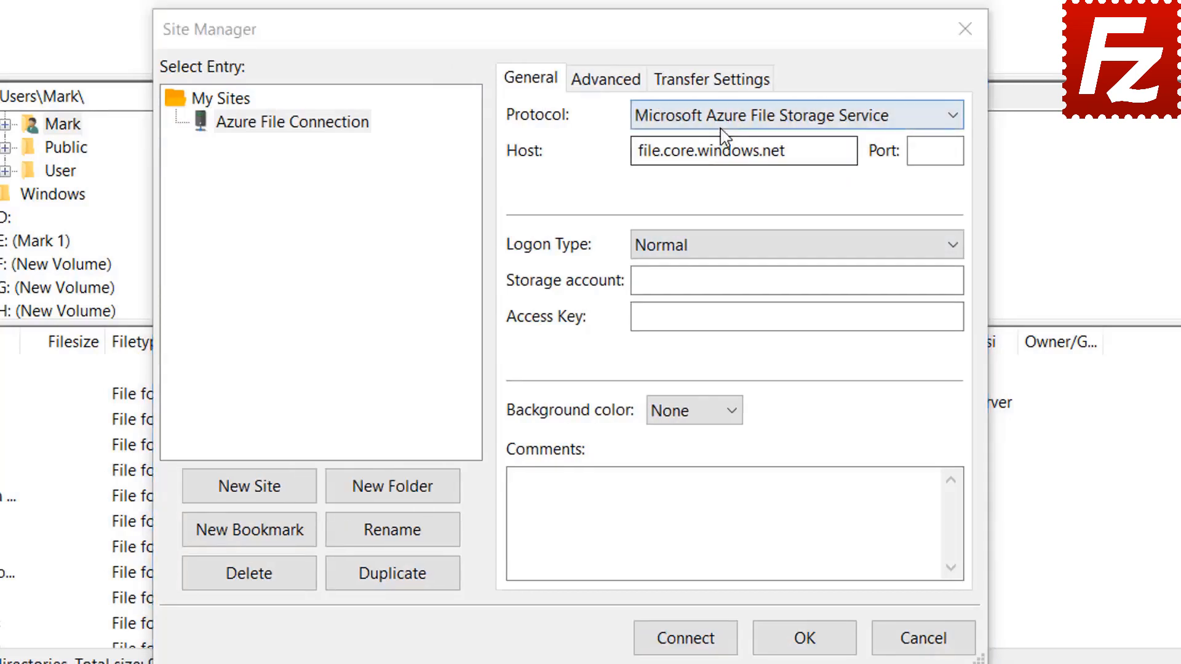
# Set Normal logon with the pasted storage account and access key, connect, and always trust the certificate.
pyautogui.click(725, 118)
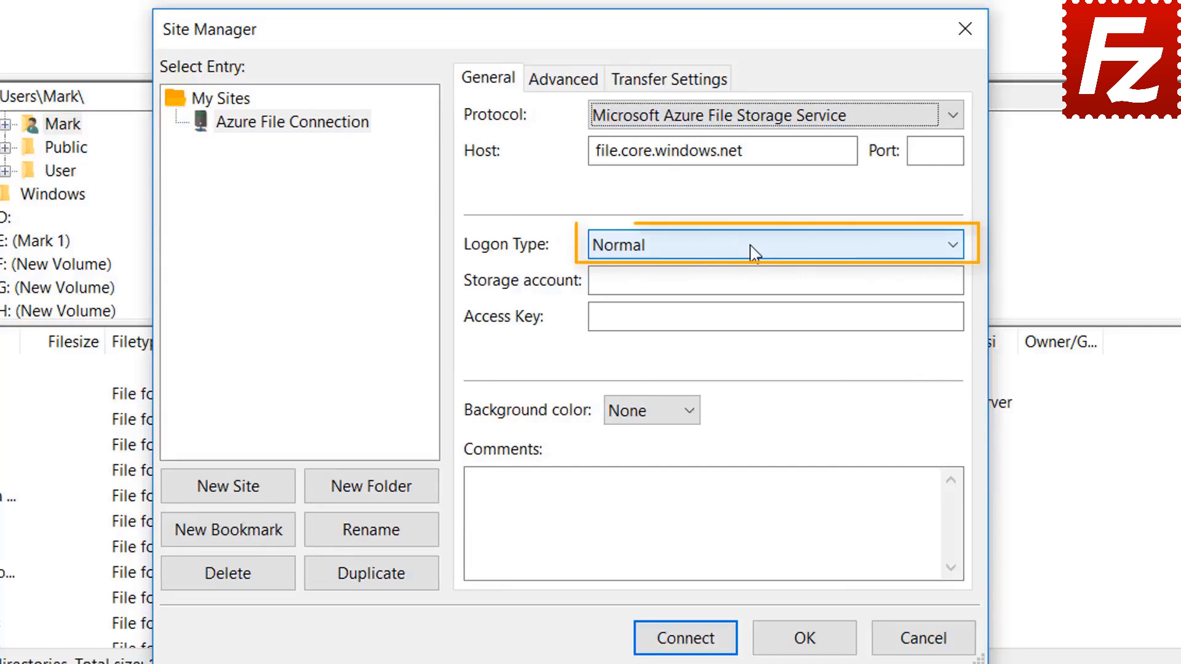
pyautogui.click(736, 281)
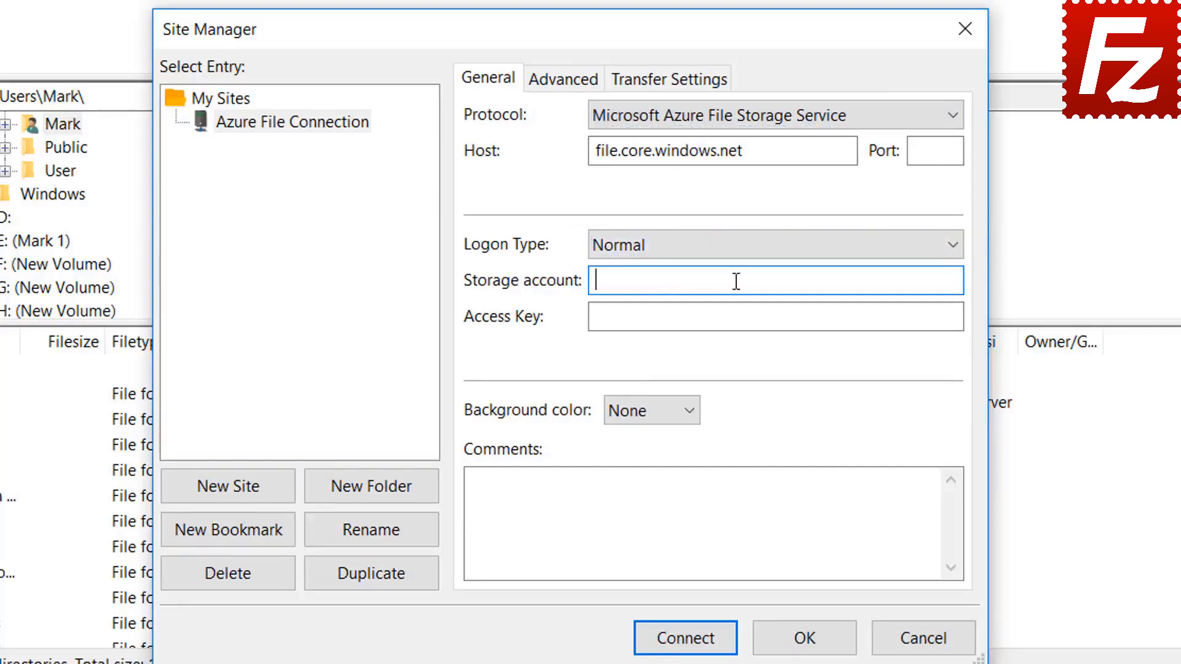
pyautogui.hotkey('ctrl', 'v')
pyautogui.click(649, 320)
pyautogui.hotkey('ctrl', 'v')
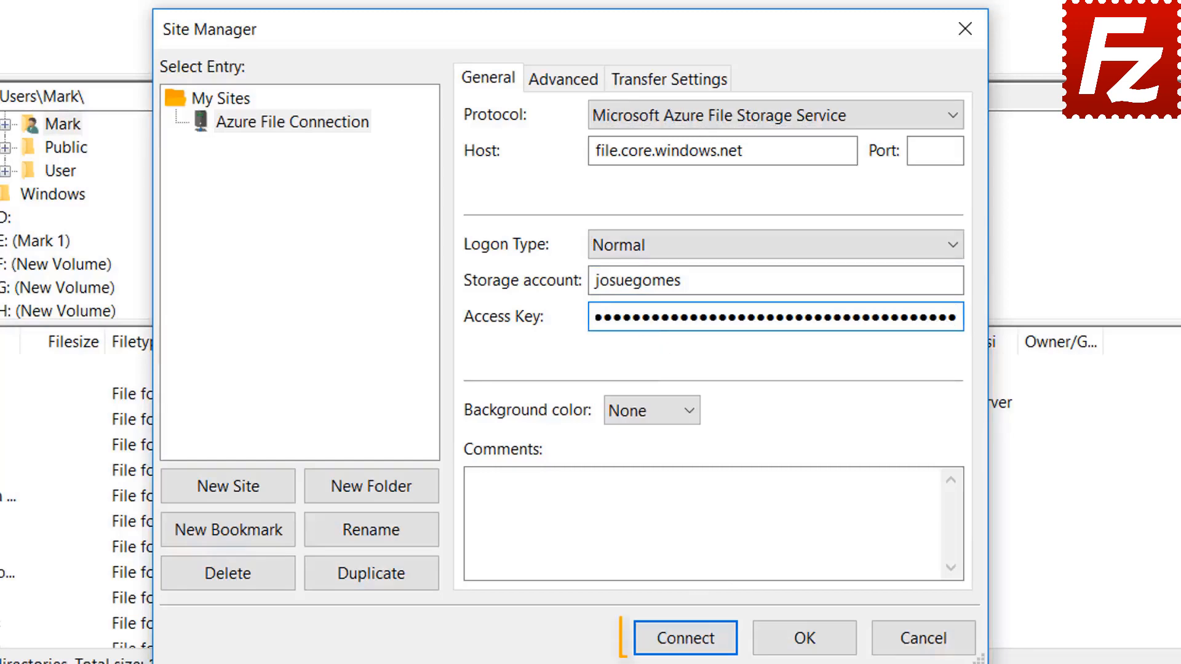
pyautogui.click(687, 640)
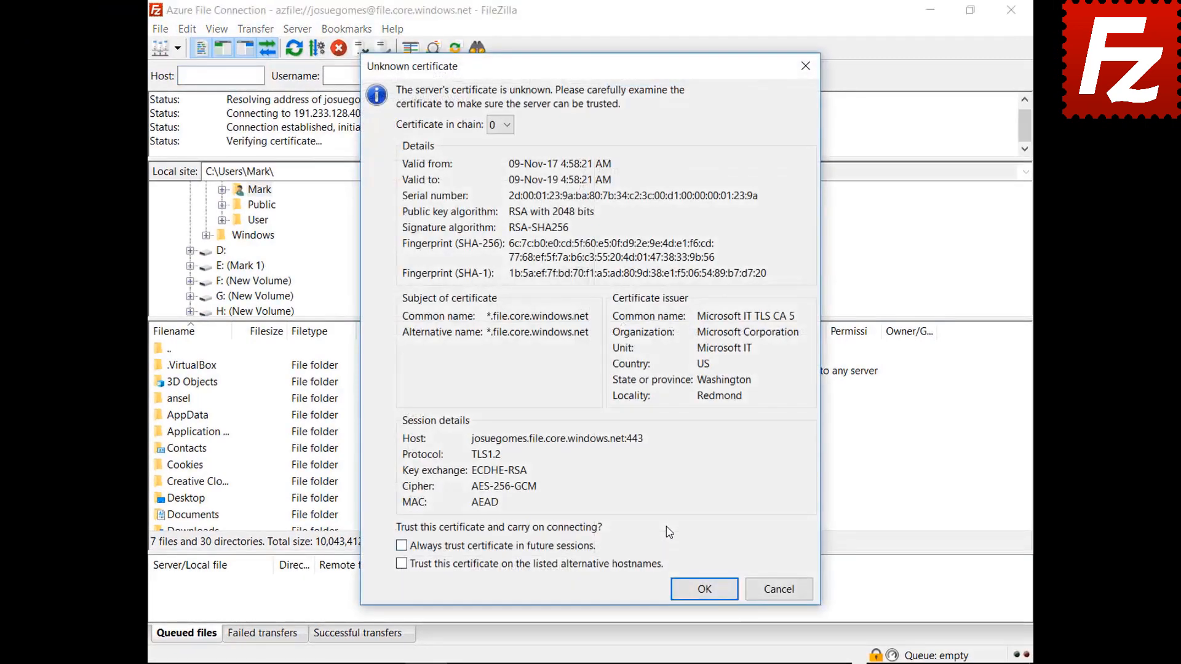
pyautogui.click(401, 546)
pyautogui.click(691, 590)
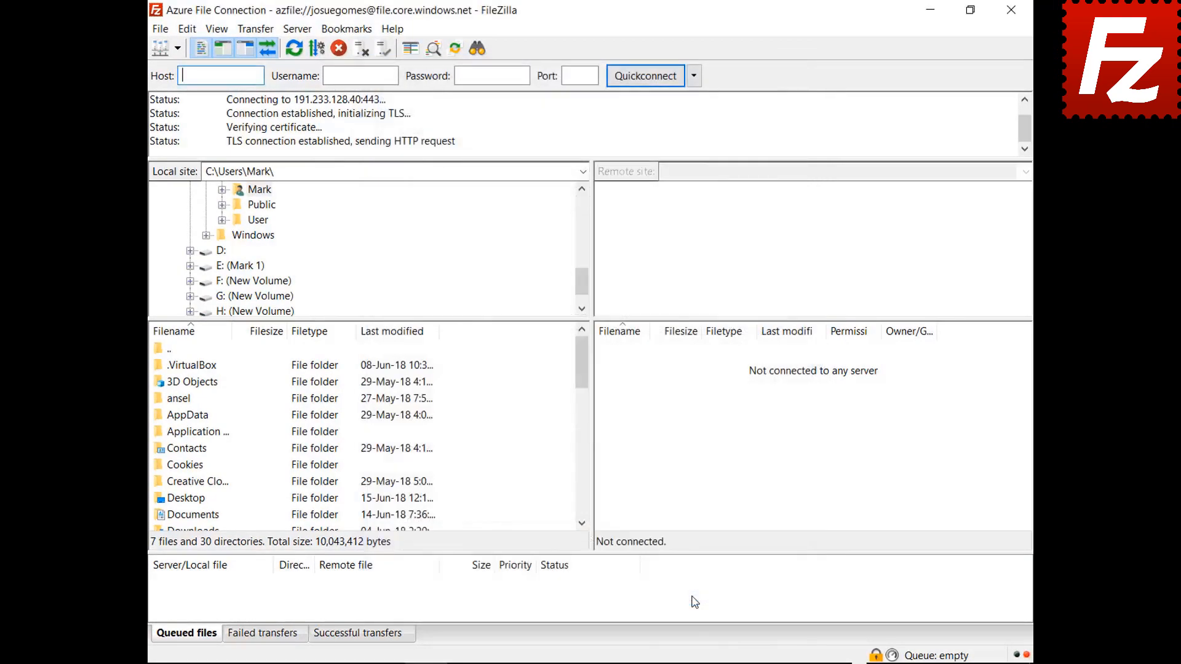
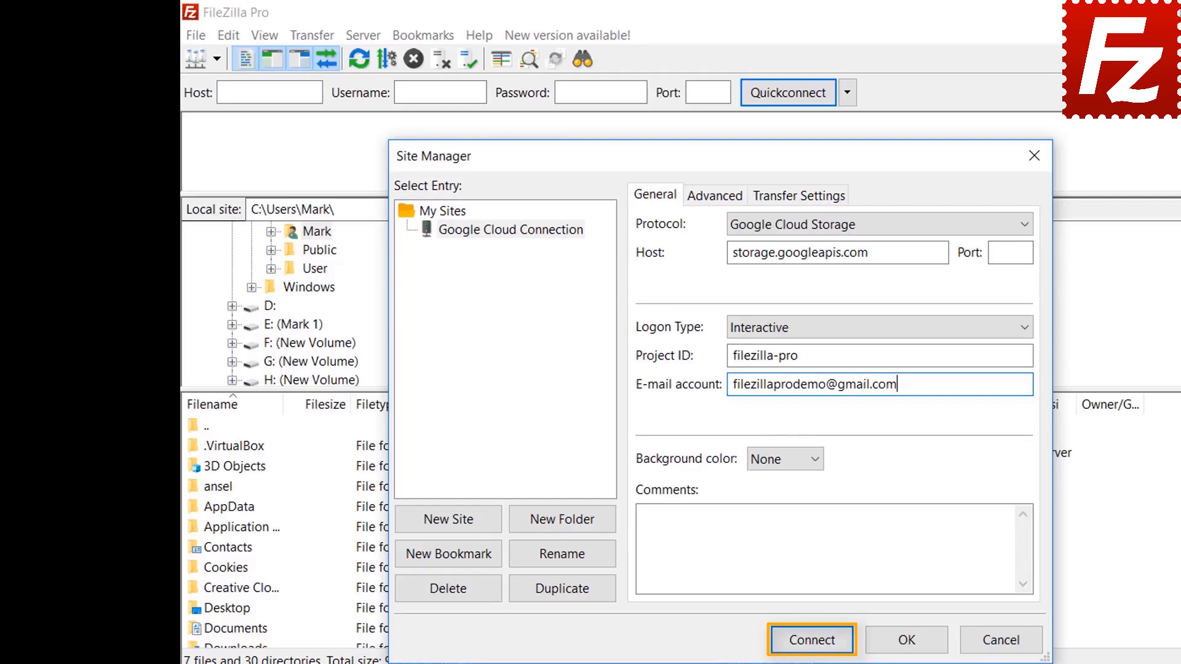
# Connect the Google Cloud site, sign in with the Google account e-mail and password, and allow access.
pyautogui.click(813, 643)
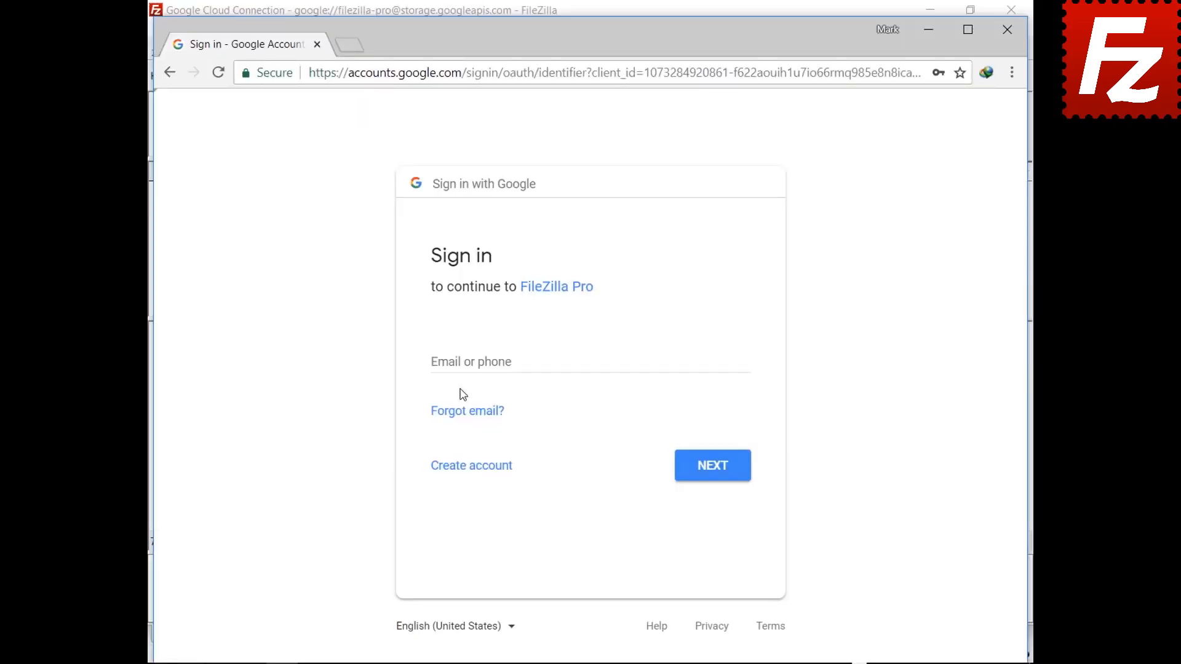
pyautogui.click(467, 362)
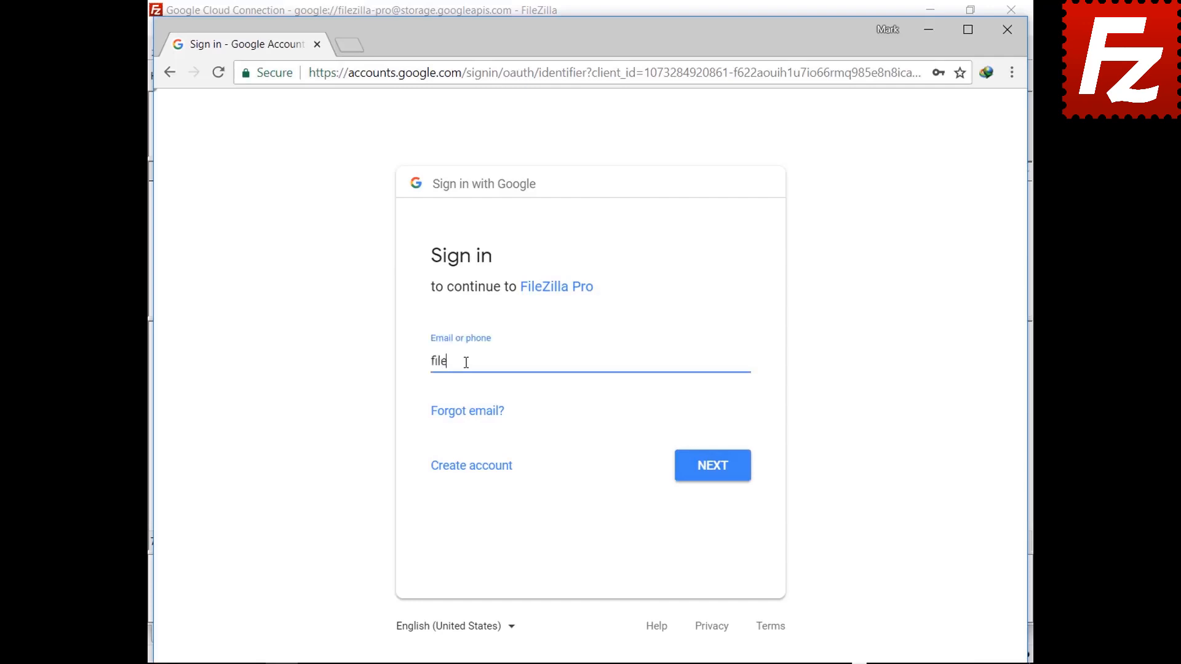
pyautogui.click(711, 485)
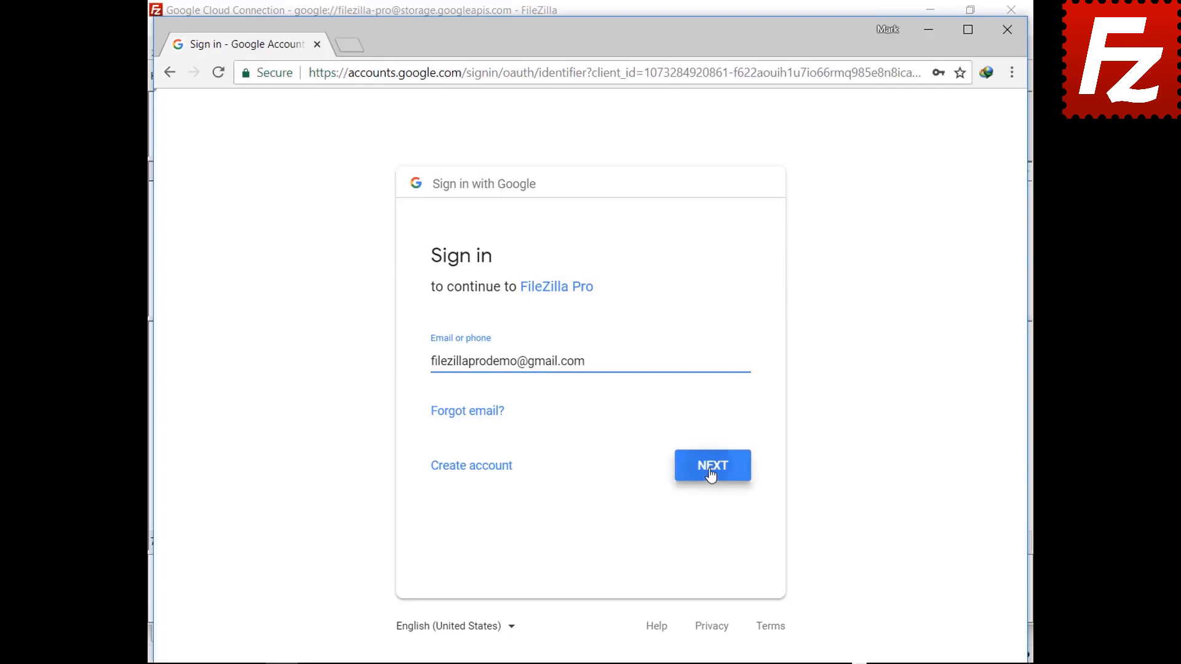
pyautogui.hotkey('ctrl', 'v')
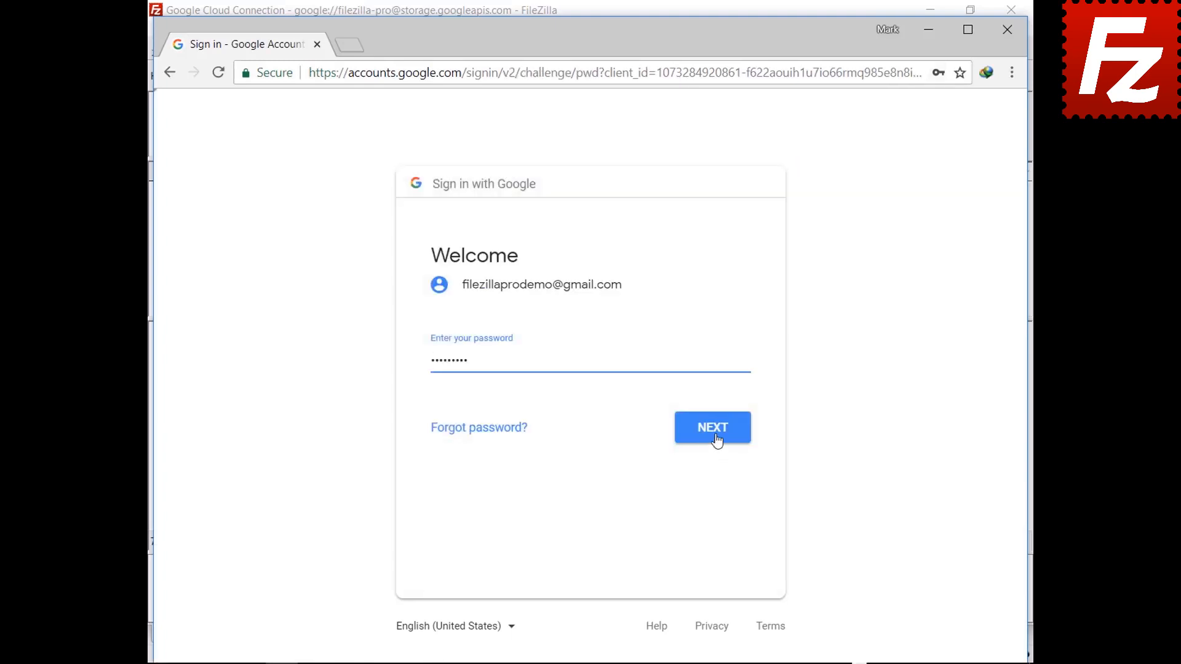
pyautogui.click(716, 441)
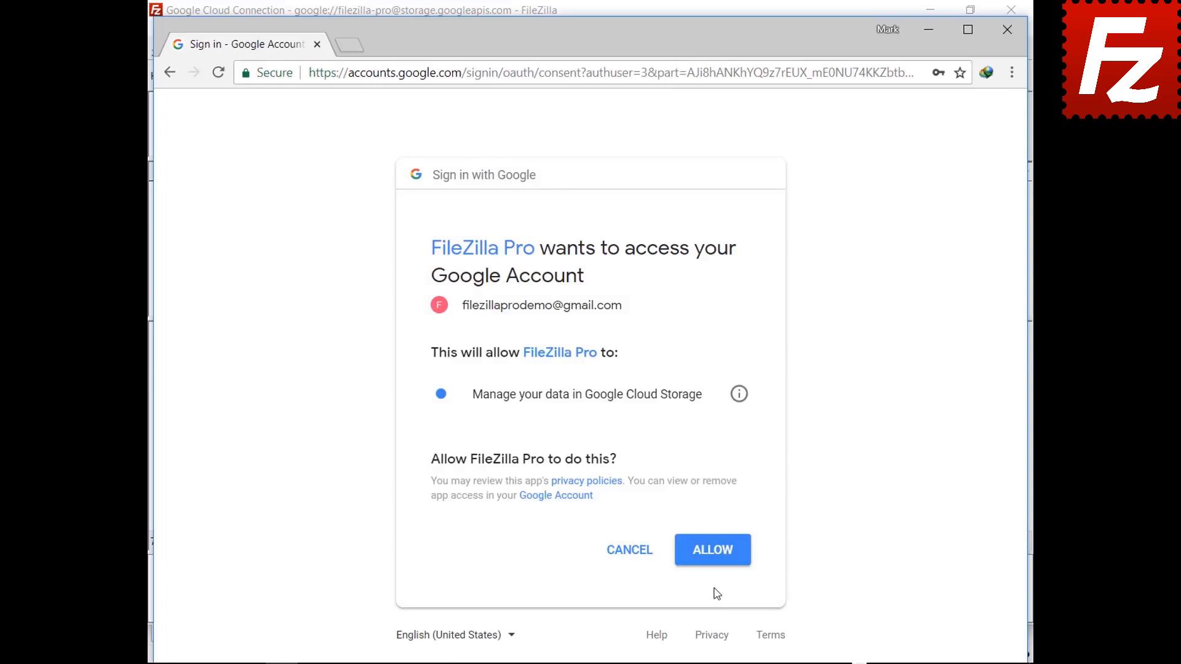
pyautogui.click(713, 561)
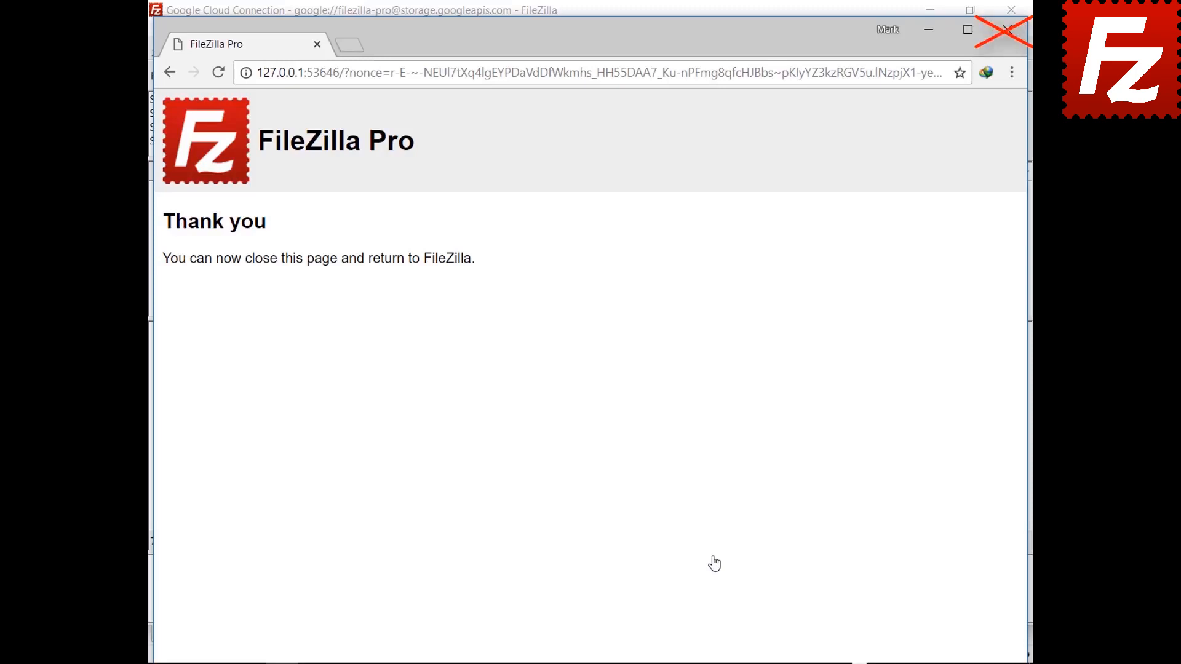
pyautogui.click(525, 557)
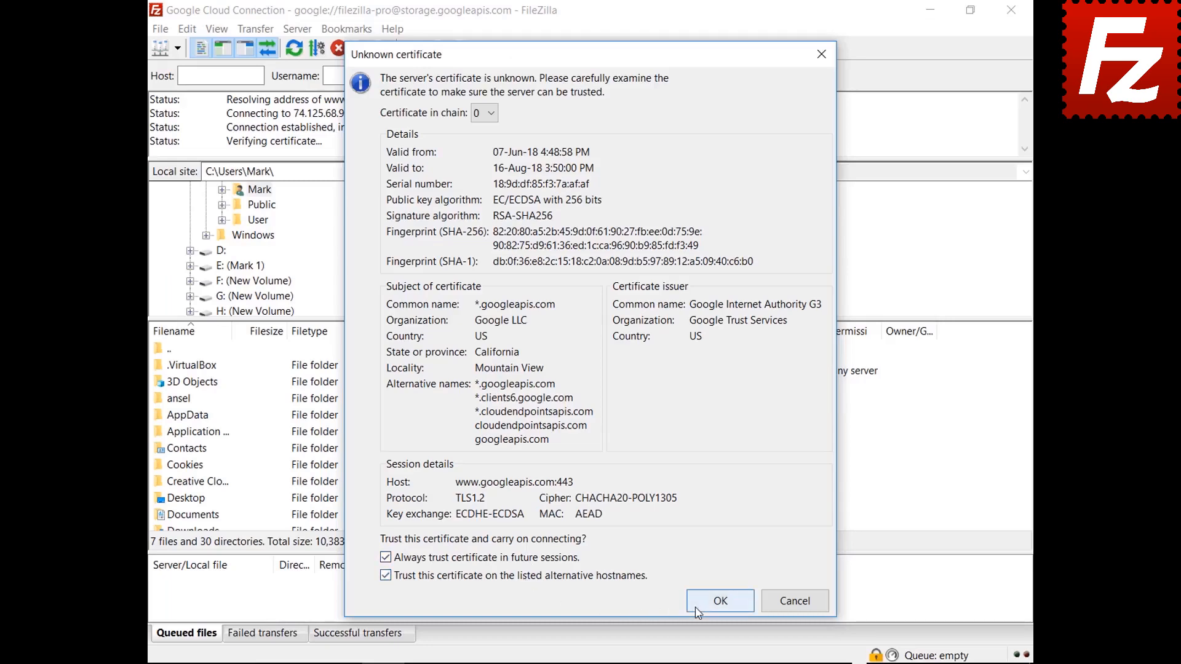
# Always trust the googleapis.com and storage.googleapis.com certificates to finish connecting.
pyautogui.click(696, 607)
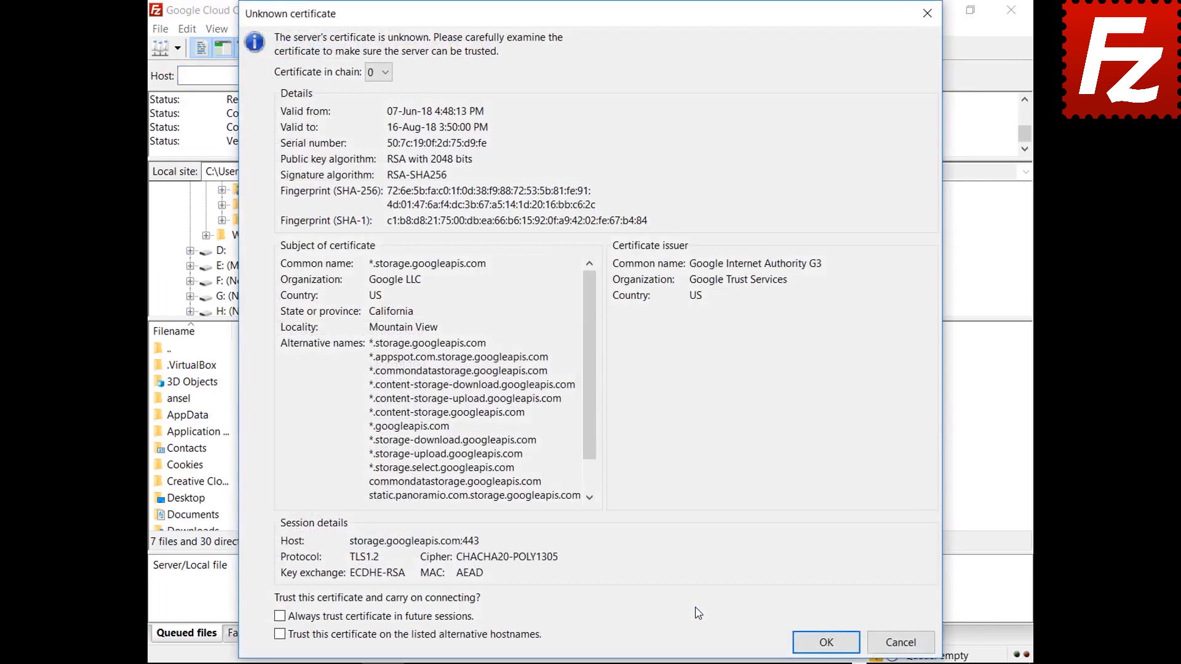
pyautogui.click(804, 644)
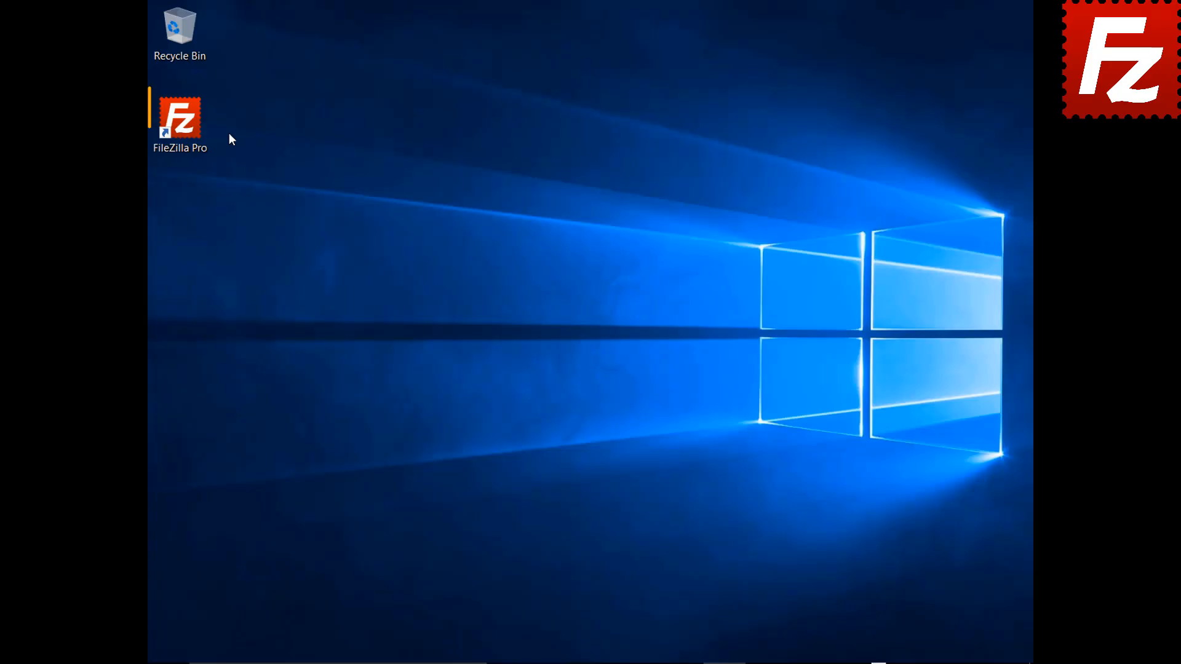
# Launch FileZilla Pro and open the Site Manager from the File menu.
pyautogui.doubleClick(188, 129)
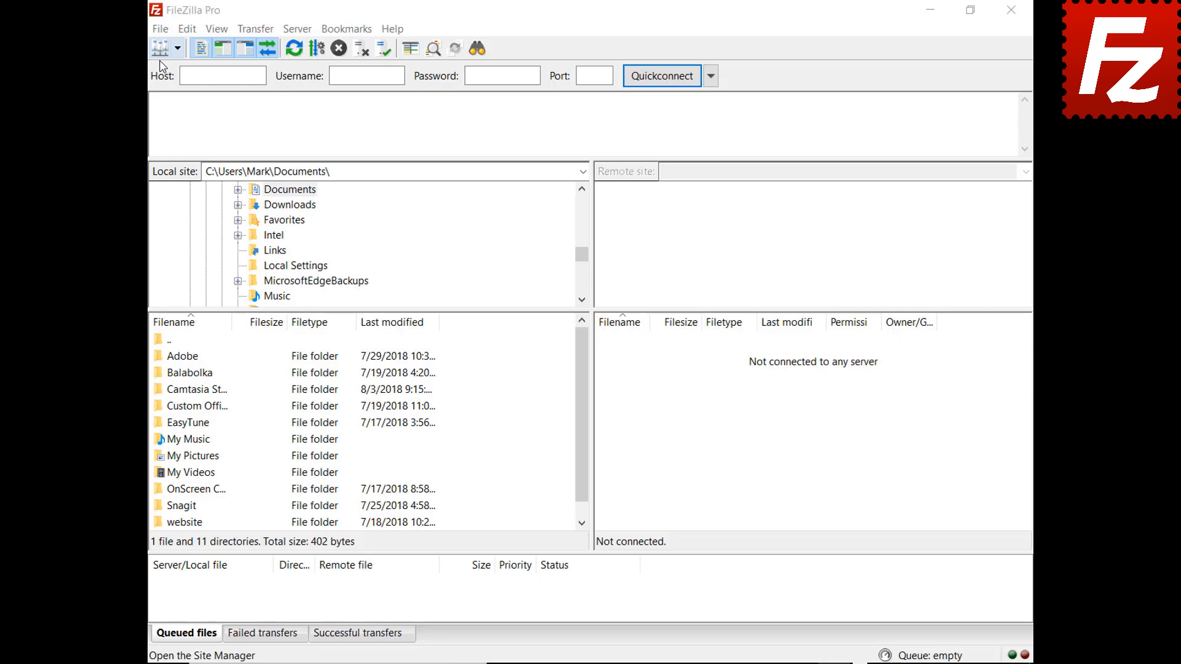
pyautogui.click(160, 29)
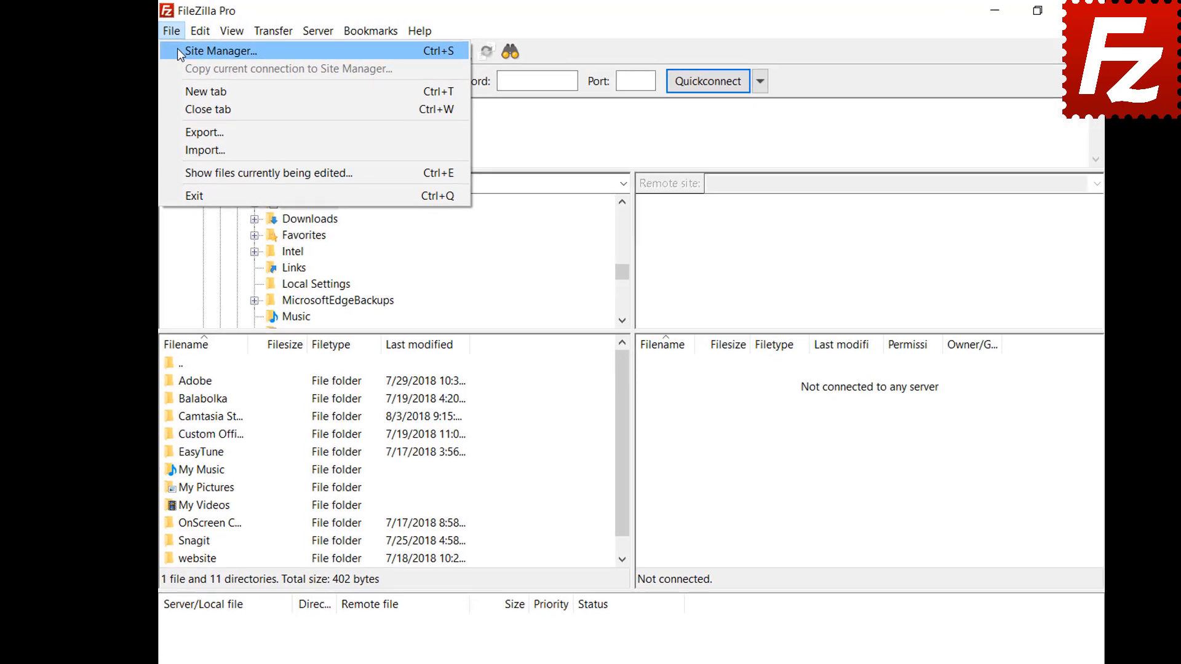
pyautogui.click(178, 52)
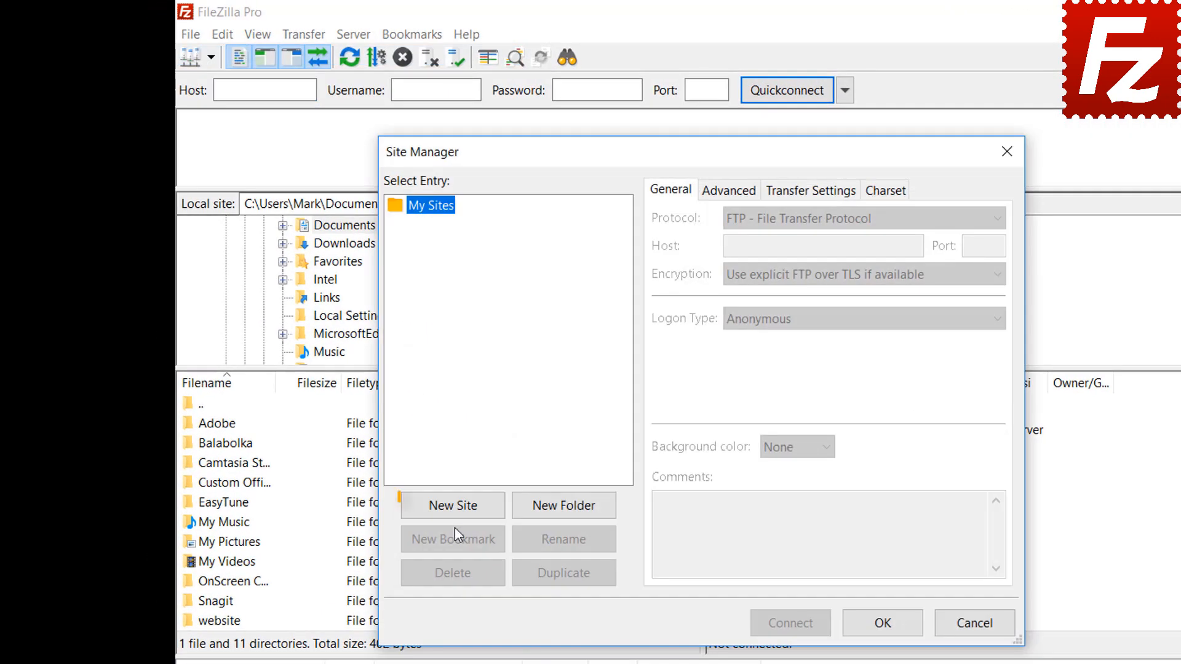
# Add a 'Google Drive' site with Google Drive protocol and the account e-mail as user, then connect.
pyautogui.click(454, 506)
pyautogui.write('Google Drive')
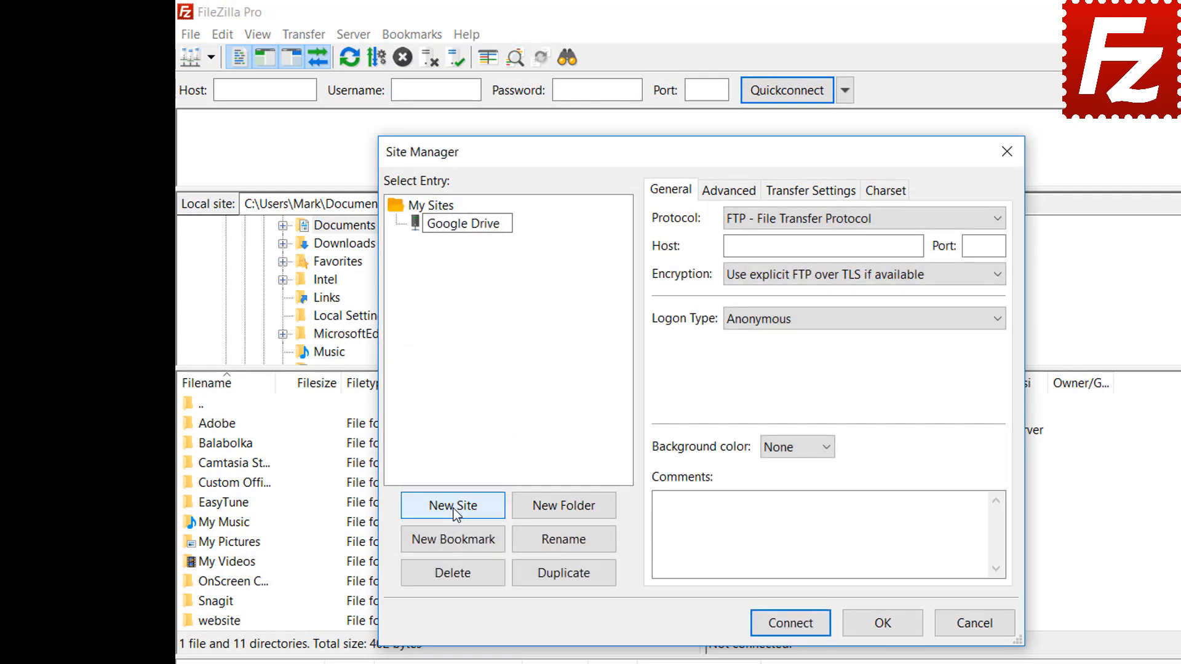
pyautogui.click(815, 226)
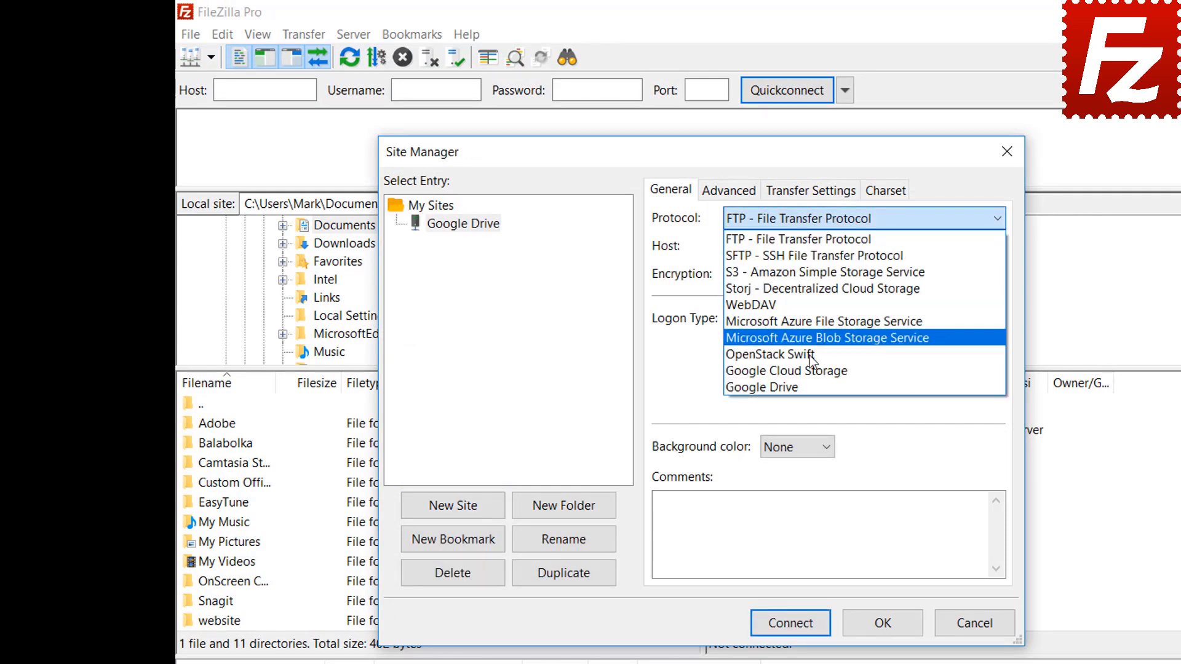
pyautogui.click(812, 387)
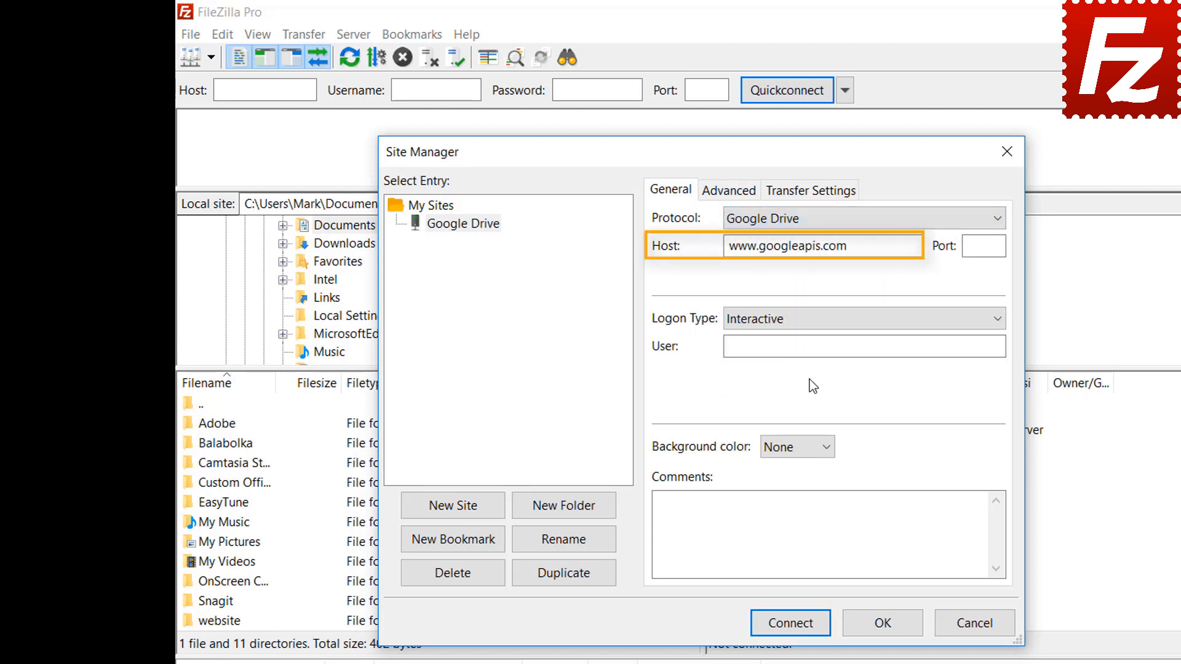
pyautogui.click(888, 343)
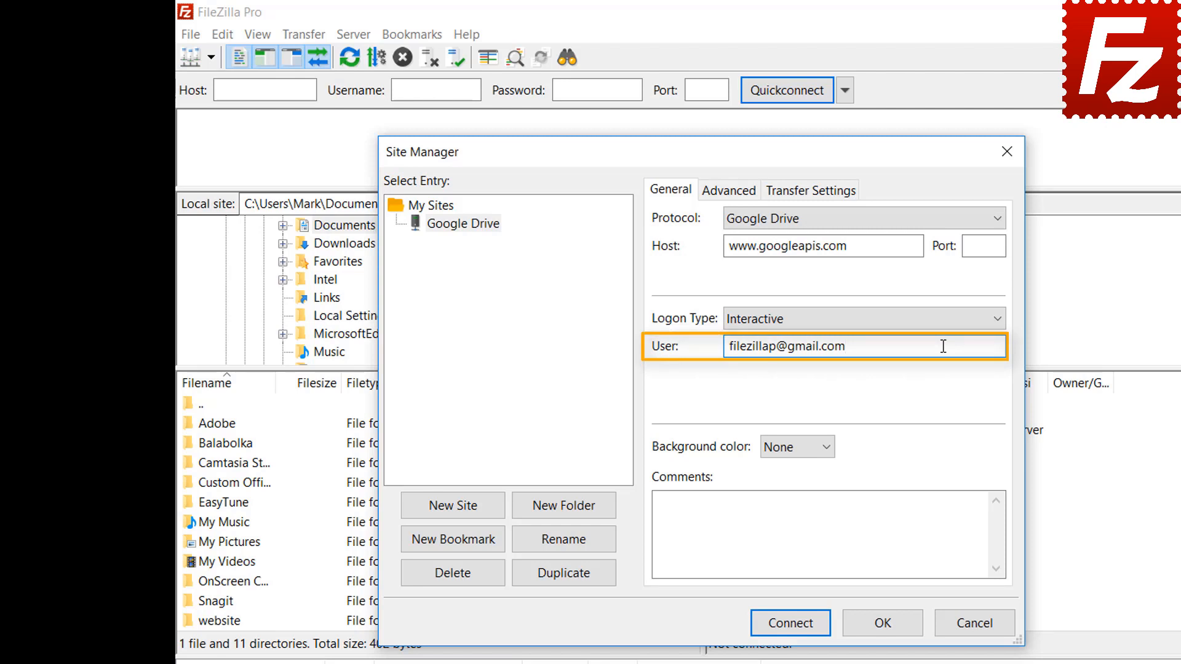
pyautogui.click(796, 628)
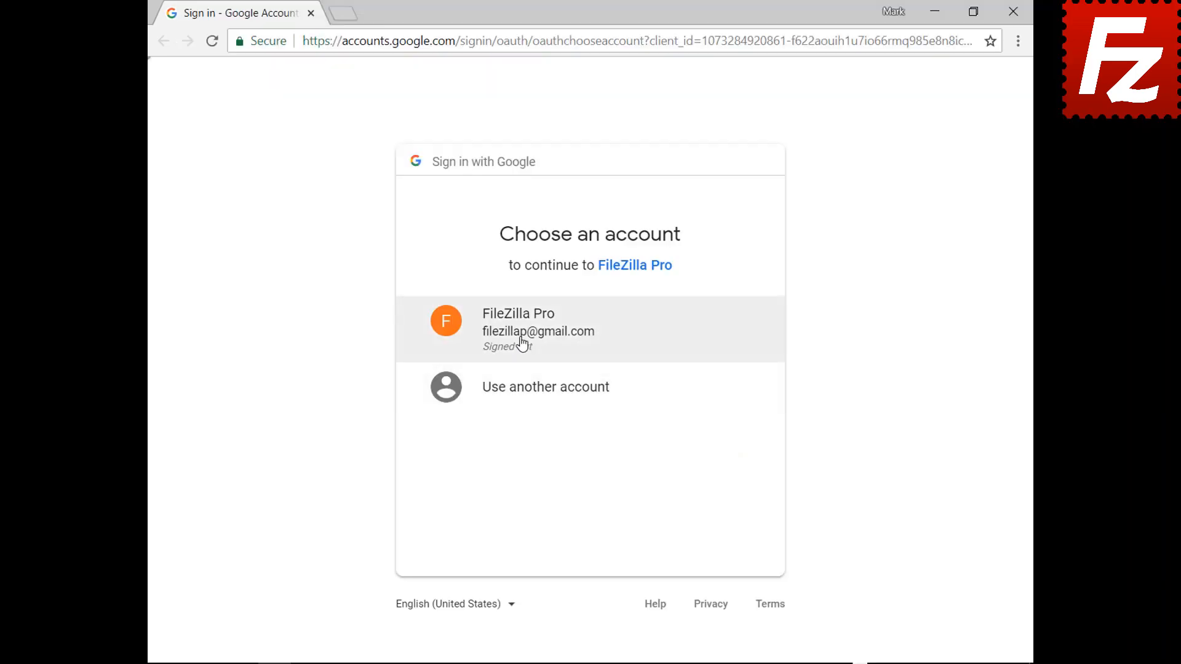
# Choose the FileZilla Pro Google account, enter its password, and allow Google Drive access.
pyautogui.click(522, 343)
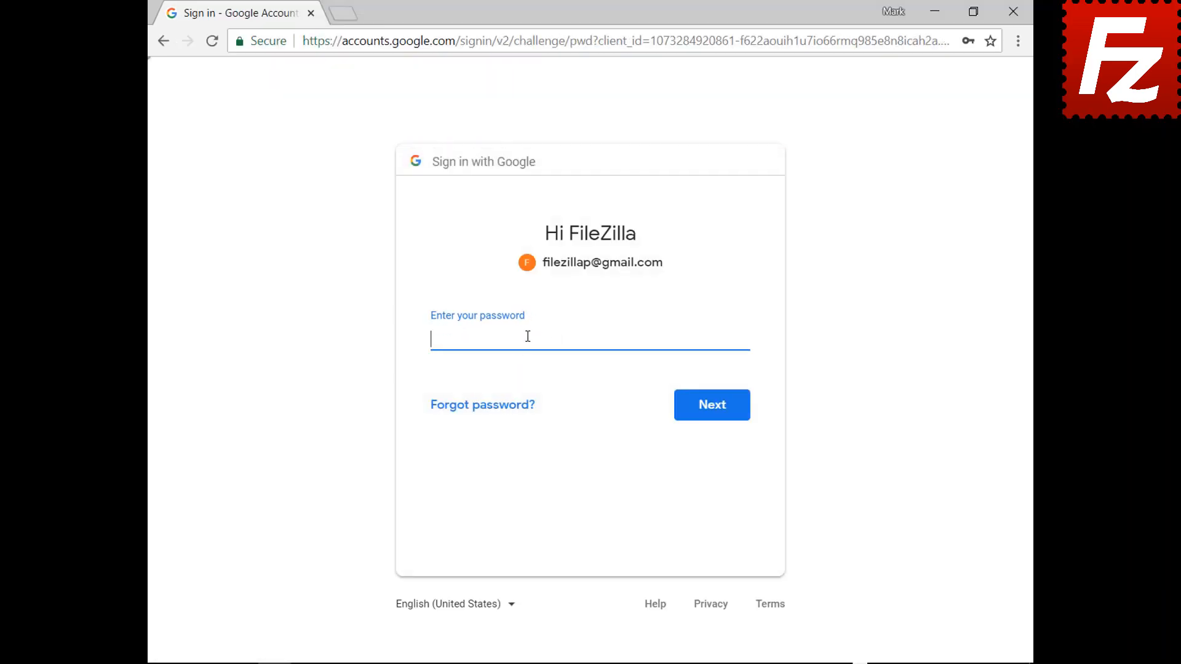
pyautogui.hotkey('ctrl', 'v')
pyautogui.click(714, 416)
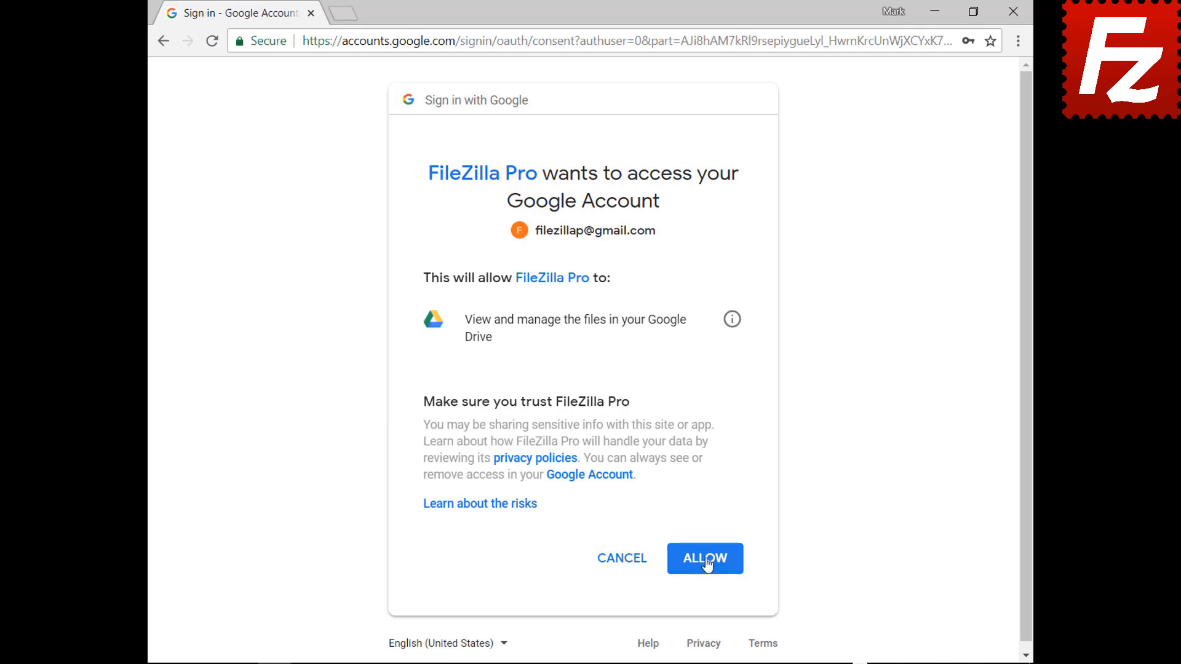
pyautogui.click(707, 561)
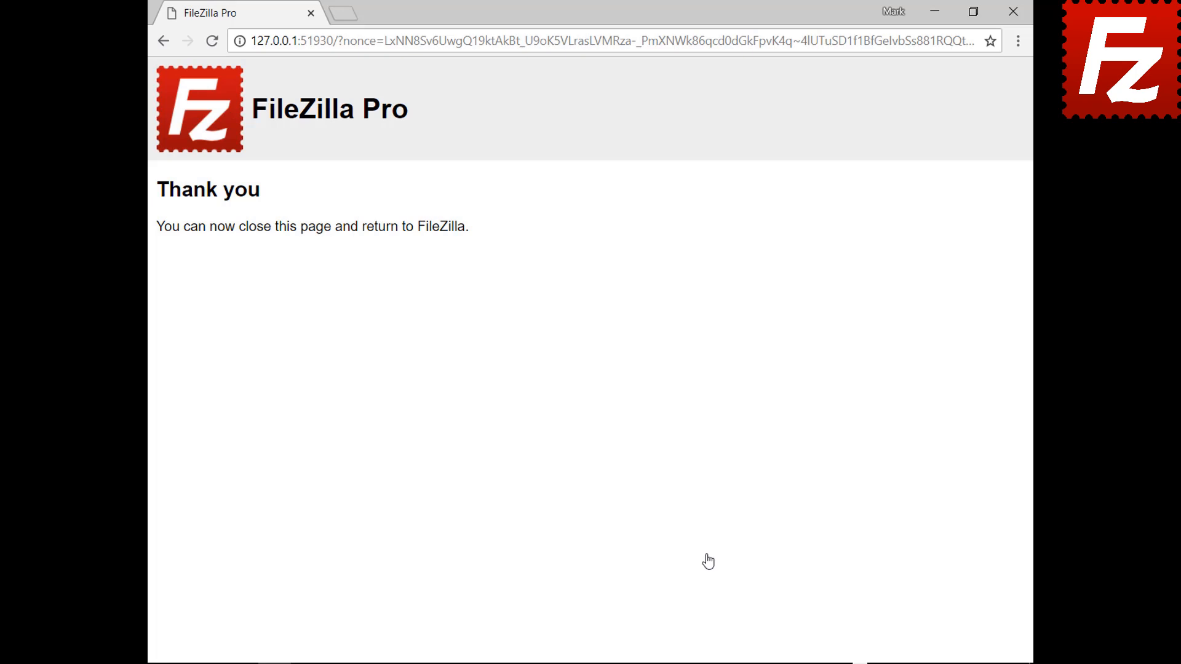
# Close the browser confirmation window to return to the Google Drive connection.
pyautogui.click(1013, 11)
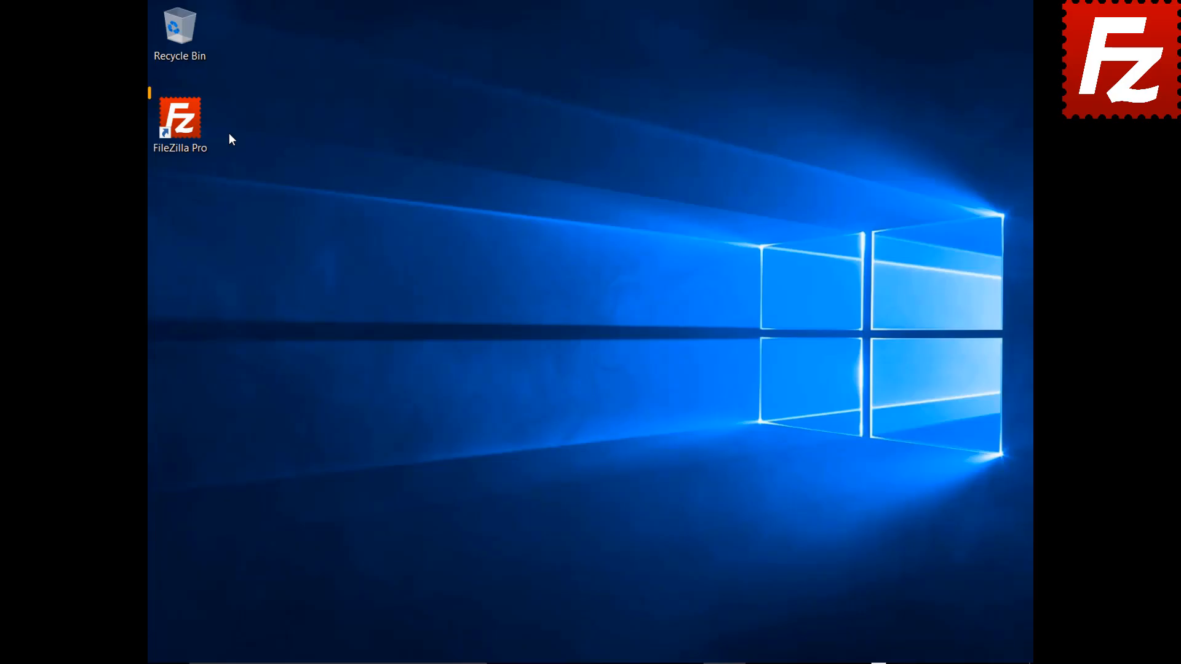
# Launch FileZilla Pro and open the Site Manager from the File menu.
pyautogui.doubleClick(187, 127)
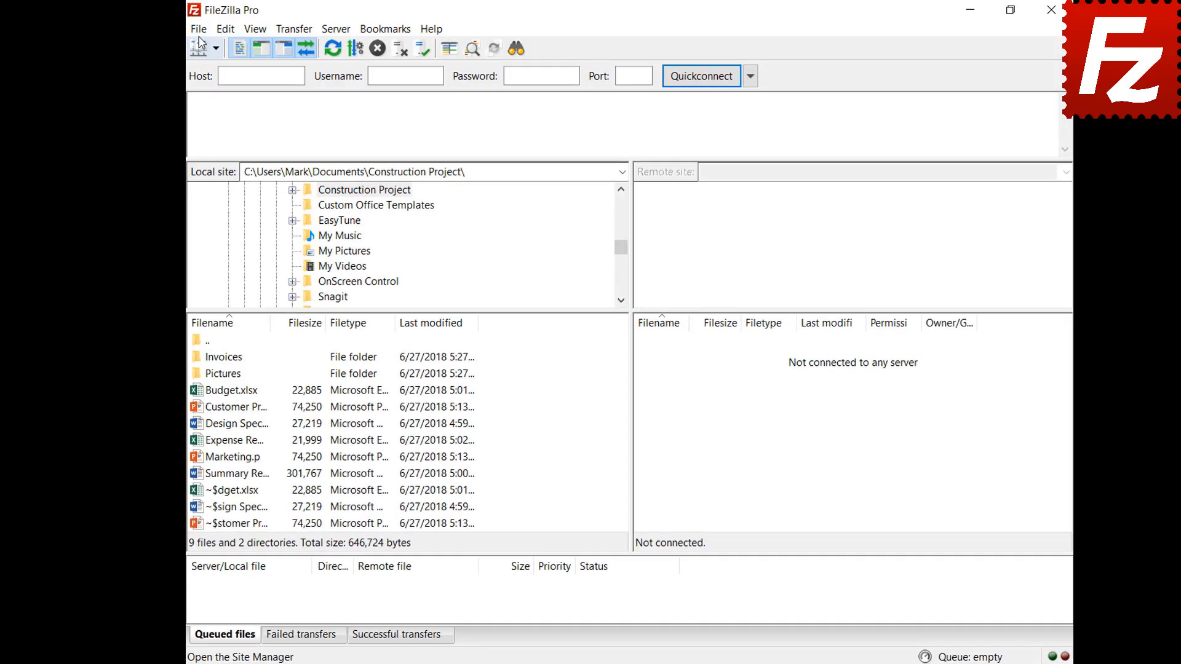
pyautogui.click(192, 29)
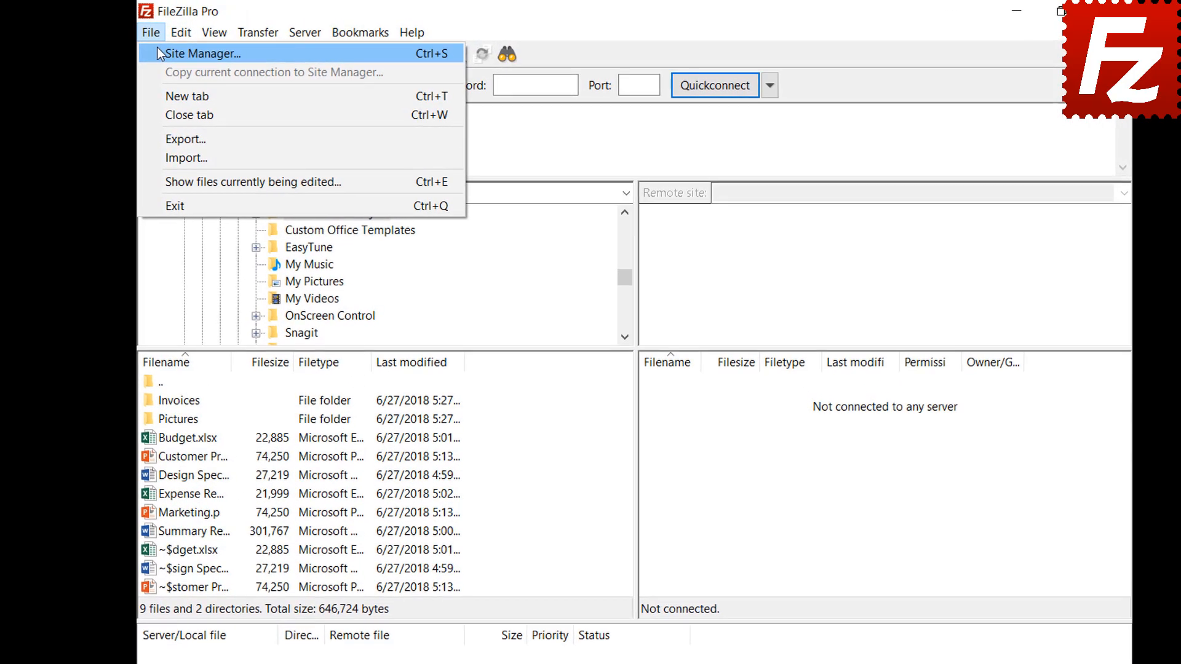
pyautogui.click(185, 54)
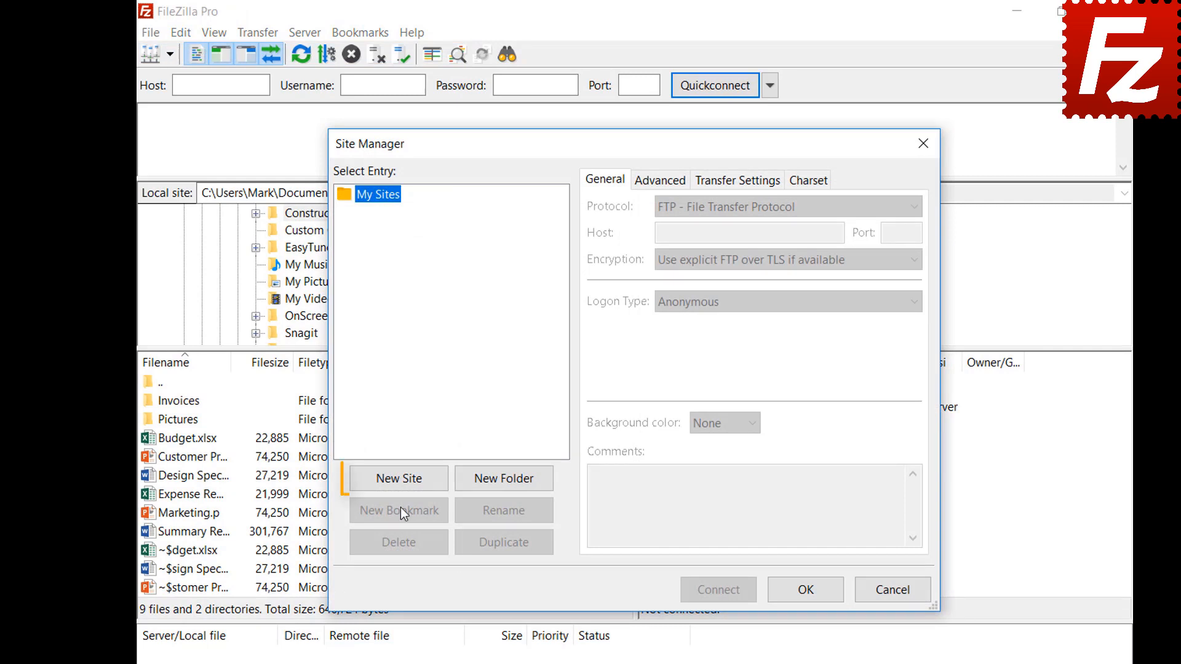
# Add a site named 'Dropbox' using the Dropbox protocol and connect to it.
pyautogui.click(400, 483)
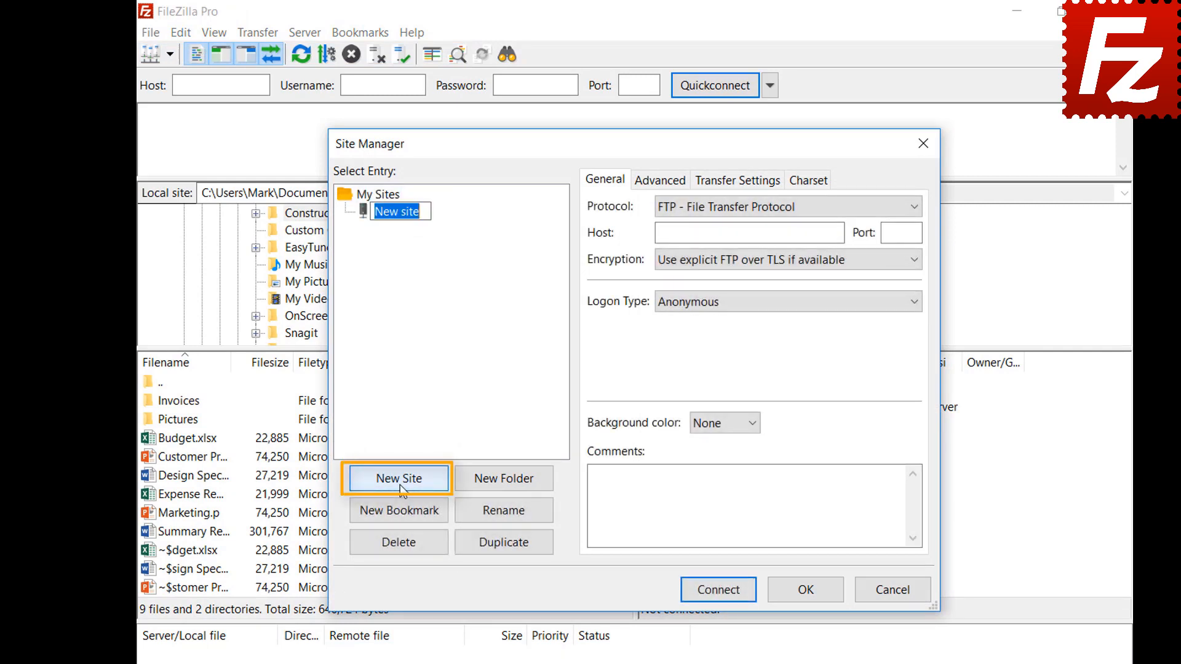
pyautogui.write('D')
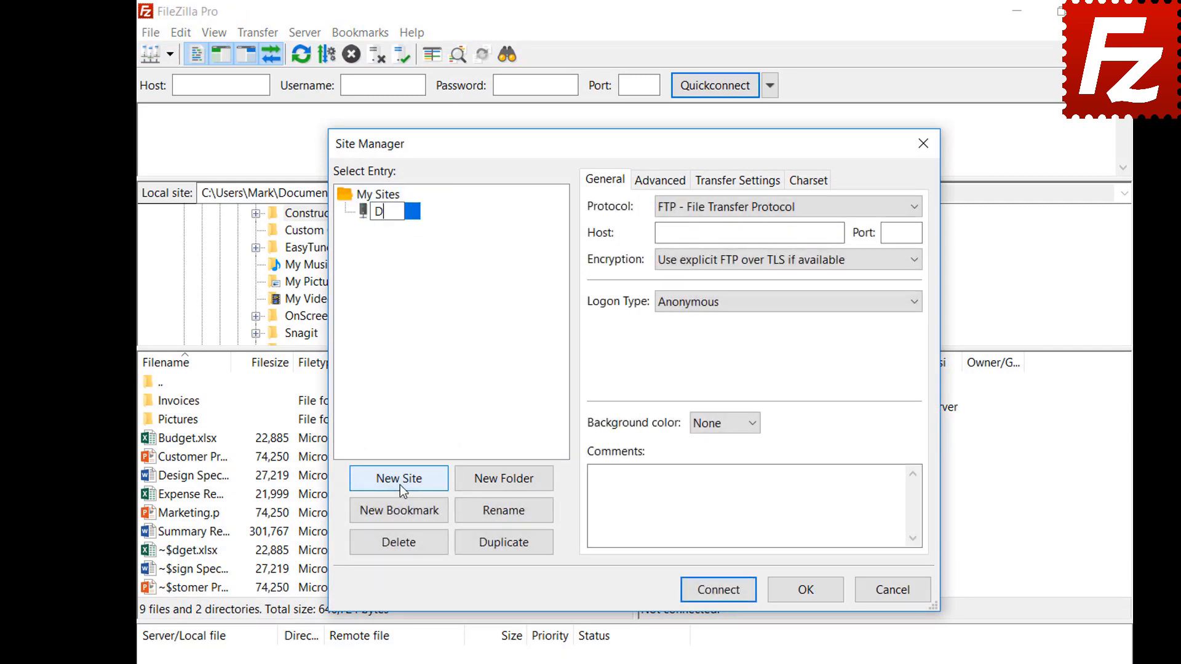
pyautogui.write('ropbox')
pyautogui.click(863, 208)
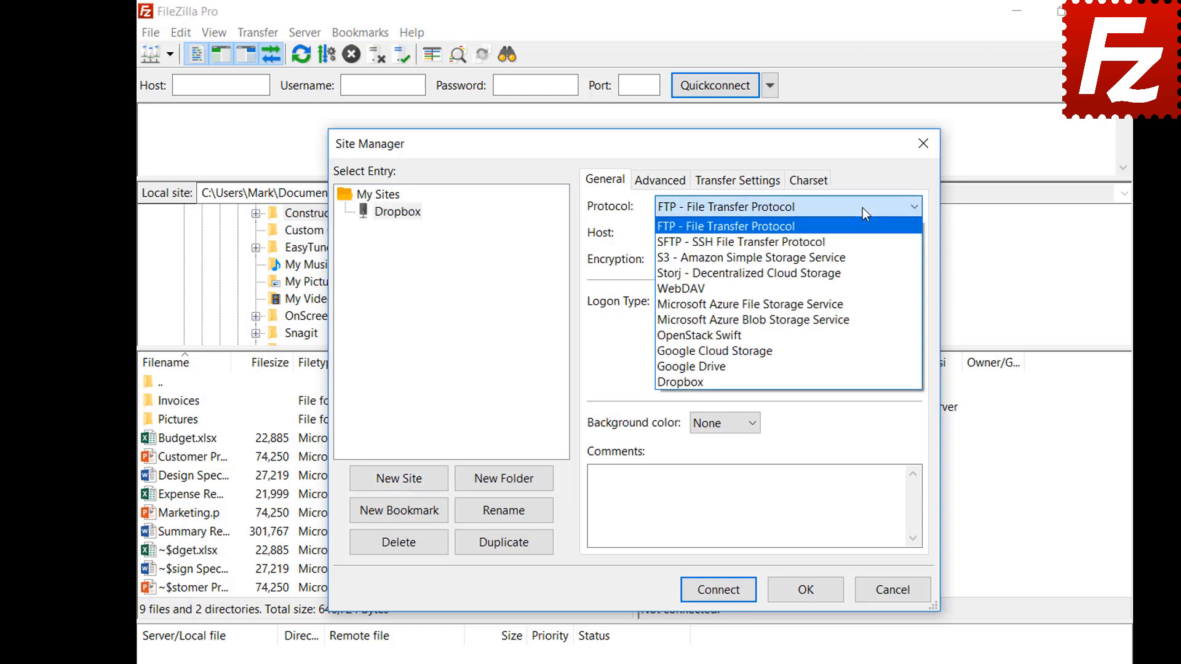
pyautogui.click(863, 382)
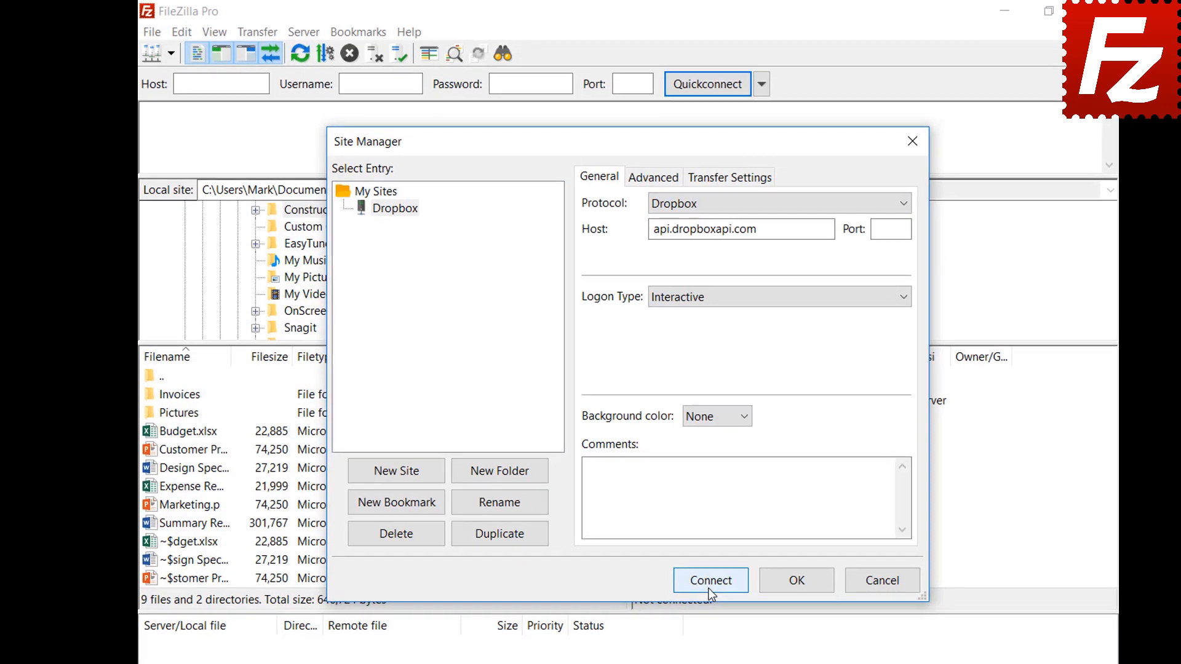
pyautogui.click(709, 589)
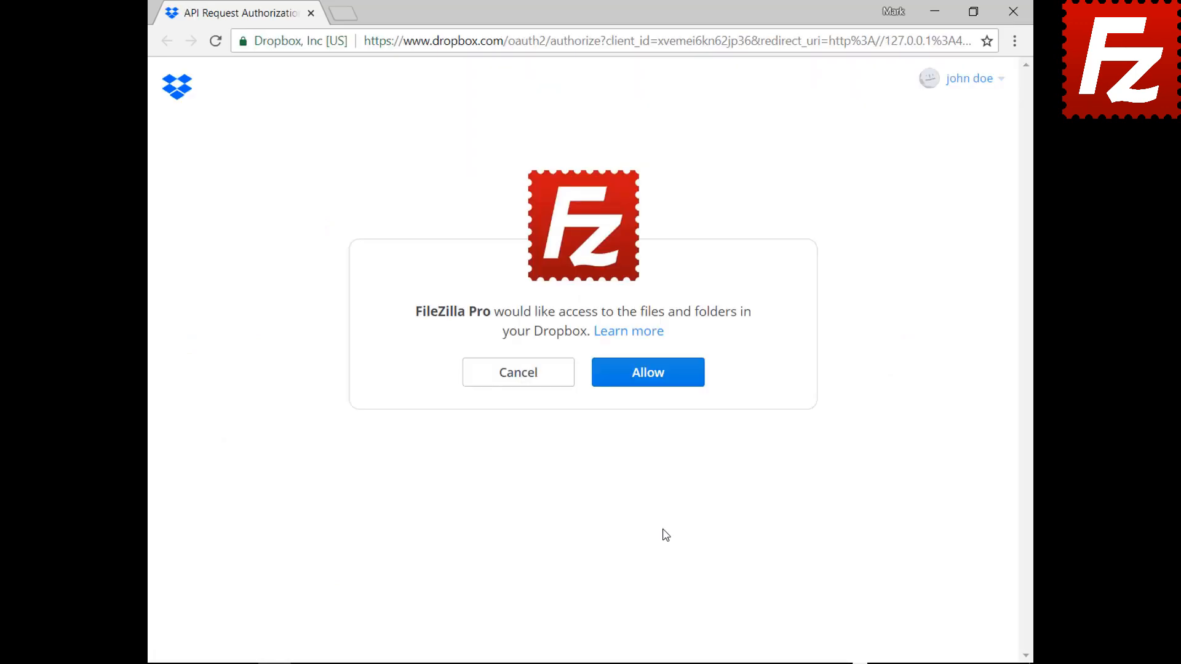
# Allow FileZilla Pro on the Dropbox API authorization page to access the account's files.
pyautogui.click(657, 381)
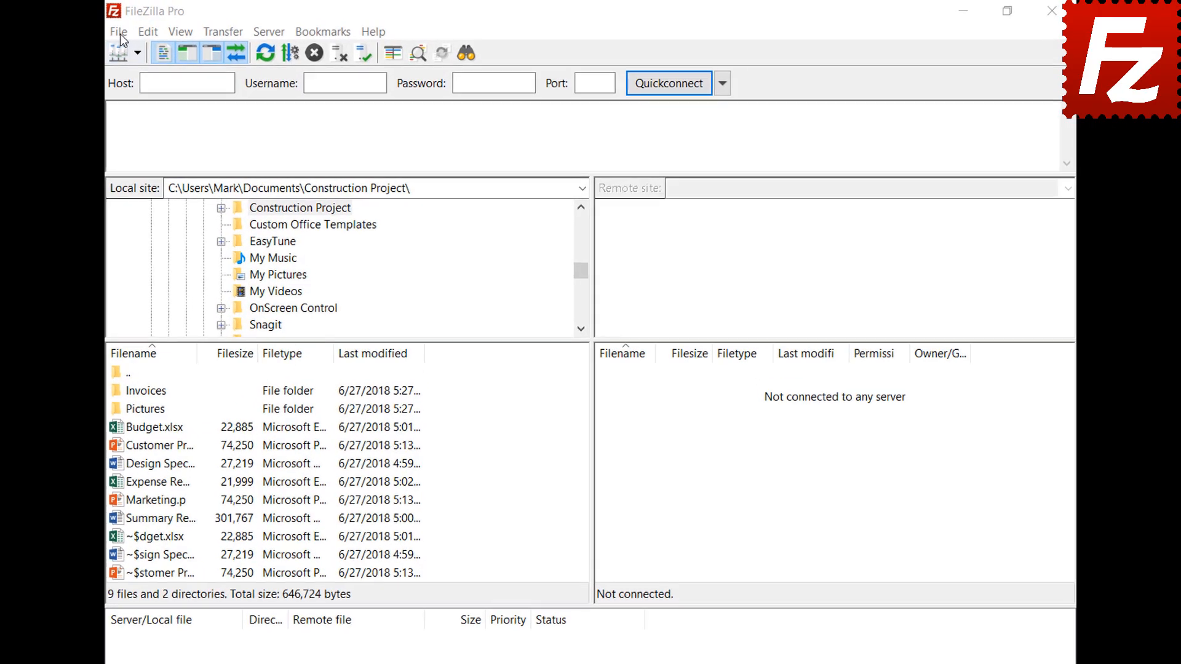
# In Site Manager, create a 'OneDrive' site with the Microsoft OneDrive protocol and connect.
pyautogui.click(149, 29)
pyautogui.click(114, 53)
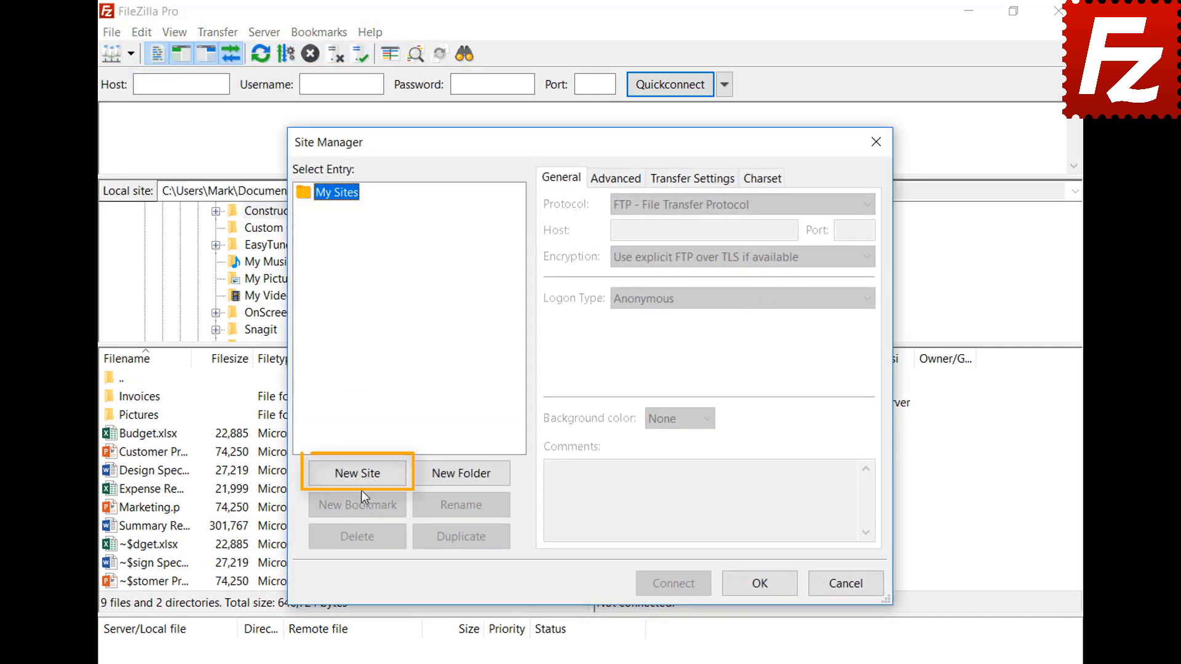
pyautogui.click(366, 478)
pyautogui.write('One')
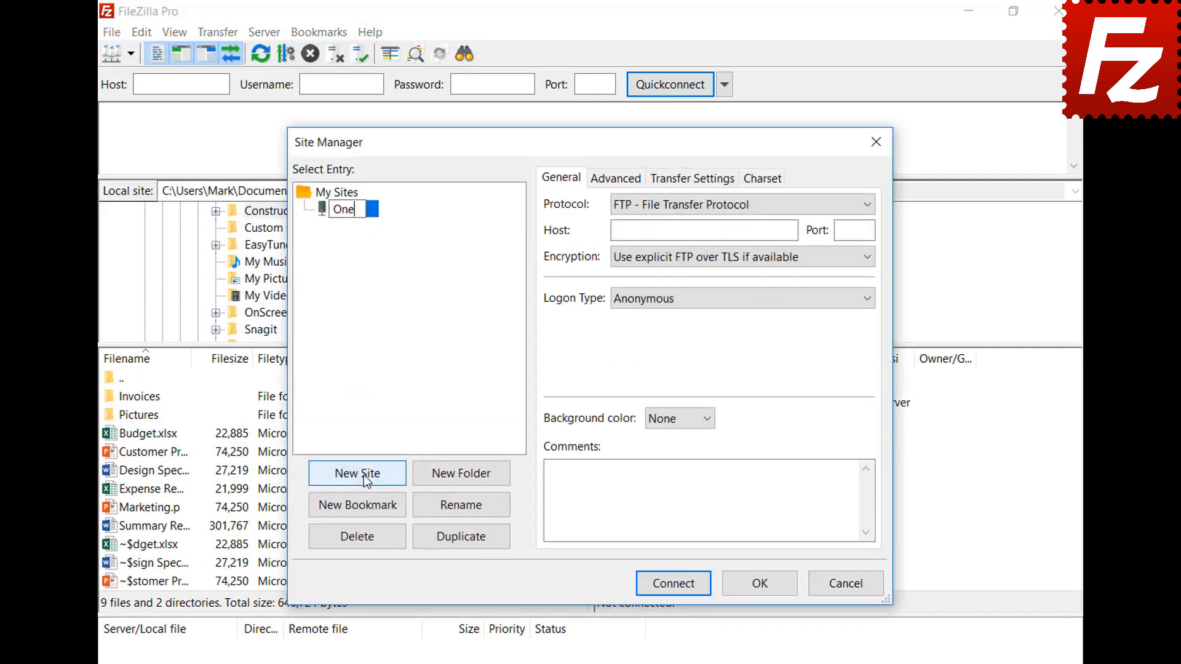
pyautogui.write('Drive')
pyautogui.click(673, 208)
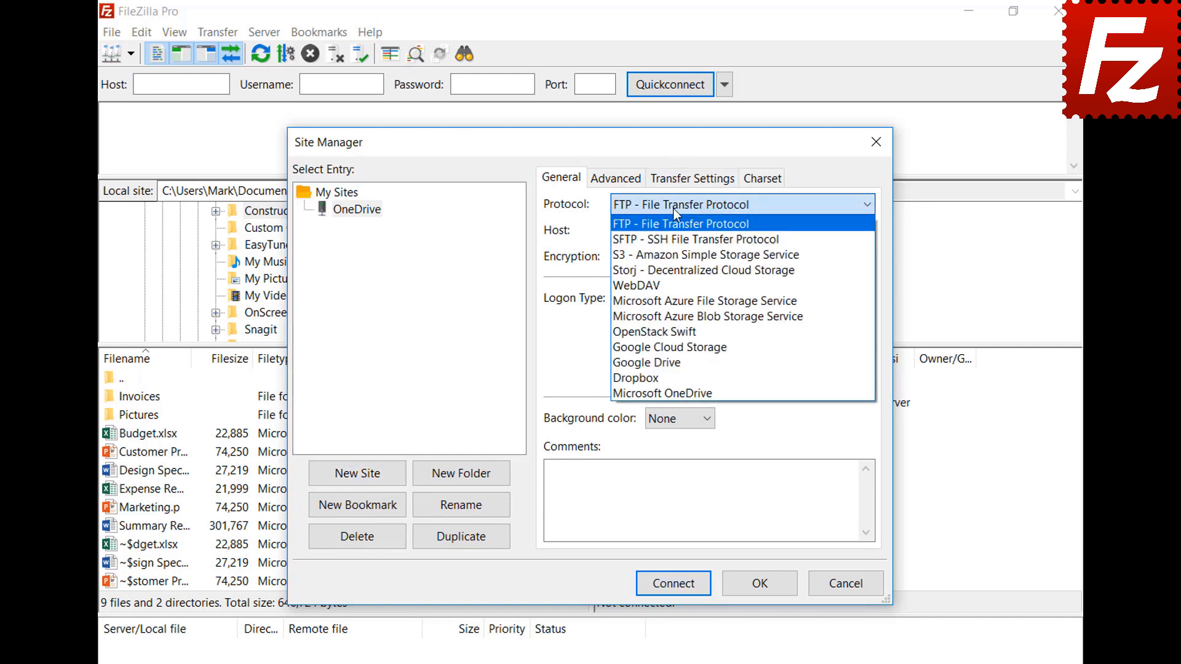
pyautogui.click(678, 392)
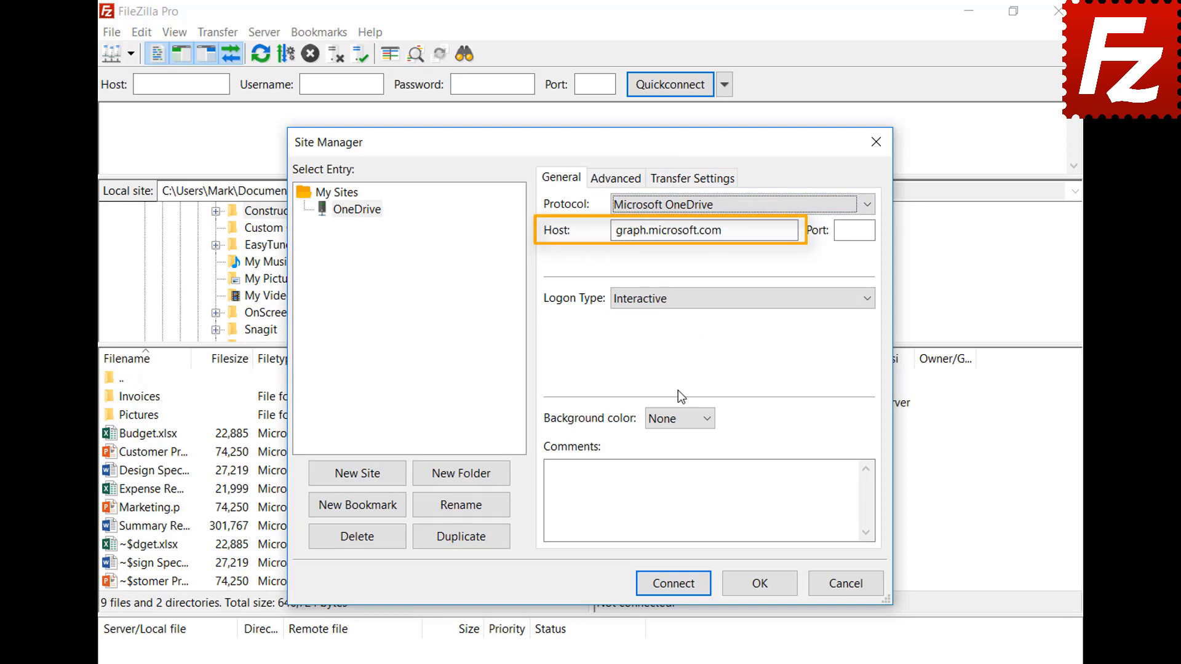
pyautogui.click(671, 585)
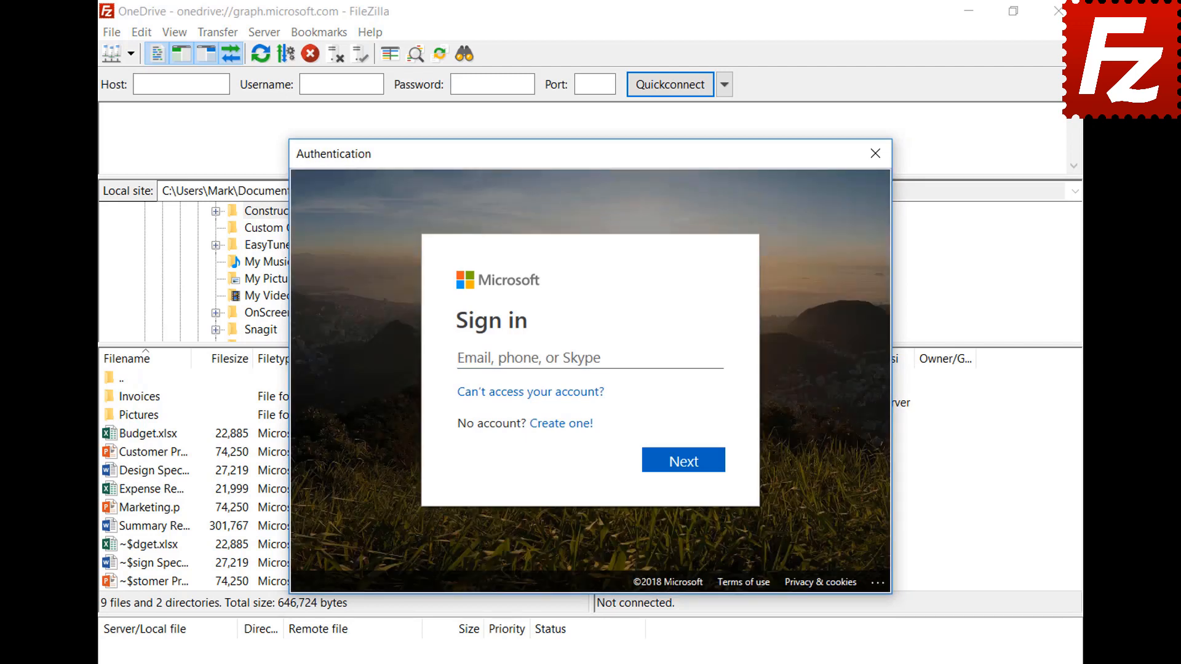
# Sign in with the Microsoft account e-mail and password, then grant FileZilla Pro file access.
pyautogui.click(659, 357)
pyautogui.hotkey('ctrl', 'v')
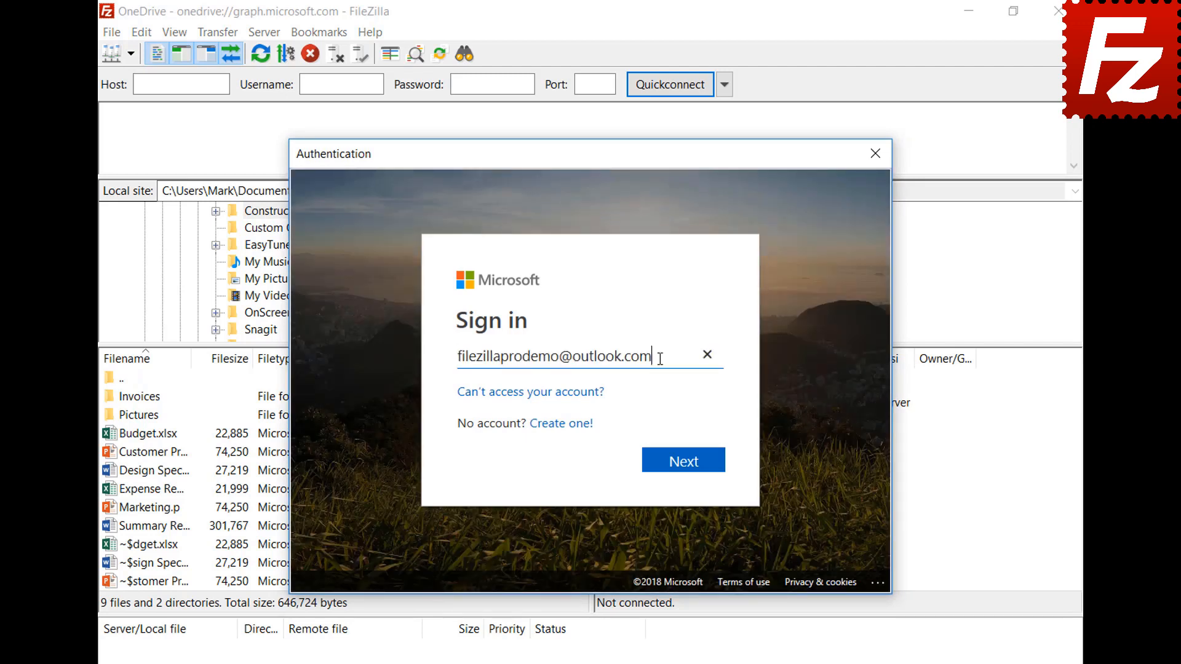
pyautogui.click(684, 470)
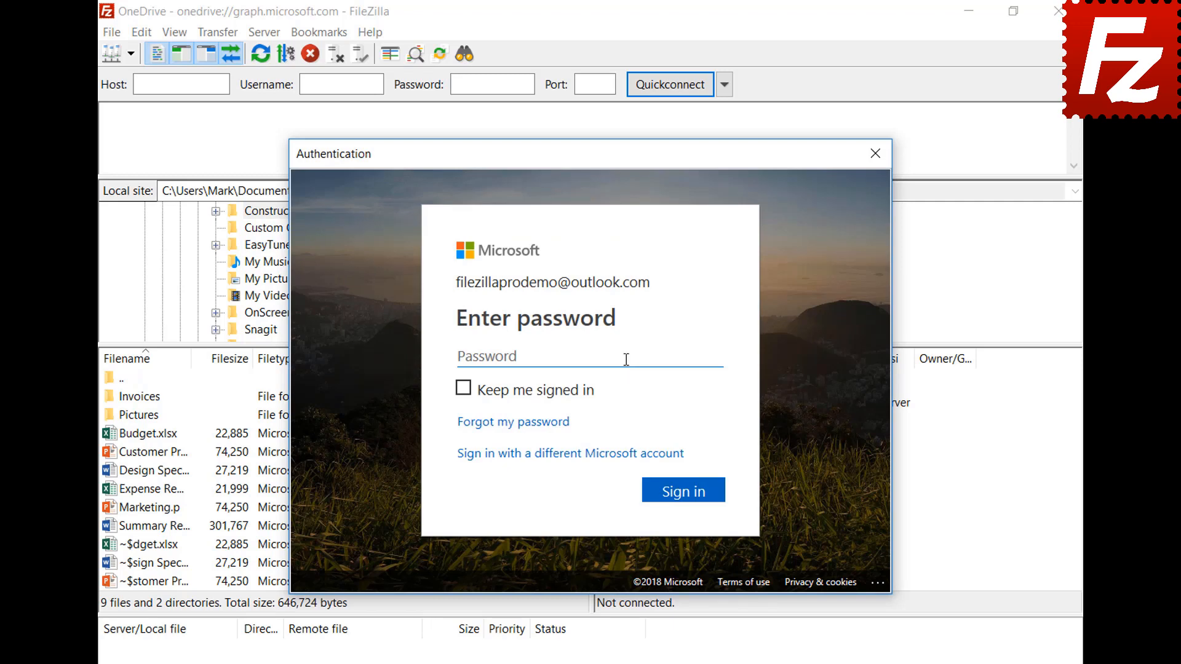
pyautogui.hotkey('ctrl', 'v')
pyautogui.click(690, 502)
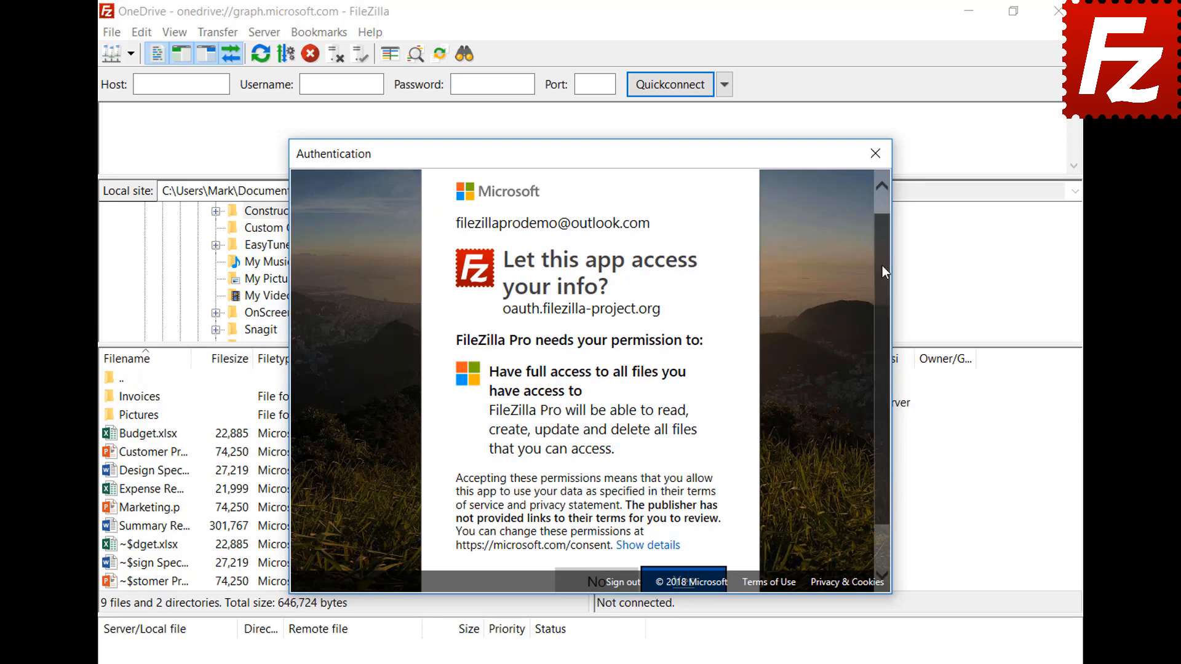
pyautogui.scroll(-2, 883, 266)
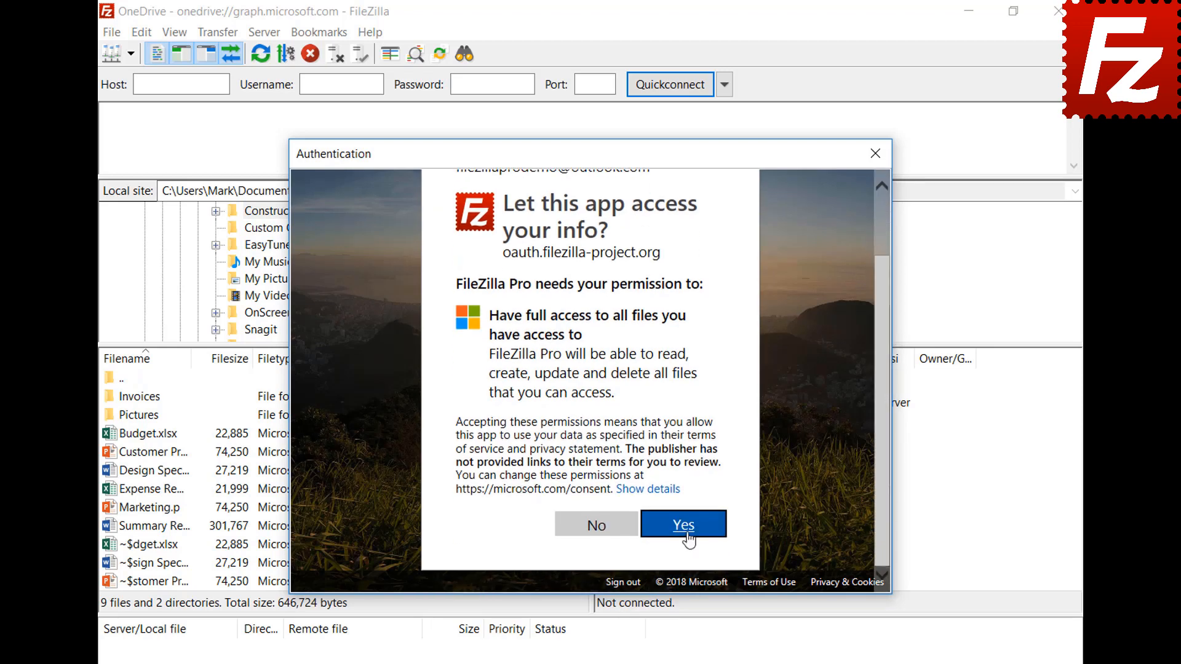
pyautogui.click(687, 536)
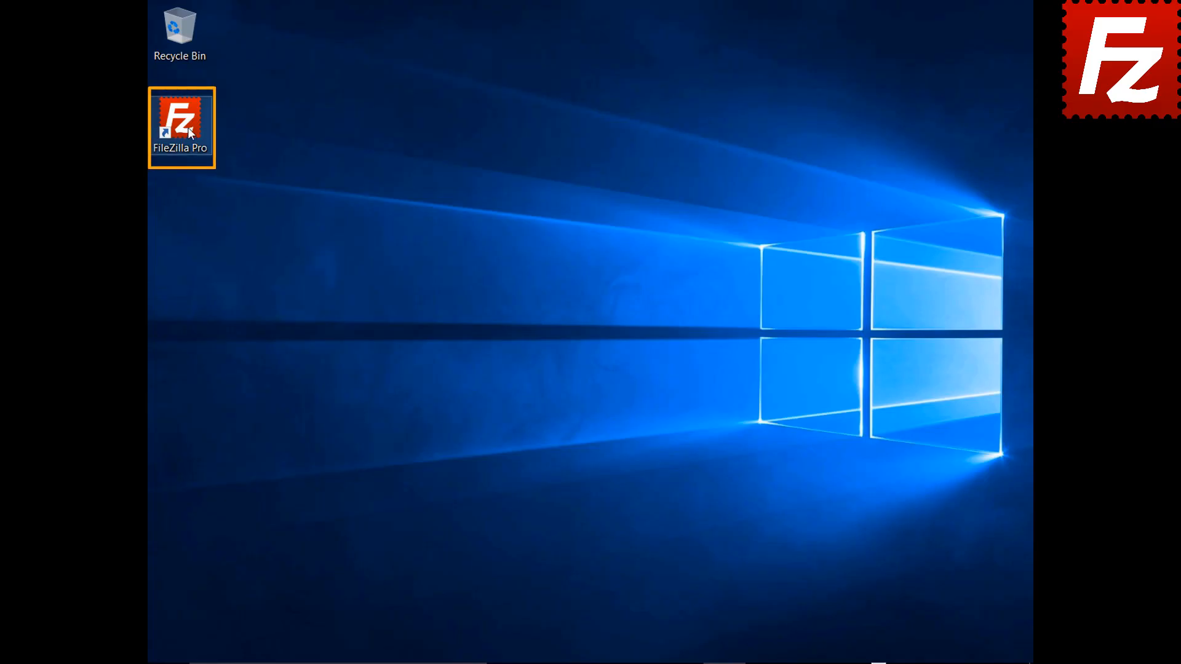
# Launch FileZilla Pro and add a Site Manager entry 'B2' using the Backblaze B2 protocol.
pyautogui.doubleClick(187, 127)
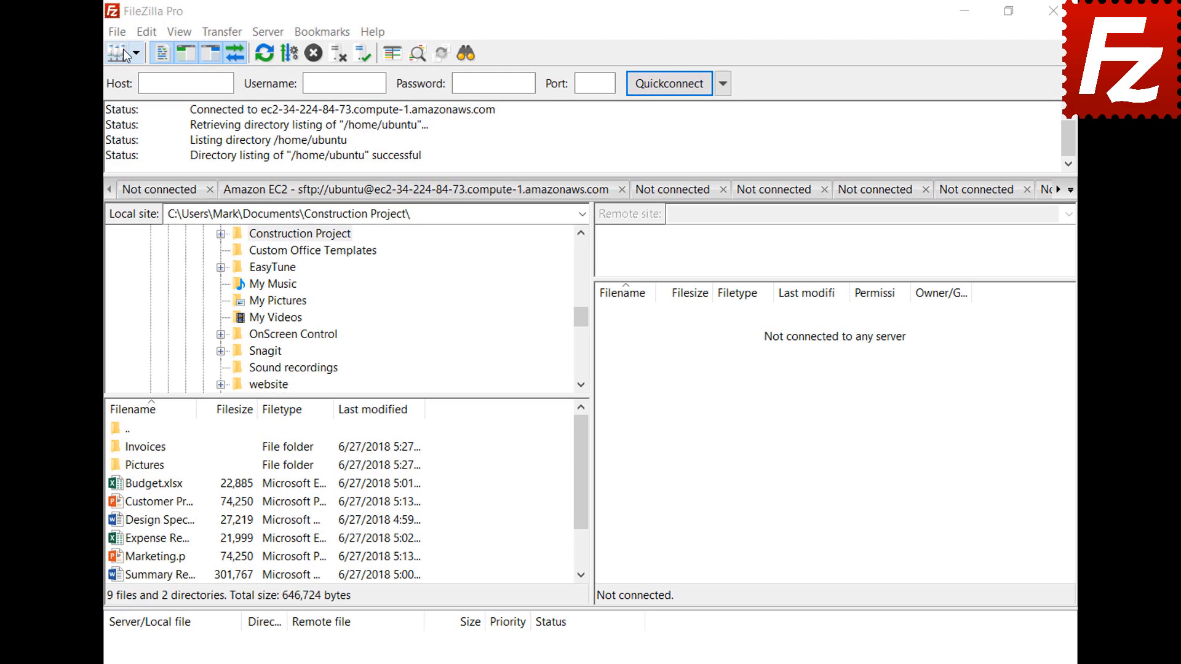
pyautogui.click(118, 31)
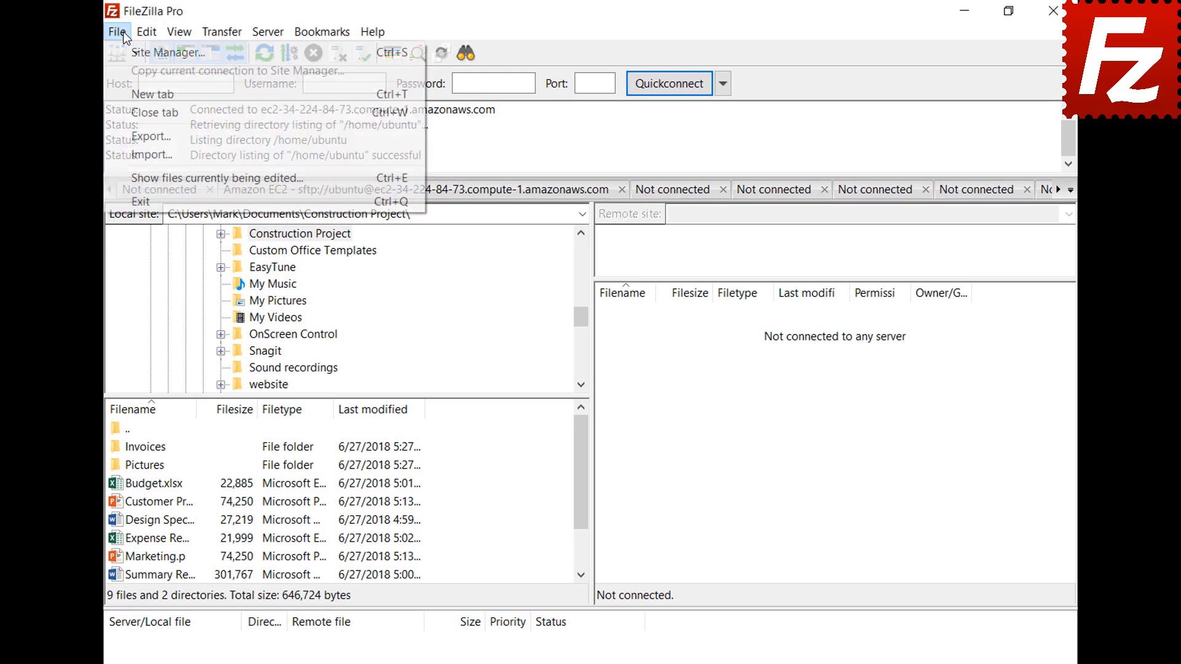
pyautogui.click(128, 46)
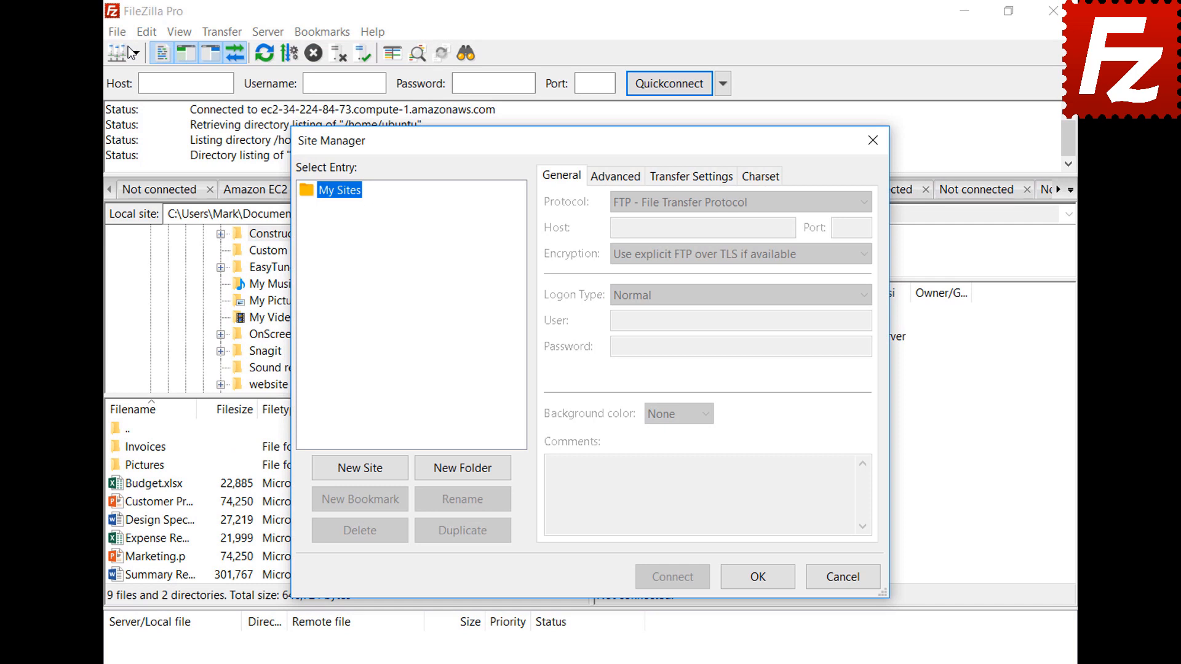
pyautogui.click(363, 471)
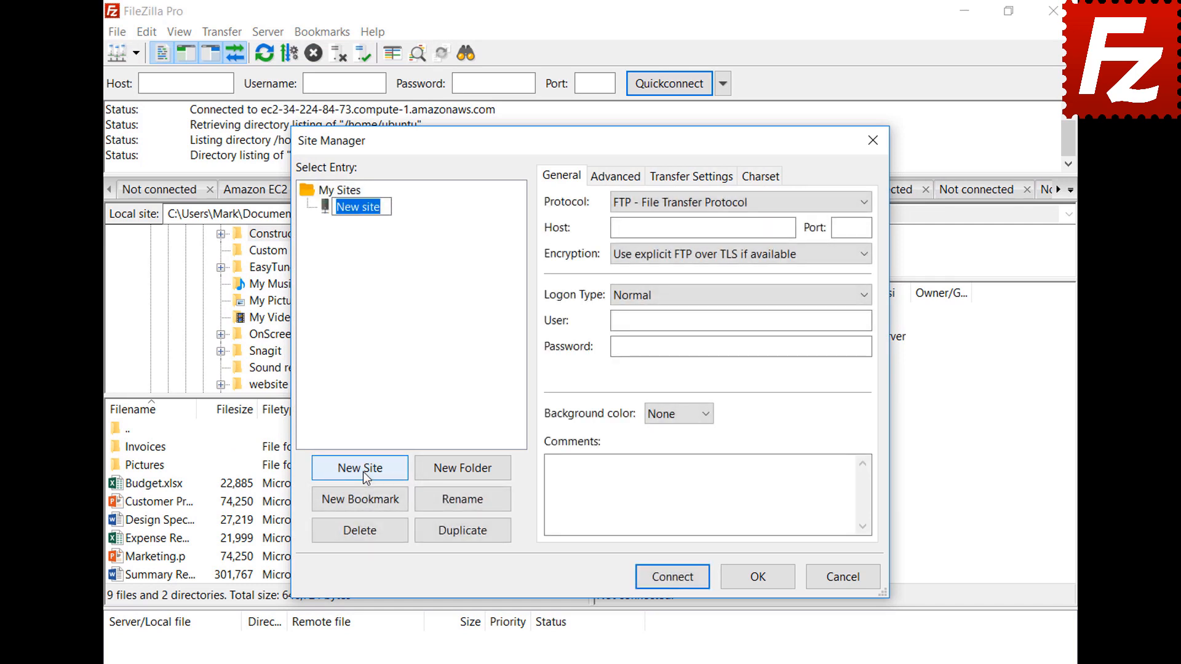
pyautogui.write('B2')
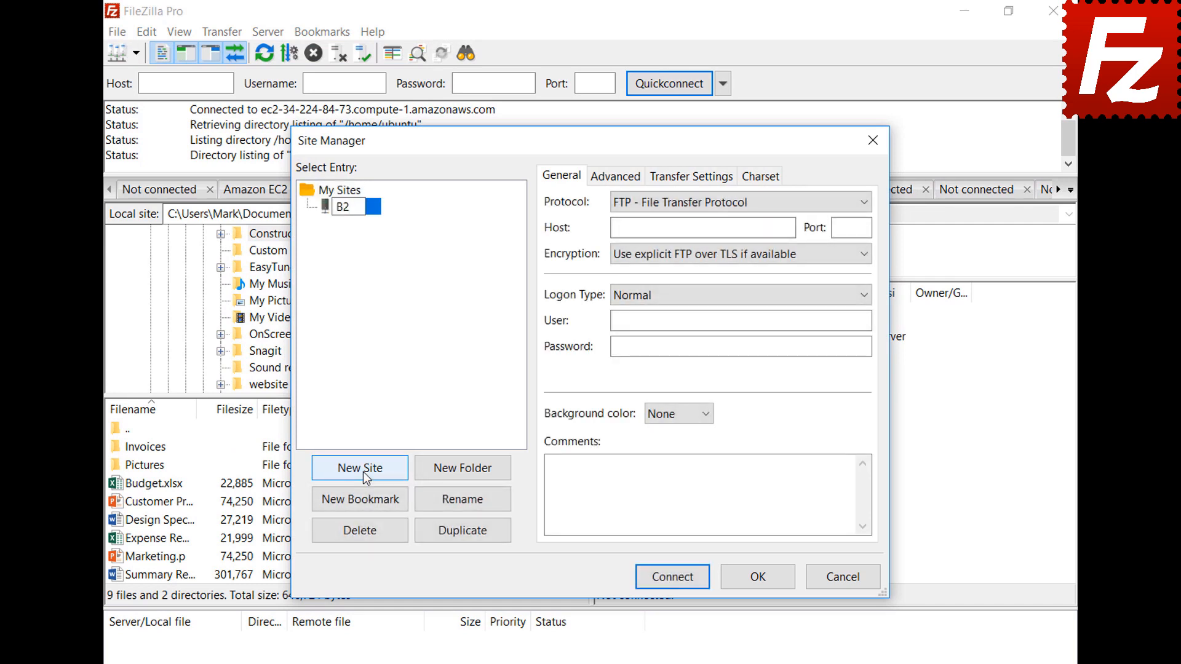
pyautogui.click(703, 201)
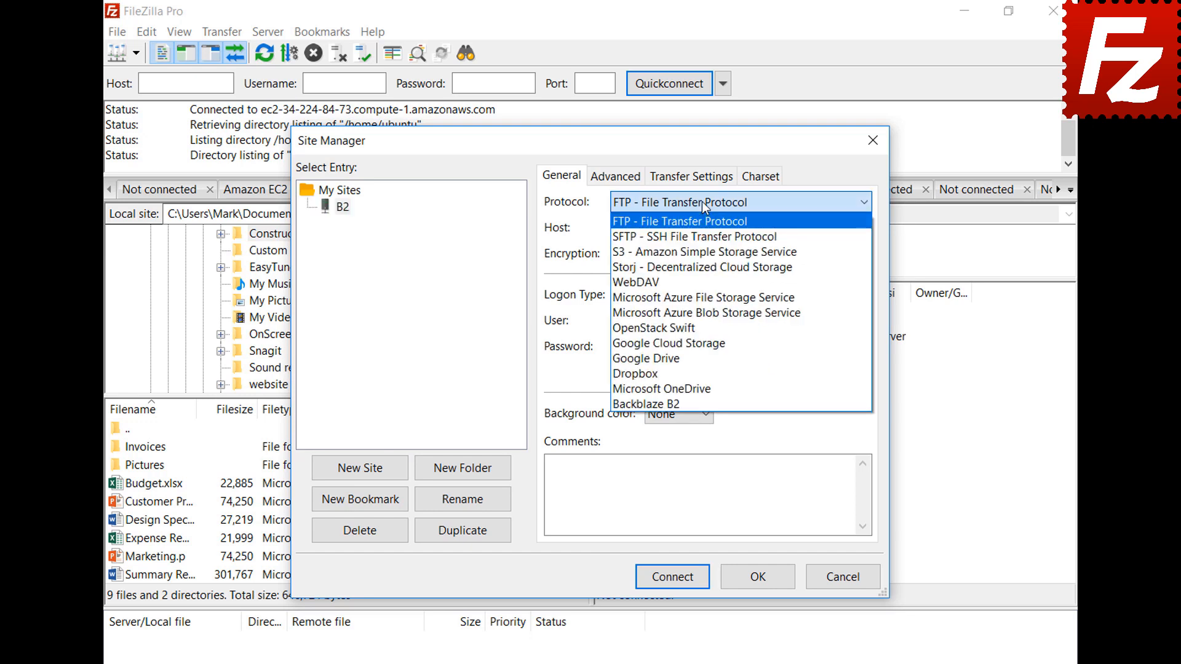
pyautogui.click(701, 404)
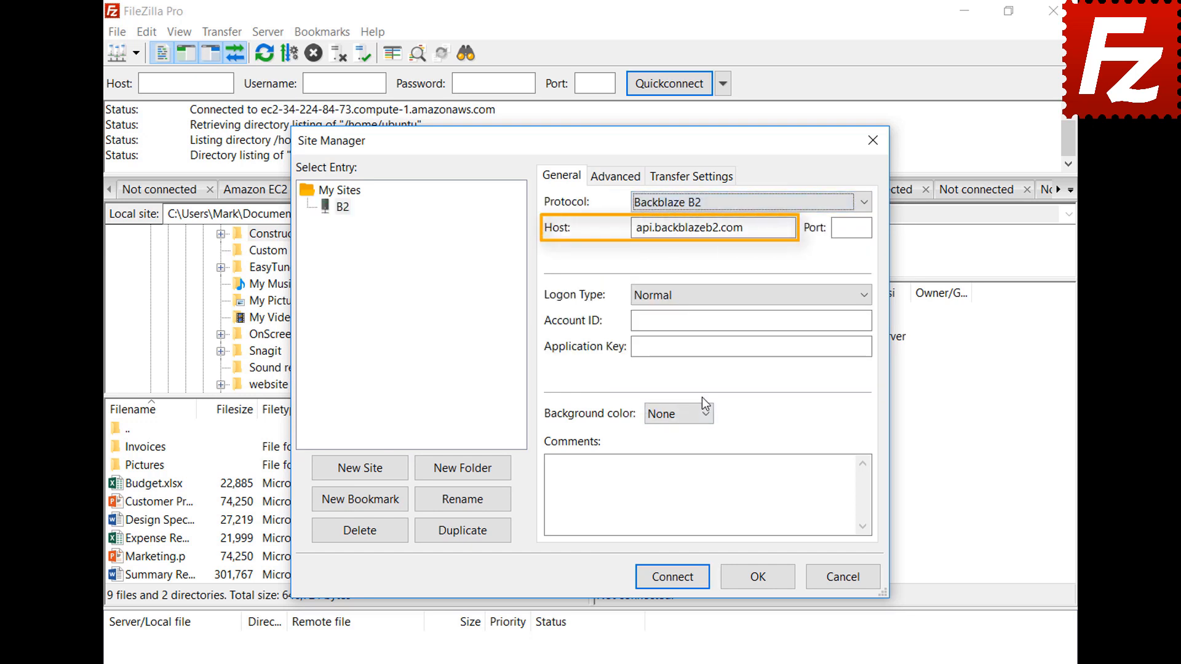
# Paste the Backblaze account ID and application key, then connect to the B2 site.
pyautogui.click(867, 320)
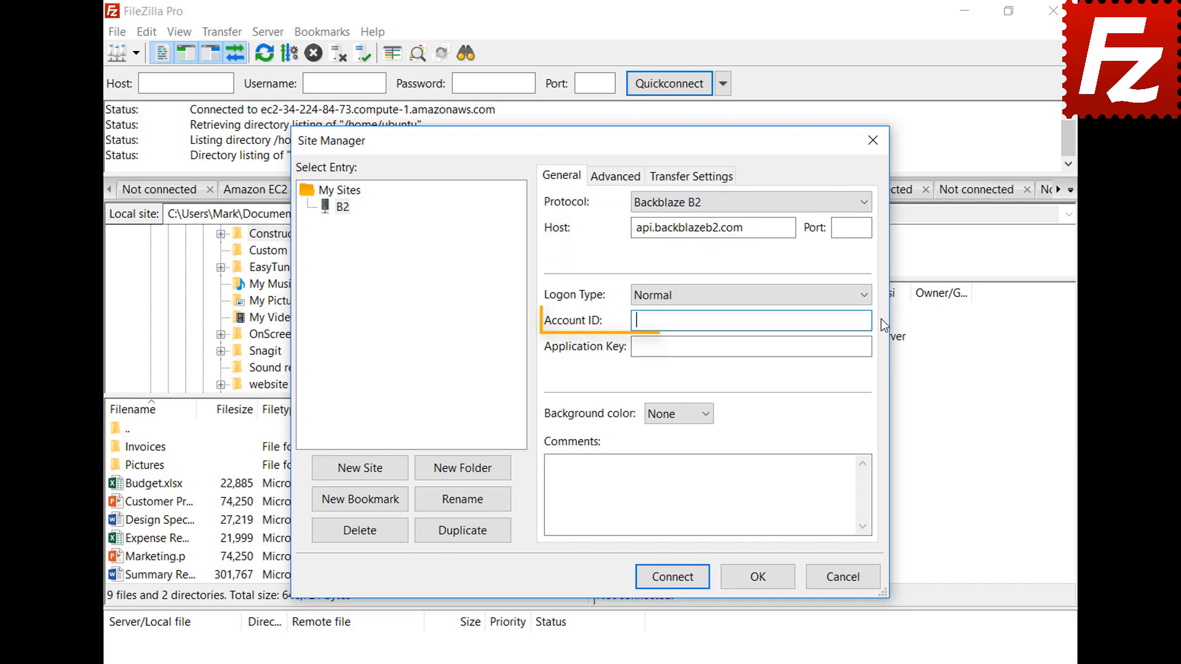
pyautogui.write('17939b0a698e')
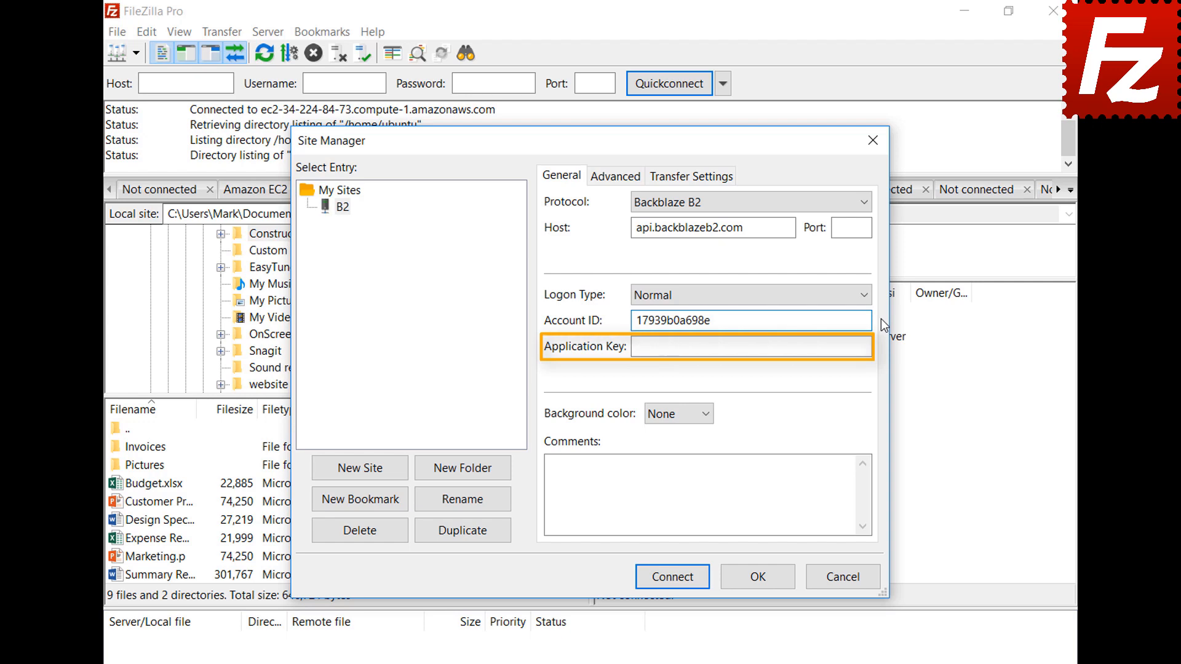
pyautogui.click(869, 347)
pyautogui.hotkey('ctrl', 'v')
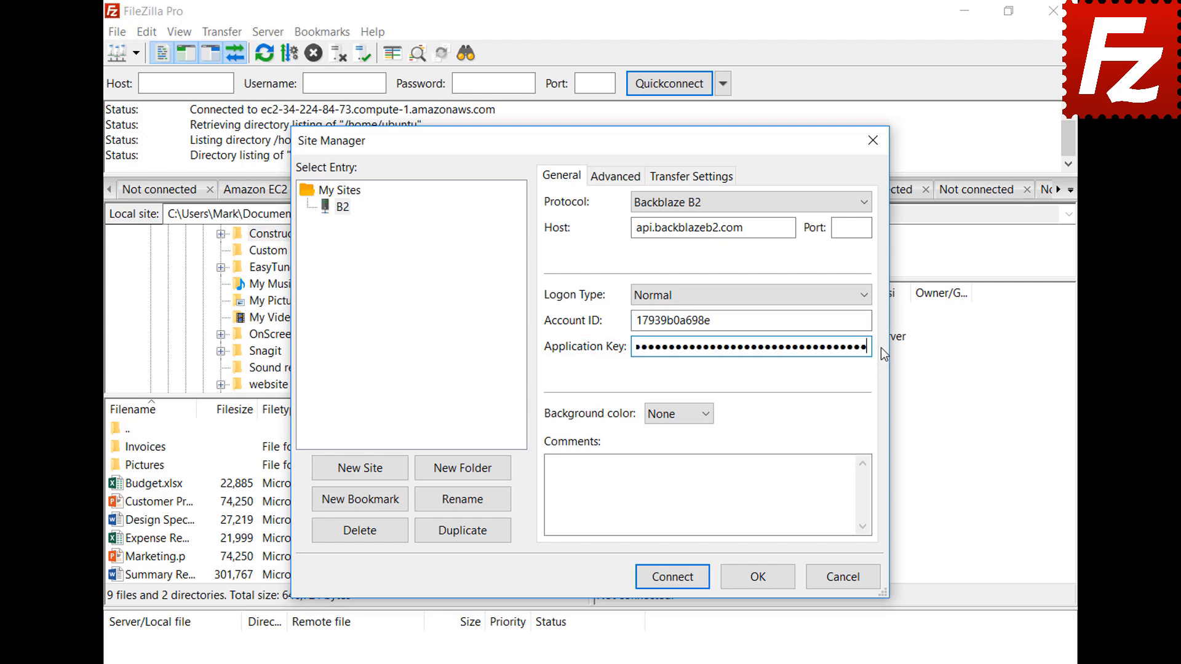
pyautogui.click(678, 581)
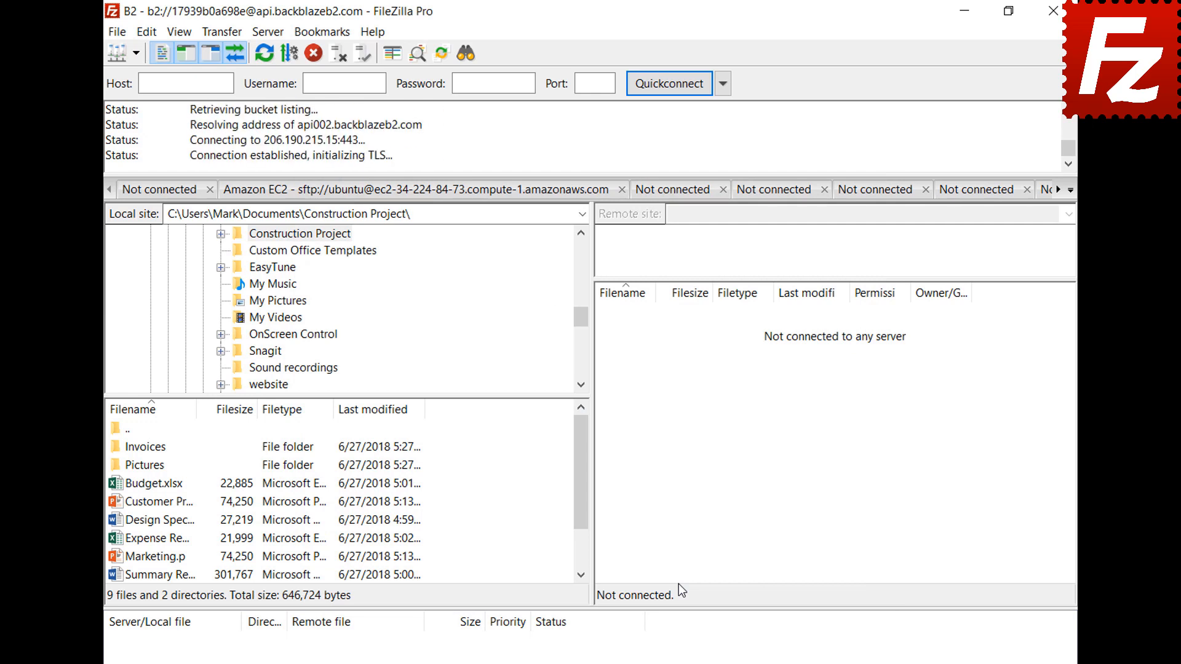